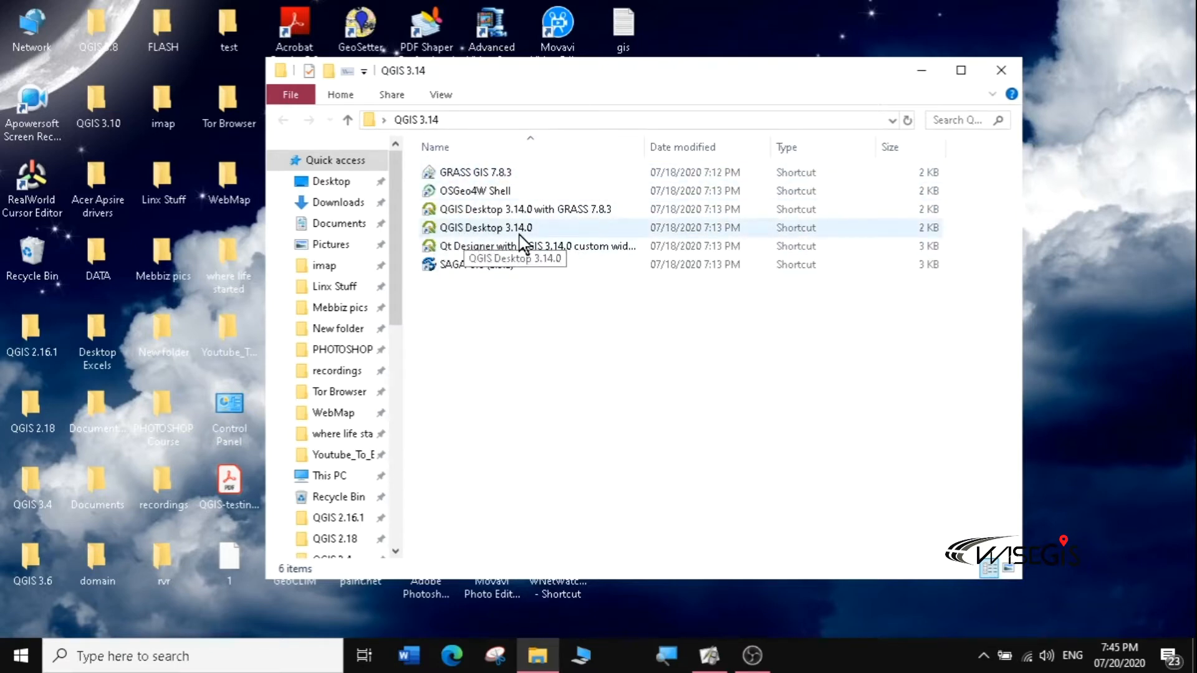
Step: Create a desktop shortcut for QGIS Desktop 3.14.0 with Send to, then close the QGIS 3.14 folder
double_click(487, 228)
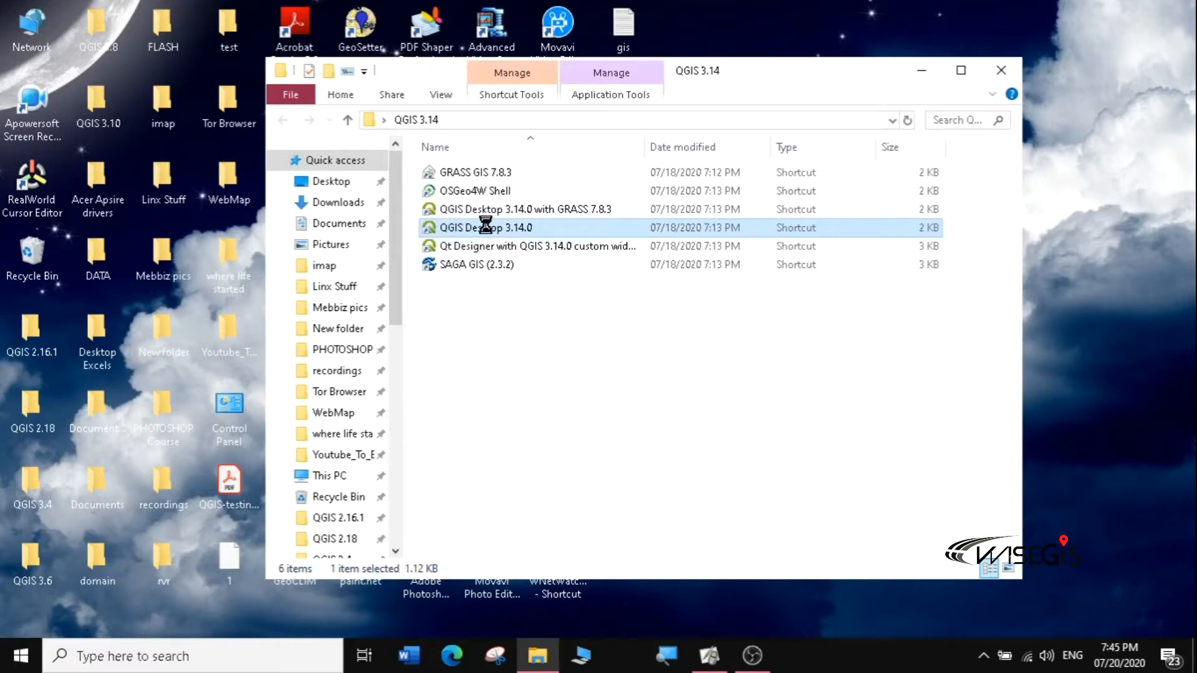
right_click(486, 226)
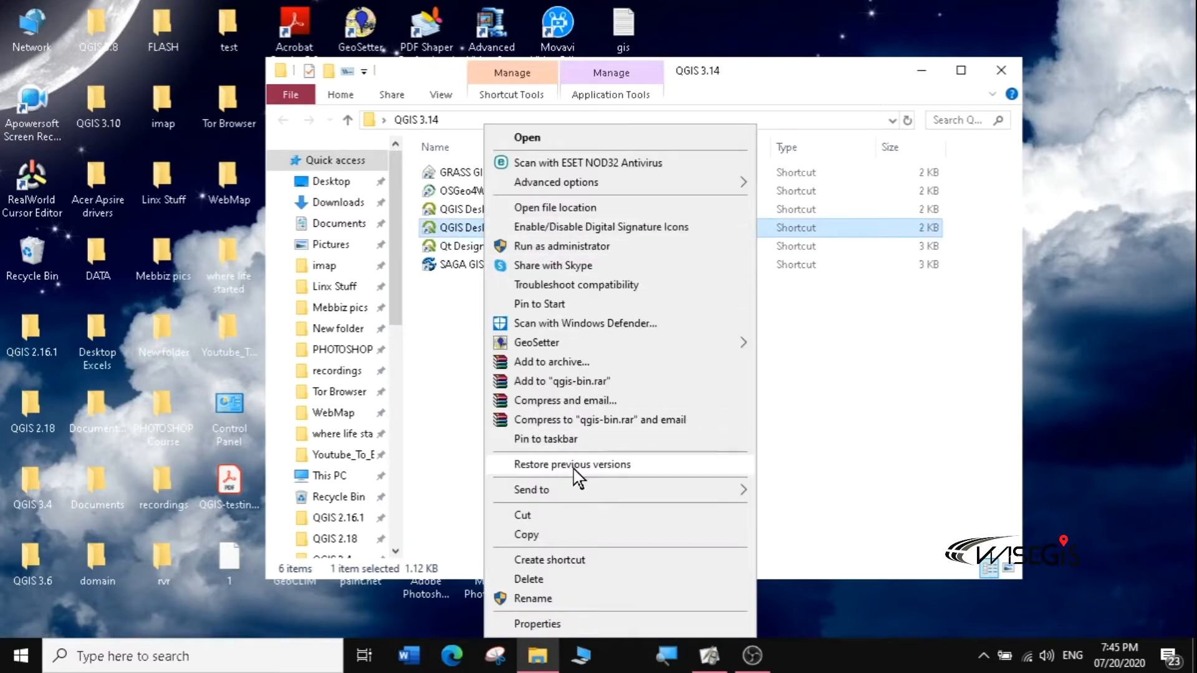
mouse_move(708, 492)
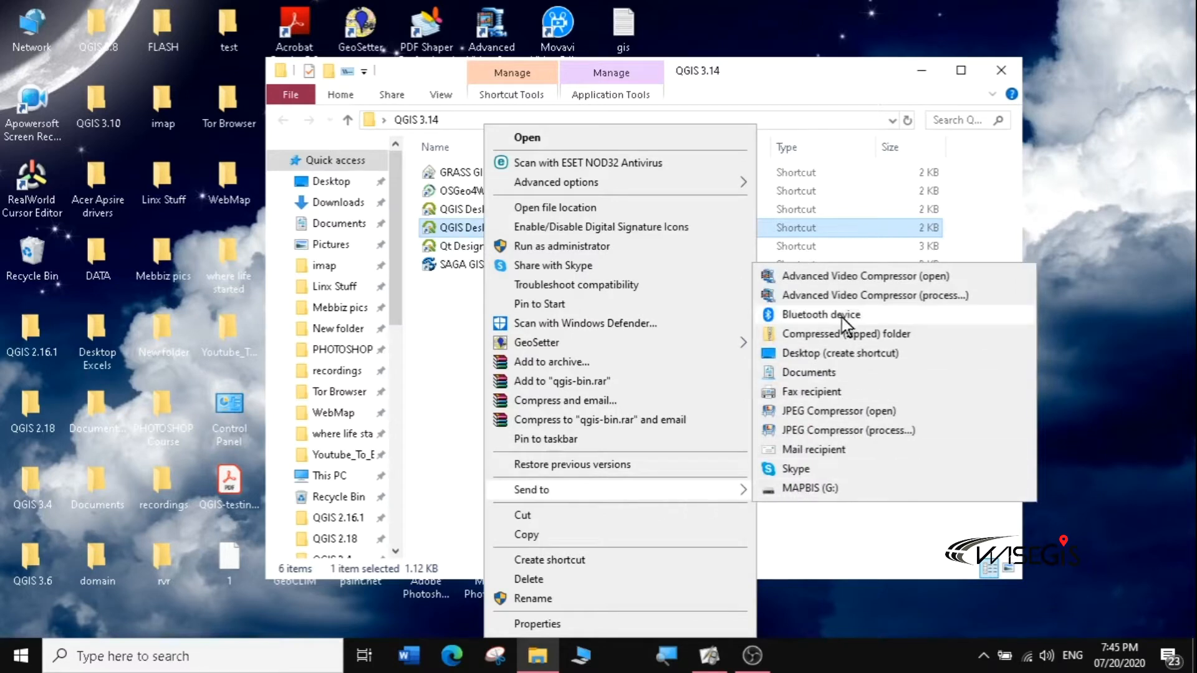
click(835, 353)
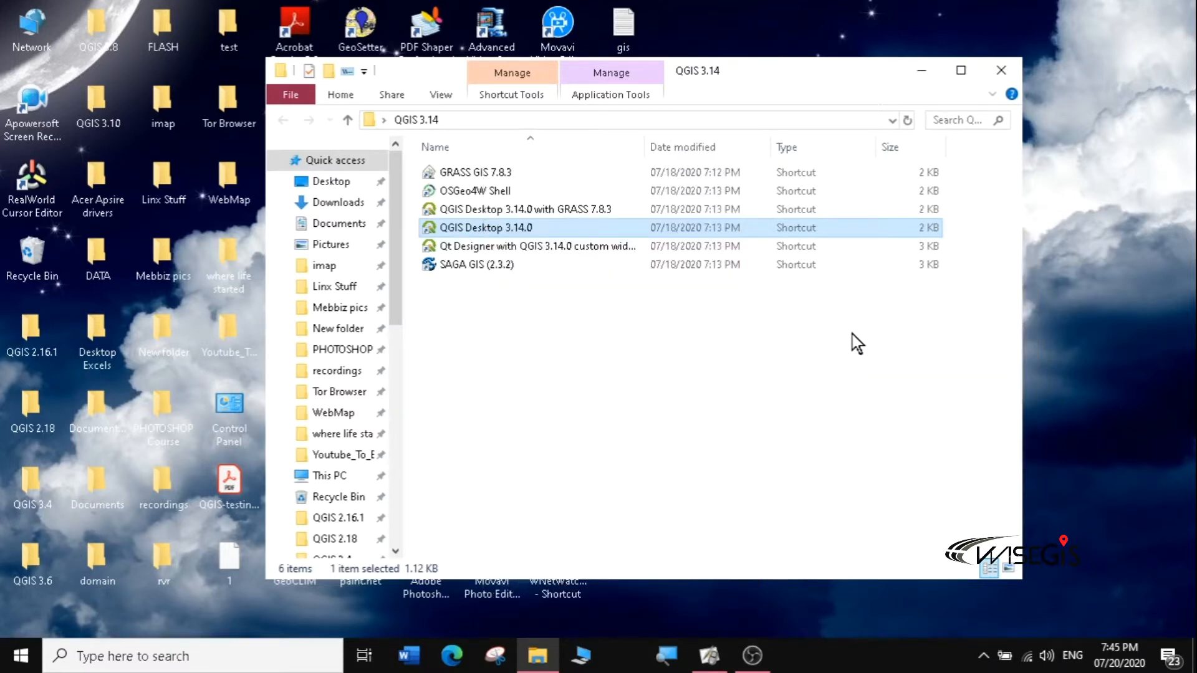
click(1001, 71)
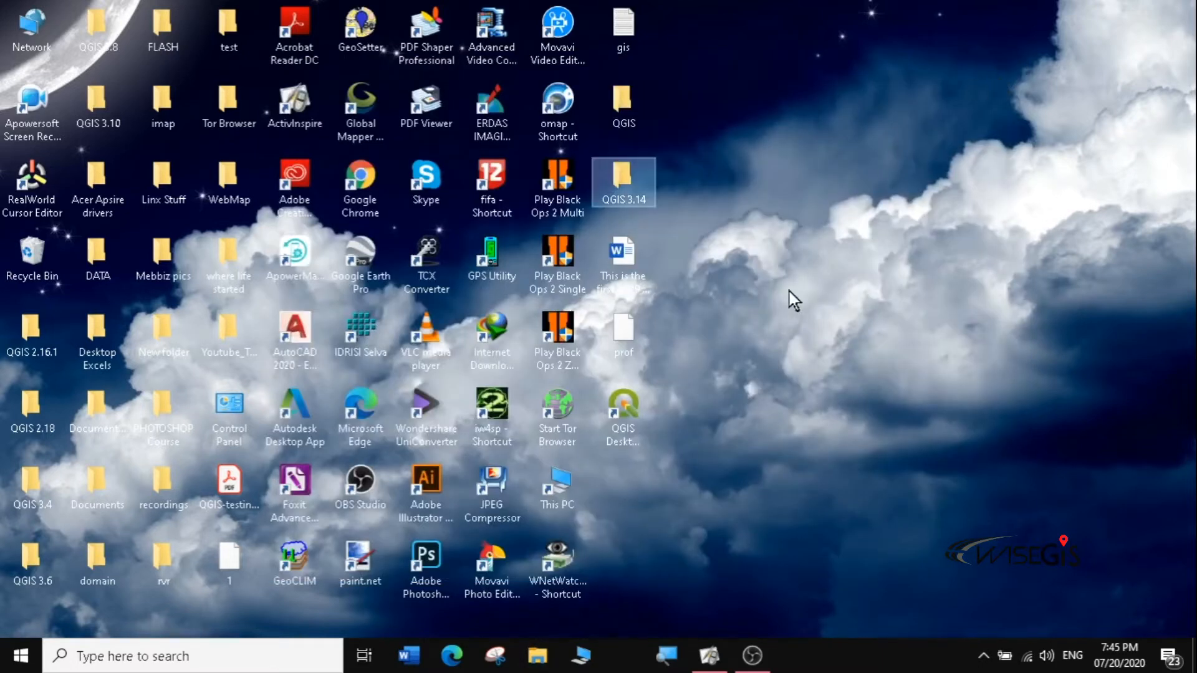
Step: Reopen and close the QGIS 3.14 folder, then launch QGIS Desktop 3.14.0 from its desktop shortcut
double_click(626, 184)
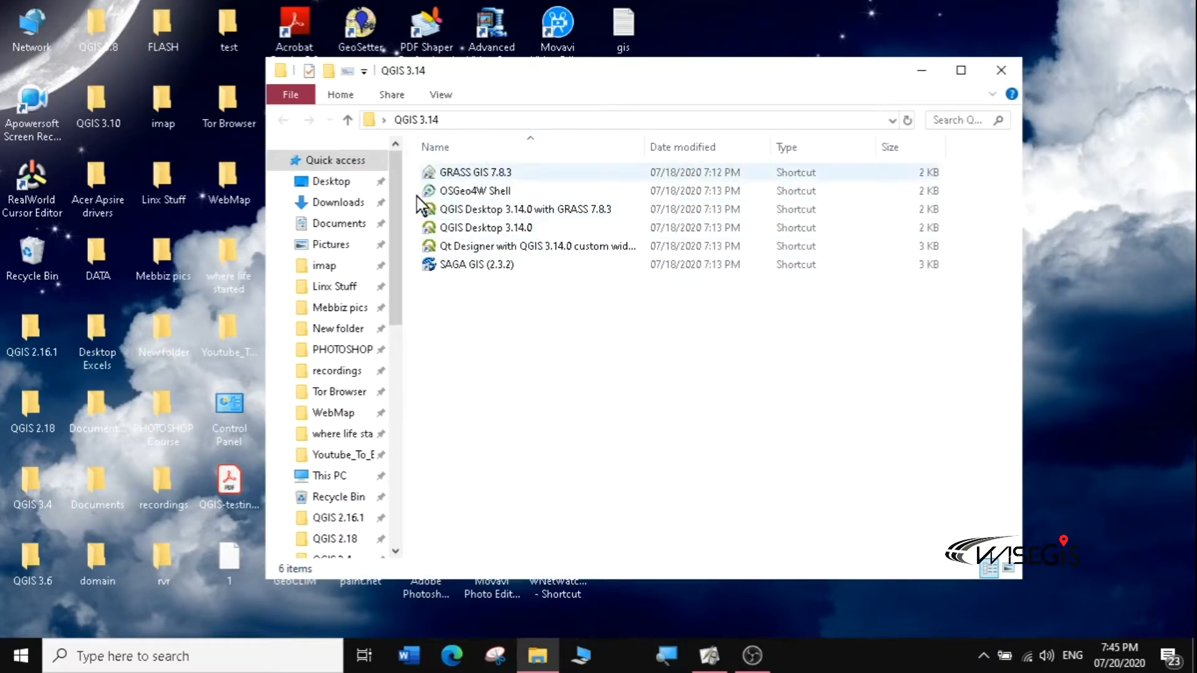
click(1000, 71)
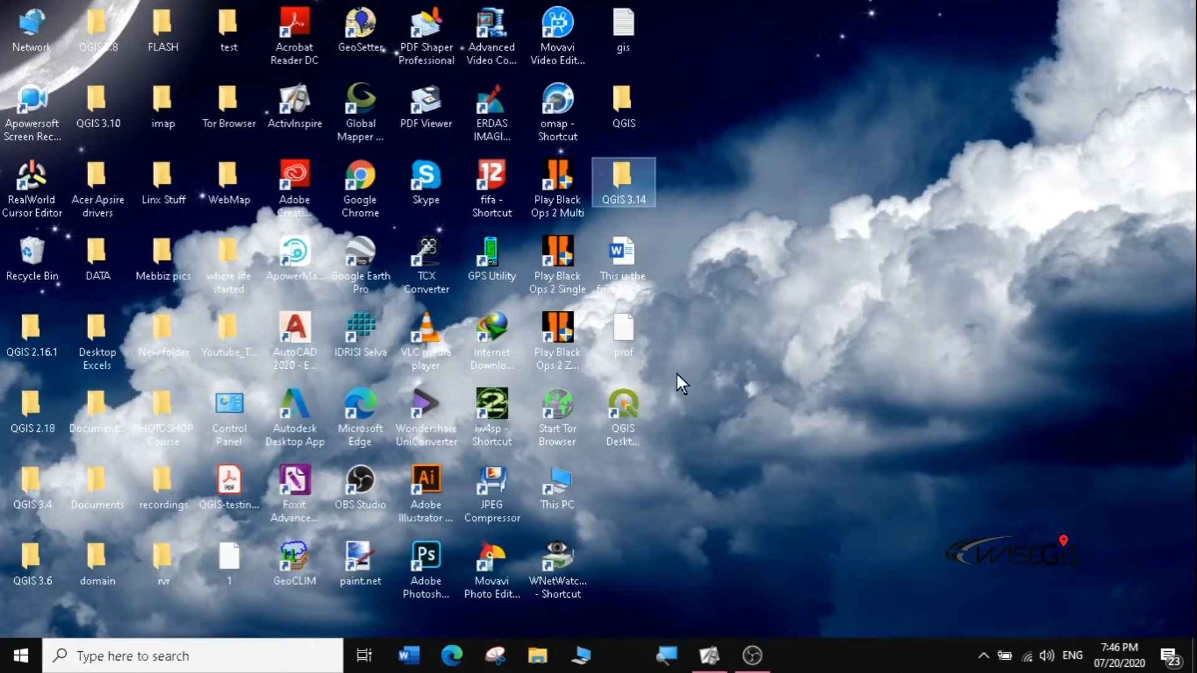
click(630, 408)
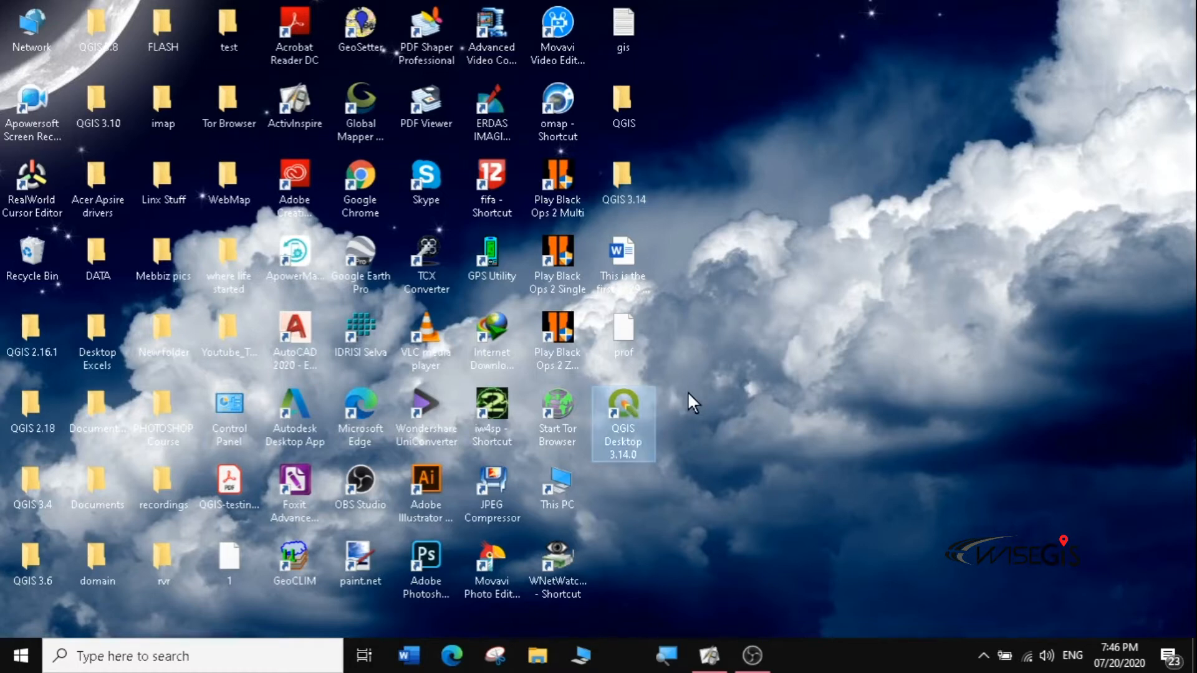
double_click(631, 403)
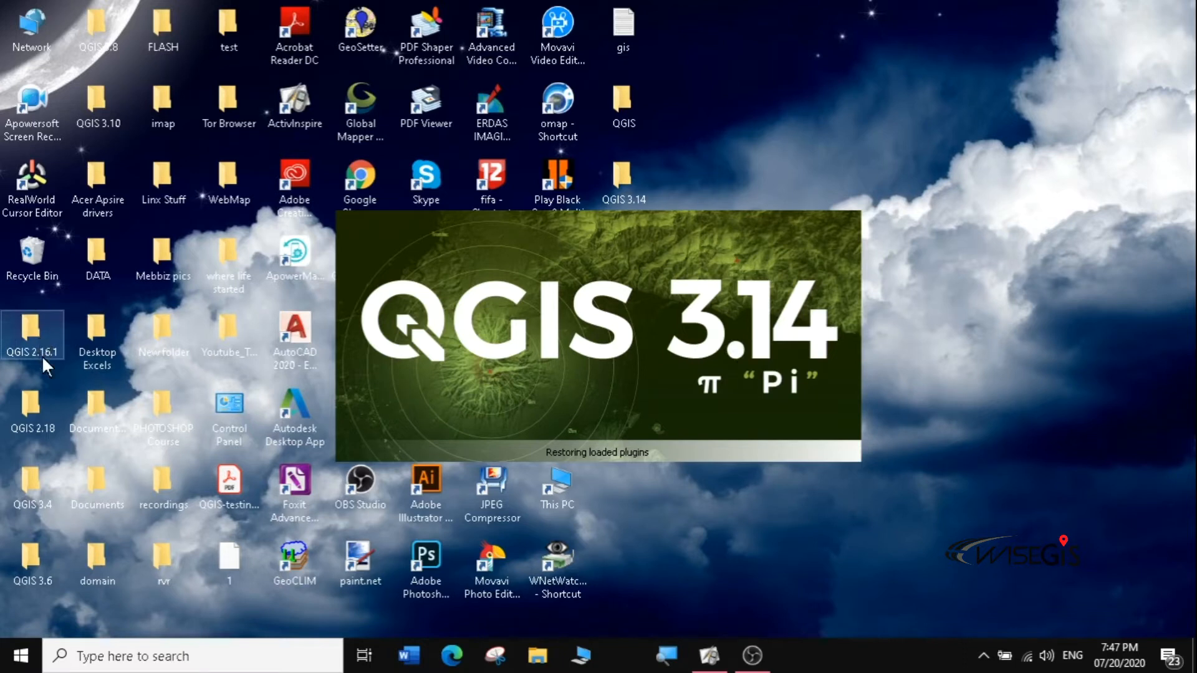
Step: Check the QGIS 2.18 folder, selecting all eight shortcuts, and the QGIS 3.4 folder, closing both
double_click(35, 409)
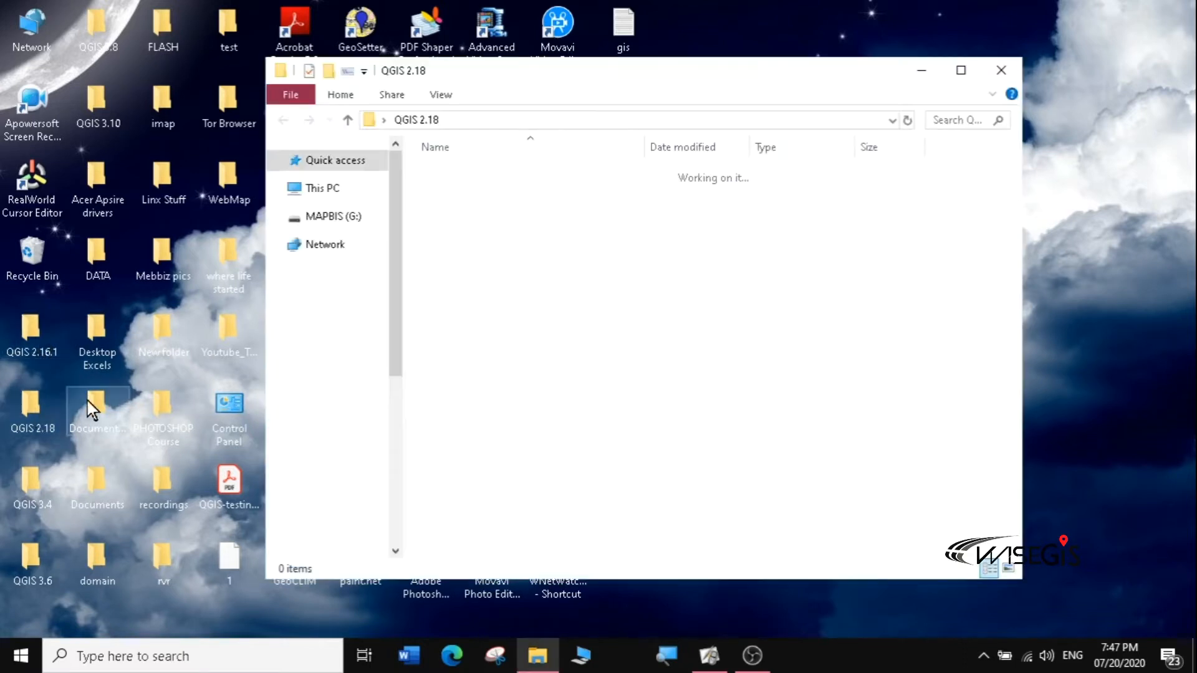
drag(630, 358, 475, 167)
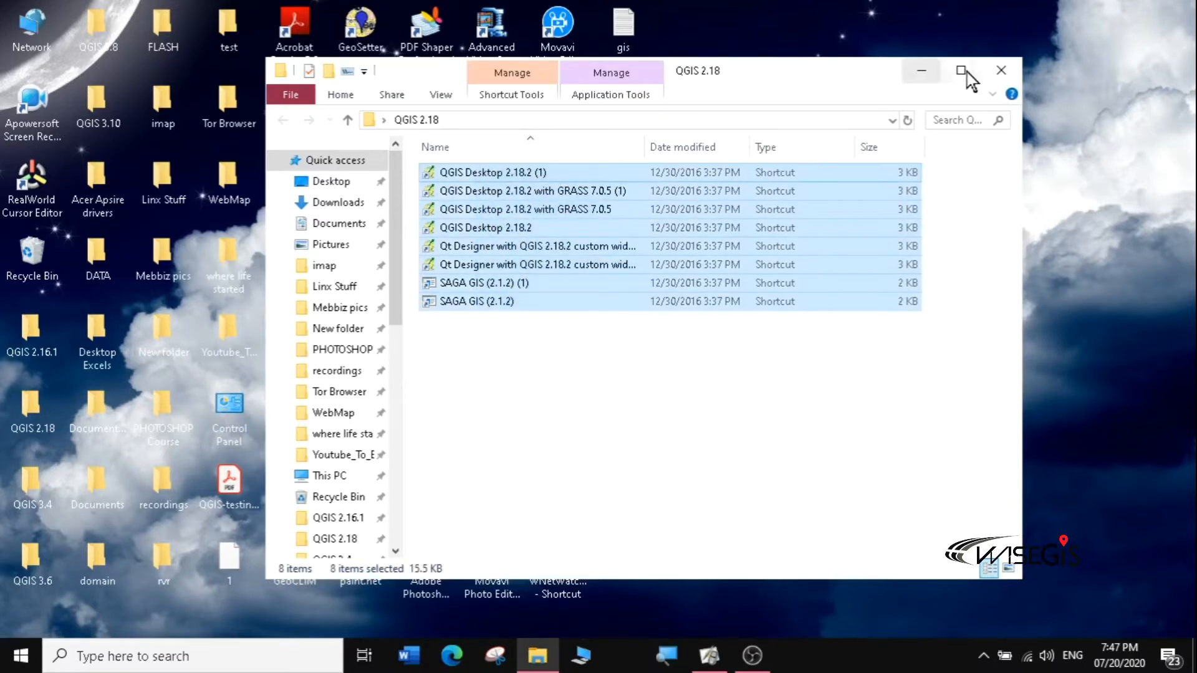
click(1000, 70)
double_click(33, 487)
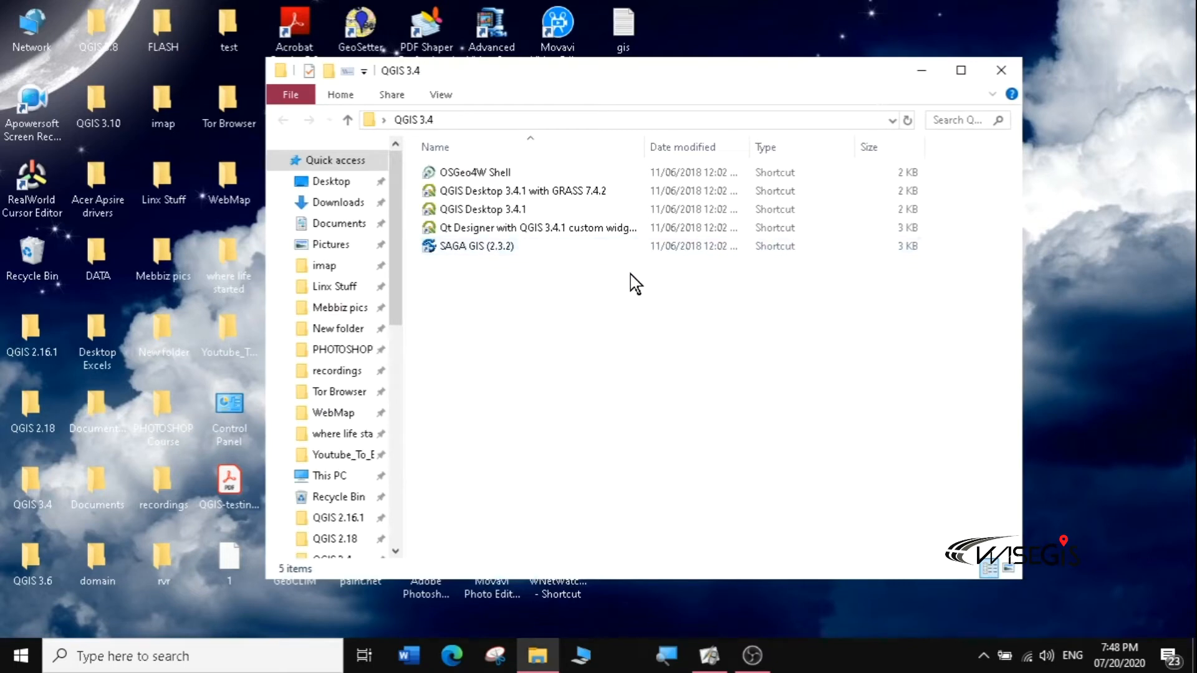
click(1002, 69)
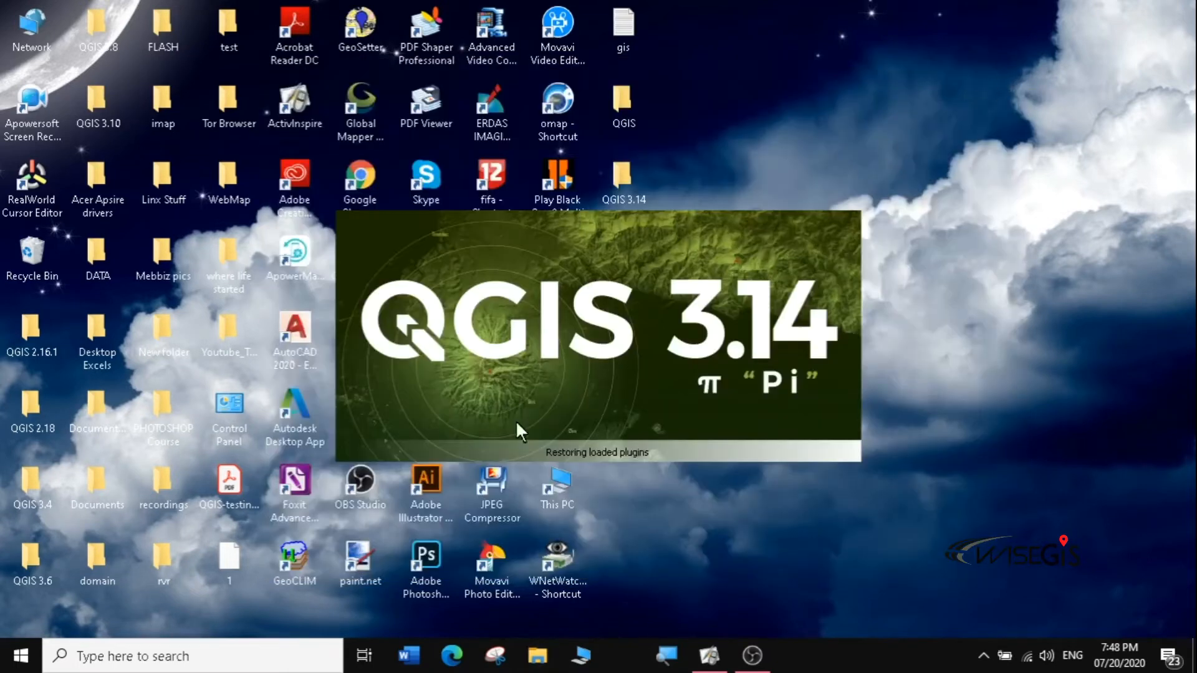
Step: Check and close the QGIS 3.6 shortcut folder, then close QGIS's Processing Toolbox panel
double_click(29, 564)
drag(679, 373, 454, 179)
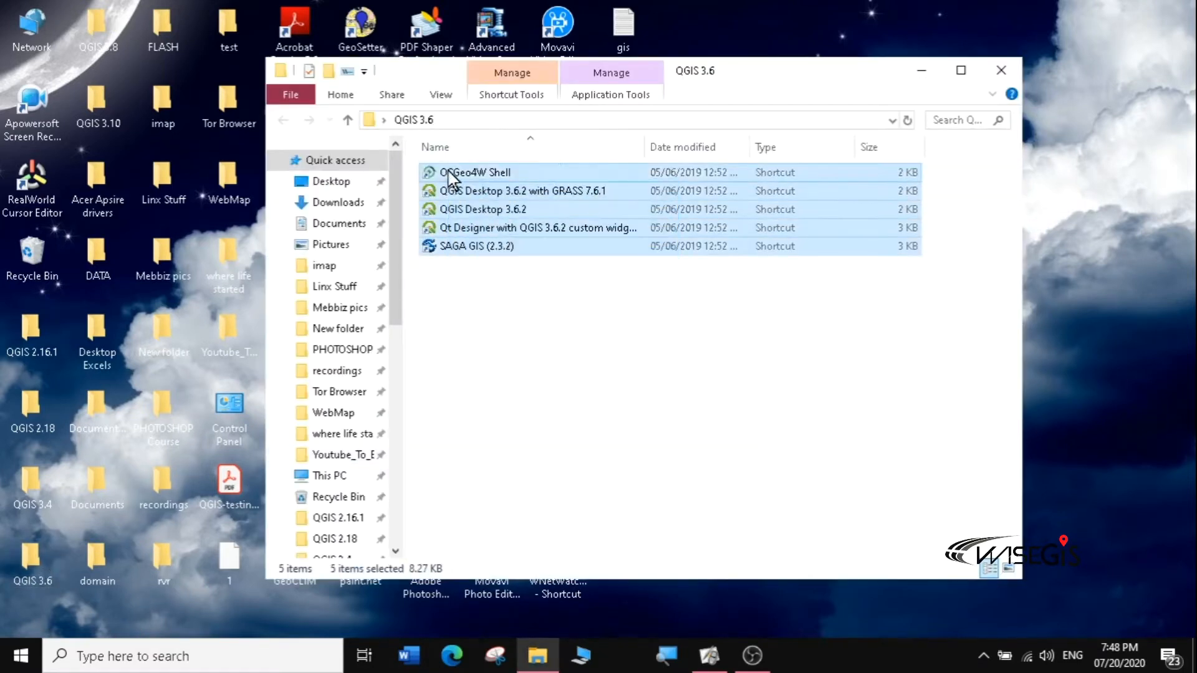
click(1001, 68)
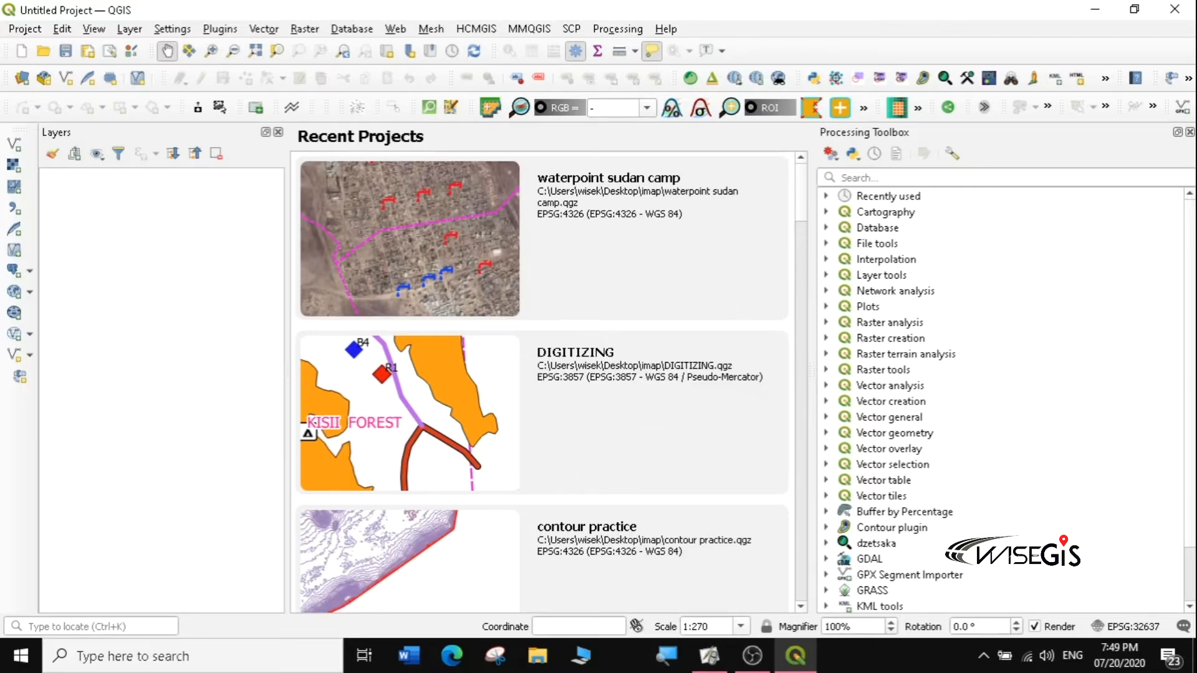
click(1190, 132)
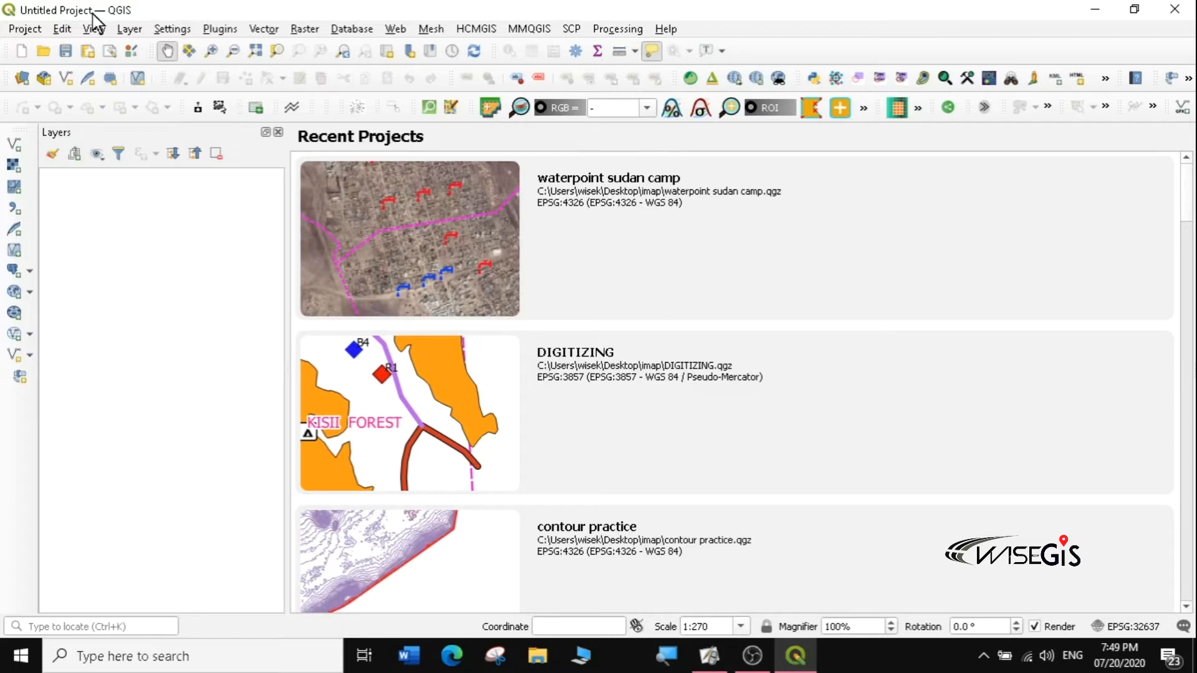
Step: Start a new empty QGIS project from the Project menu, then look at the View menu
click(21, 27)
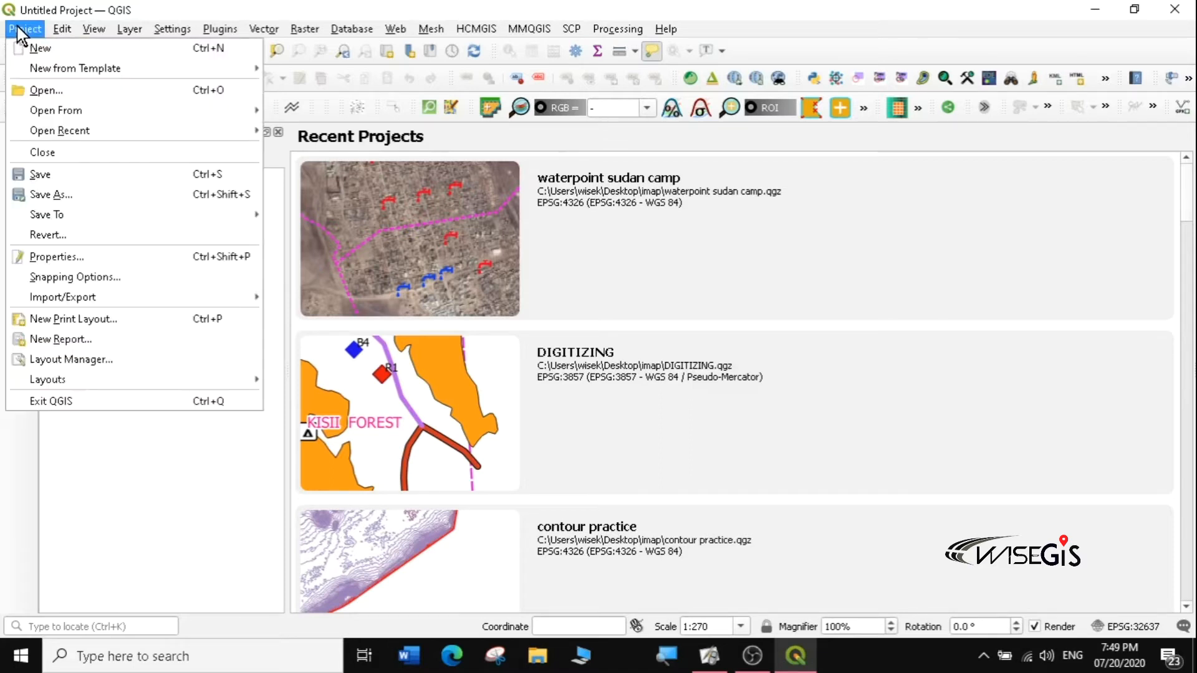
click(41, 48)
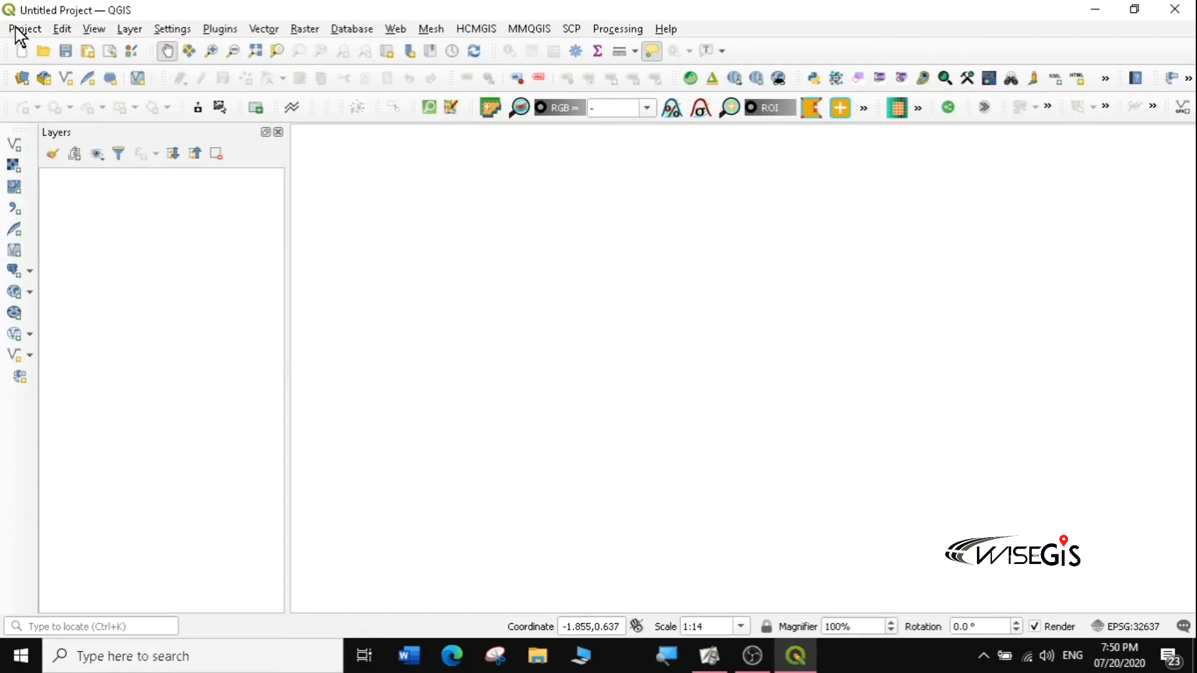
click(92, 29)
key(Escape)
click(62, 30)
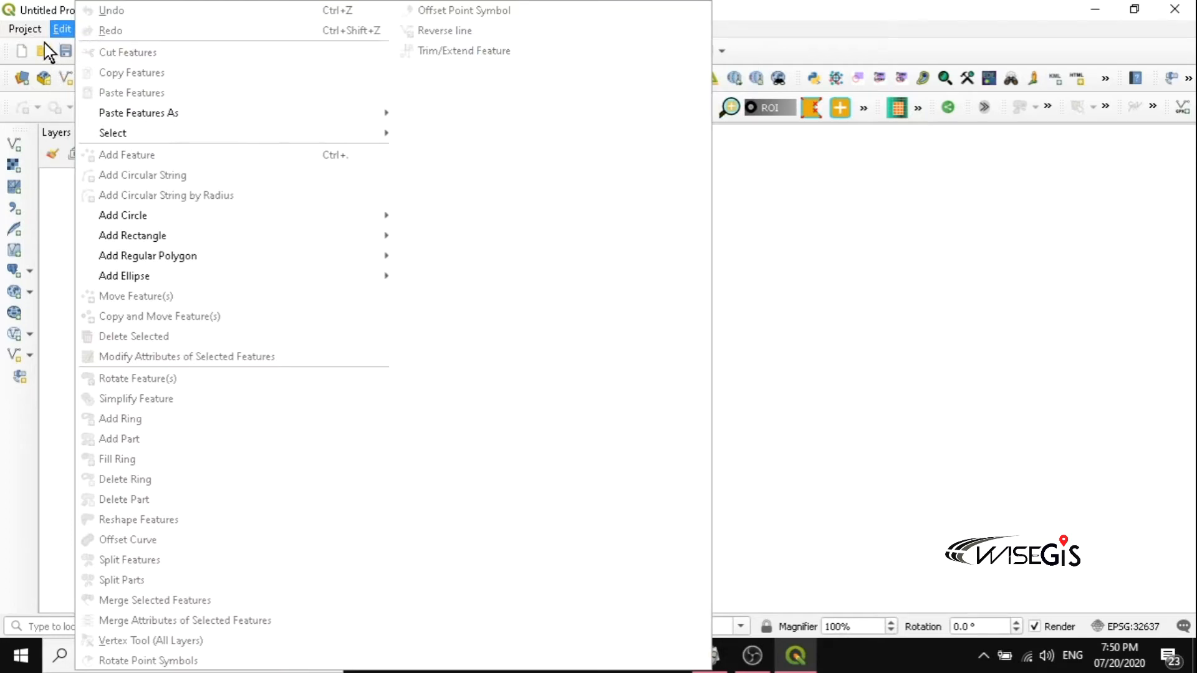
key(Escape)
click(93, 28)
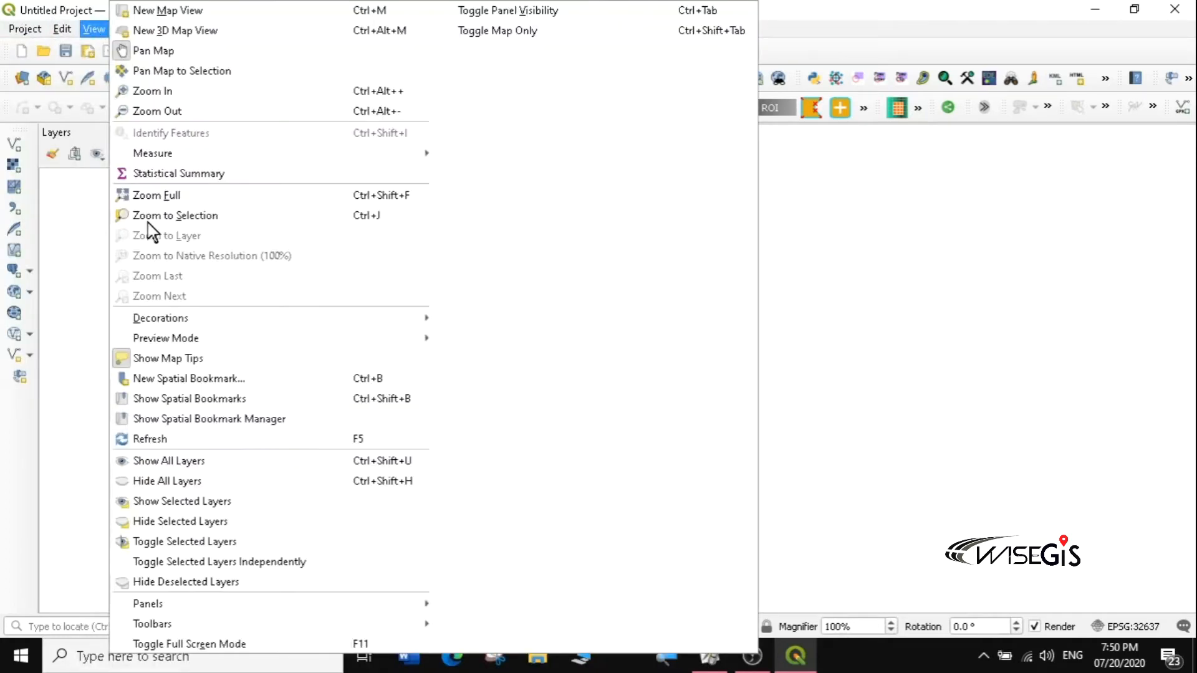
mouse_move(192, 603)
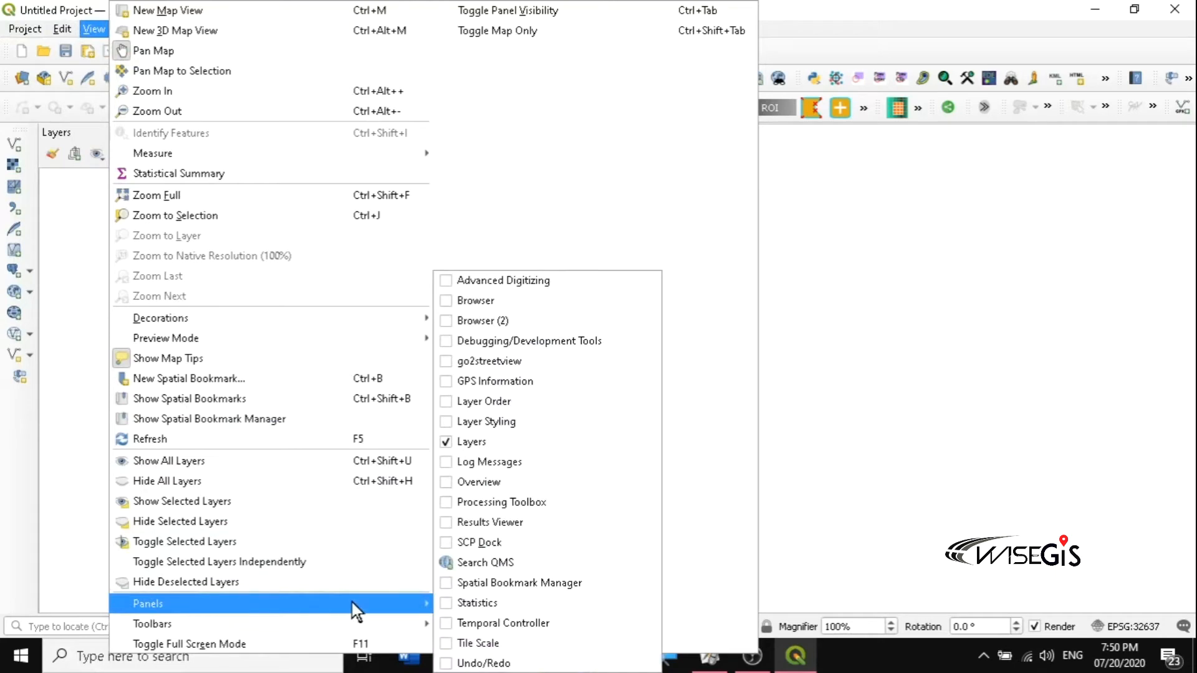
click(489, 300)
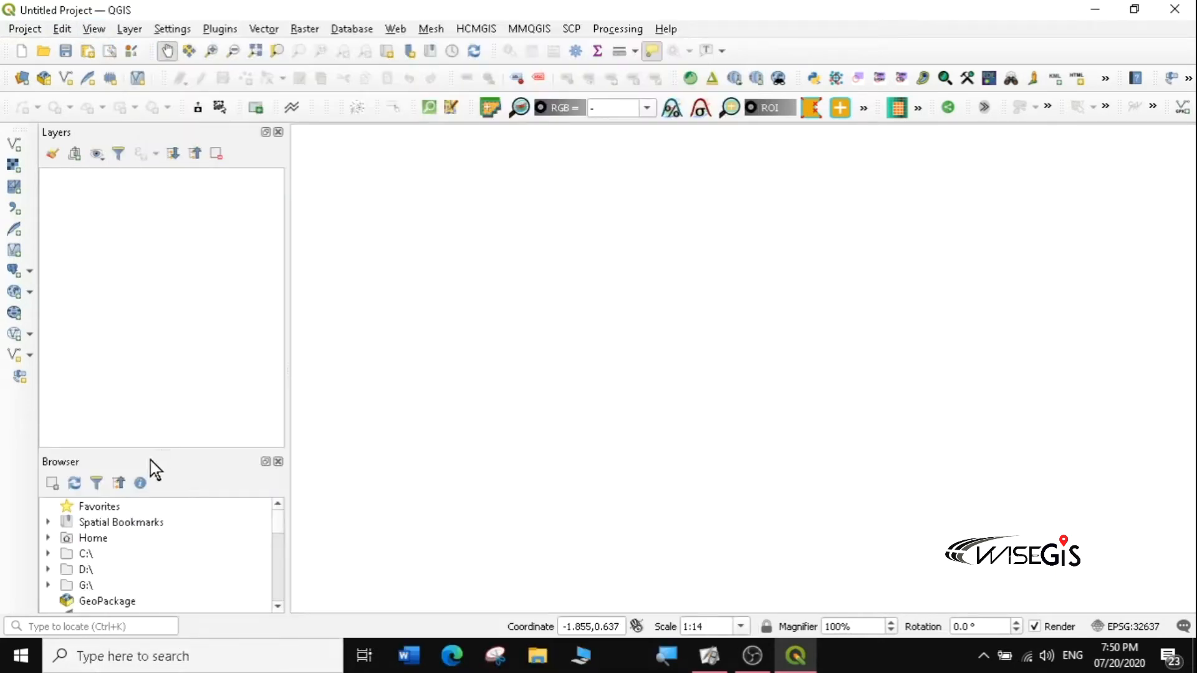
drag(134, 448, 127, 300)
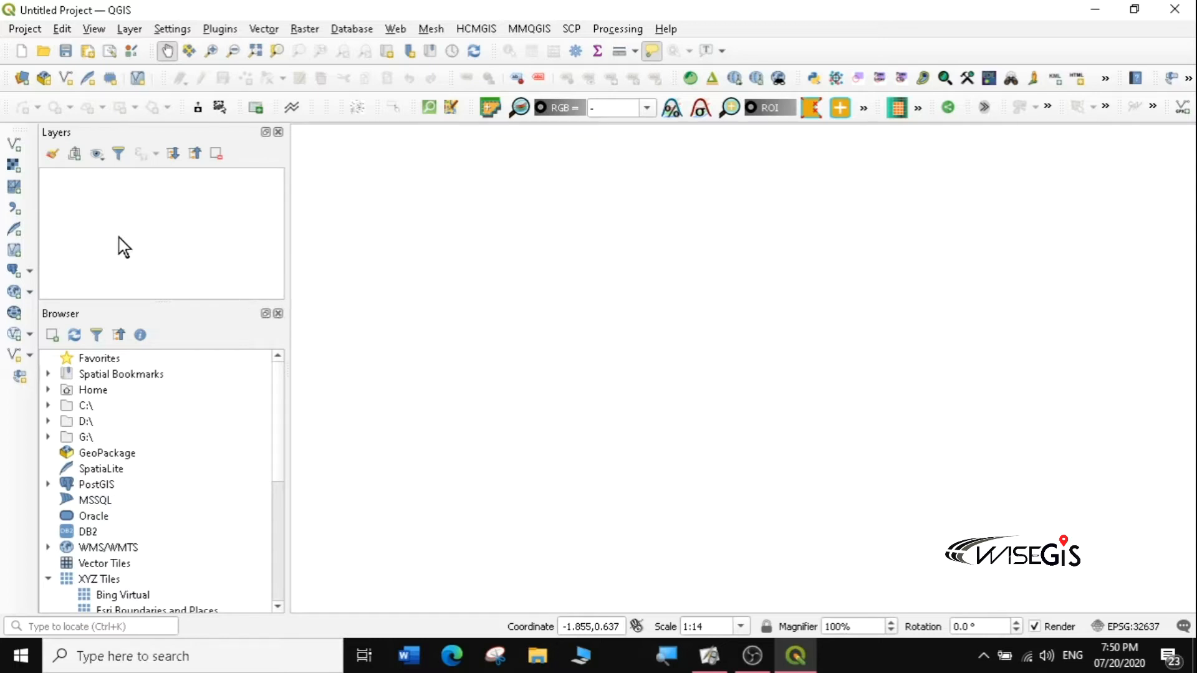
click(279, 314)
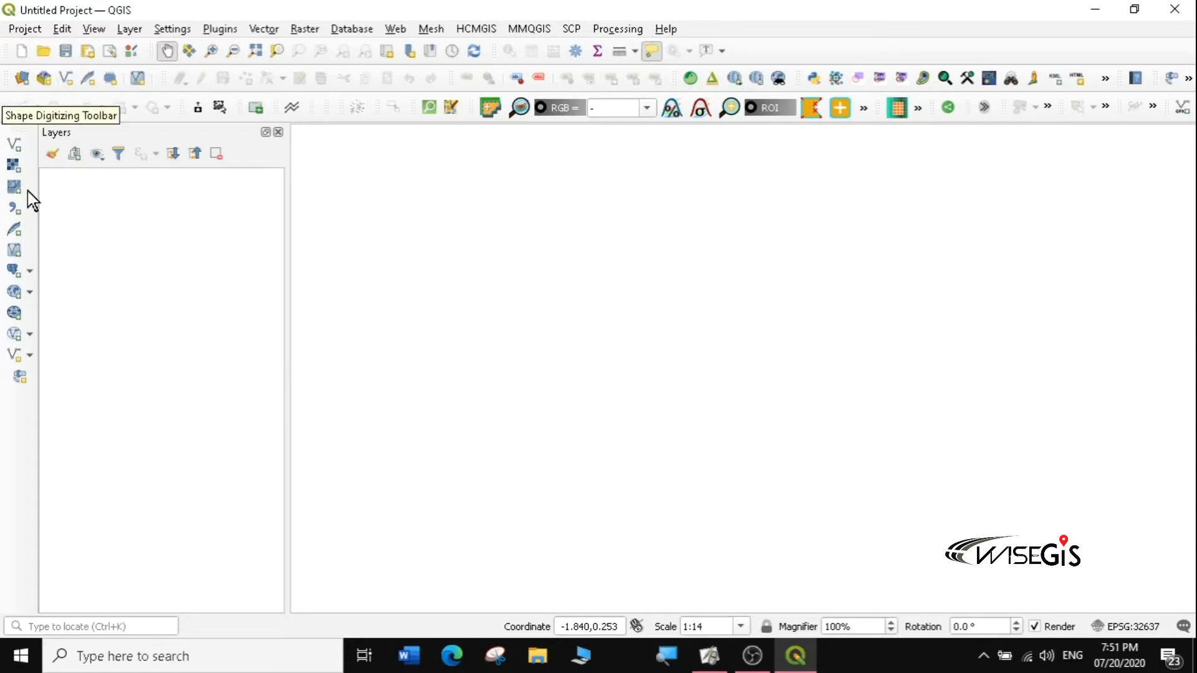
Step: Start a new empty project again from the Project menu, then bring up the Edit menu
click(19, 29)
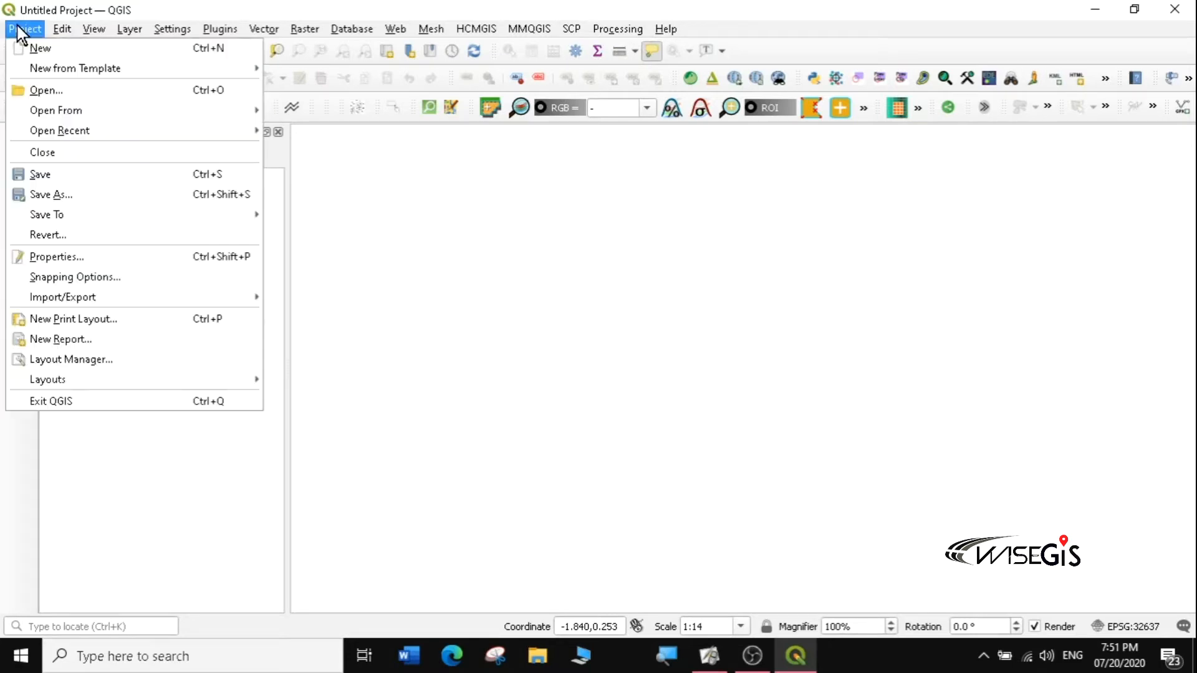
click(39, 50)
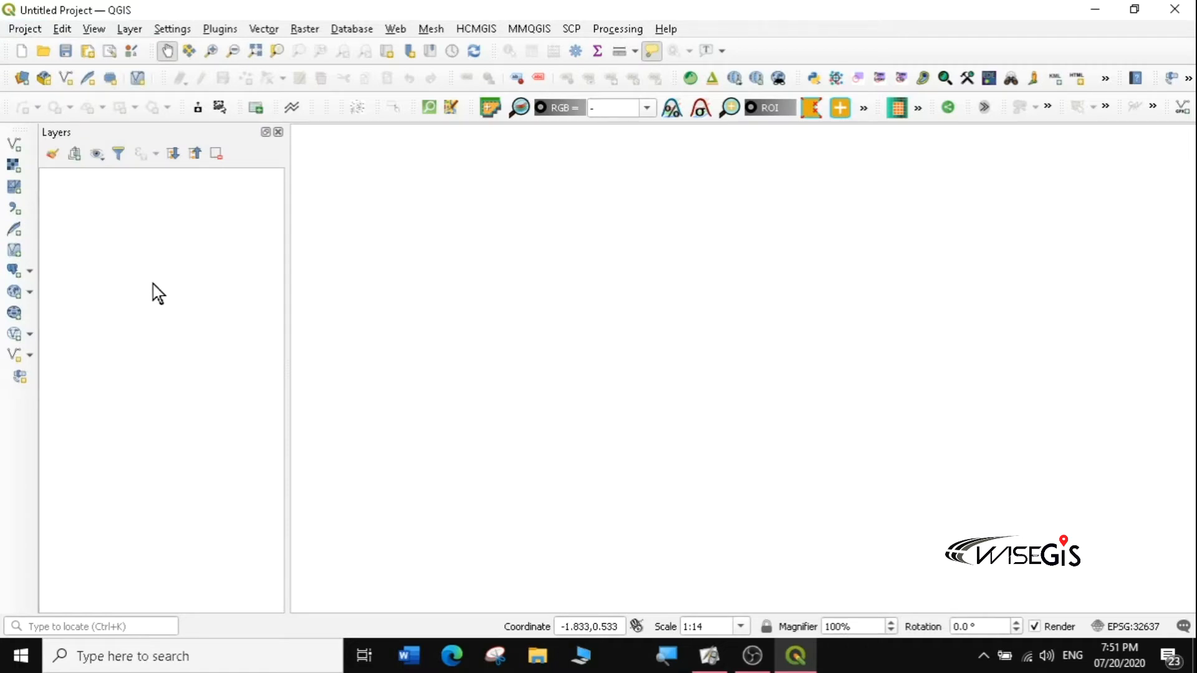
click(18, 29)
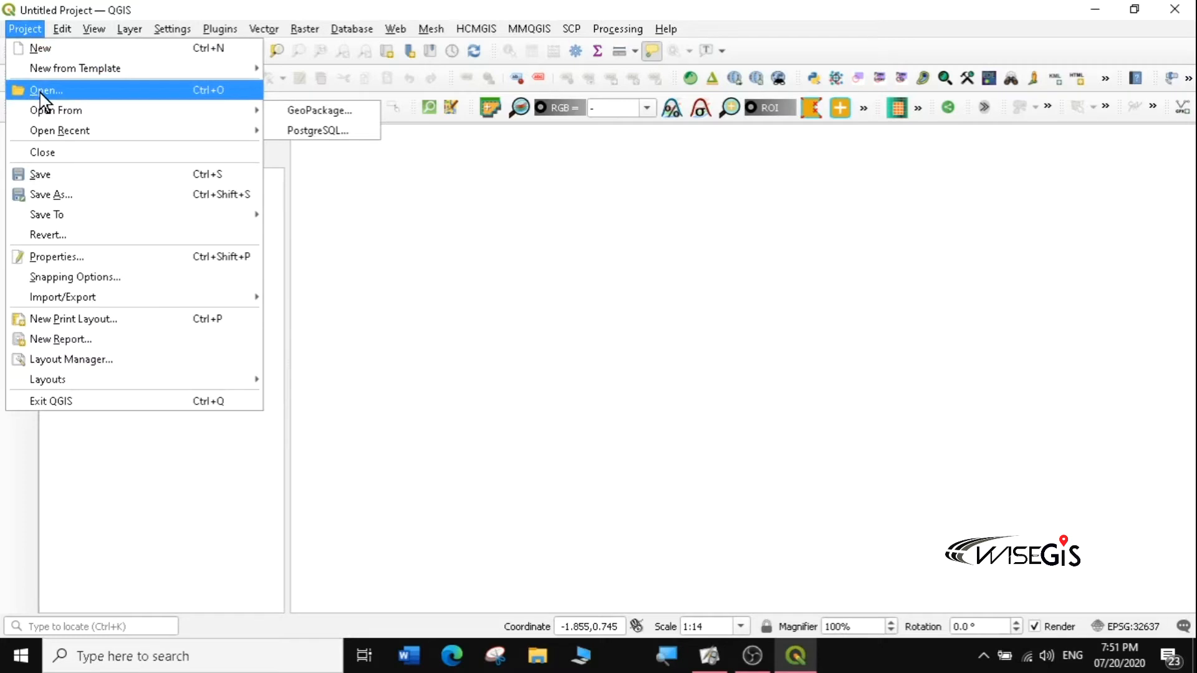
mouse_move(47, 133)
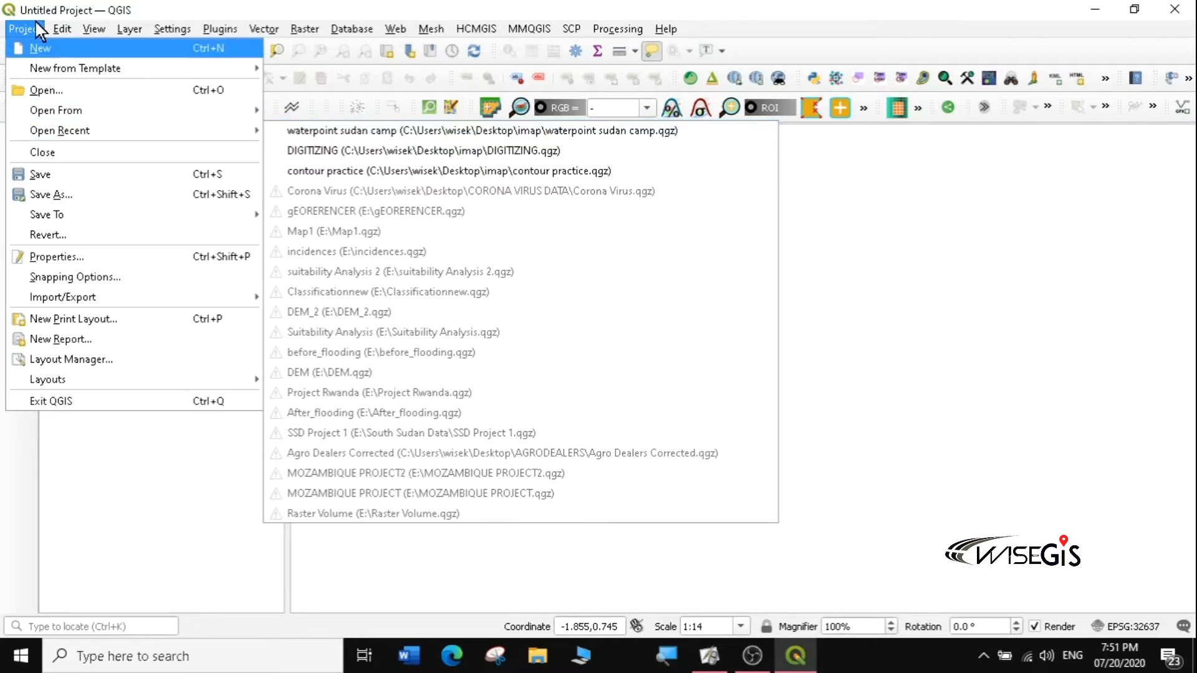
click(33, 46)
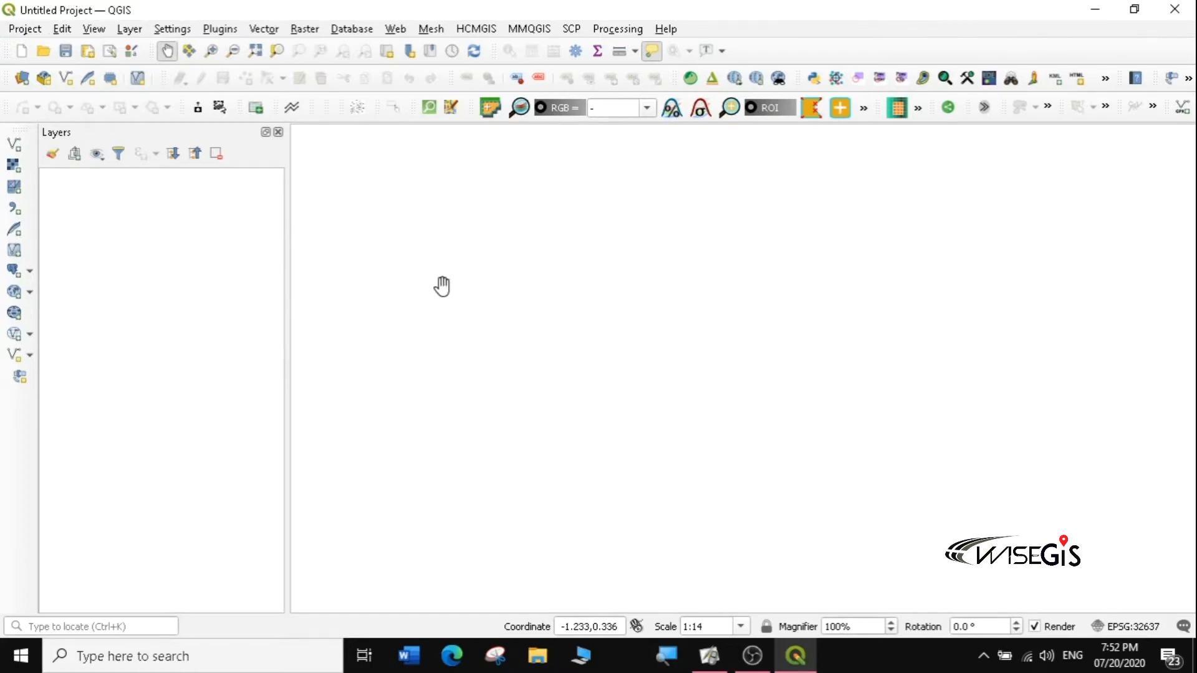
click(30, 30)
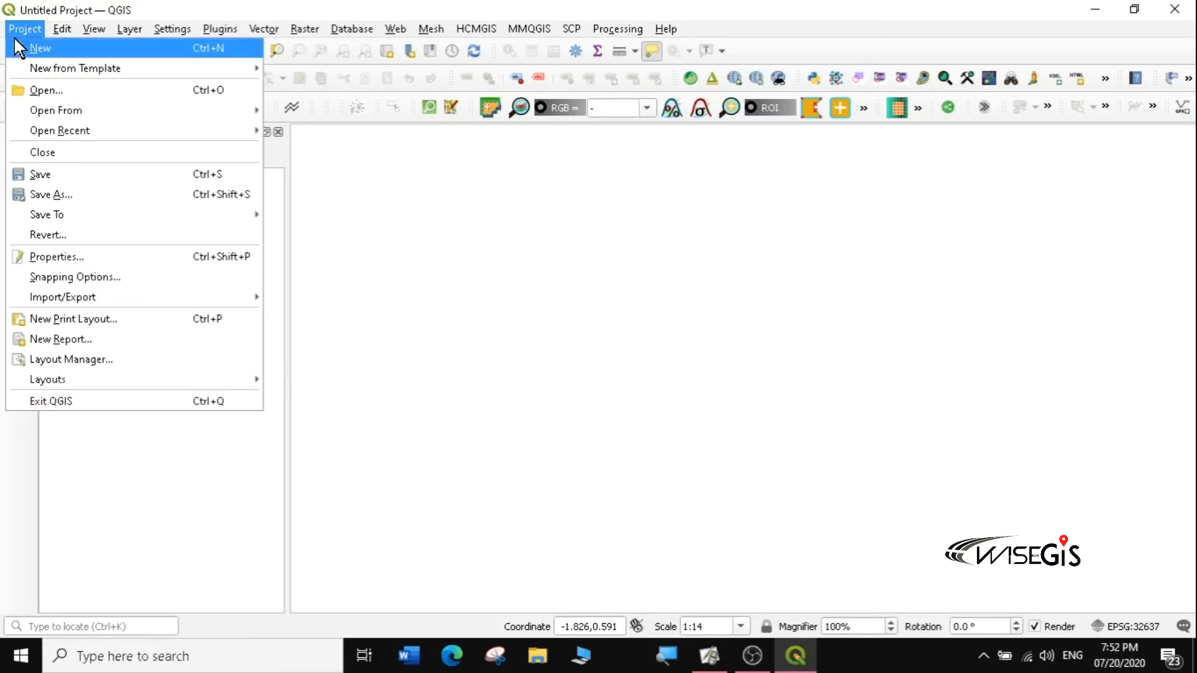
click(17, 29)
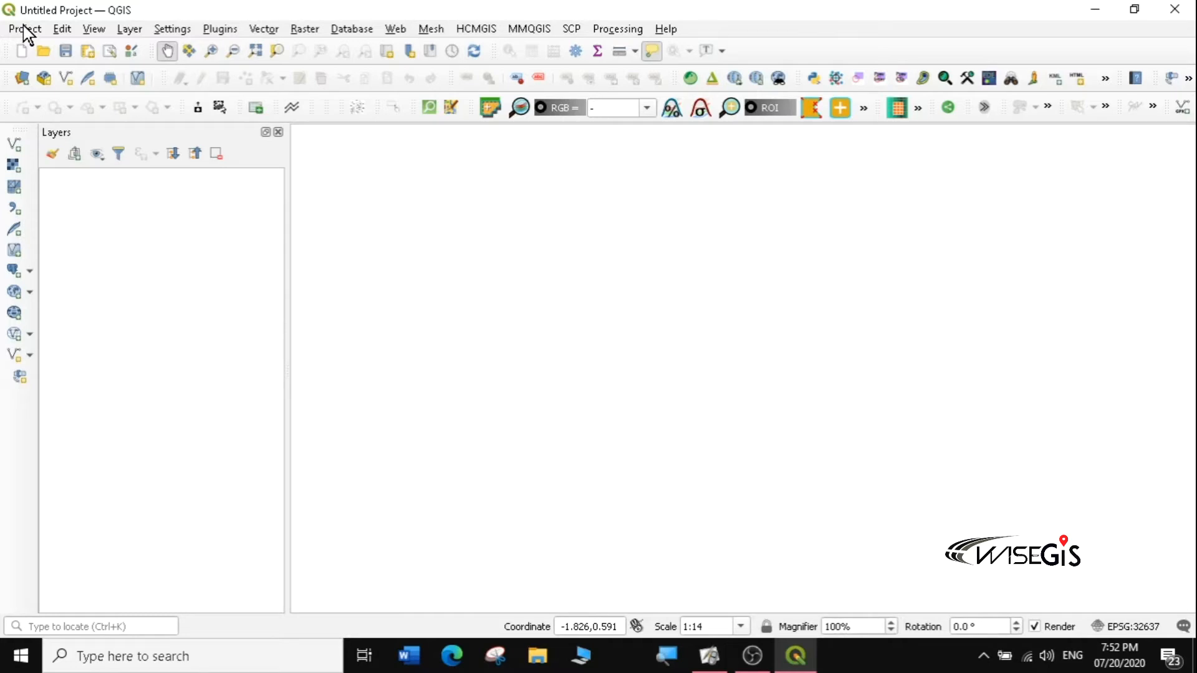
click(63, 29)
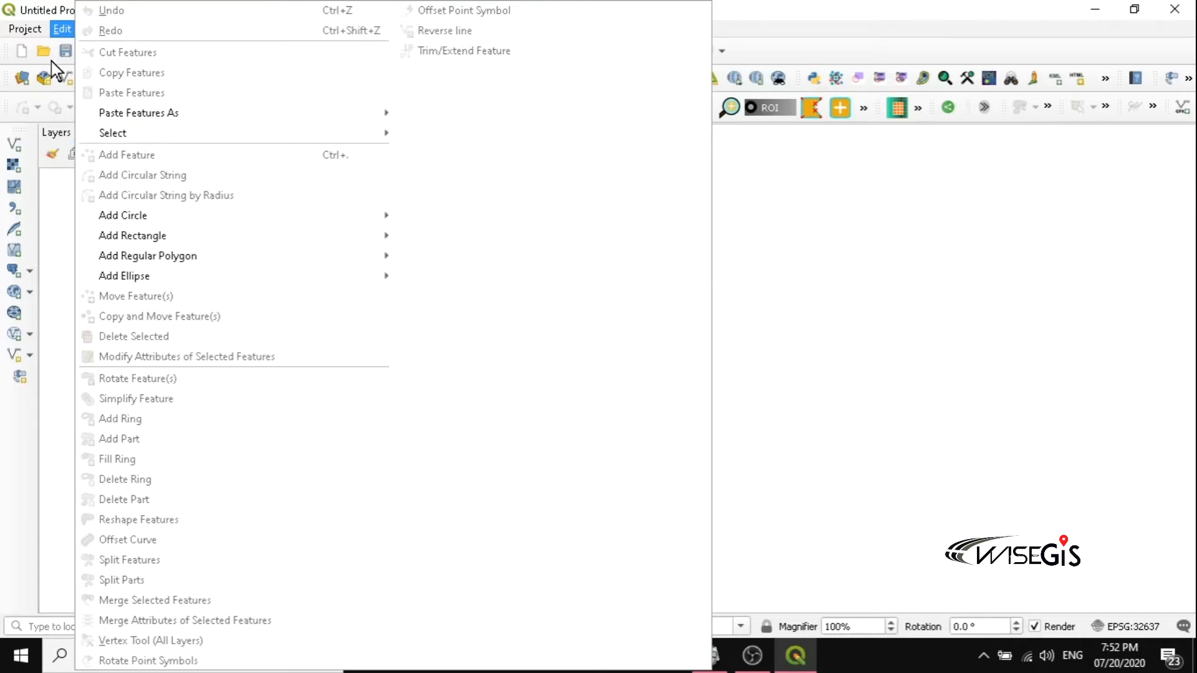
Step: Dismiss the Edit menu, then look over the View menu and close it
click(34, 3)
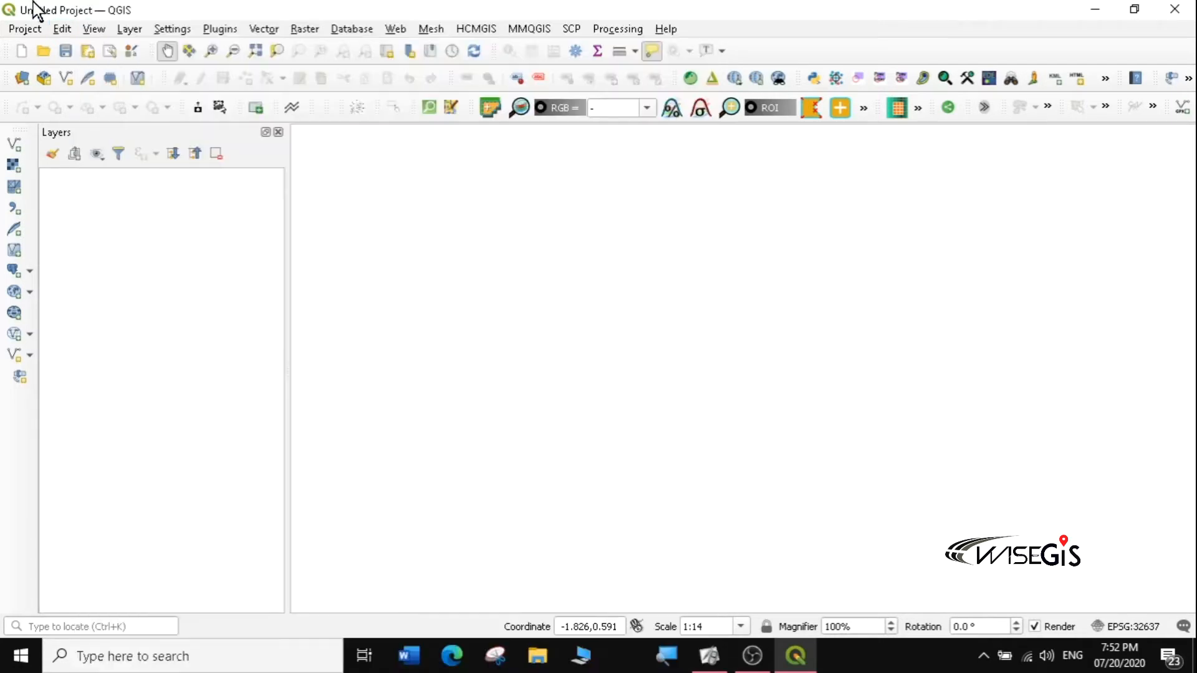
click(93, 29)
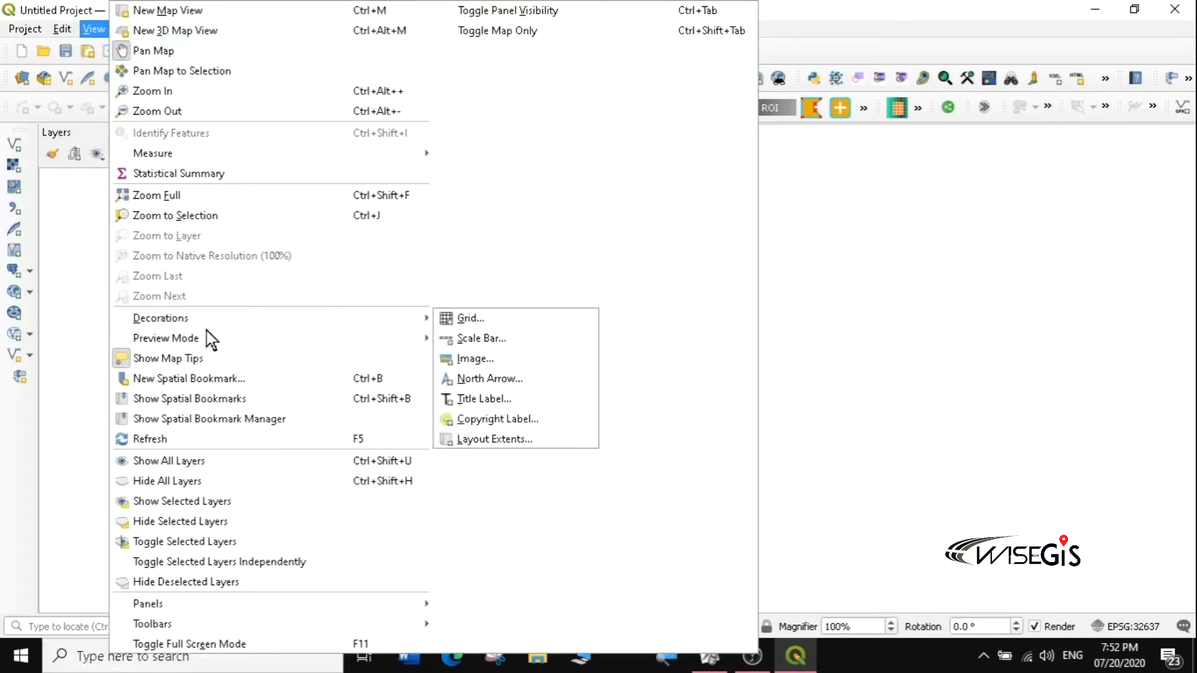
click(836, 24)
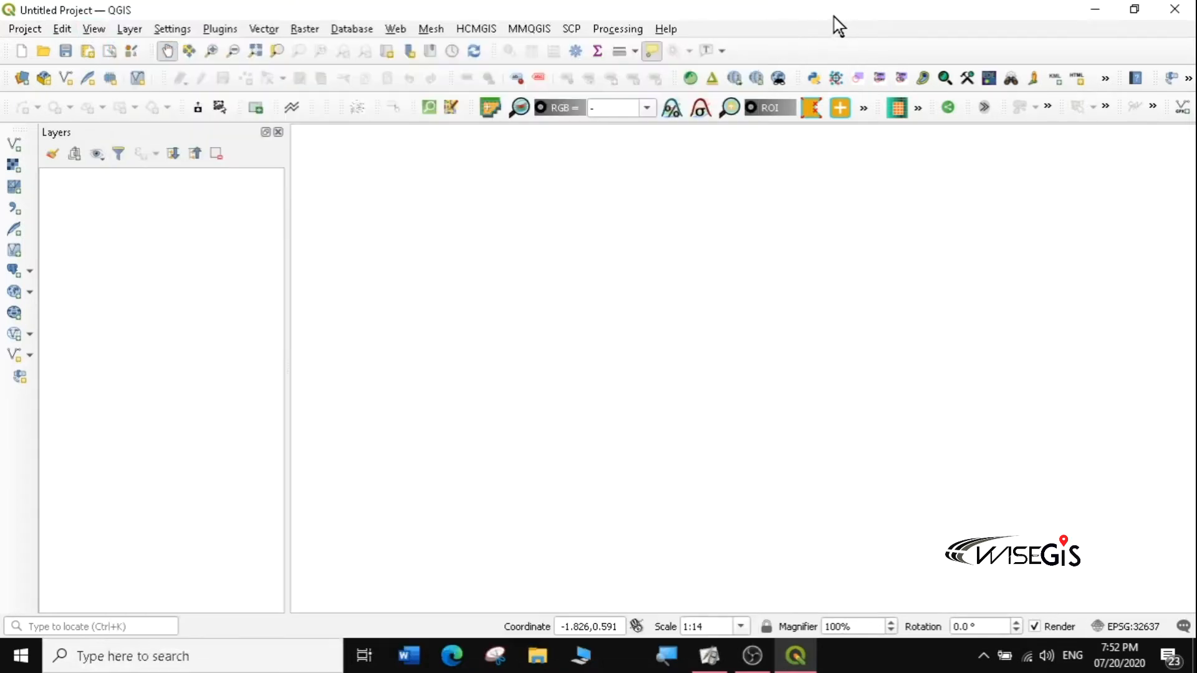
Step: Look over the Settings menu, then move on to the Plugins menu
click(167, 29)
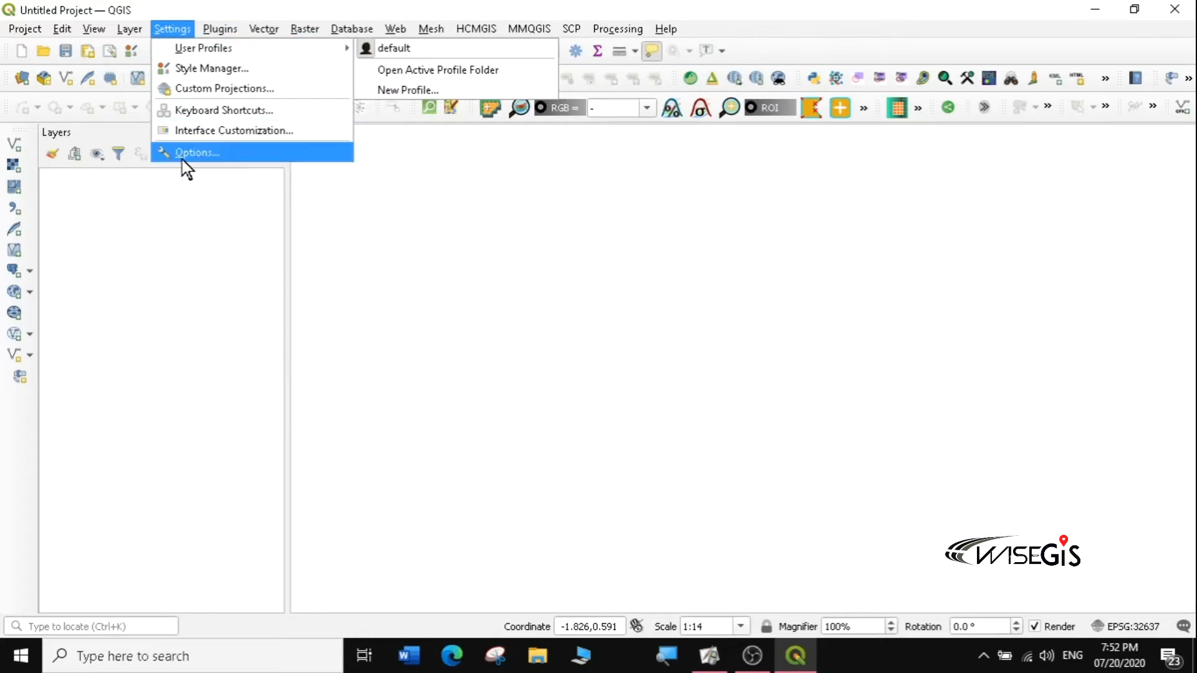
mouse_move(219, 30)
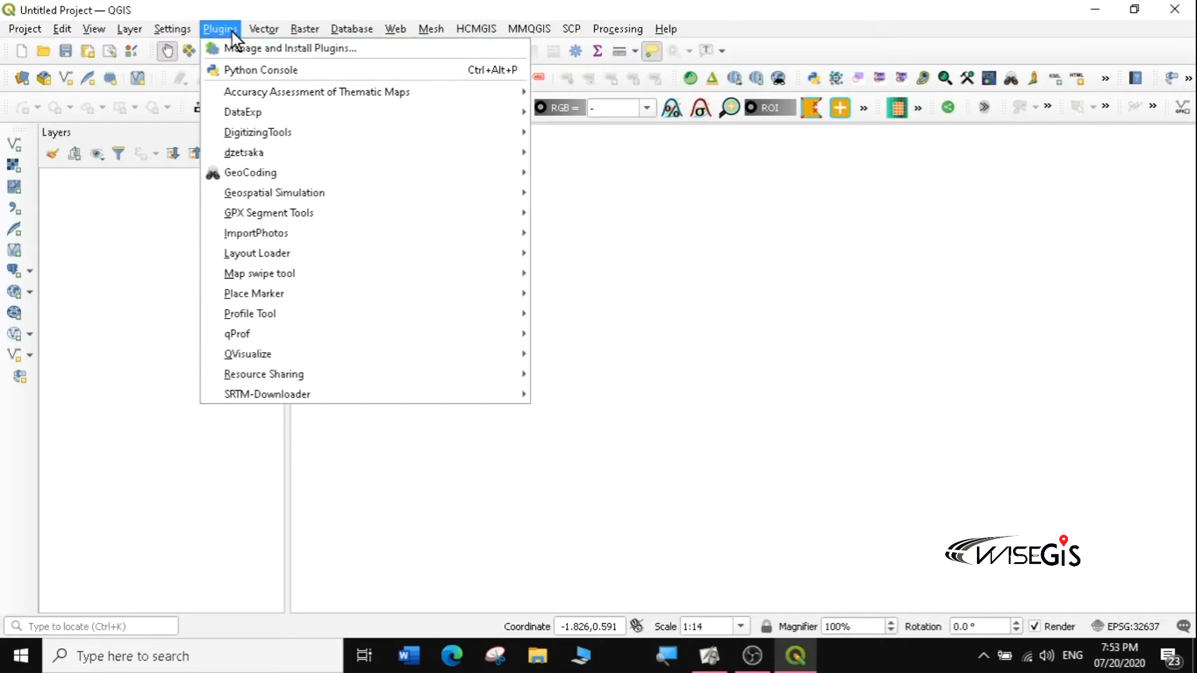
Step: Browse the Vector, Raster, Database, Mesh and Processing menus in turn
mouse_move(261, 28)
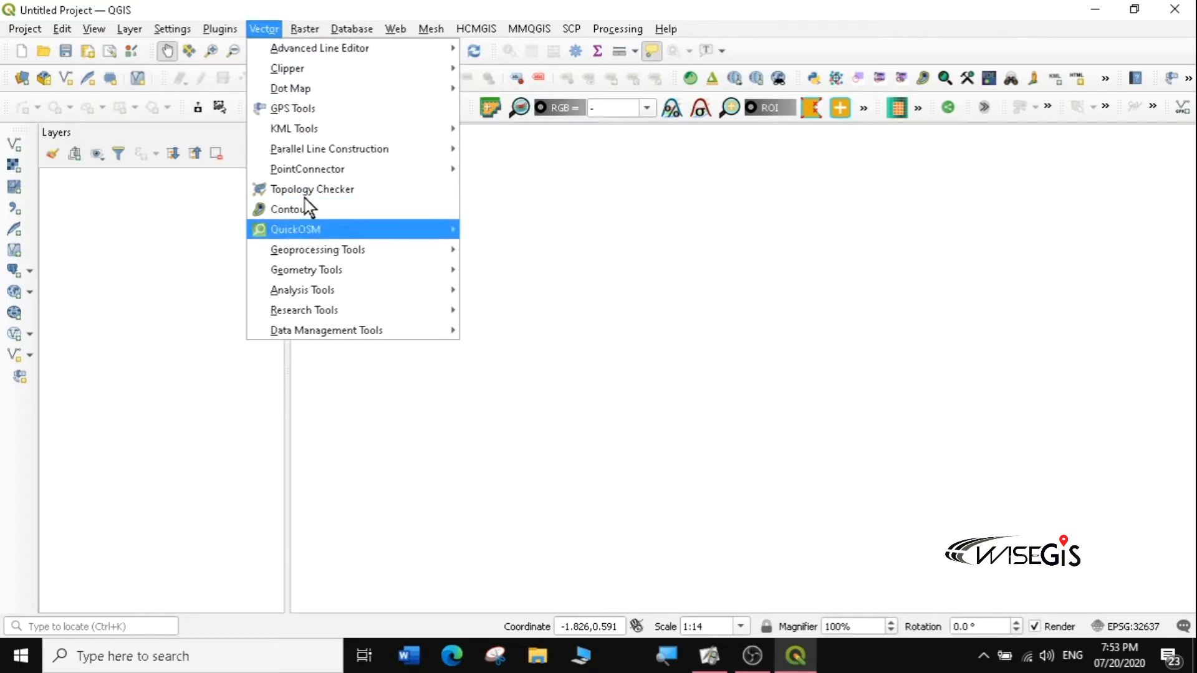
mouse_move(309, 27)
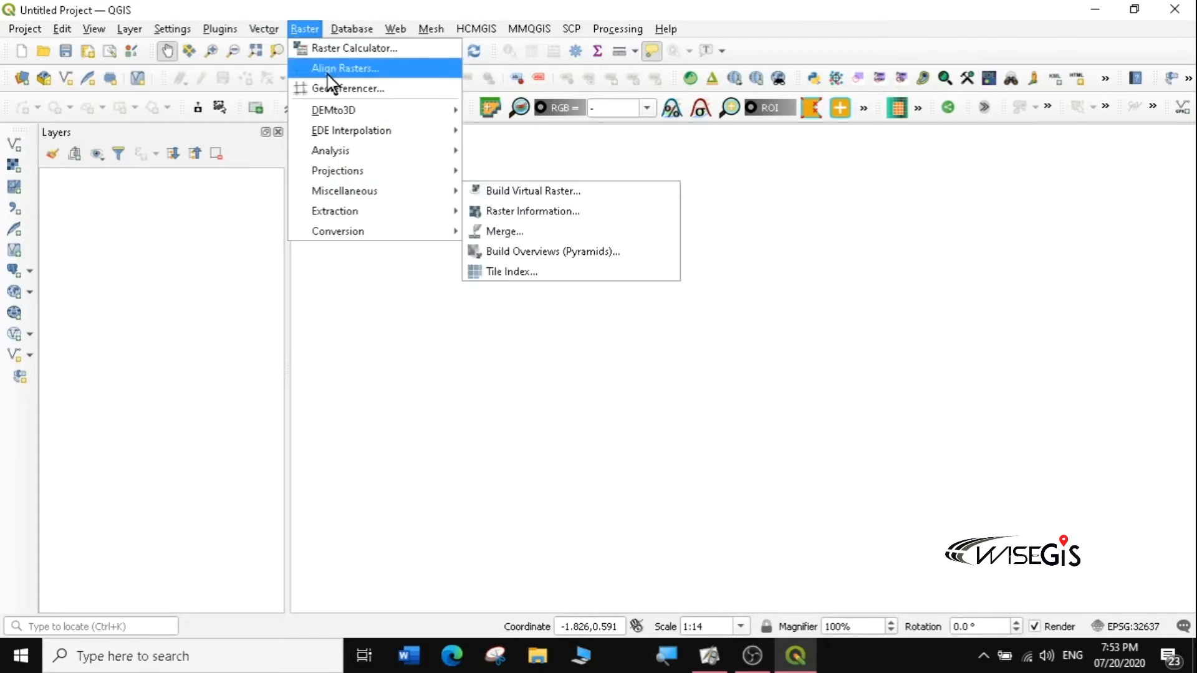
mouse_move(366, 24)
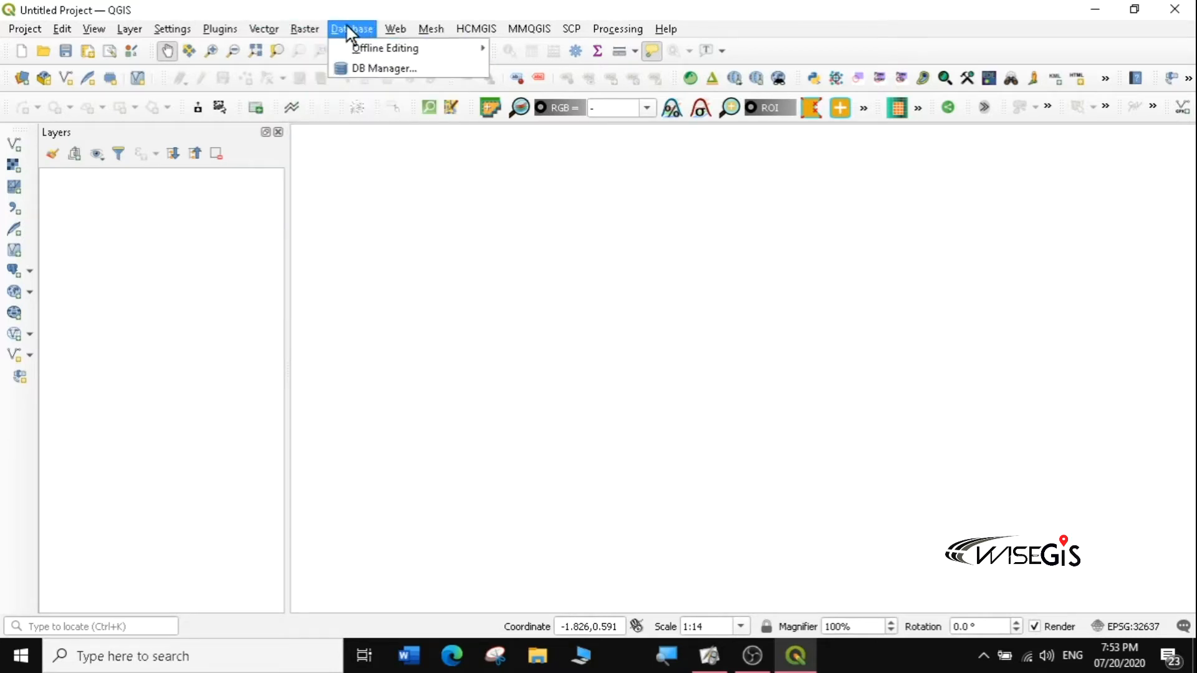
mouse_move(453, 29)
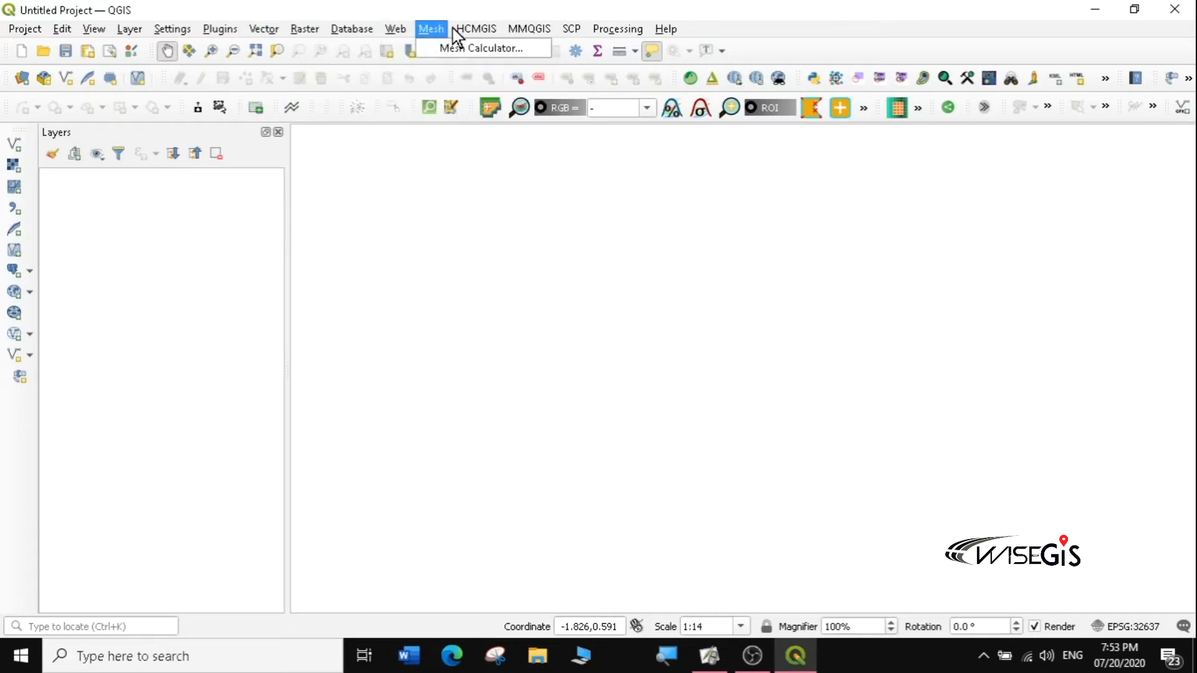
mouse_move(619, 33)
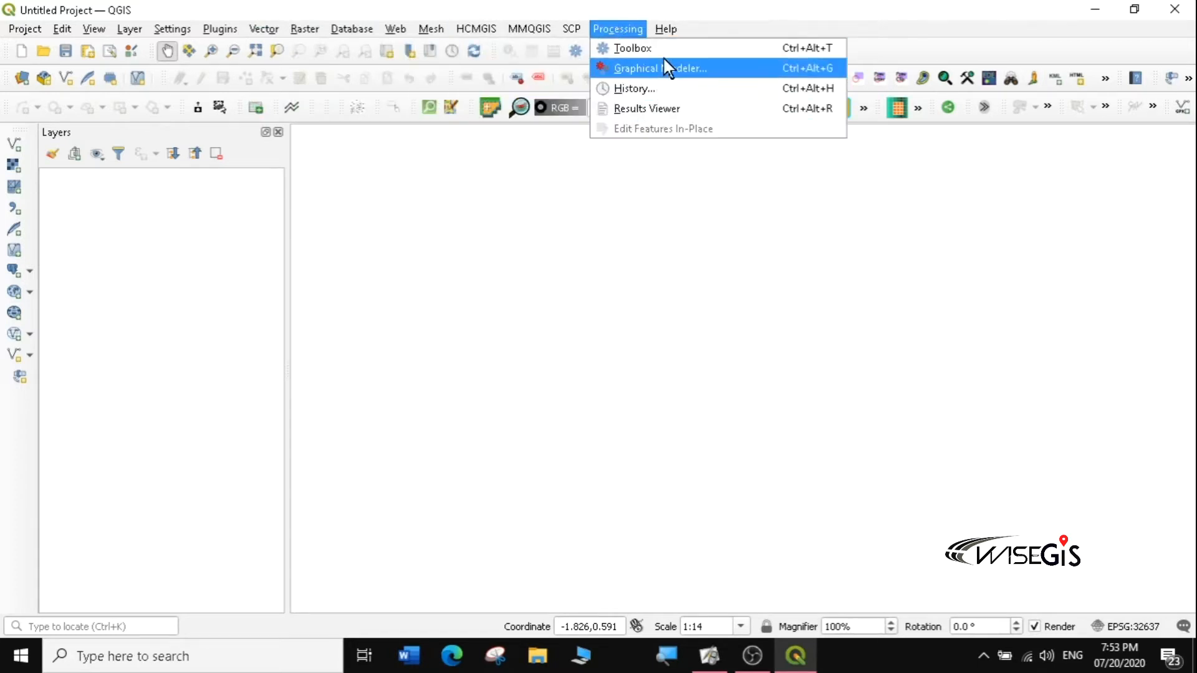
Step: Look over the Help menu, close it, then select the status bar Coordinate field
mouse_move(667, 31)
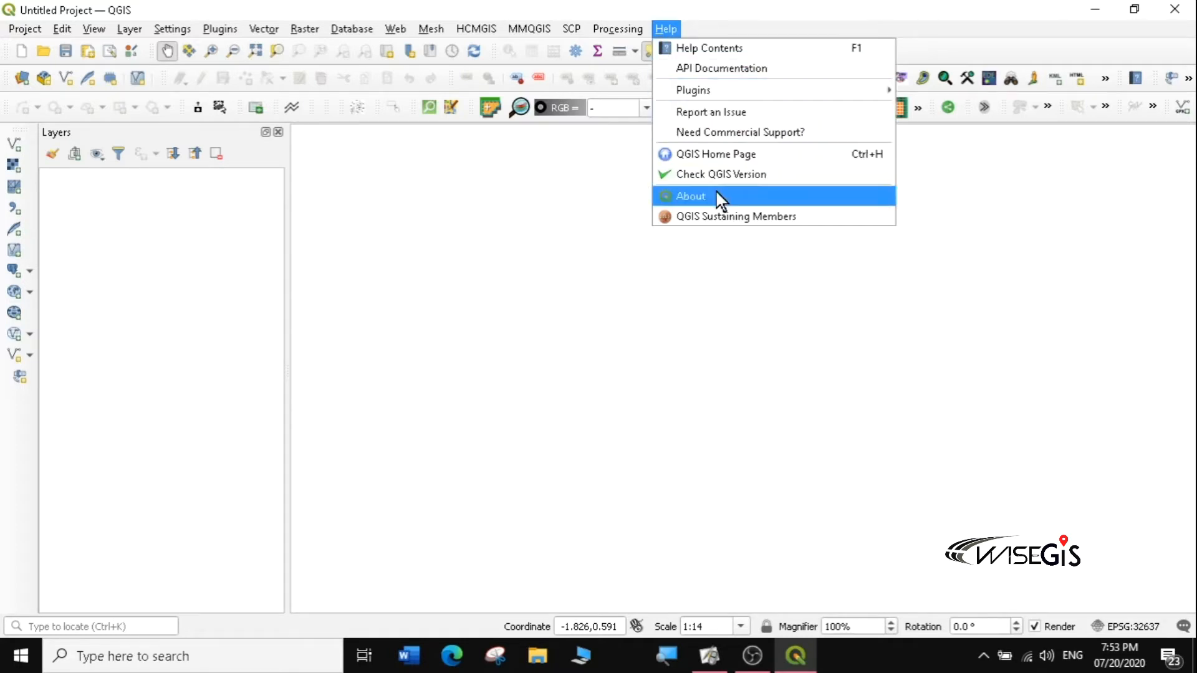
click(720, 13)
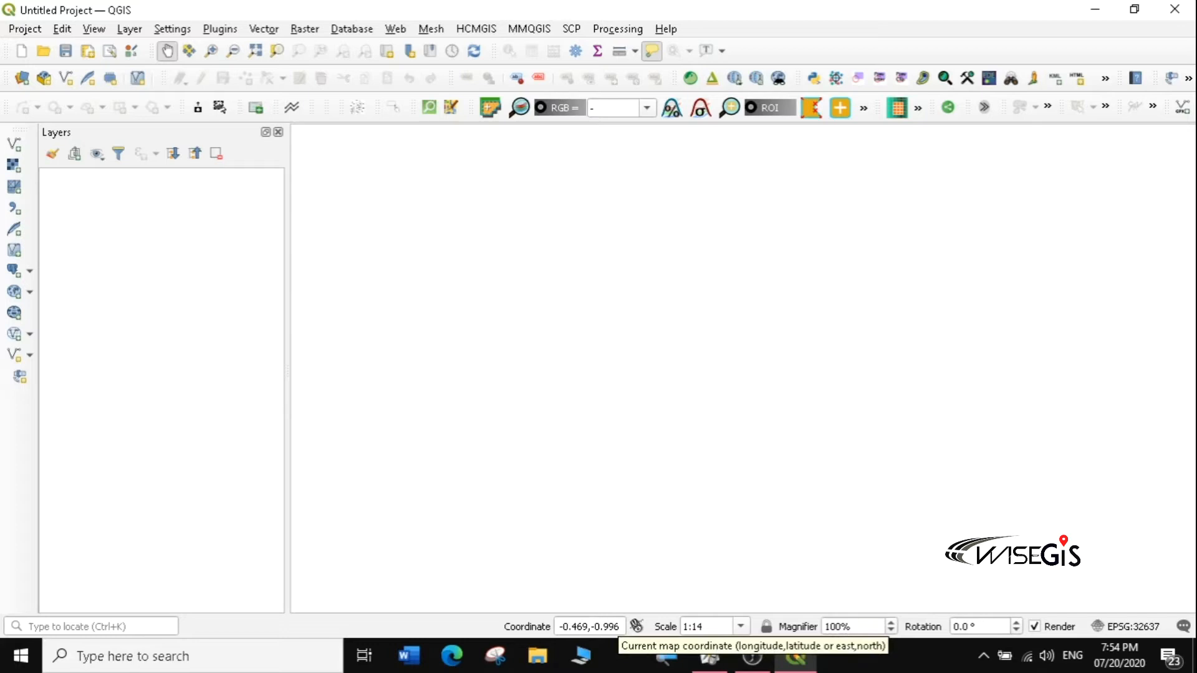
click(618, 627)
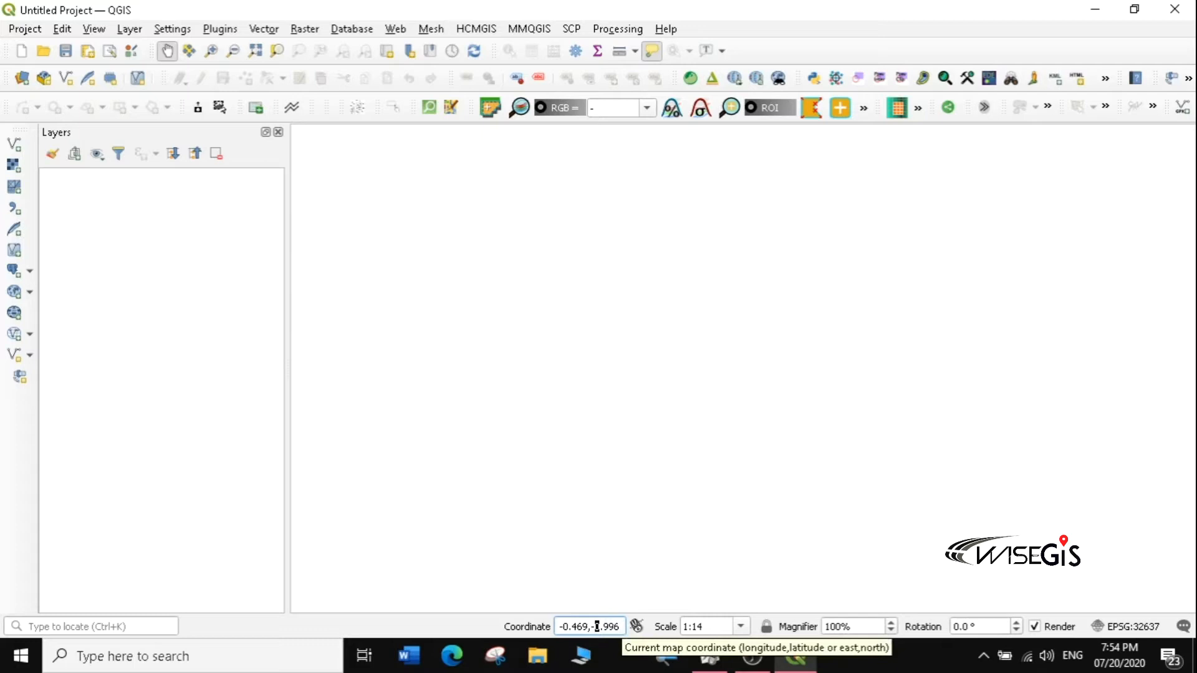
Step: Replace the Coordinate field value with 'world' and enter it to load the World Map layer
drag(621, 627, 561, 627)
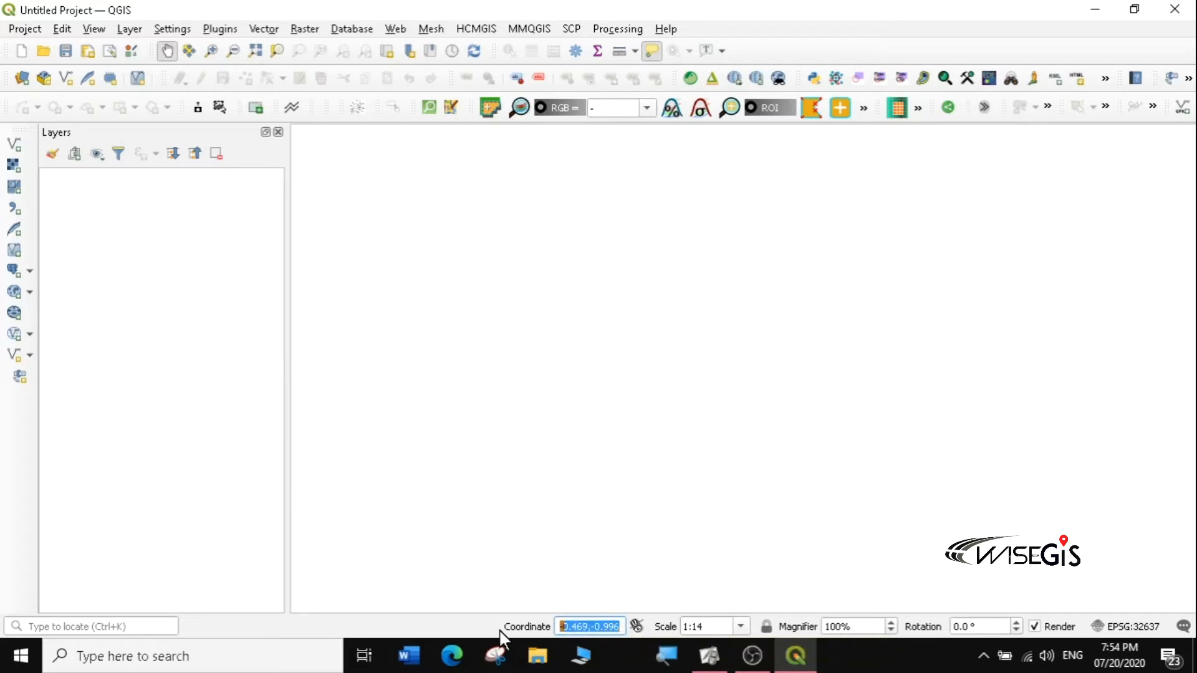
key(BackSpace)
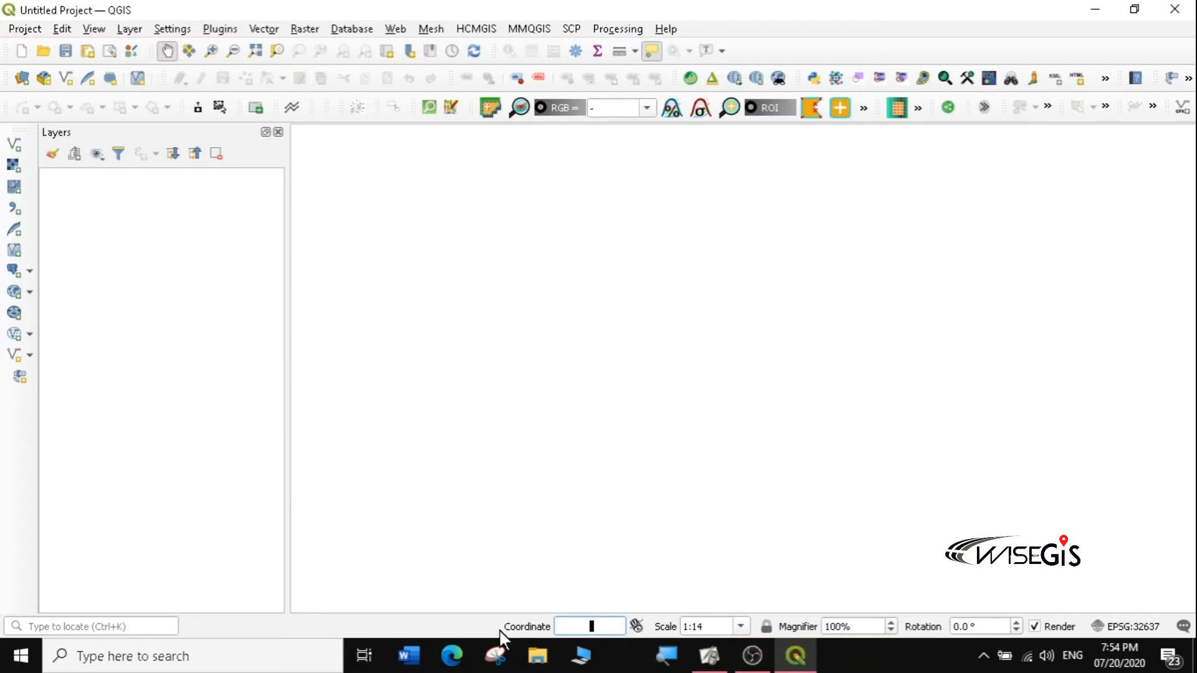
text(WORLD)
drag(621, 627, 561, 627)
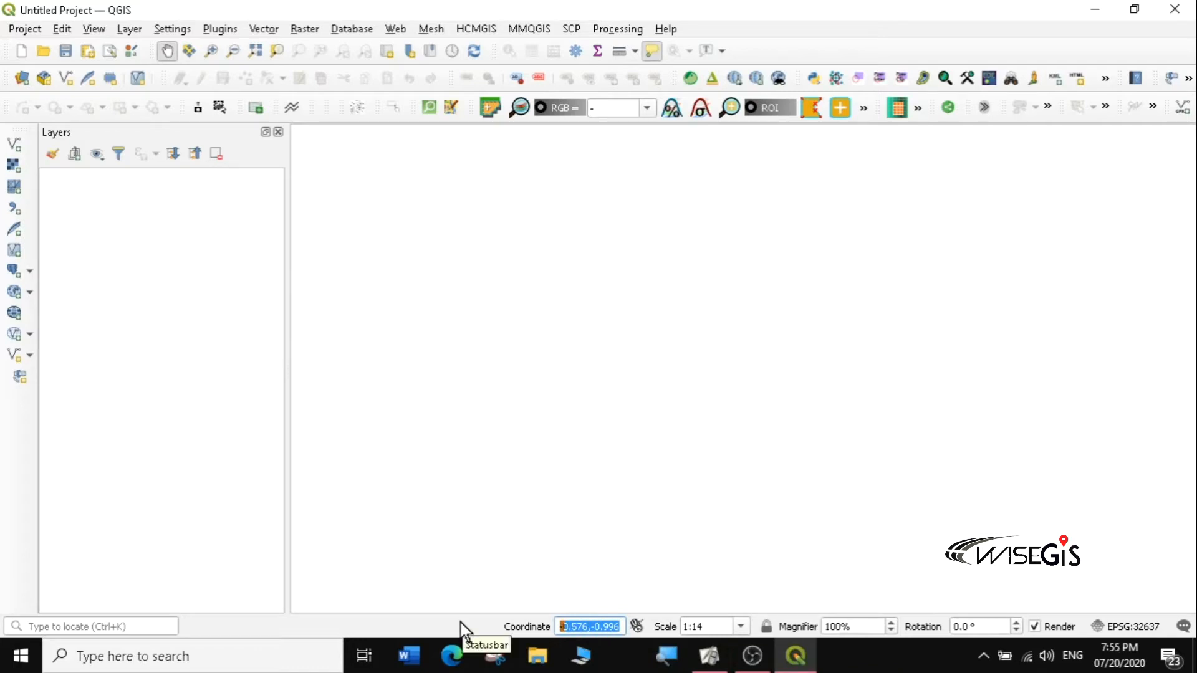
text(world)
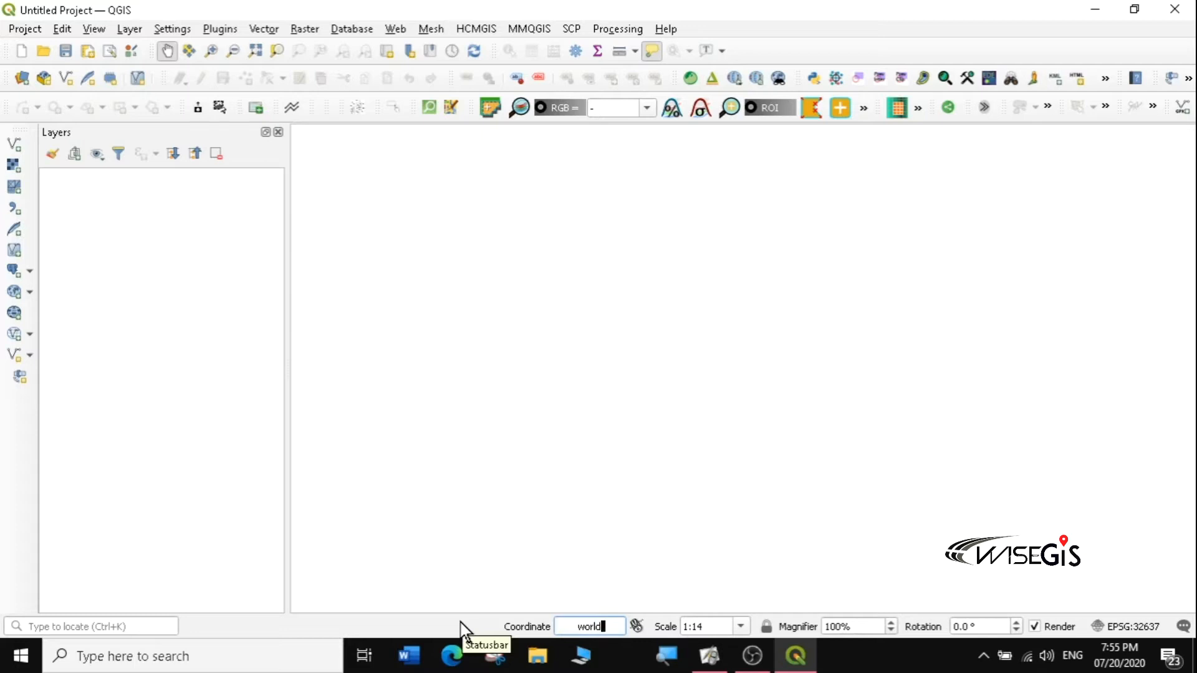
key(Return)
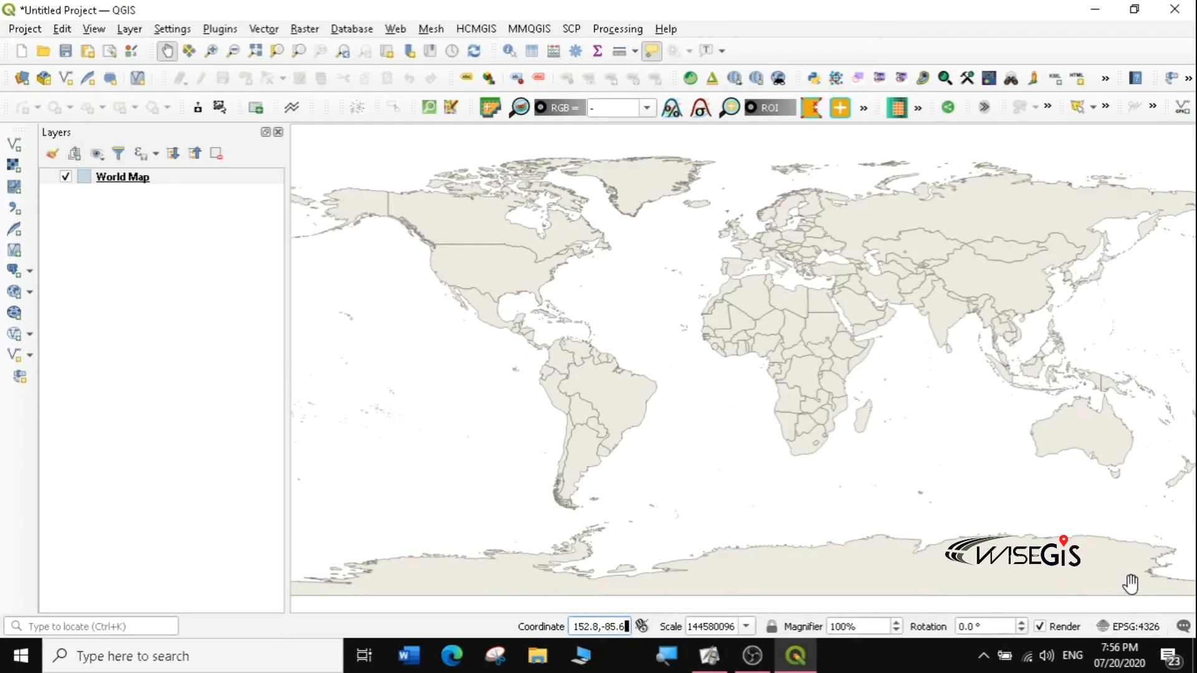
Step: Open the project's coordinate reference system settings from the EPSG:4326 status button
mouse_move(1132, 584)
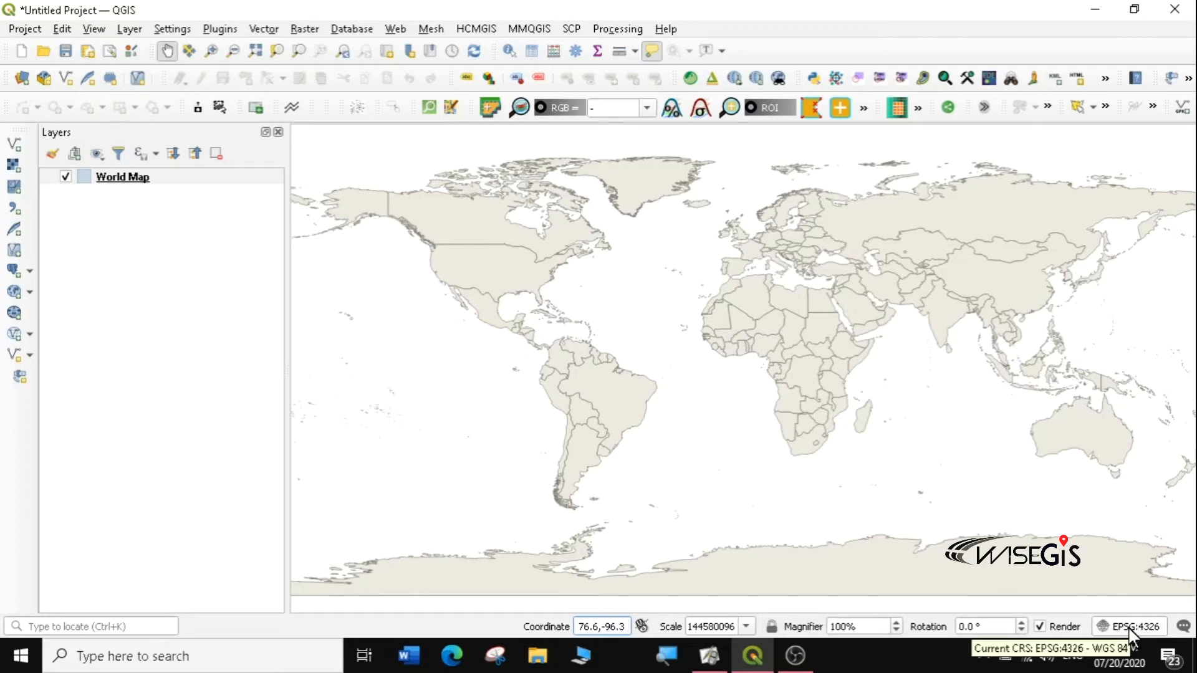
click(1130, 629)
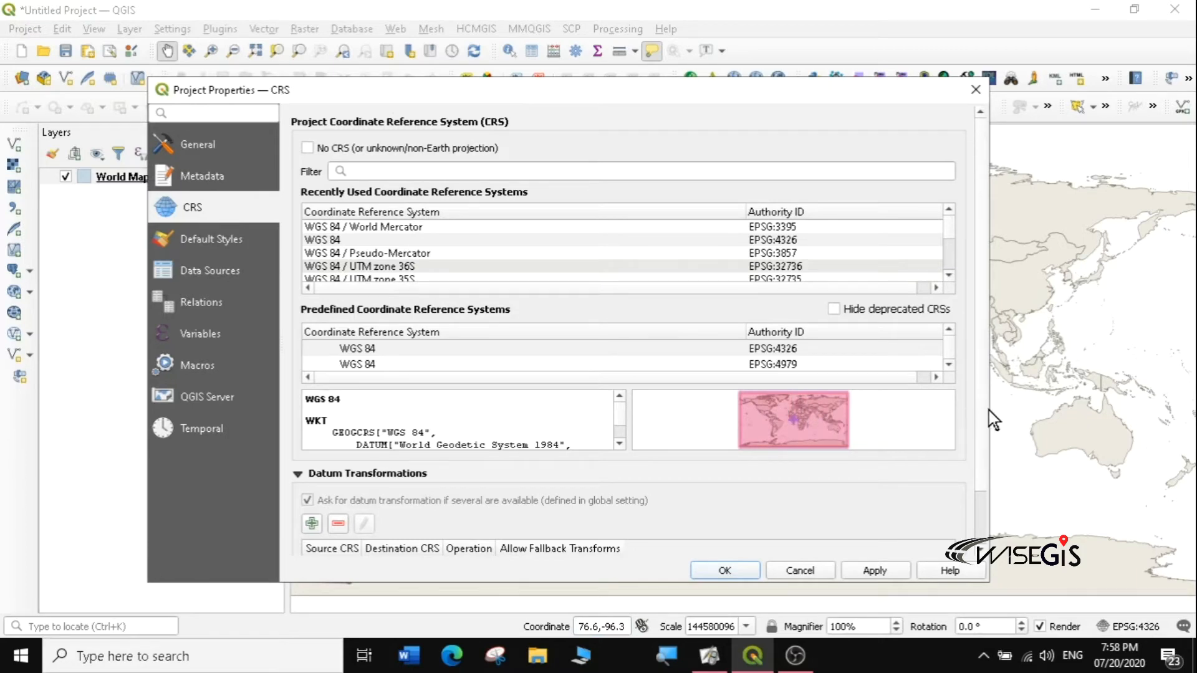
Step: Set the project CRS to WGS 84 / Pseudo-Mercator (EPSG:3857) by filtering for 3857 and applying
drag(991, 413, 1075, 414)
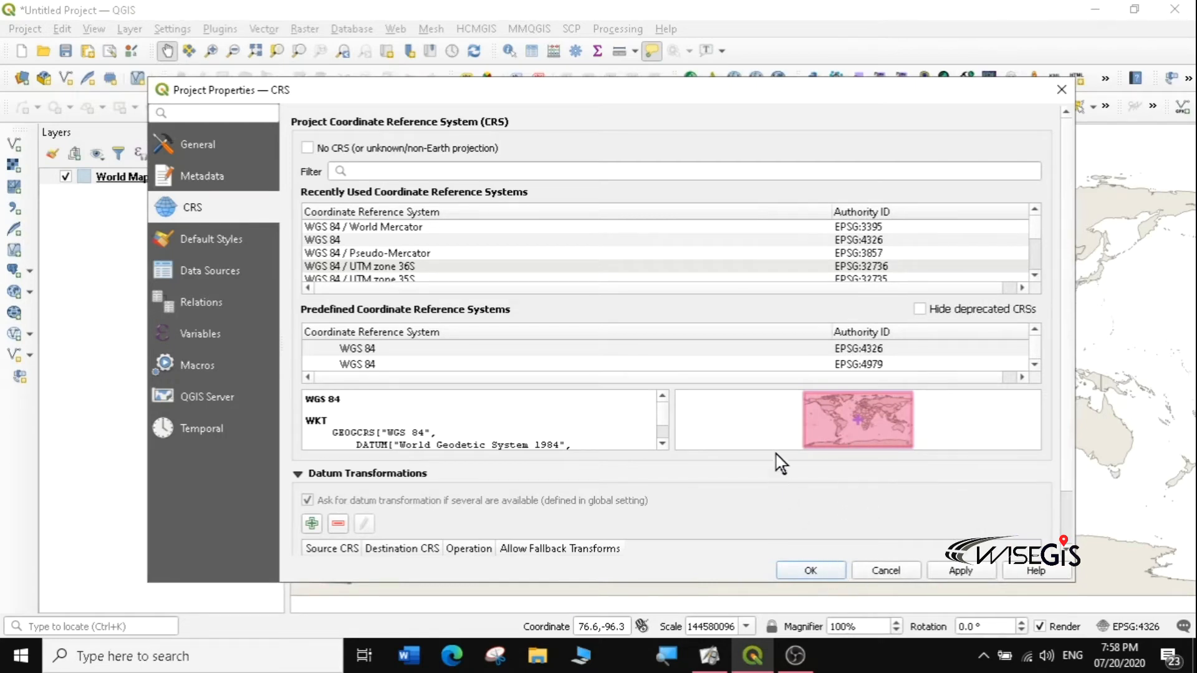
click(355, 172)
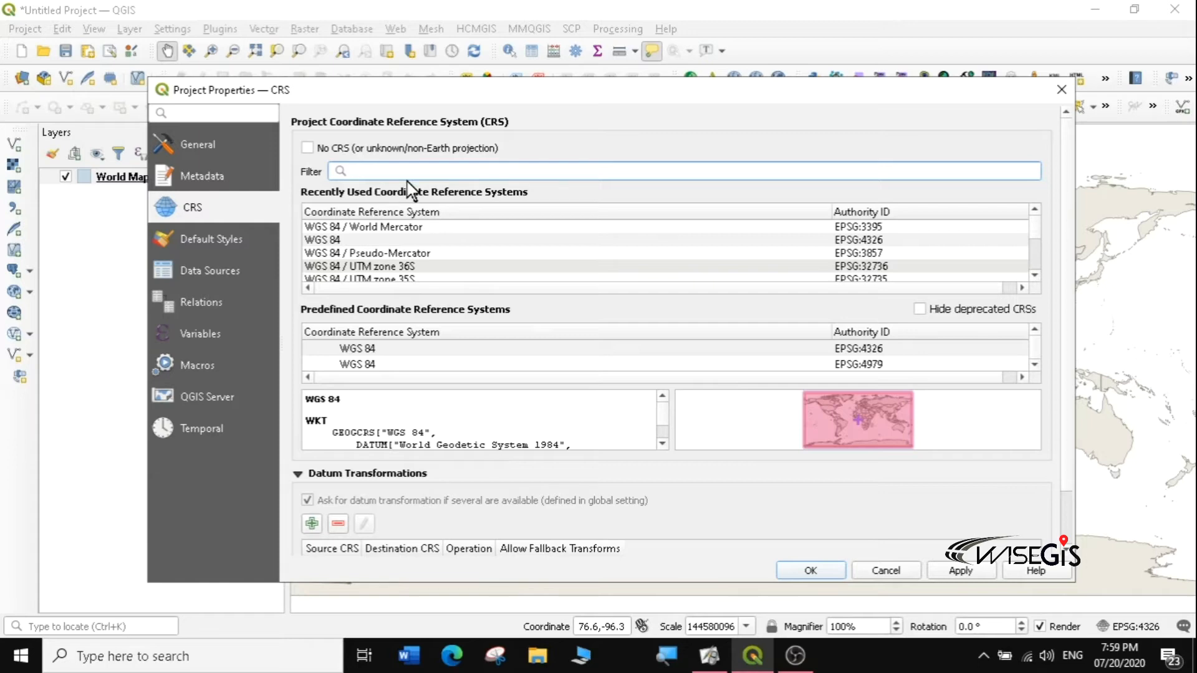
text(3857)
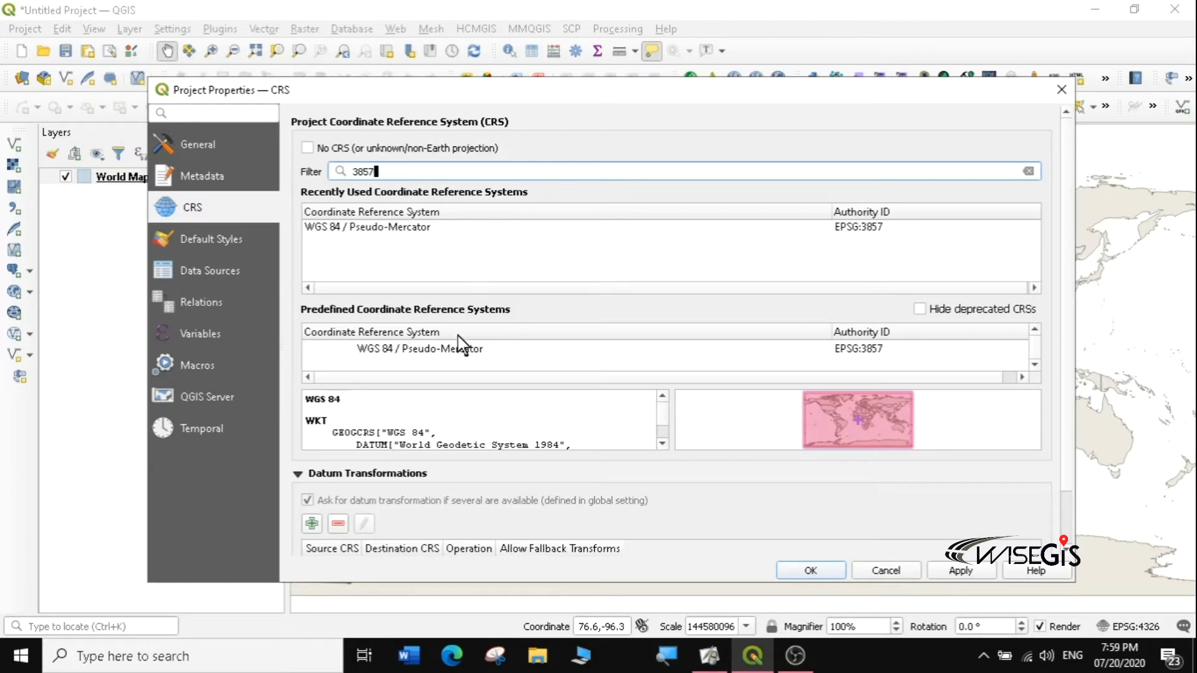
click(399, 228)
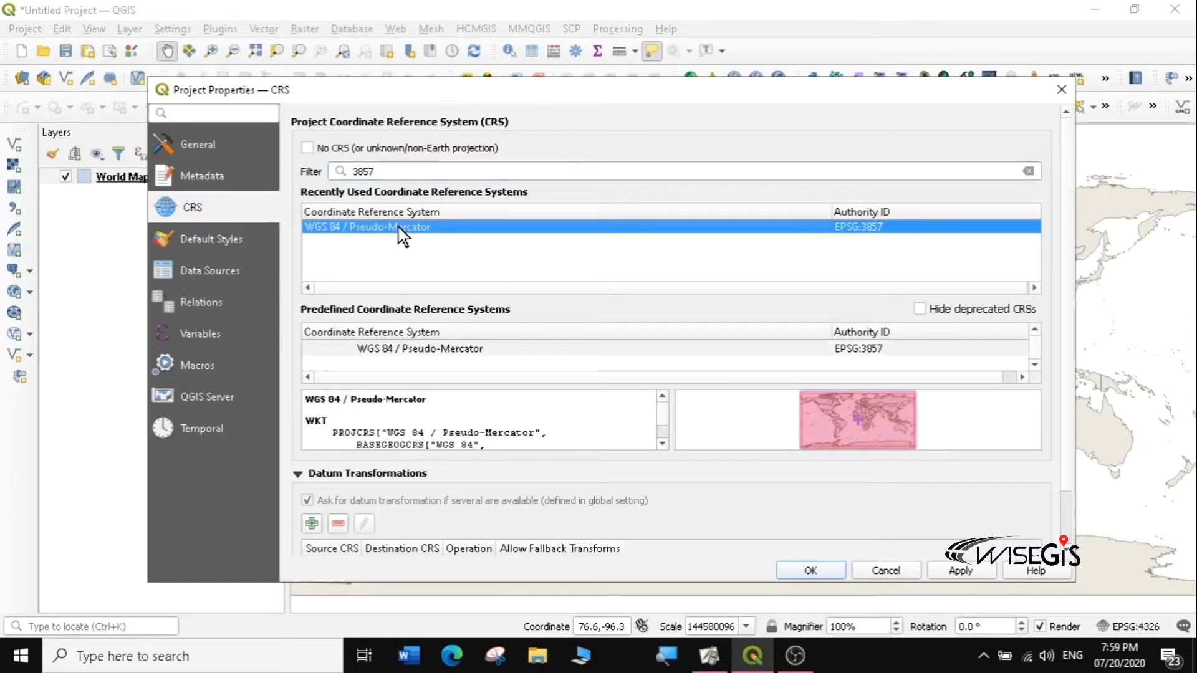
click(957, 572)
click(819, 573)
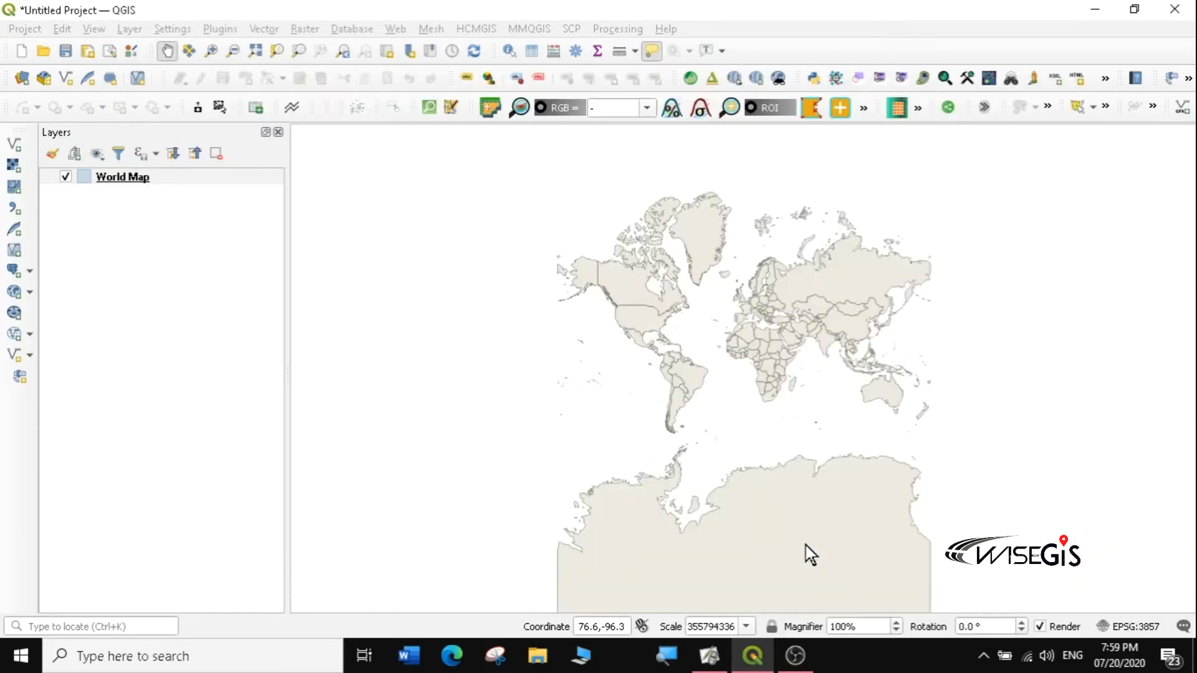
Step: Pan the reprojected world map to re-centre it and reopen the CRS settings
drag(759, 433, 732, 346)
drag(669, 308, 742, 421)
drag(805, 384, 723, 367)
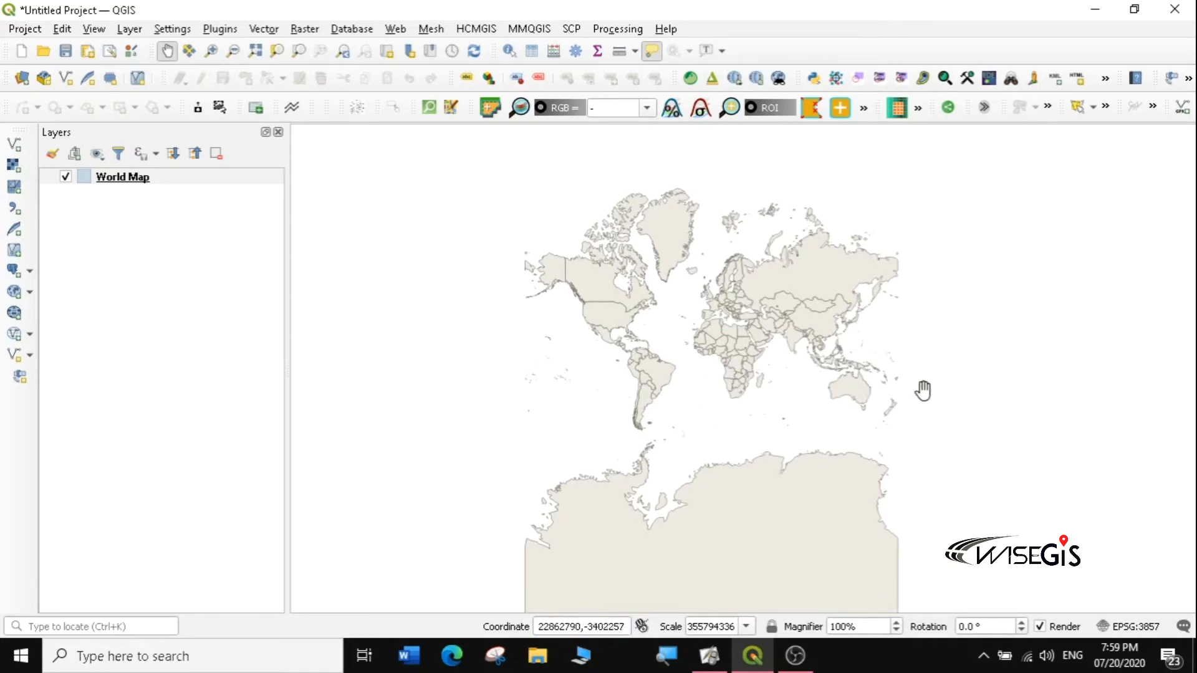
click(1149, 627)
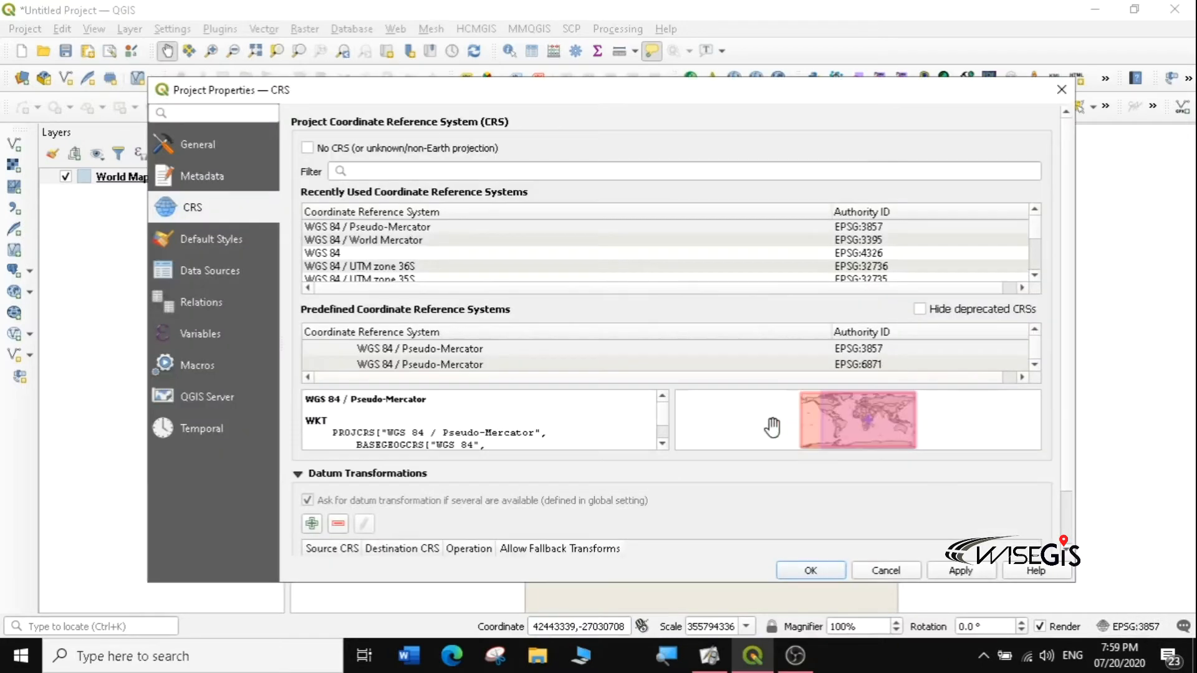
Step: Filter the CRS list for 327 and preview WGS 84 UTM zones 36S, 35S and 37S
click(355, 171)
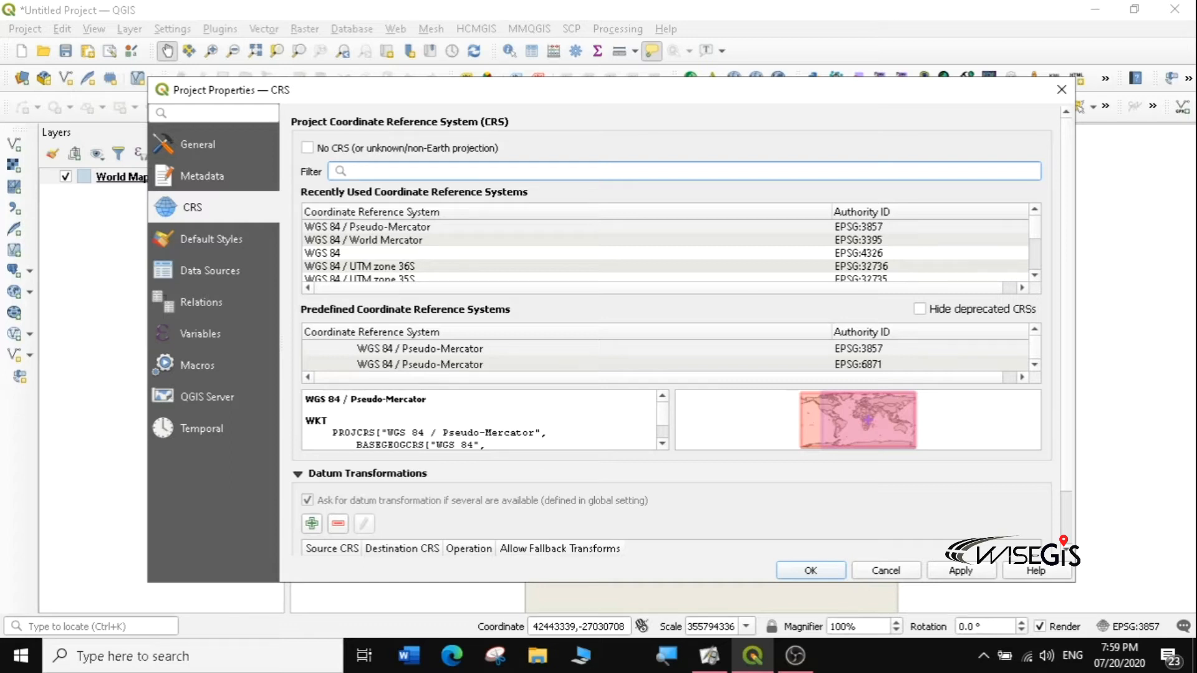
text(326)
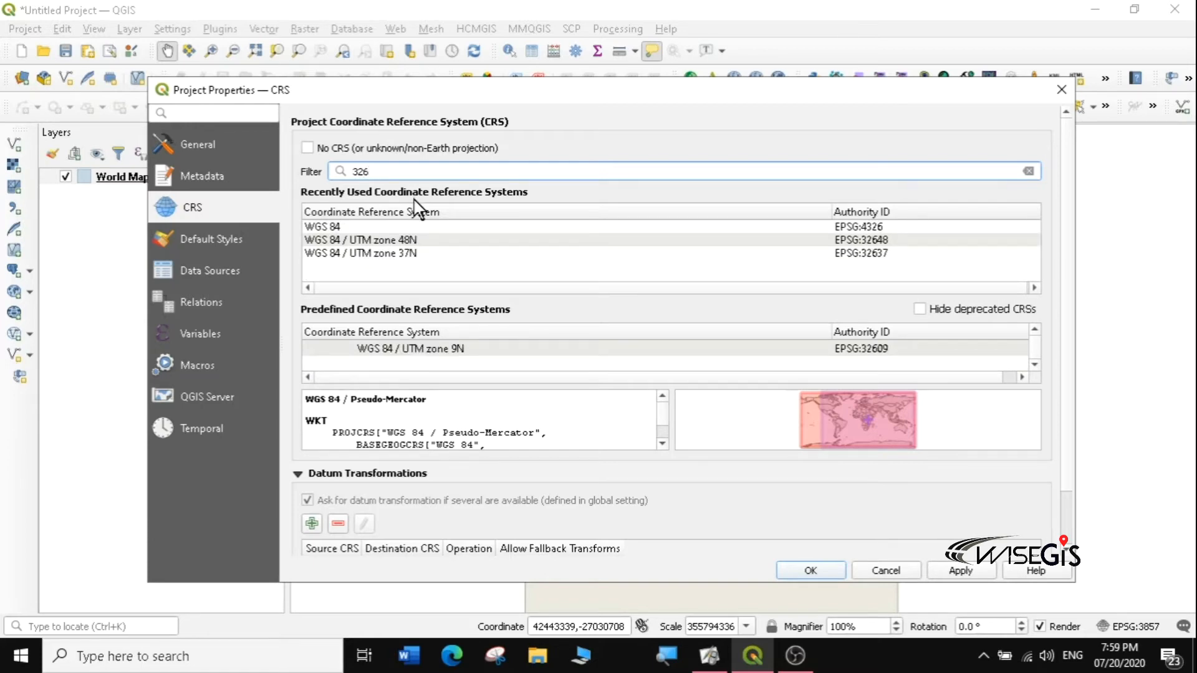
key(BackSpace)
key(BackSpace)
key(BackSpace)
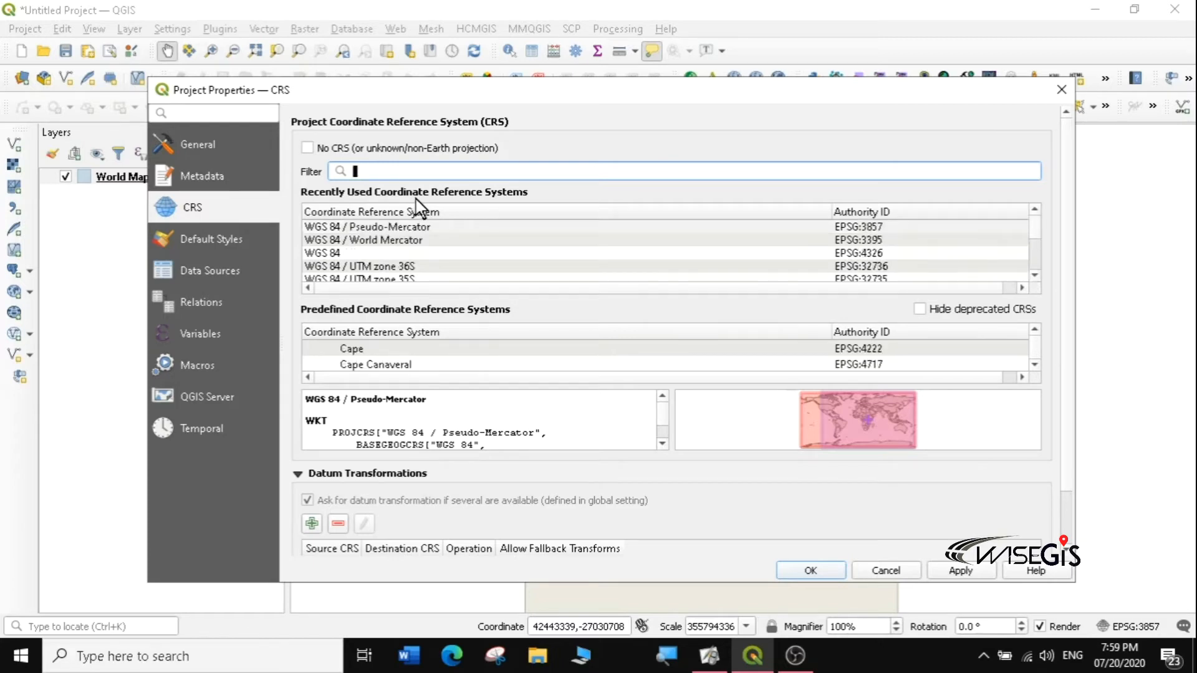
text(327)
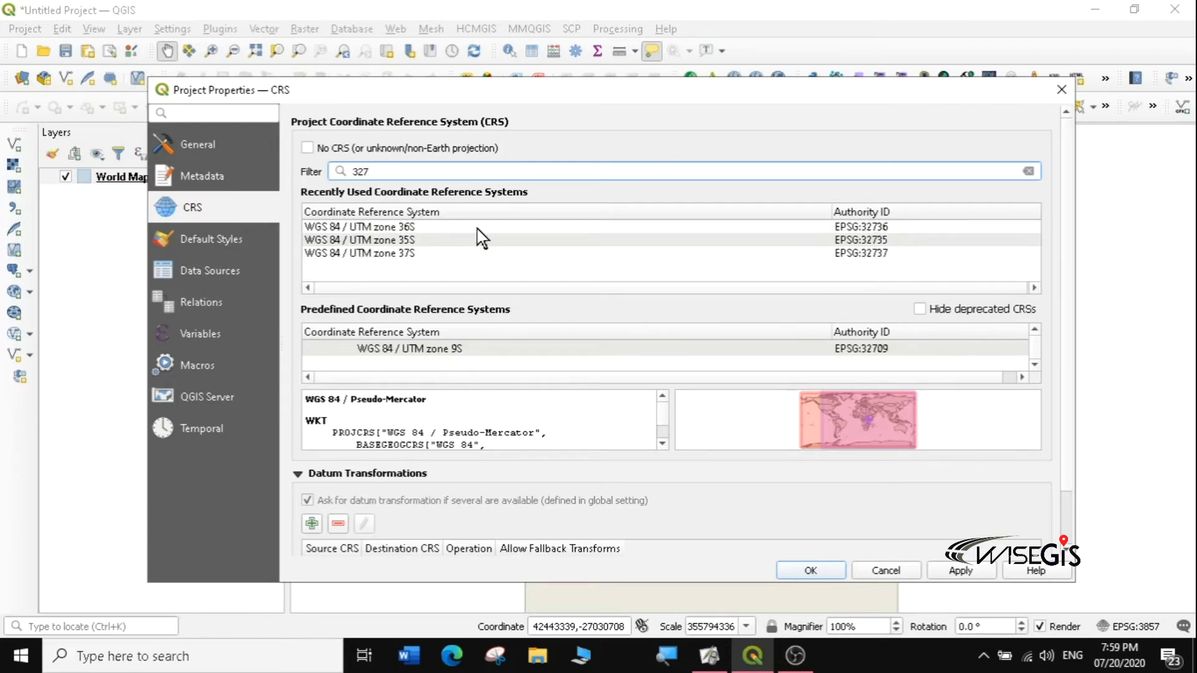
click(398, 228)
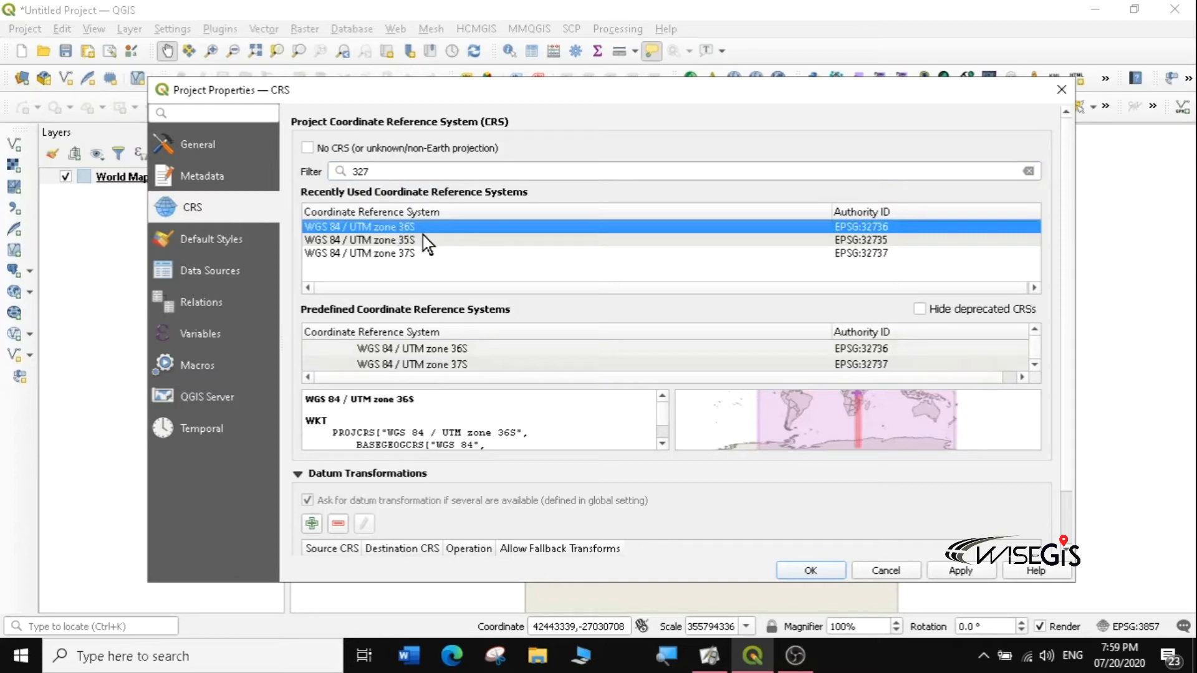
click(412, 241)
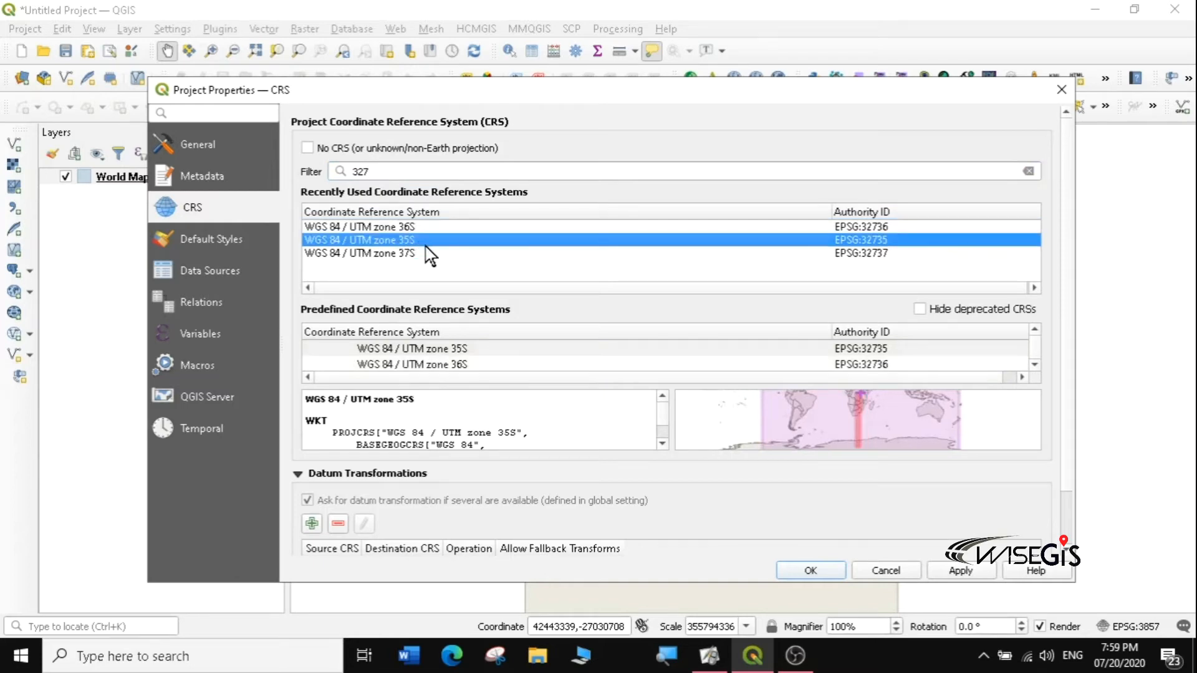
click(406, 254)
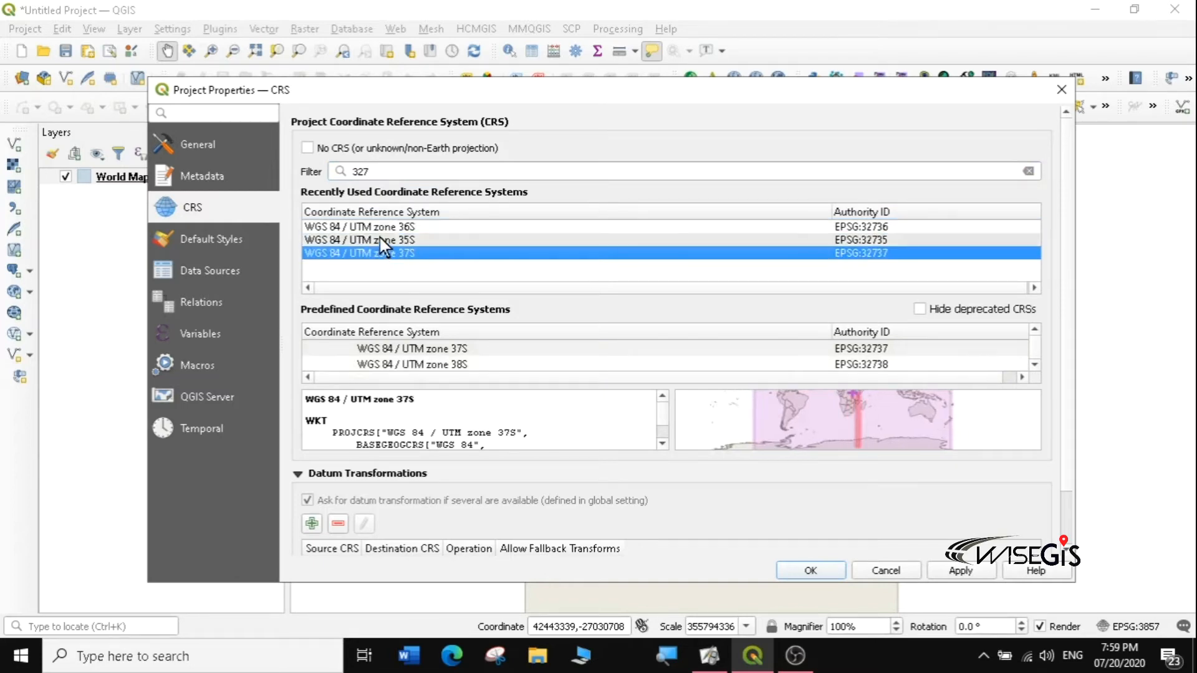
click(388, 240)
click(393, 225)
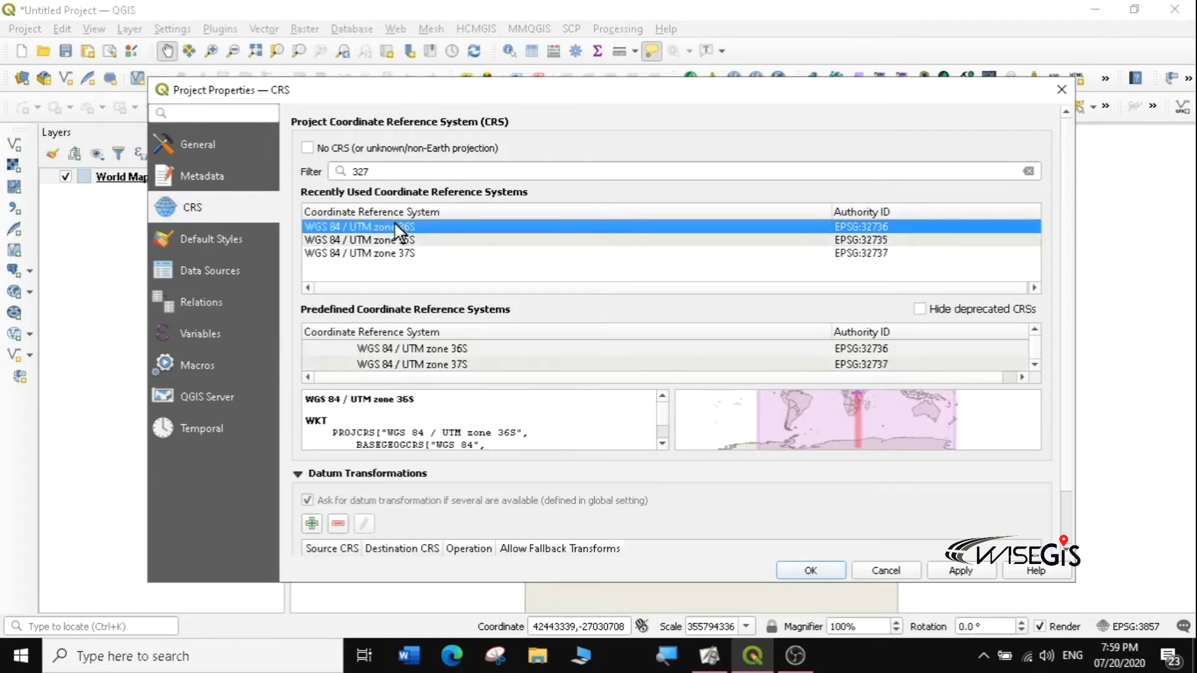
Step: Pan the extent preview map and inspect UTM zones 36S, 38S and 39S definitions
click(888, 431)
mouse_move(888, 431)
mouse_down()
mouse_move(873, 417)
mouse_move(872, 429)
mouse_up()
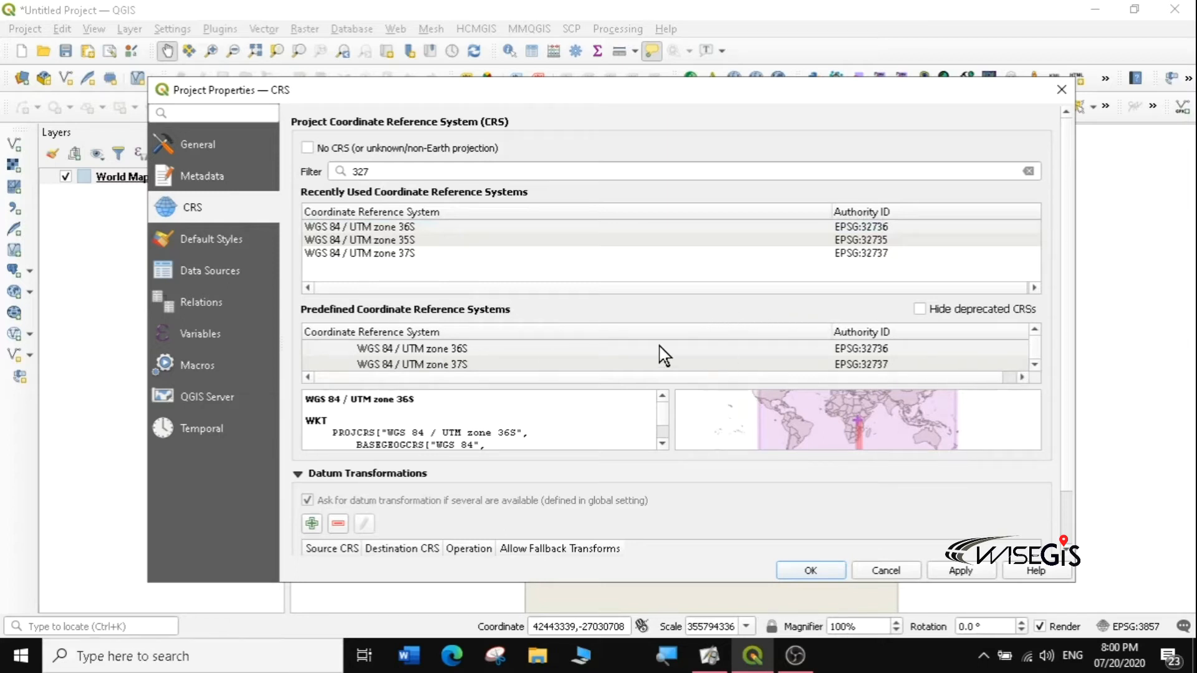
click(474, 348)
click(480, 365)
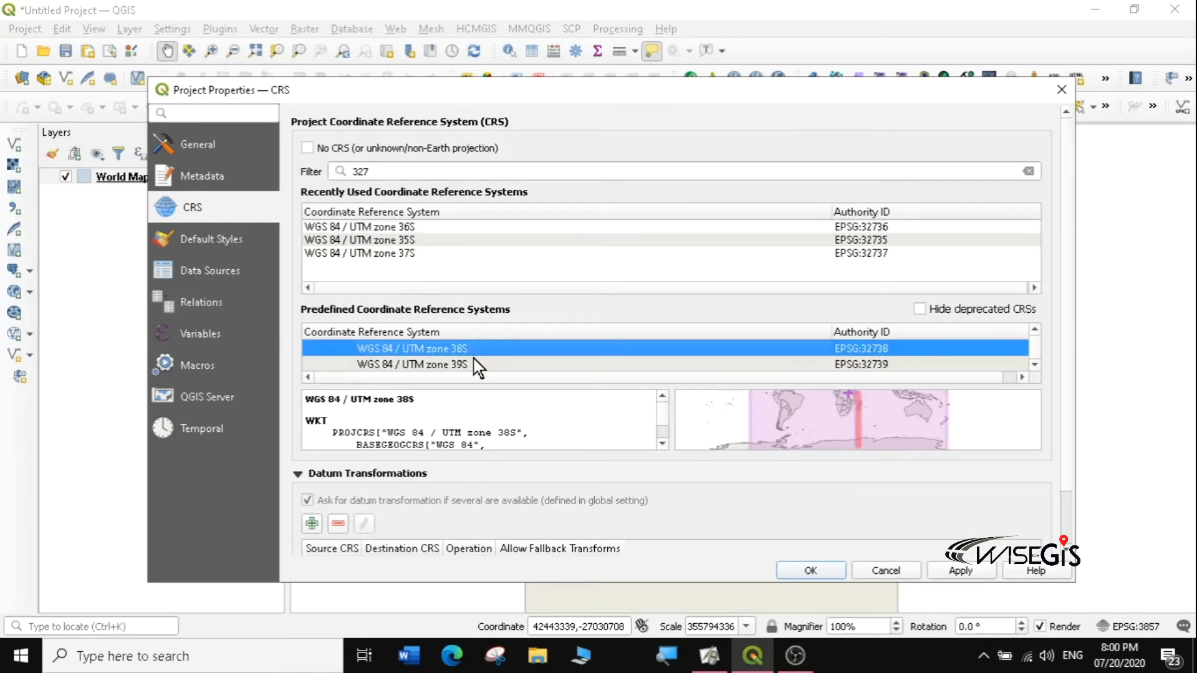
click(429, 365)
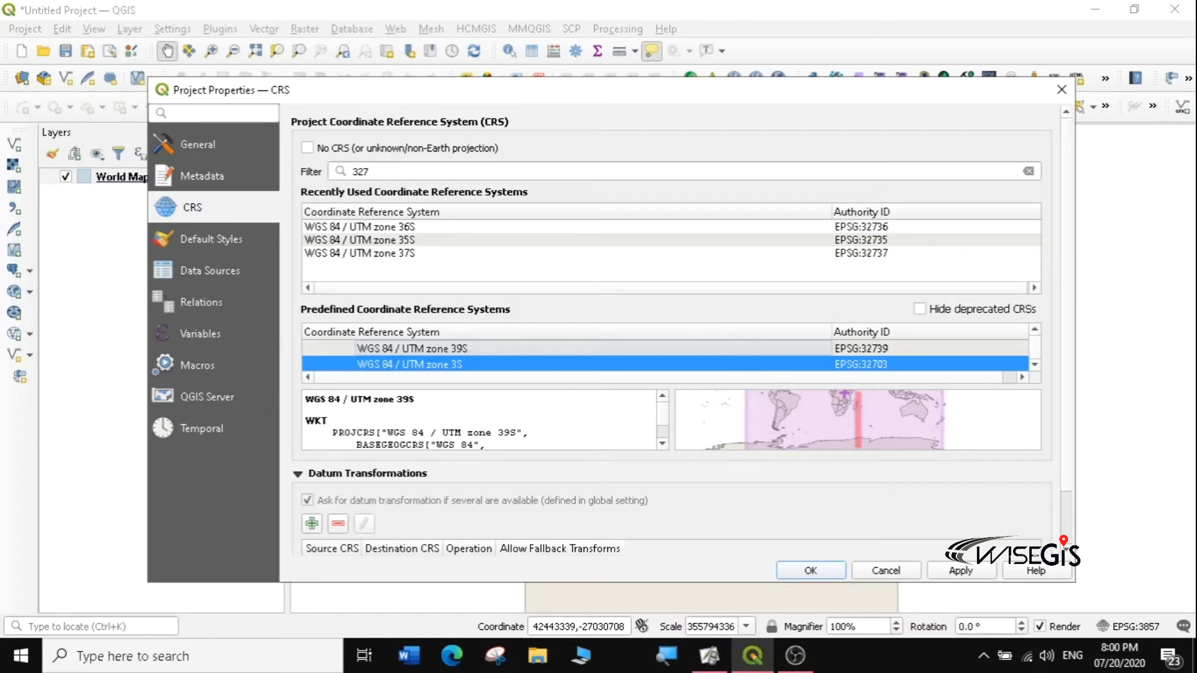
Step: Filter for 4326, select WGS 84 (EPSG:4326) and apply it to the project
click(371, 171)
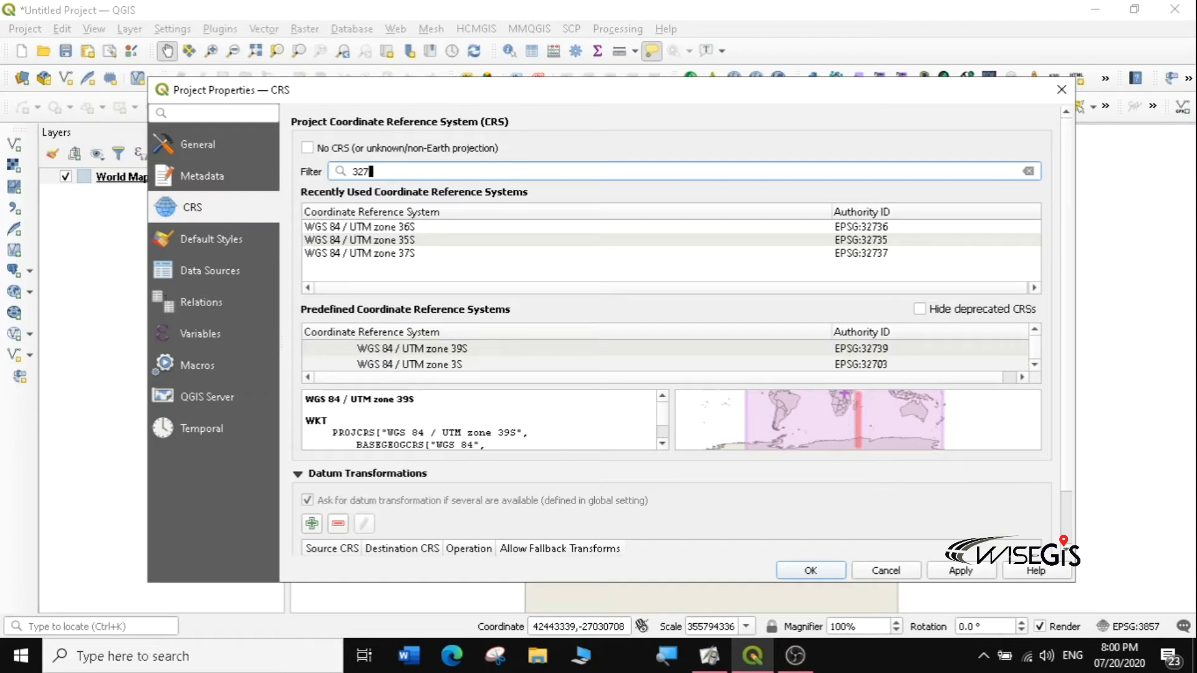
key(BackSpace)
key(BackSpace)
key(BackSpace)
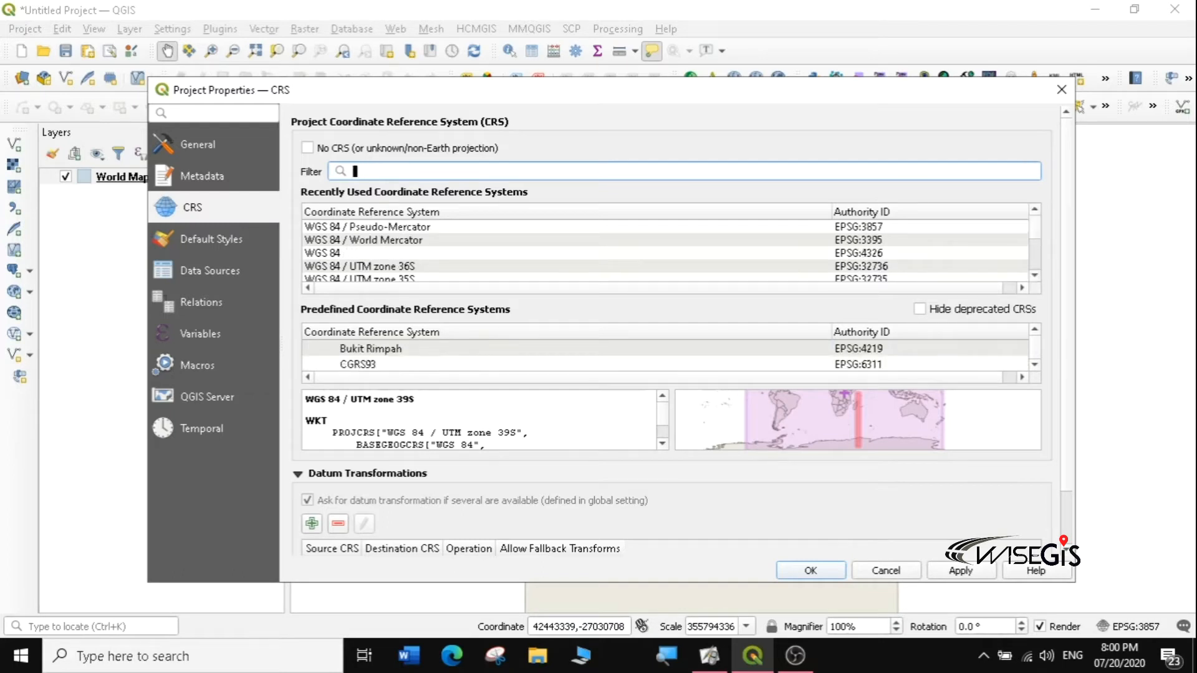
text(4326)
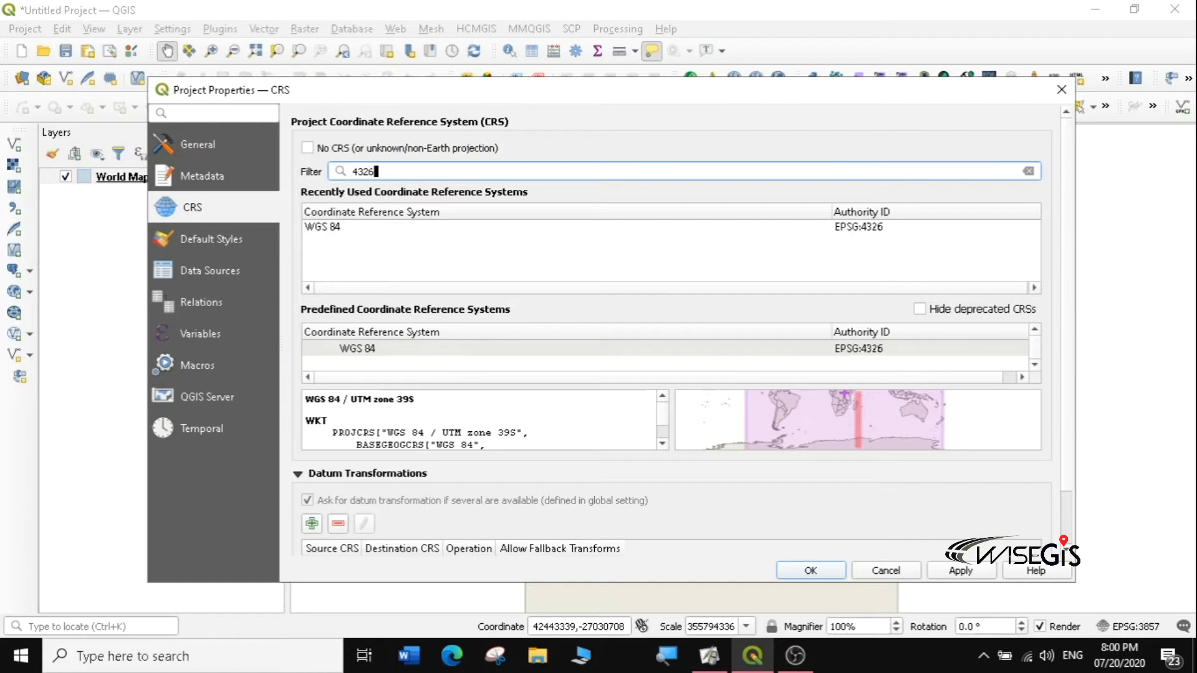
click(342, 228)
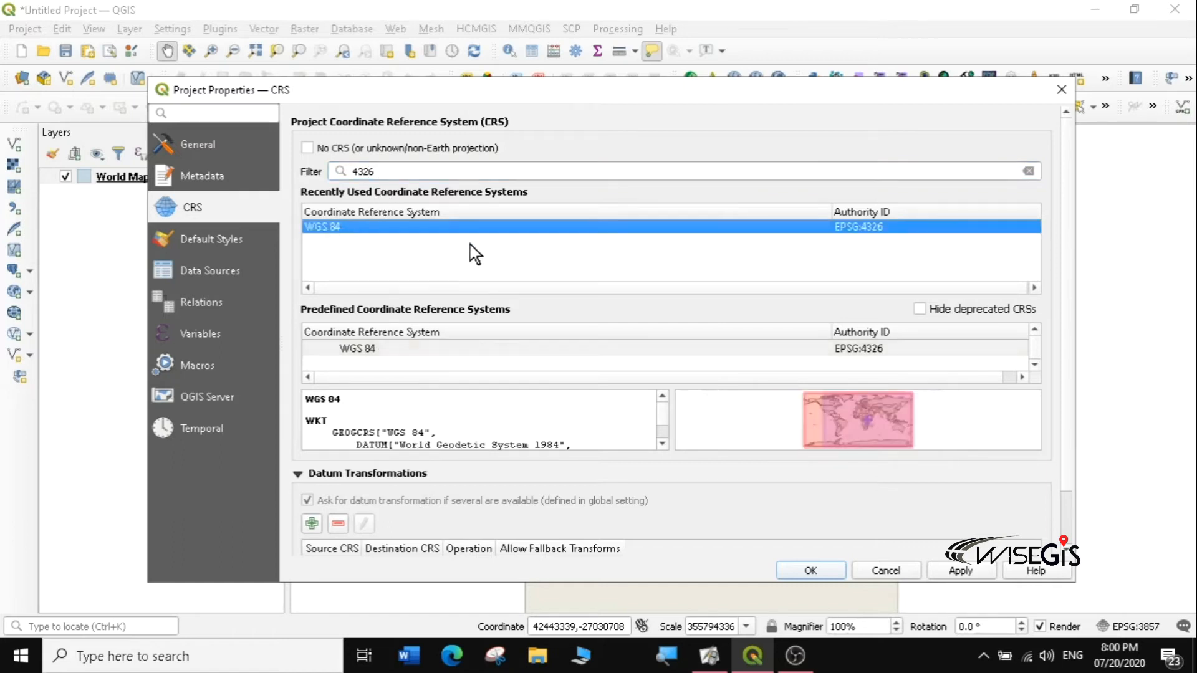
click(961, 571)
Step: Close Project Properties, check the World Map layer in EPSG:4326, then minimize QGIS
click(809, 570)
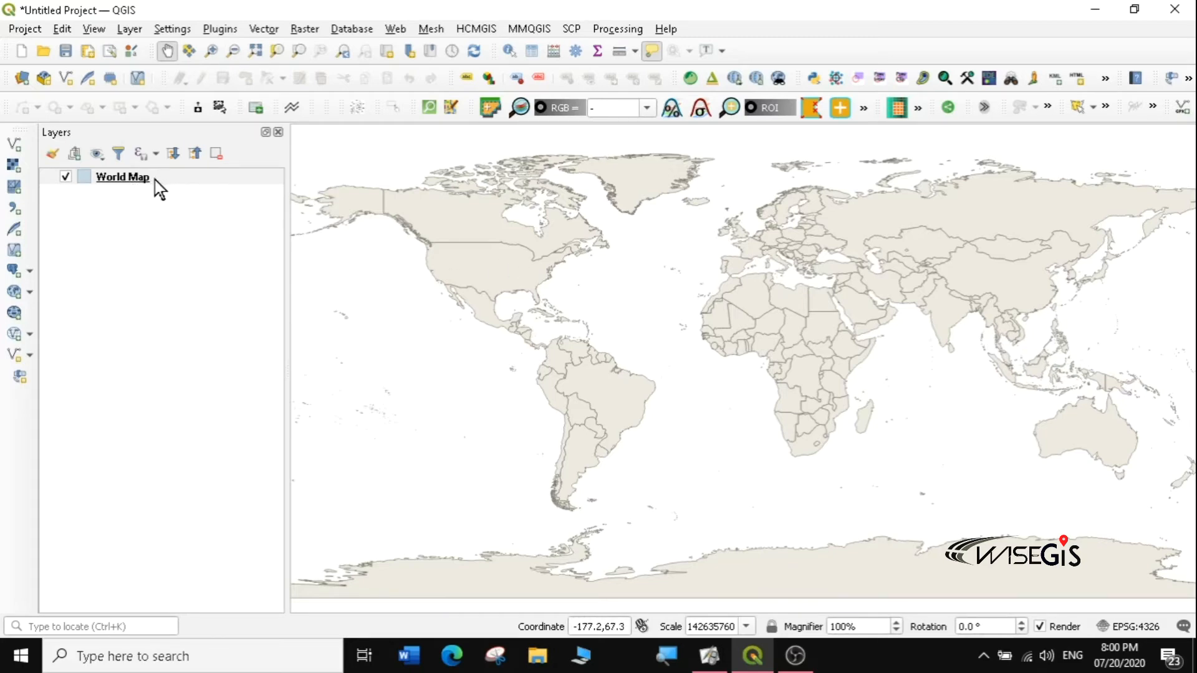
mouse_move(395, 206)
mouse_move(141, 183)
click(1094, 9)
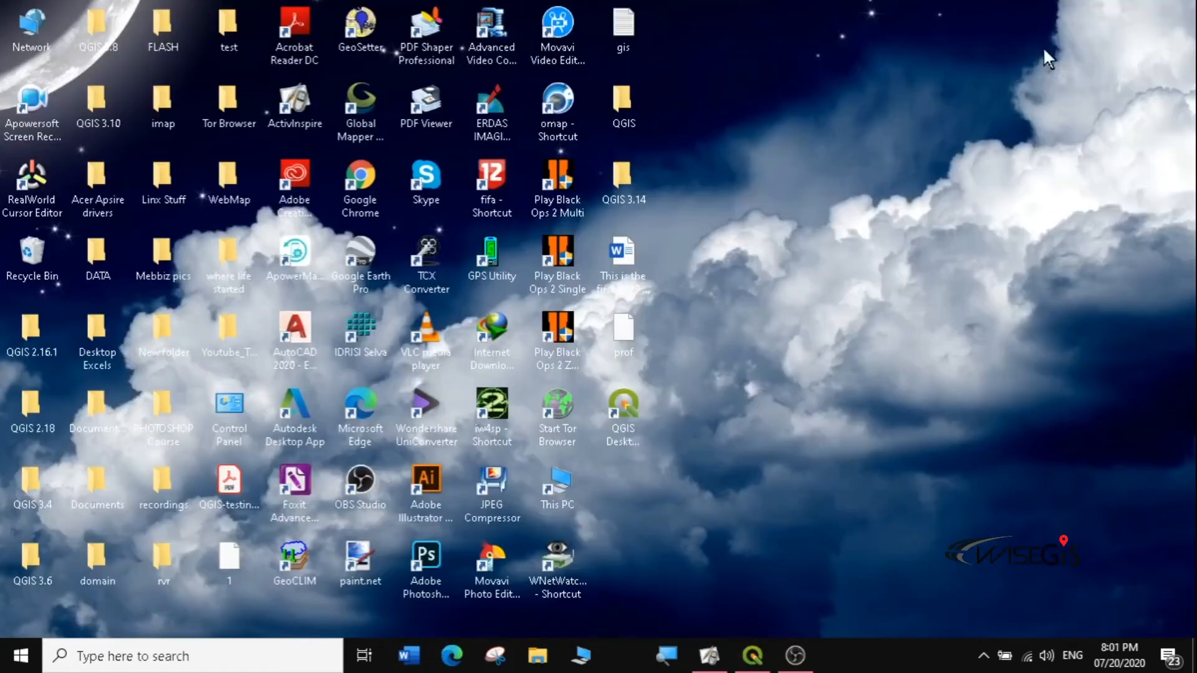
Step: Launch Chrome, glance at the GIS bookmarks, search Google for 'divagis' and open DIVA-GIS
double_click(367, 175)
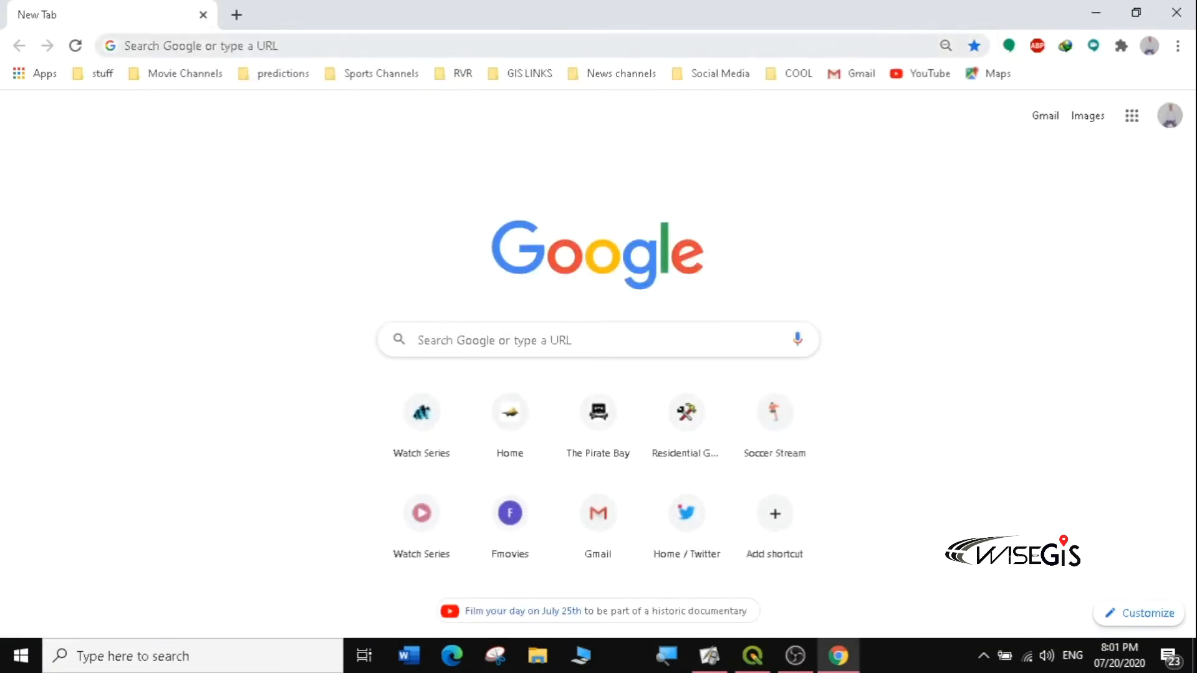
click(135, 45)
click(49, 122)
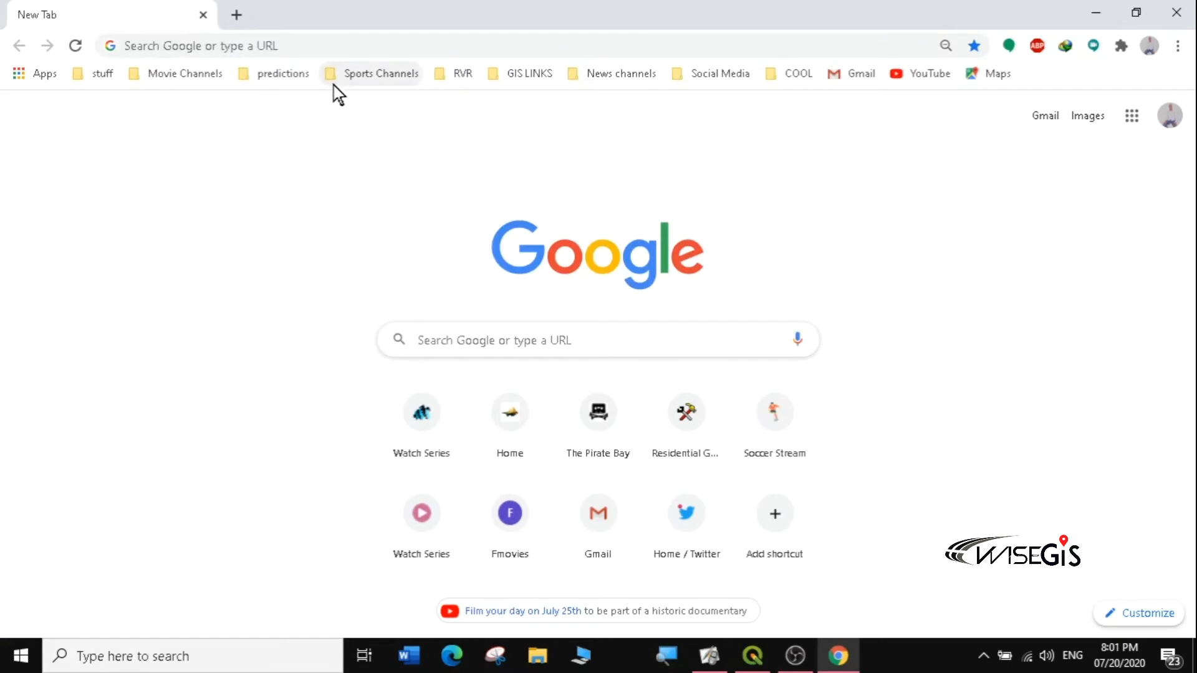
click(524, 76)
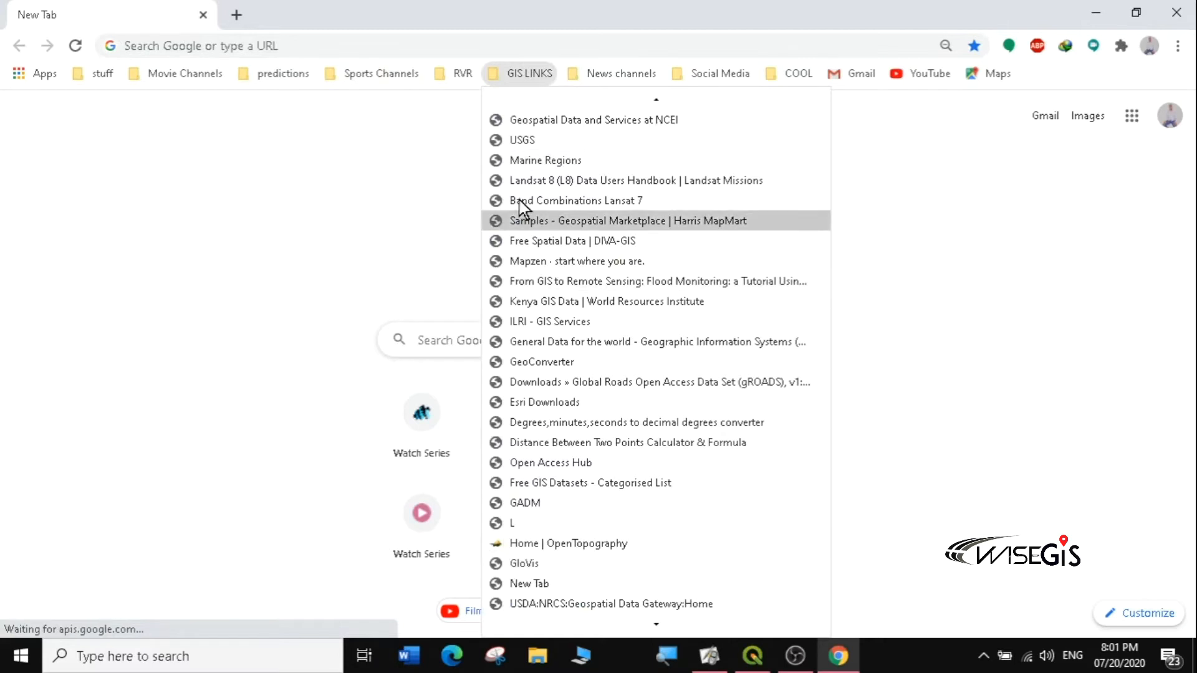
click(216, 45)
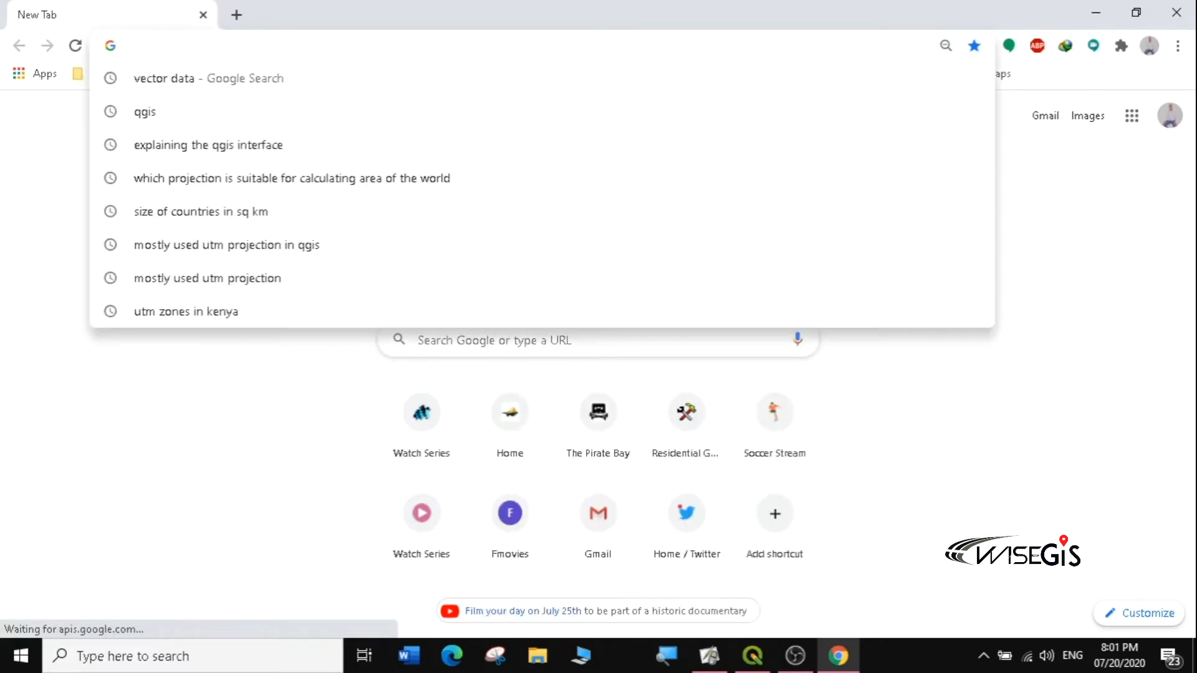
text(di)
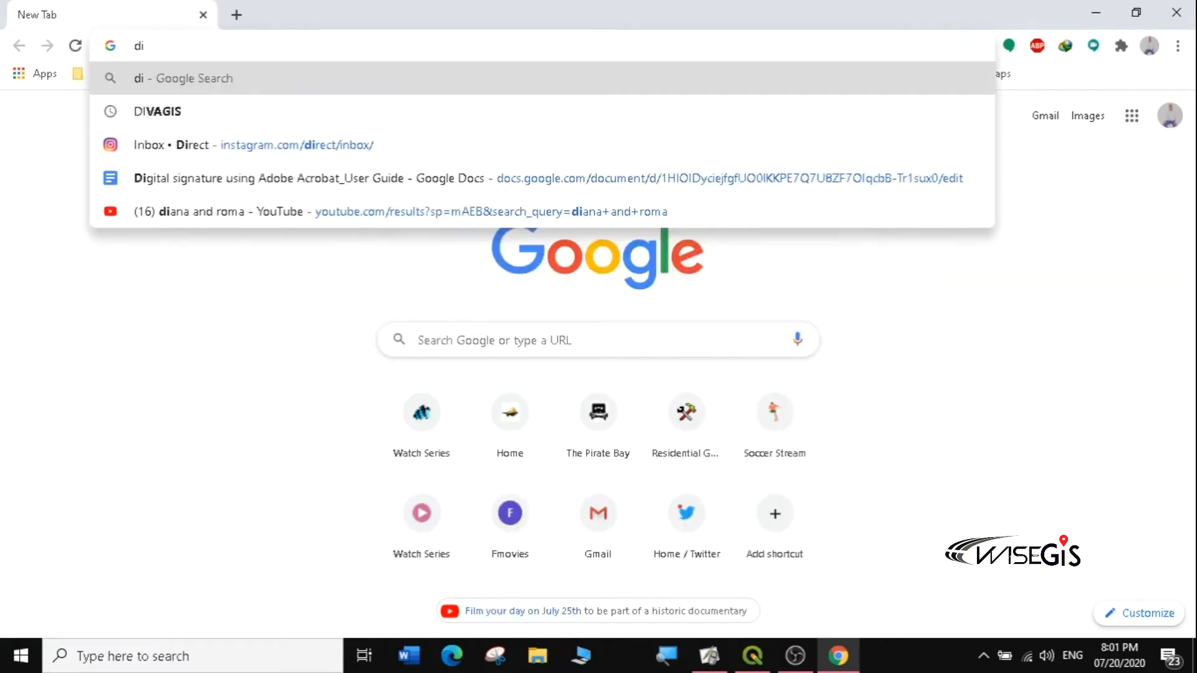
text(vagis)
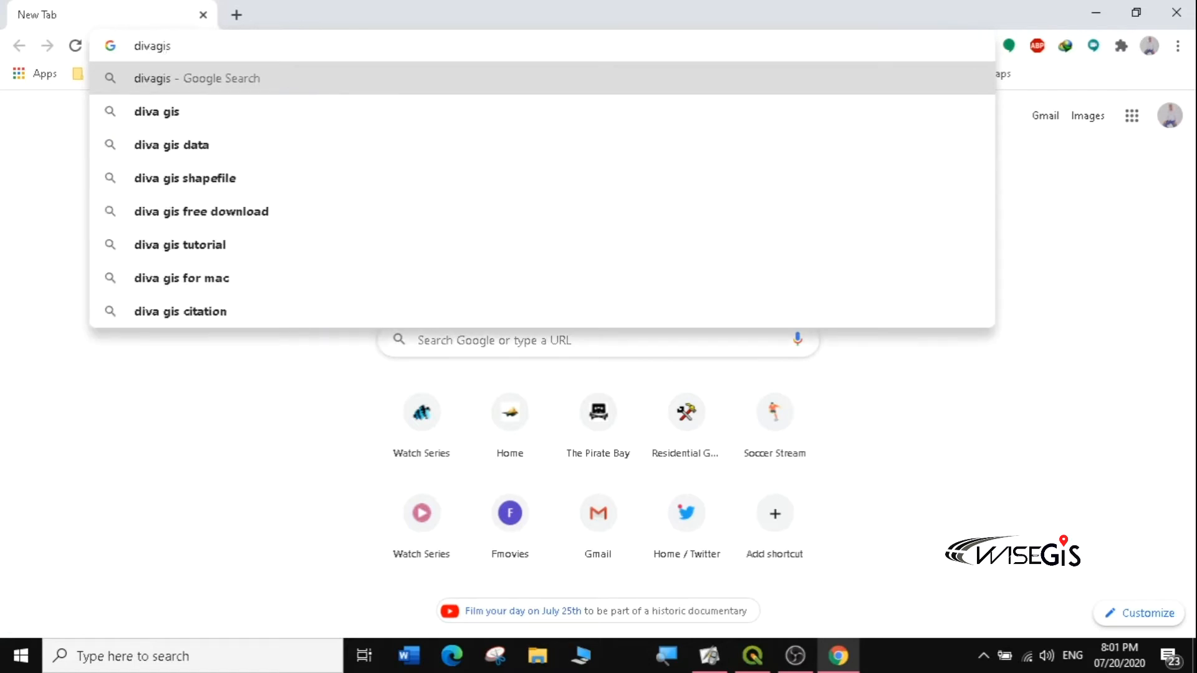
key(Return)
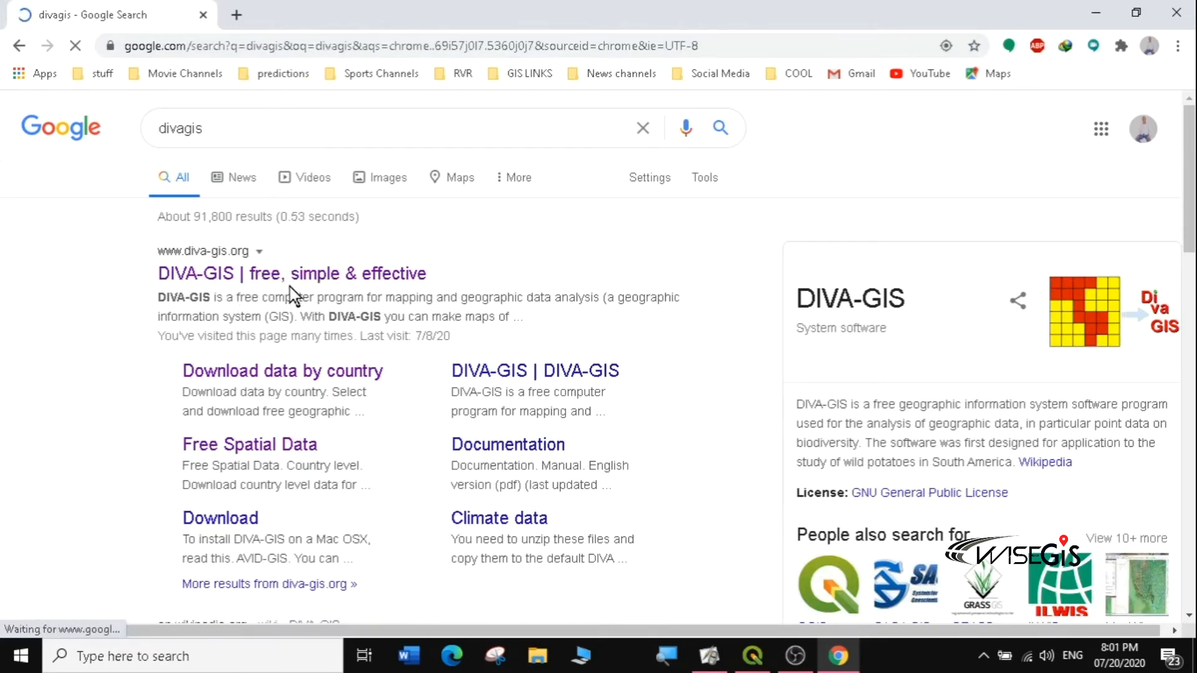
click(281, 284)
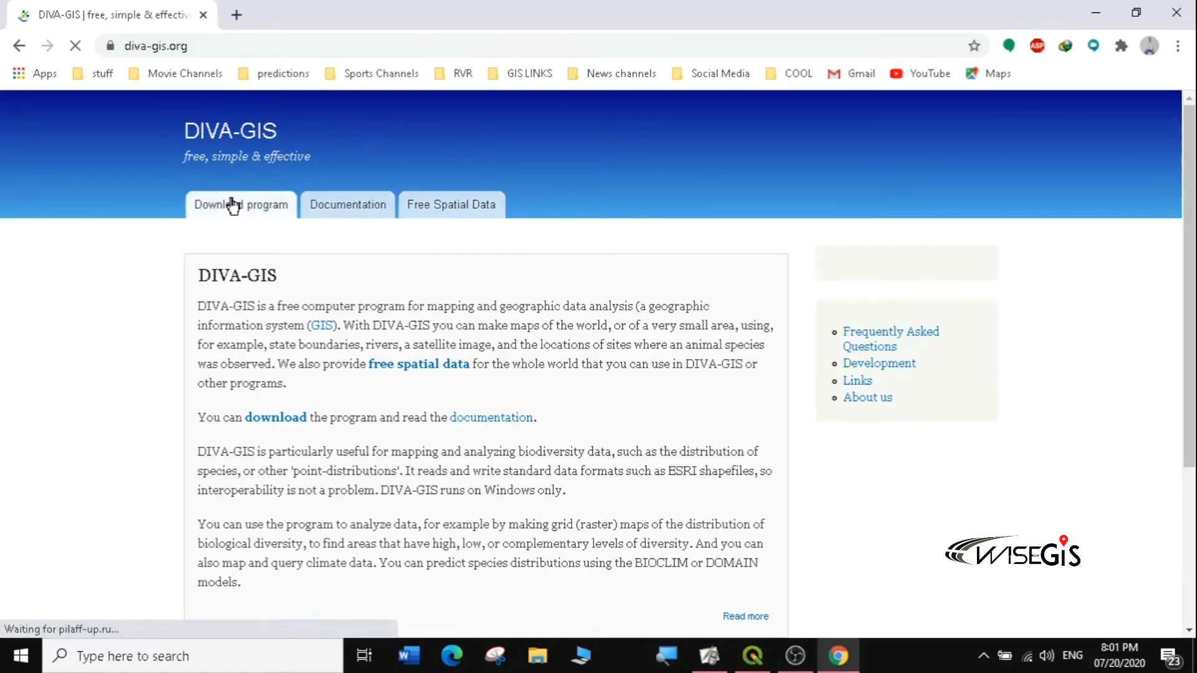
Step: Go to Free Spatial Data, then country-level data, and open the Country list
click(449, 214)
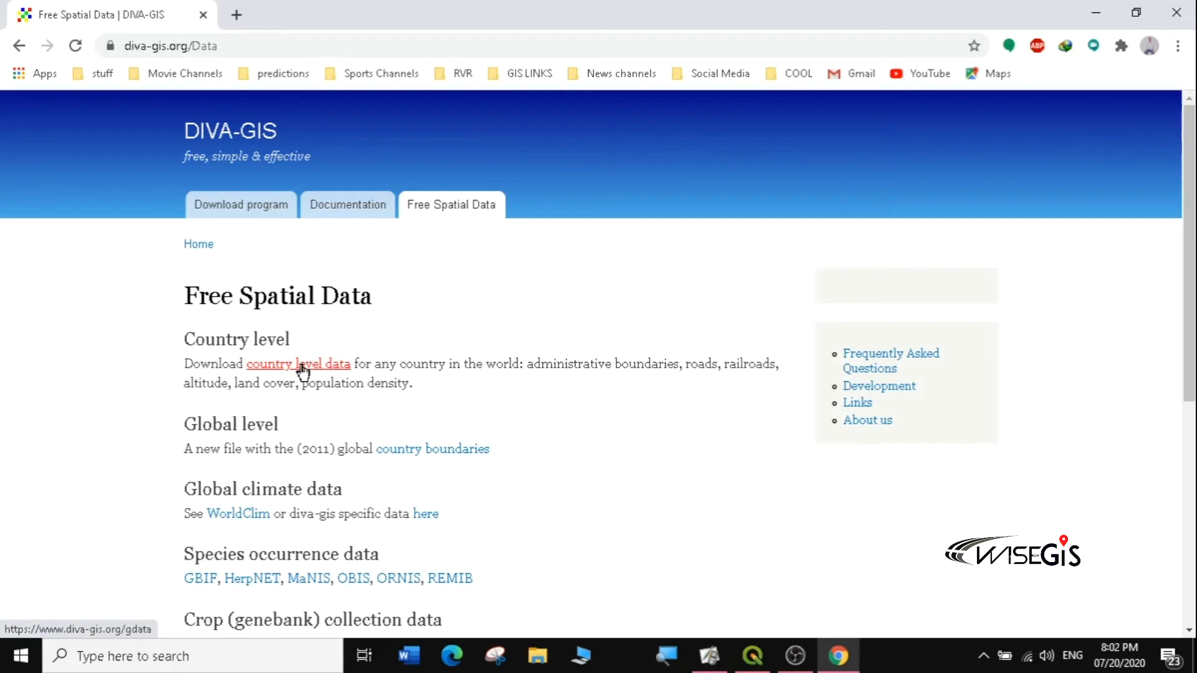
click(304, 371)
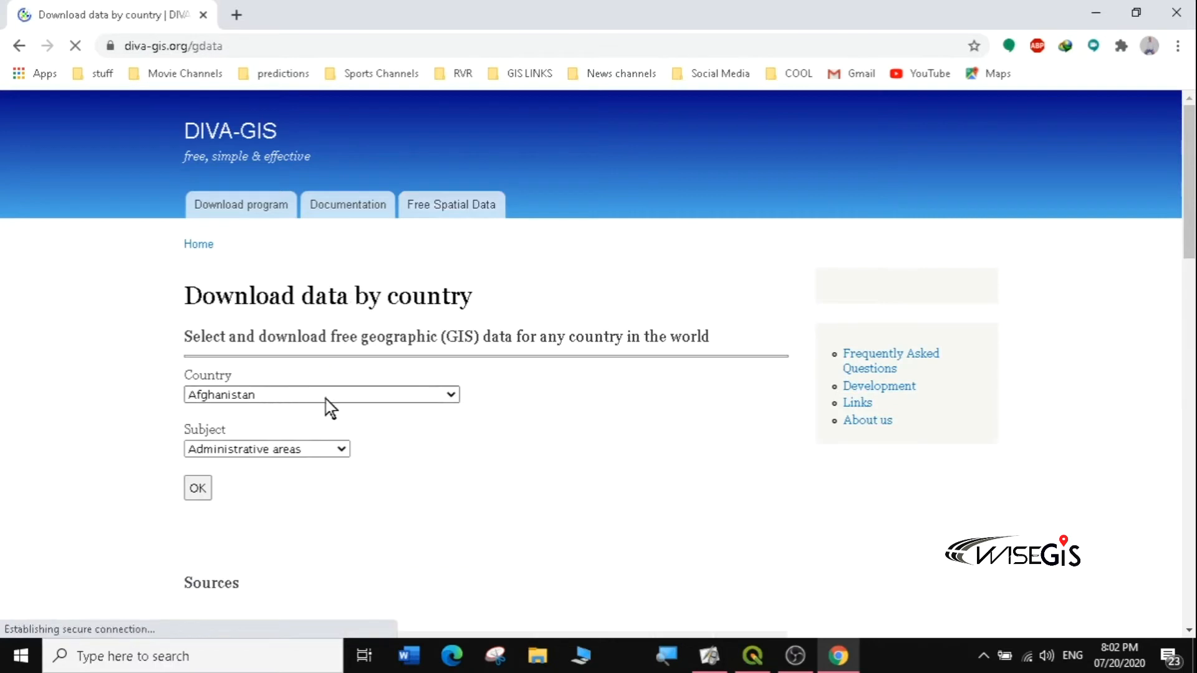
click(452, 396)
Step: Choose Italy with subject Administrative areas and start downloading ITA_adm.zip
scroll(406, 377, down, 1)
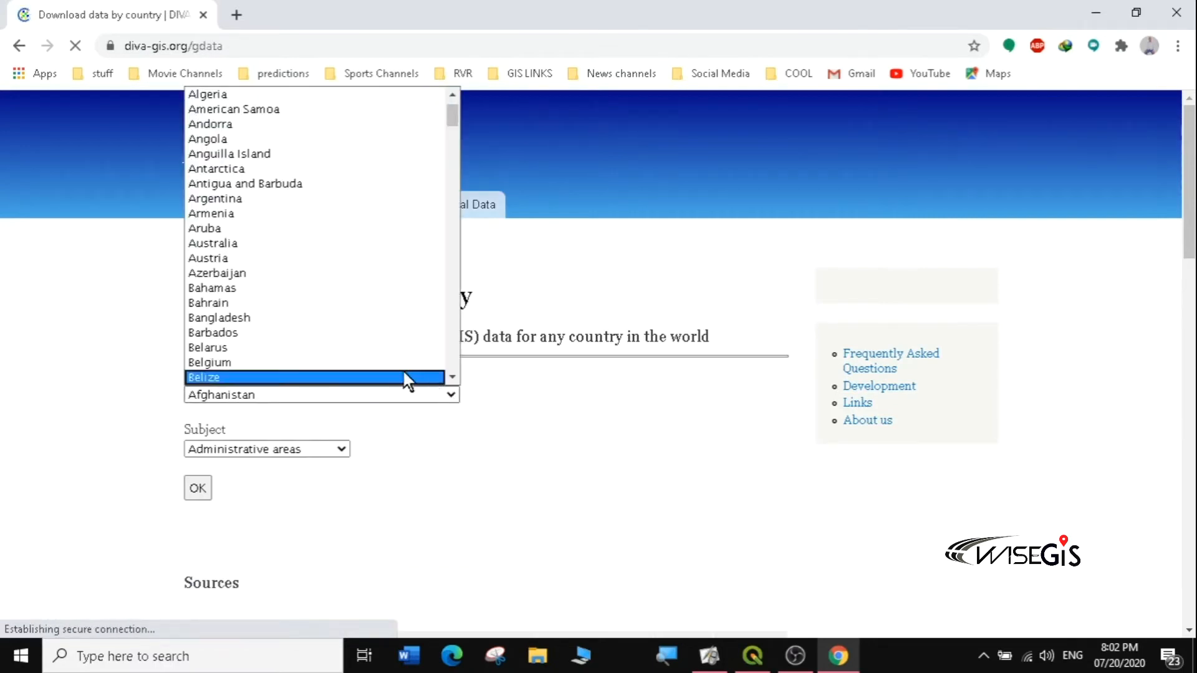
drag(453, 124, 451, 211)
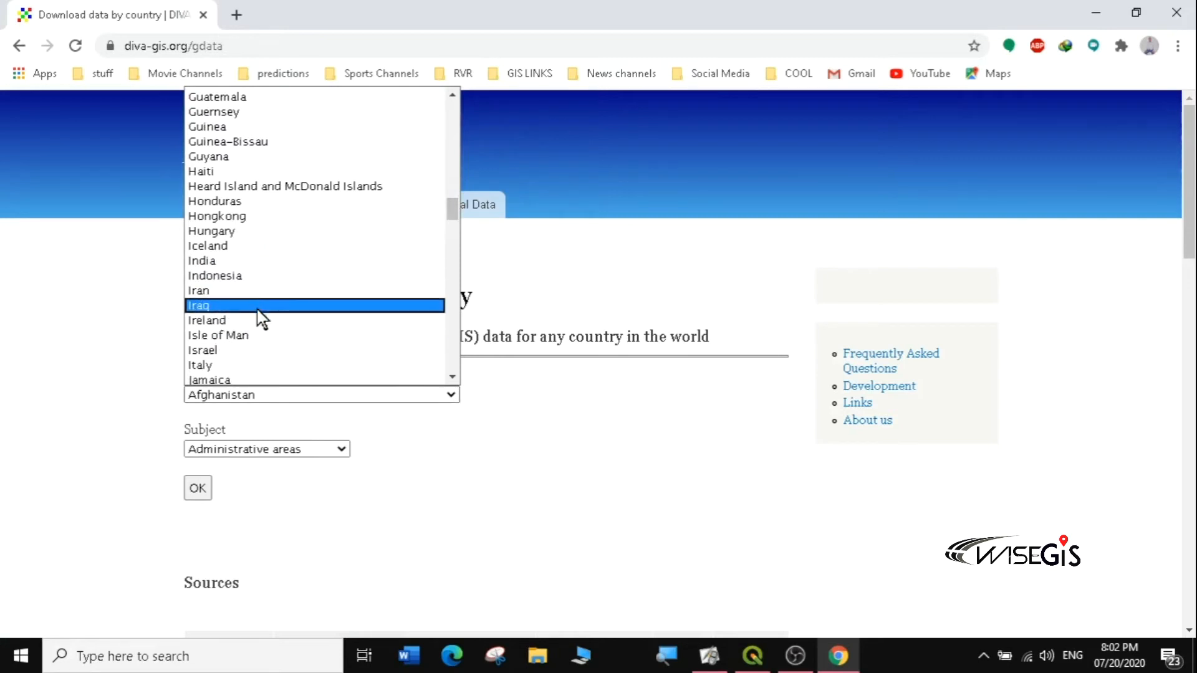
click(222, 368)
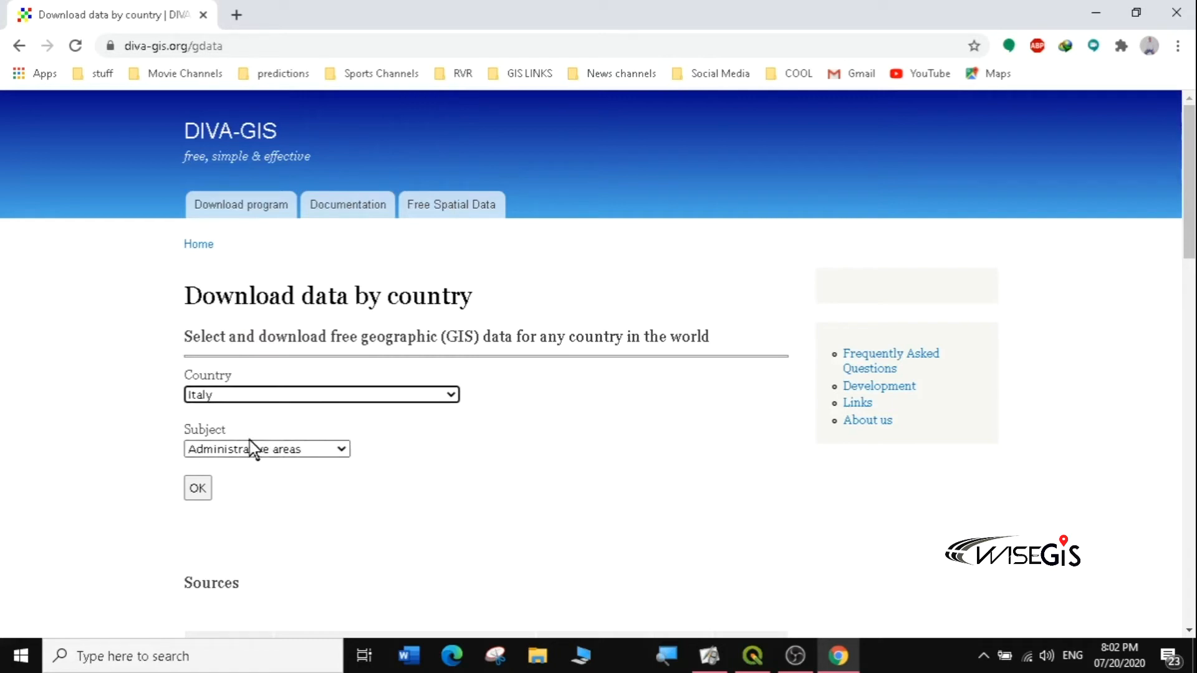
click(199, 492)
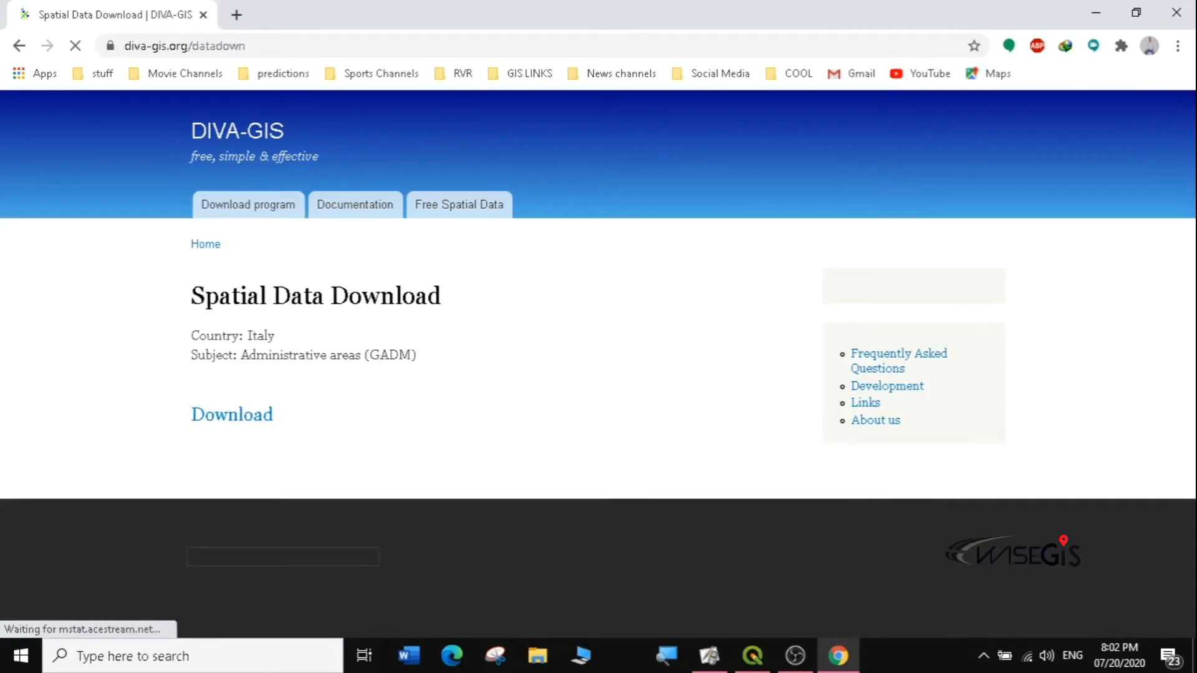
click(246, 423)
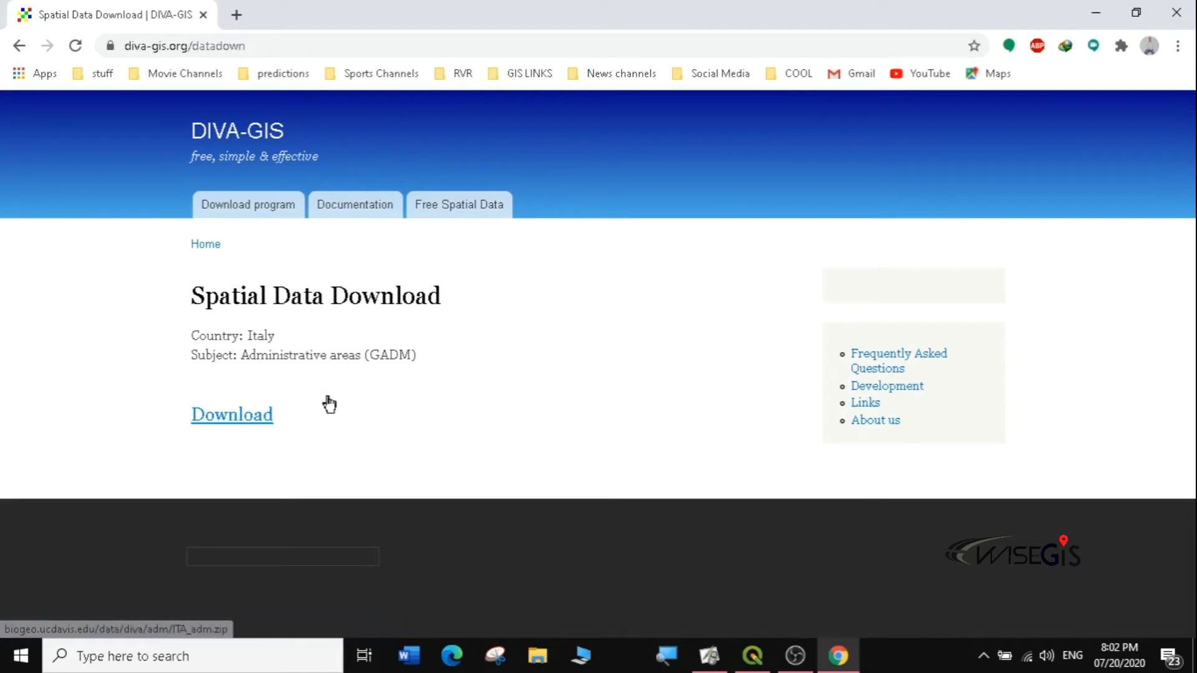
drag(233, 335, 358, 365)
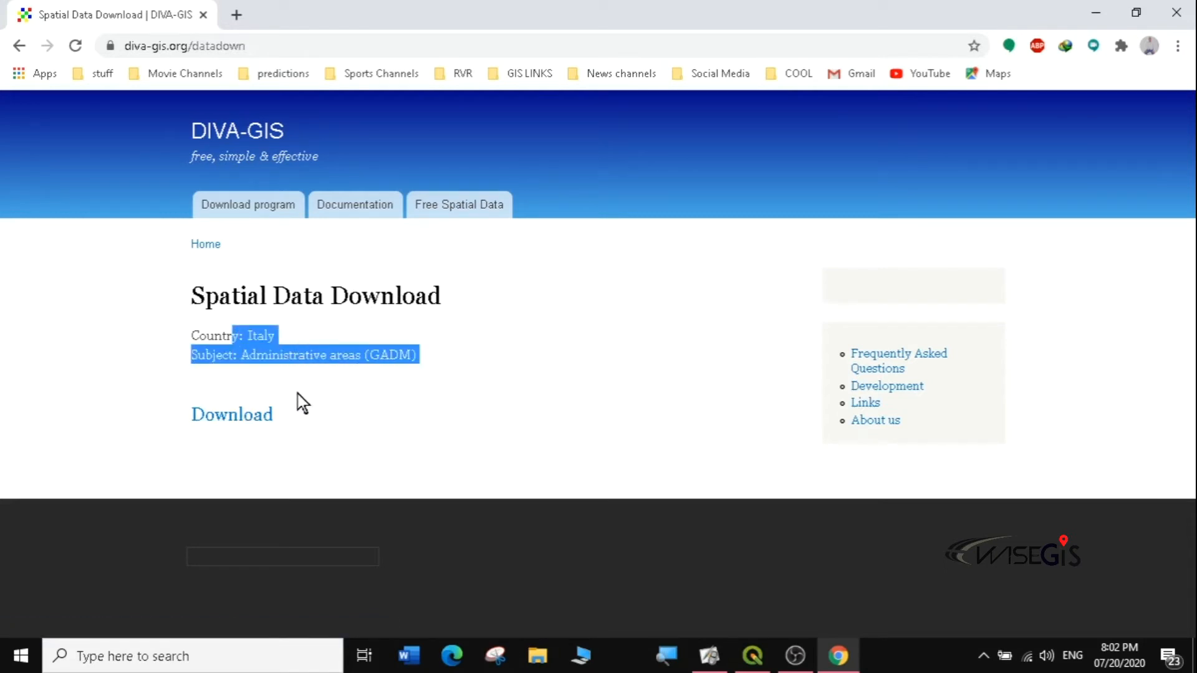
click(249, 425)
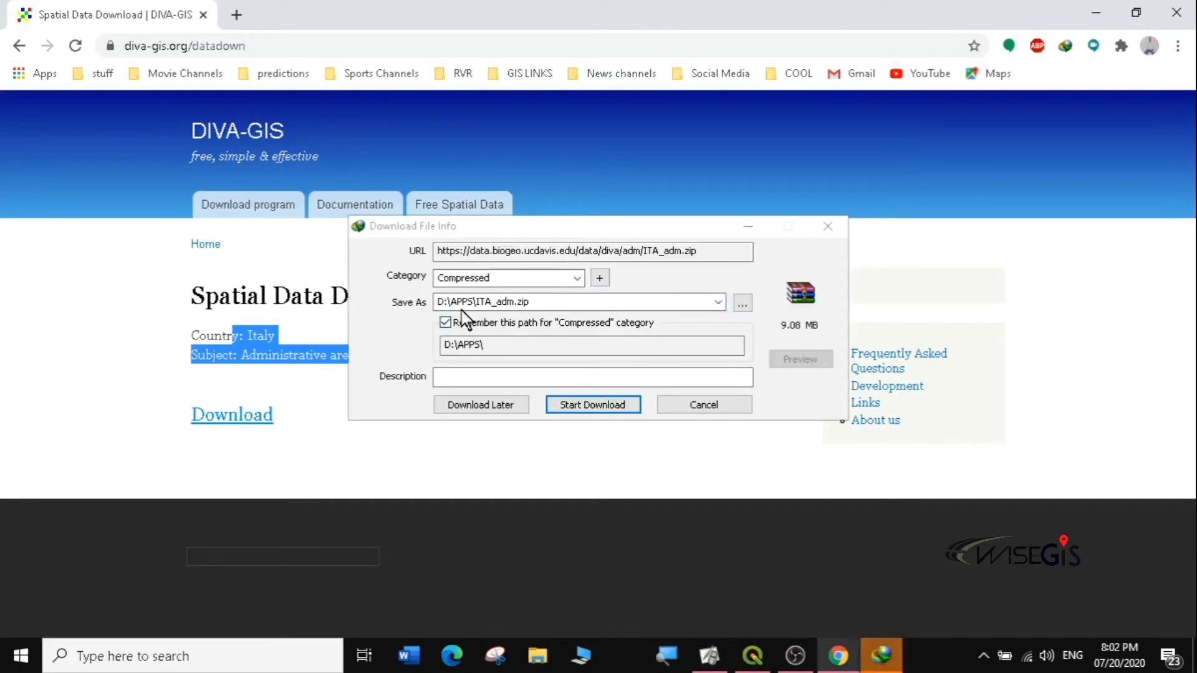
click(742, 303)
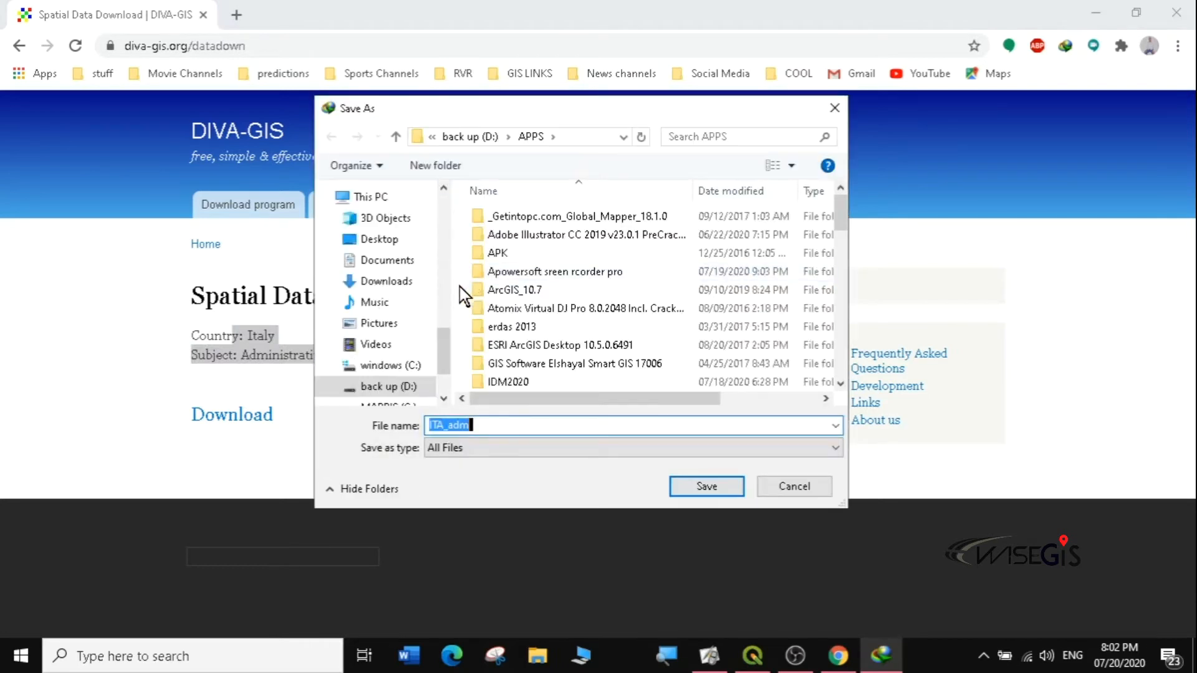
Step: Browse to the Desktop, create a new folder named GIS and open it
click(384, 249)
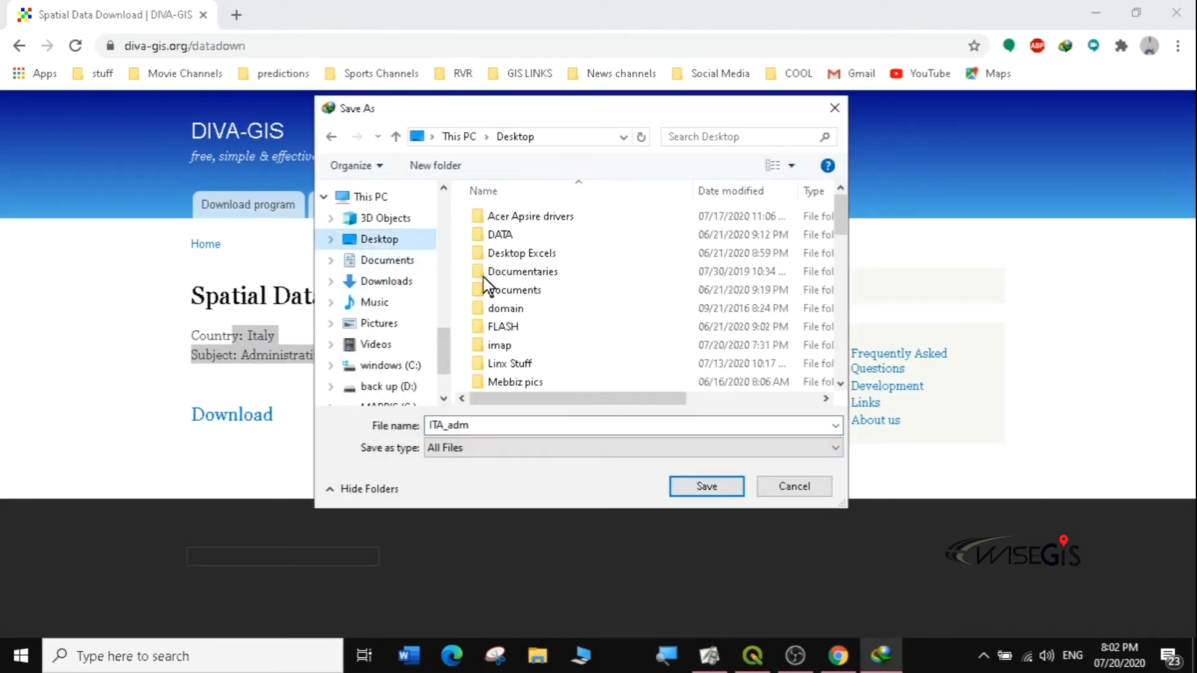
click(435, 165)
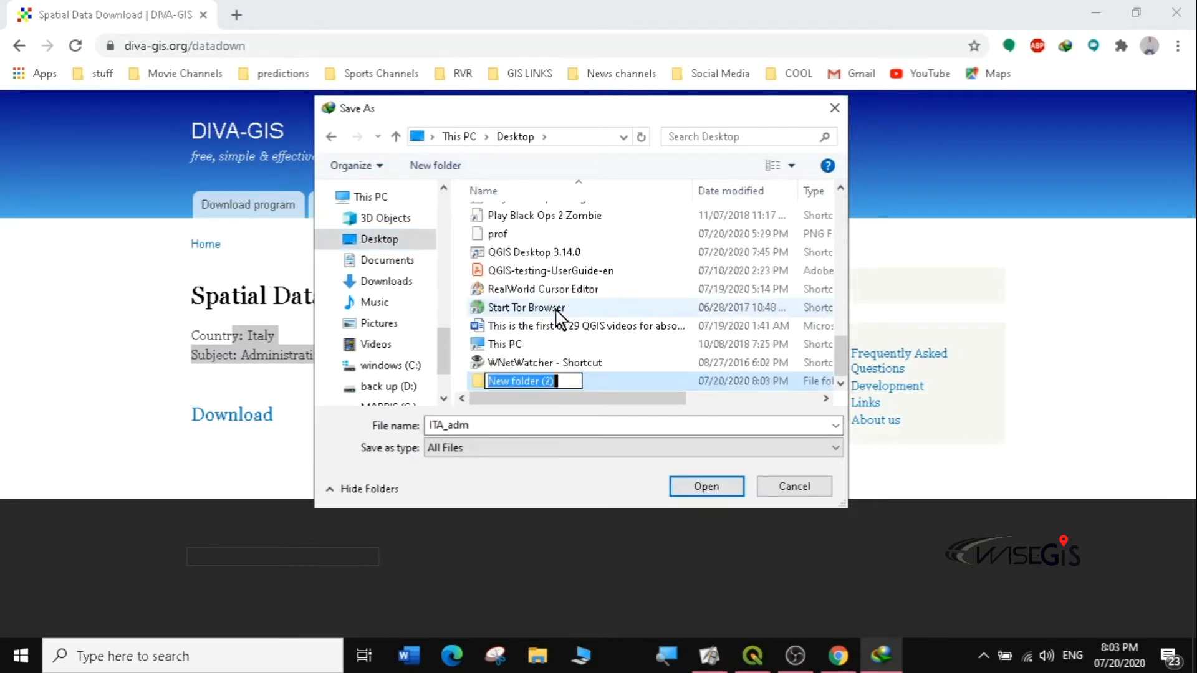
drag(837, 346, 857, 366)
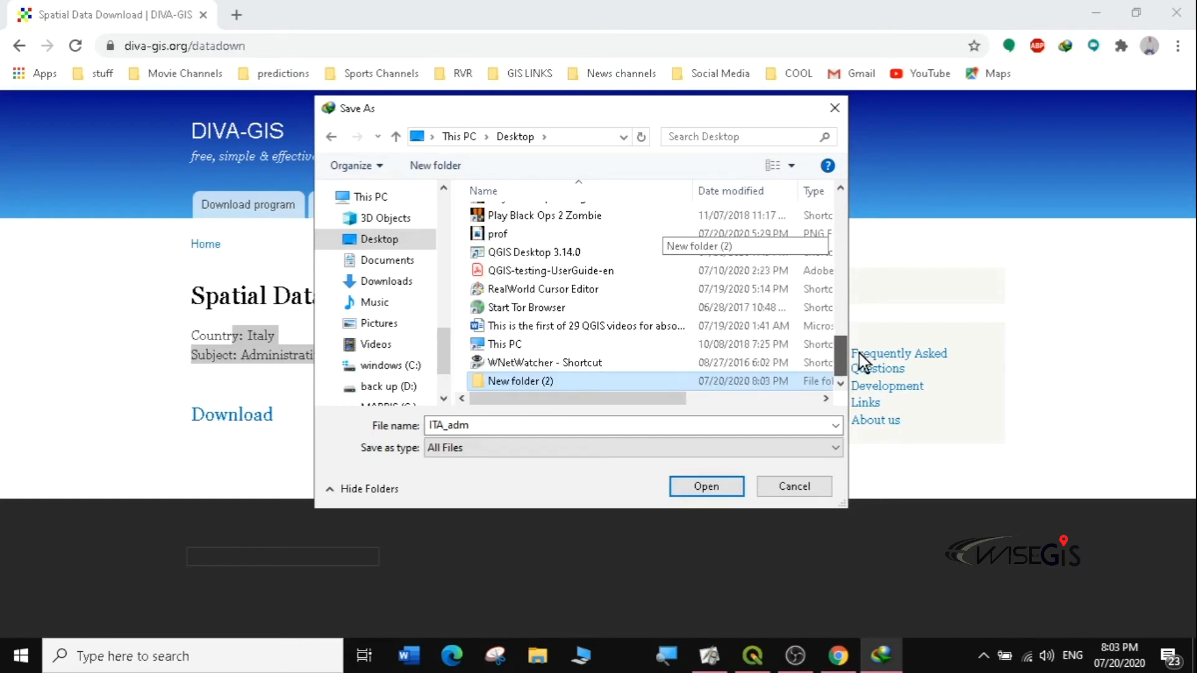
click(551, 381)
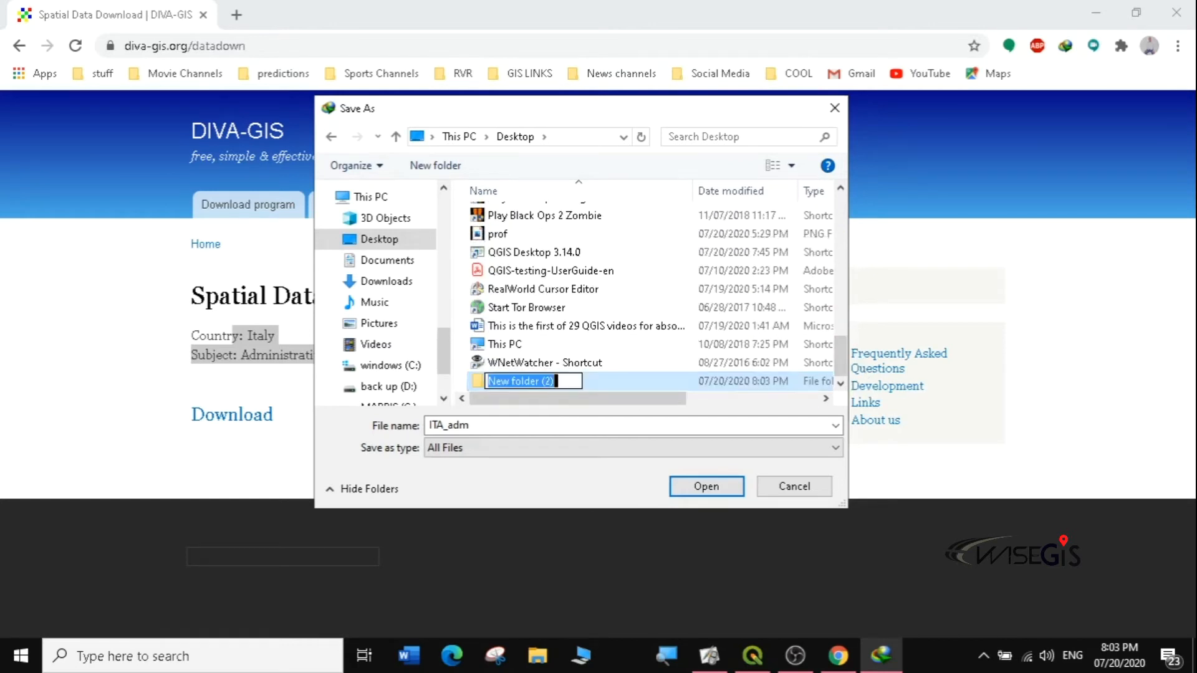
text(g)
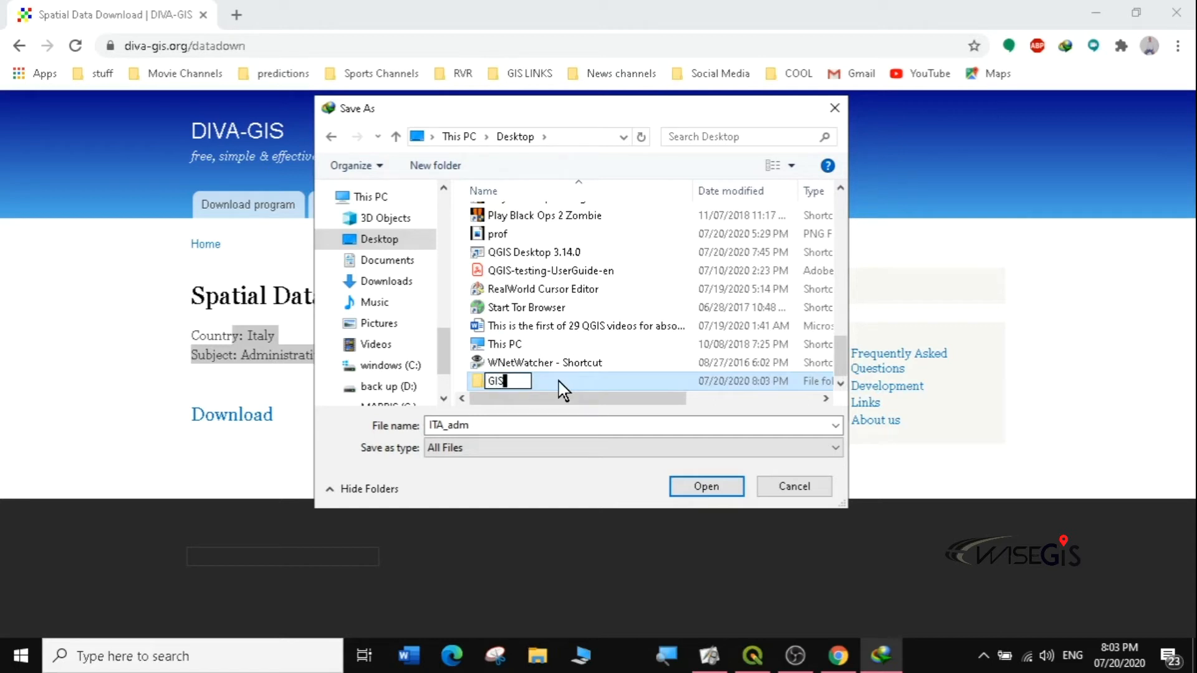
key(Return)
double_click(560, 383)
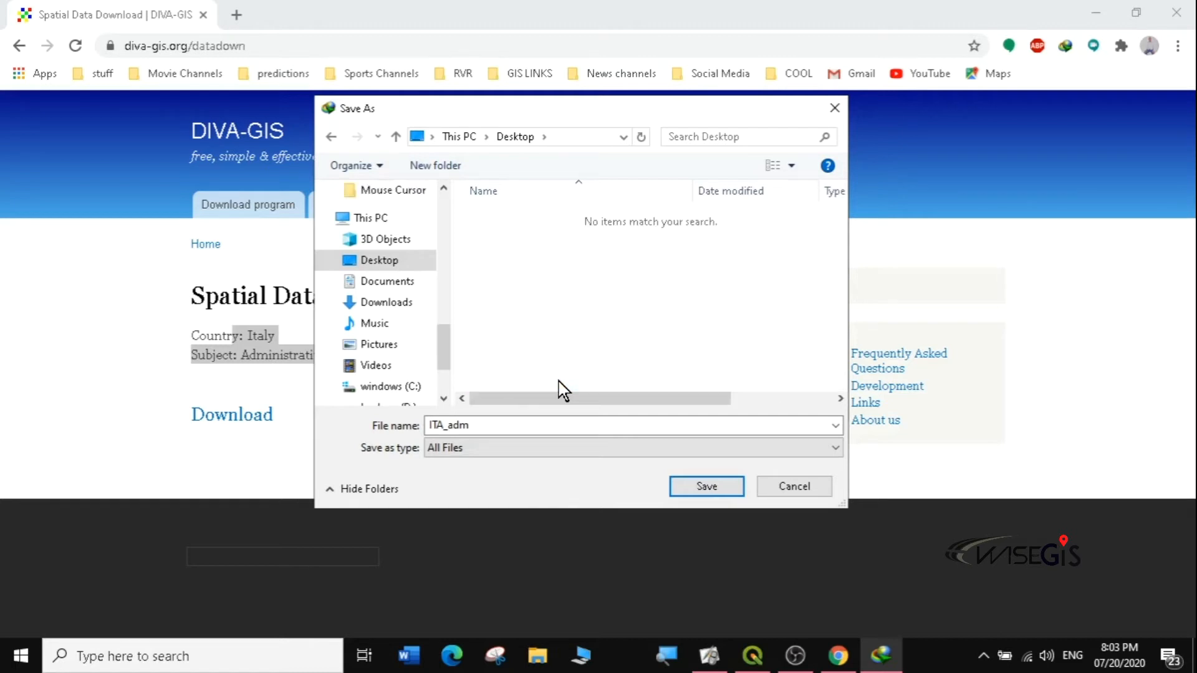
Step: Create a 'data' folder inside GIS and download ITA_adm.zip into it
click(446, 167)
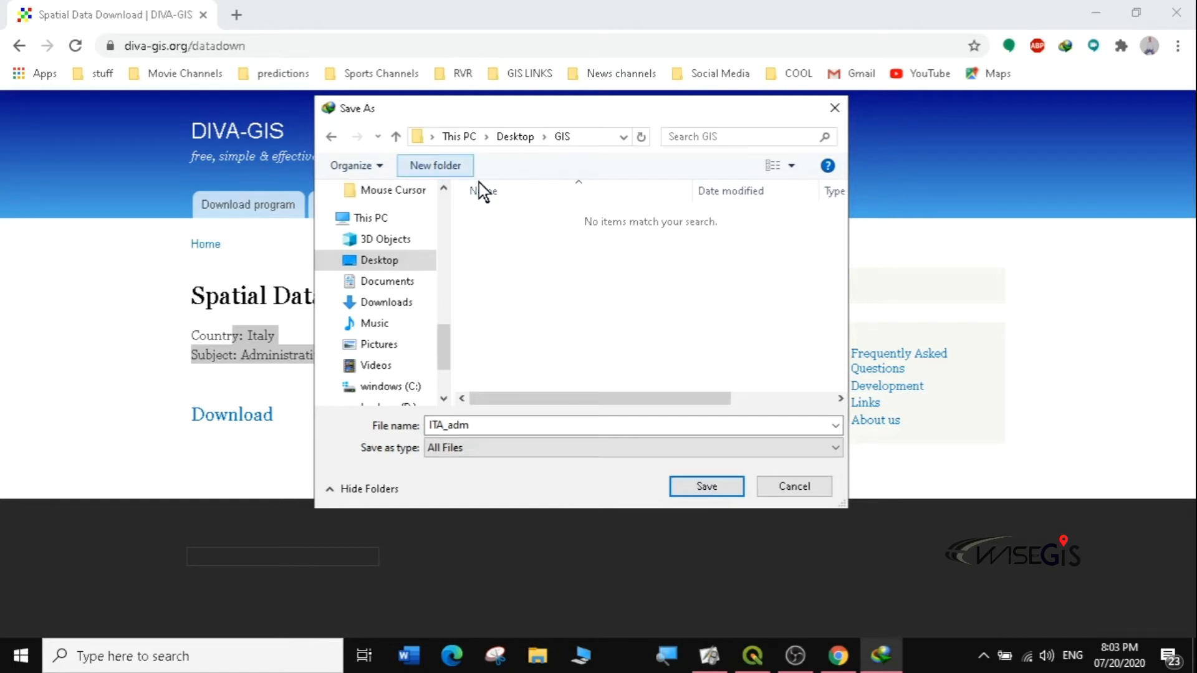
text(dATA)
key(BackSpace)
key(BackSpace)
key(BackSpace)
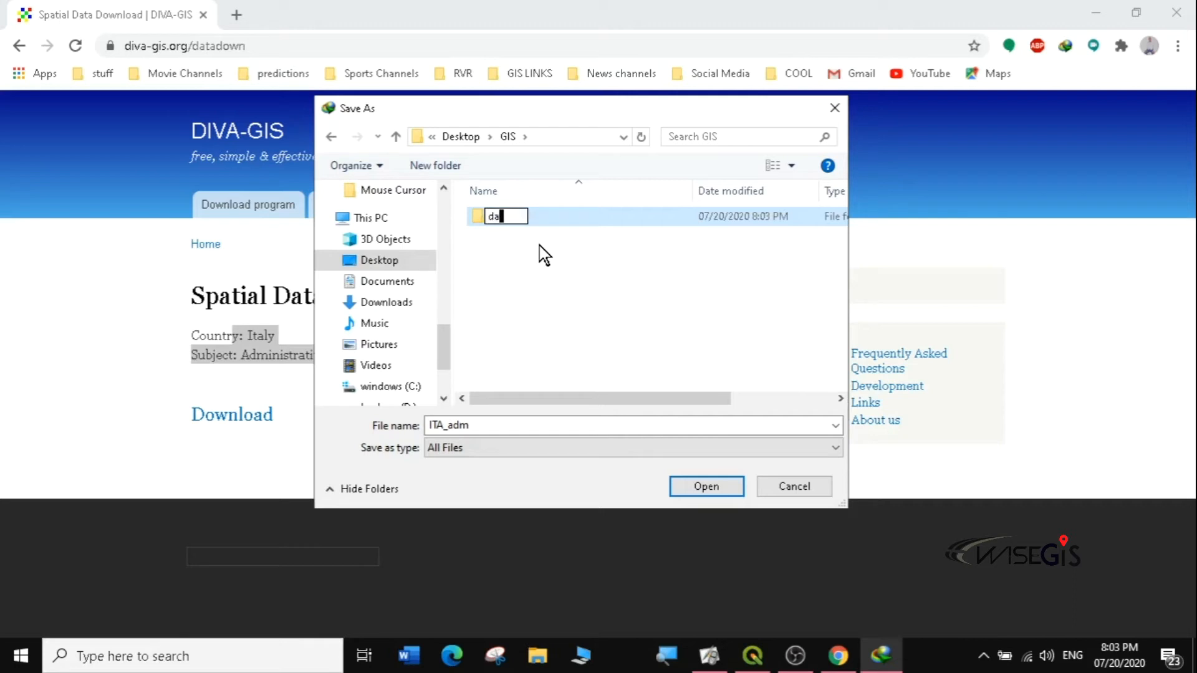
key(Return)
key(Return)
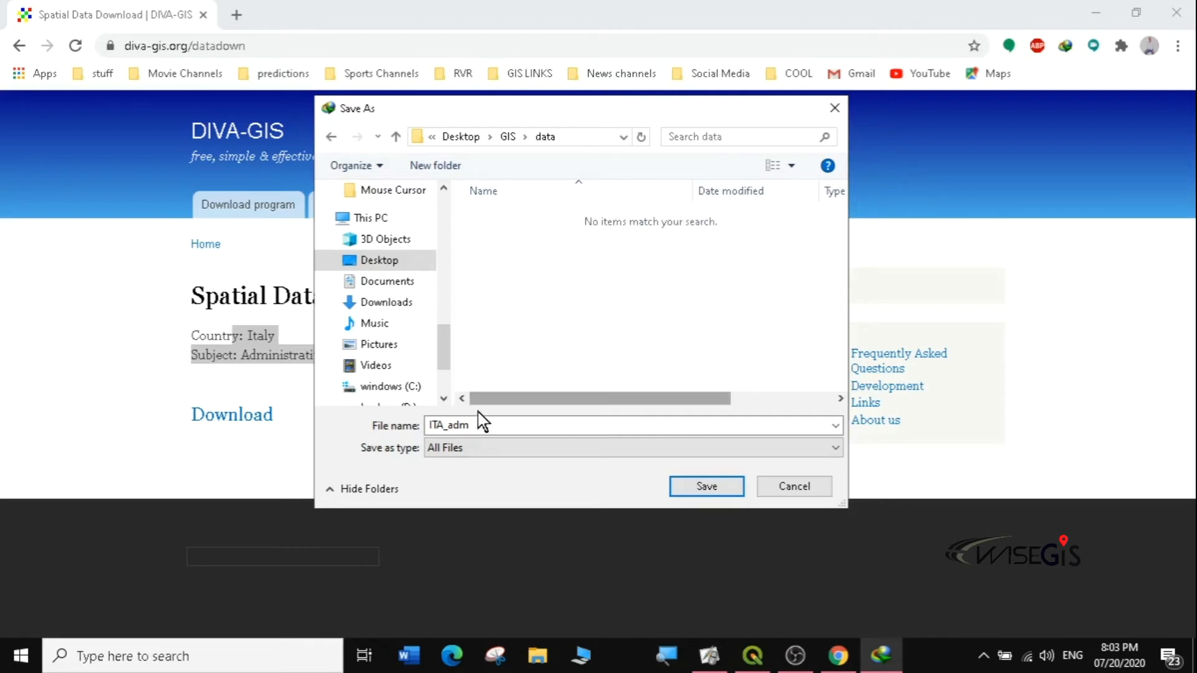
click(713, 487)
click(585, 408)
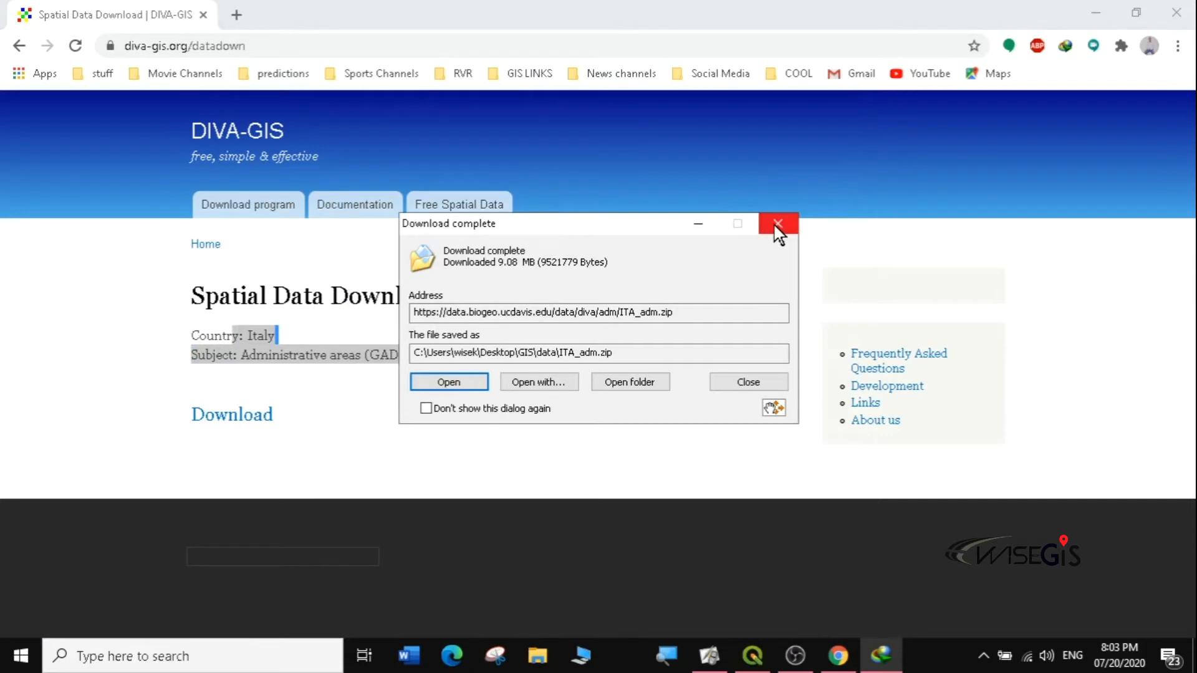
click(778, 226)
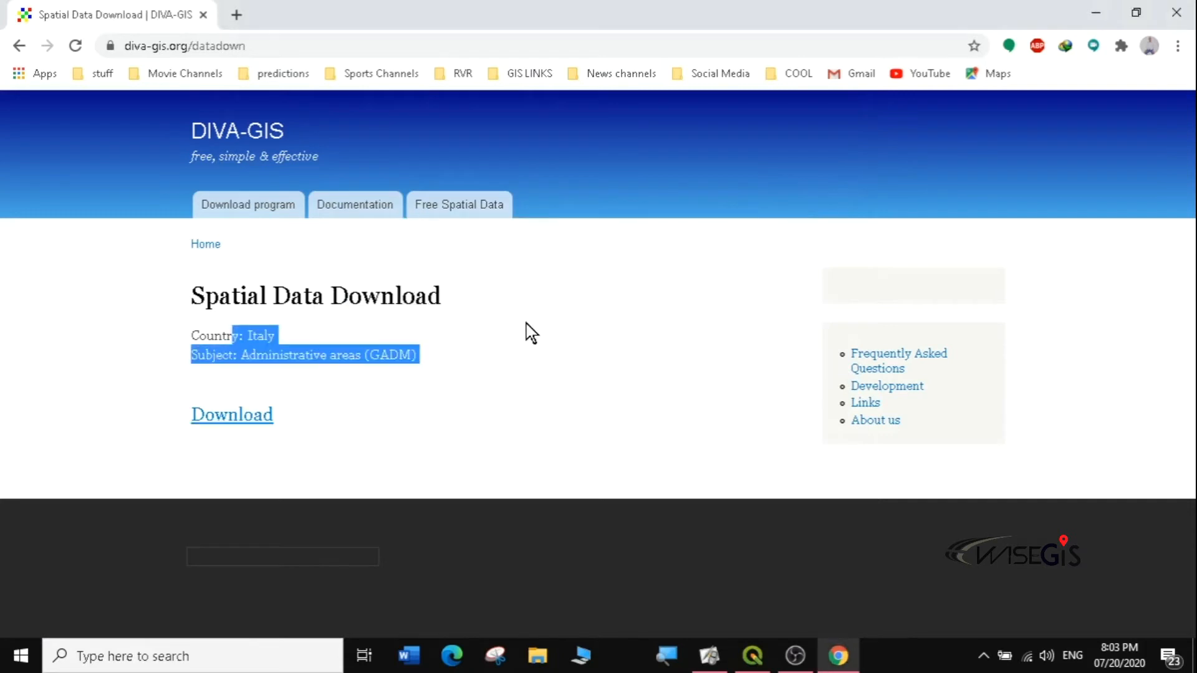
click(19, 46)
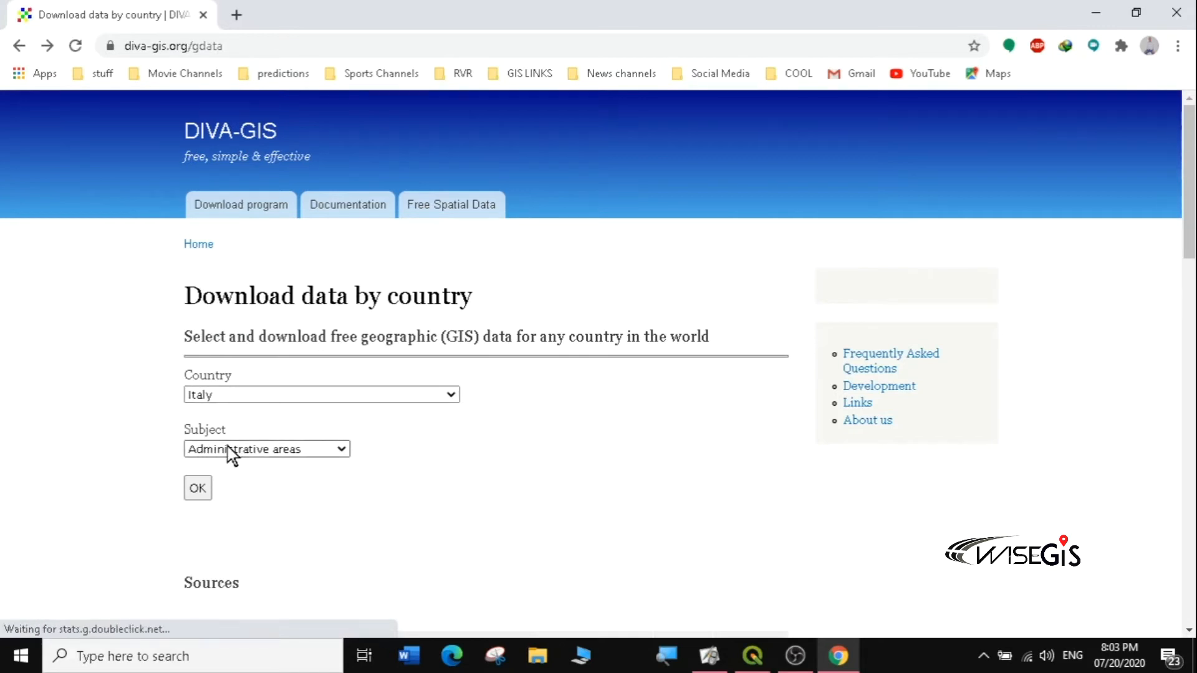
Step: Download Italy's Roads data (ITA_rds.zip, 568.50 KB) into Desktop\GIS\data
click(342, 450)
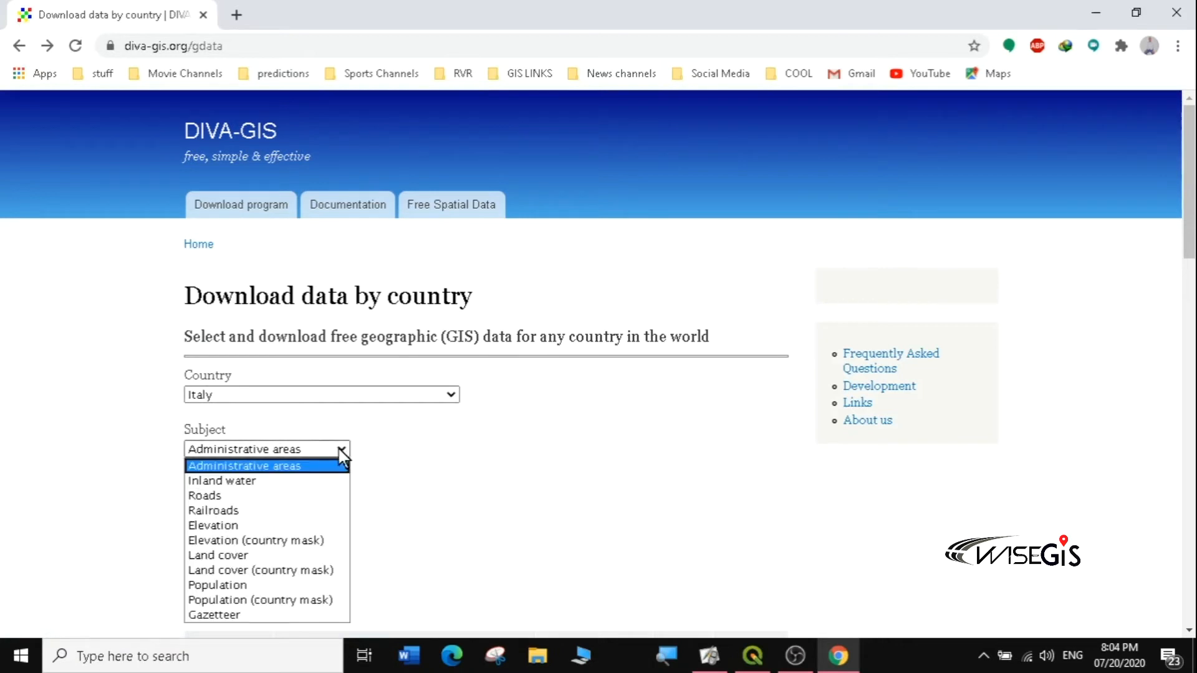
click(237, 497)
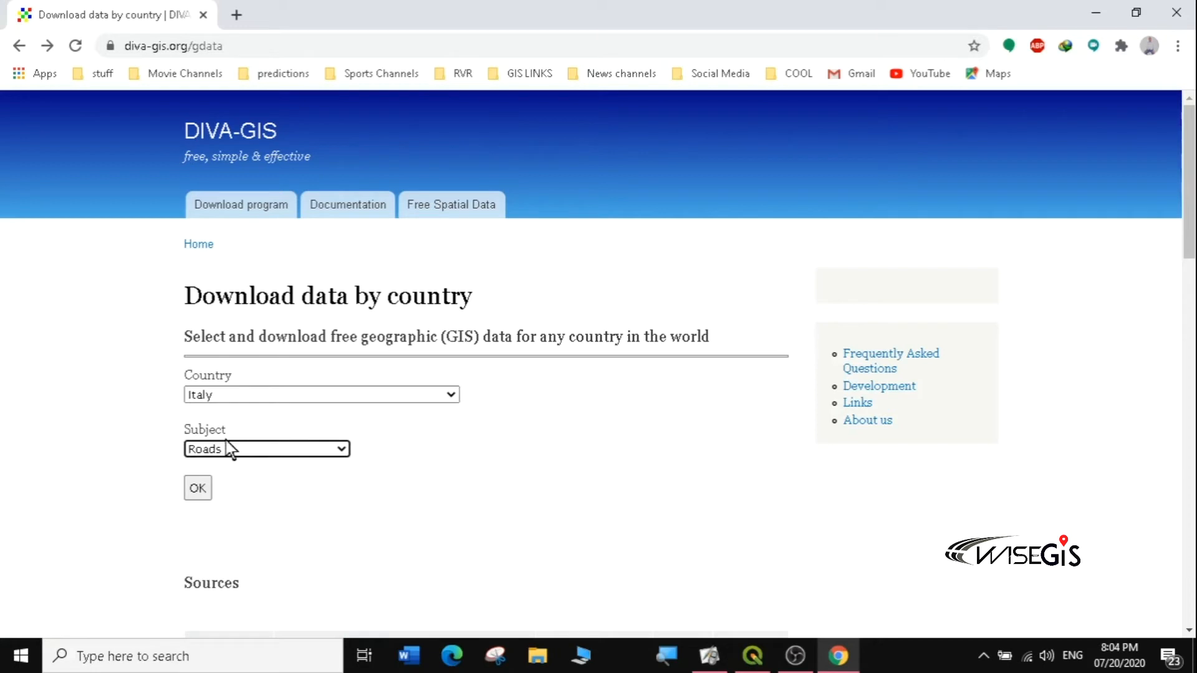
click(197, 490)
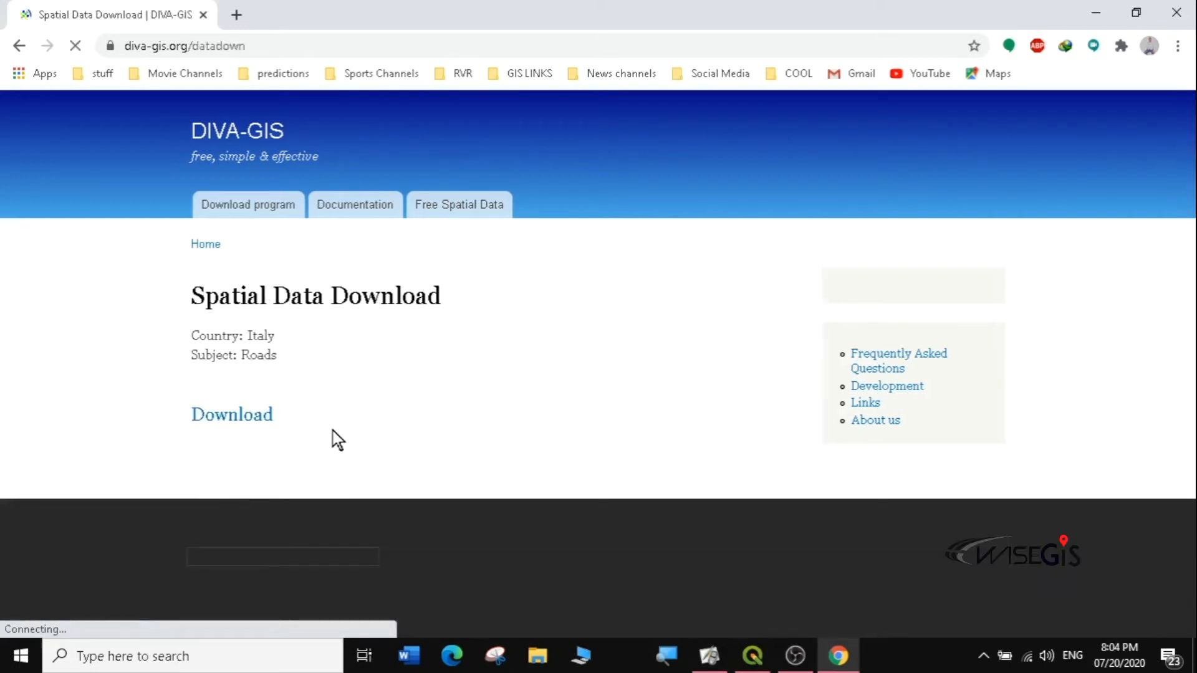
click(260, 426)
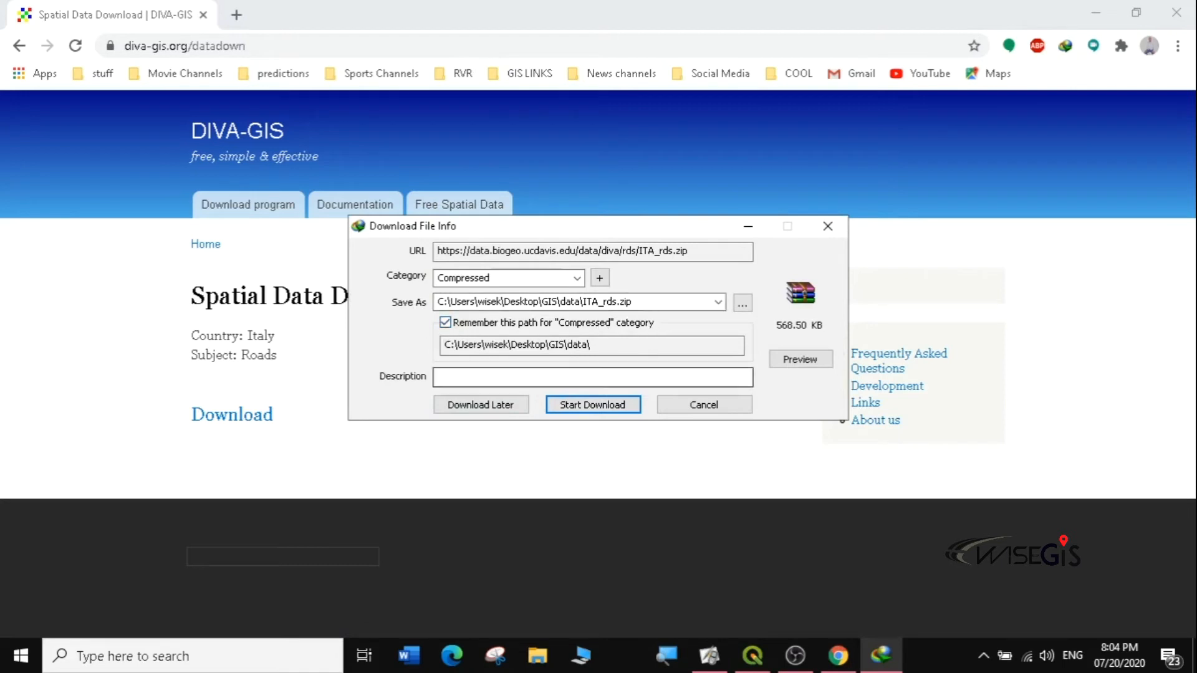
click(593, 402)
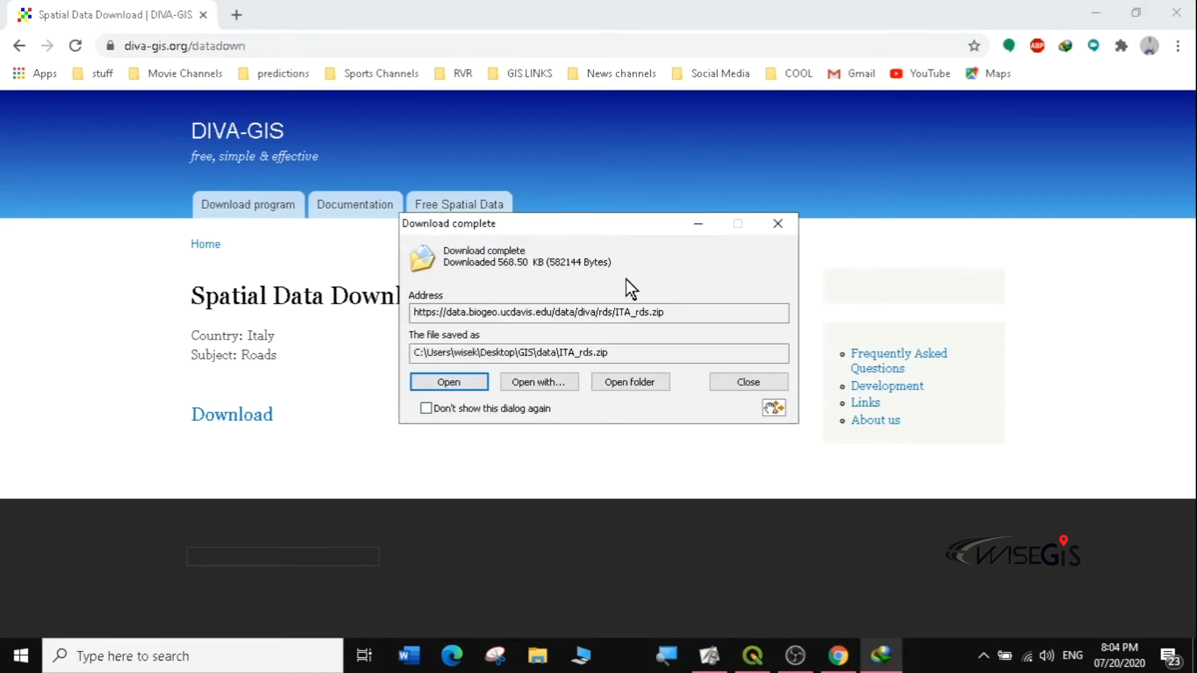
click(777, 223)
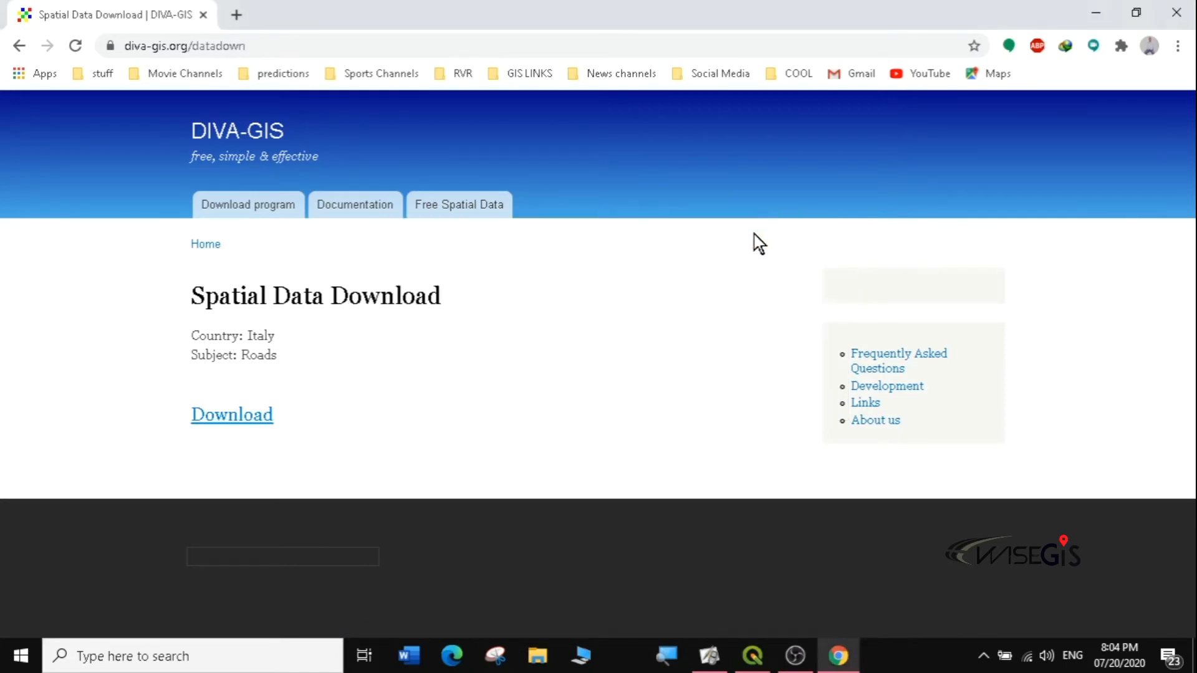
click(19, 45)
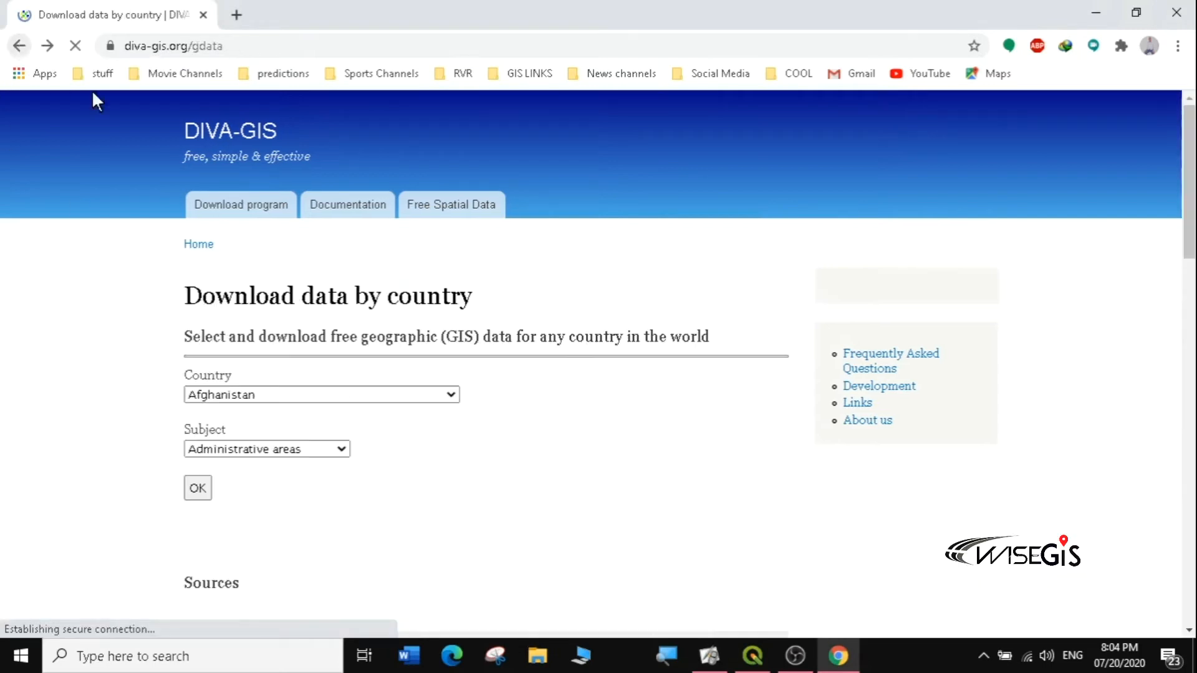
Step: Download Italy's Inland water data (ITA_wat.zip, 680.49 KB) into Desktop\GIS\data
click(342, 449)
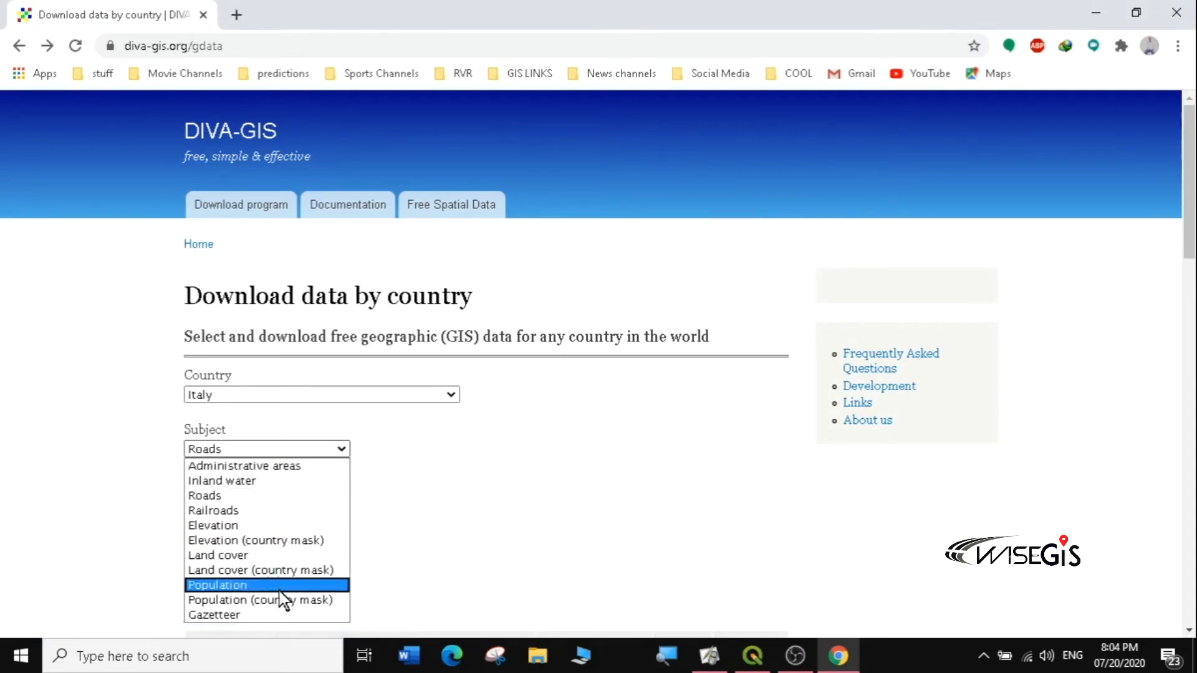
click(256, 485)
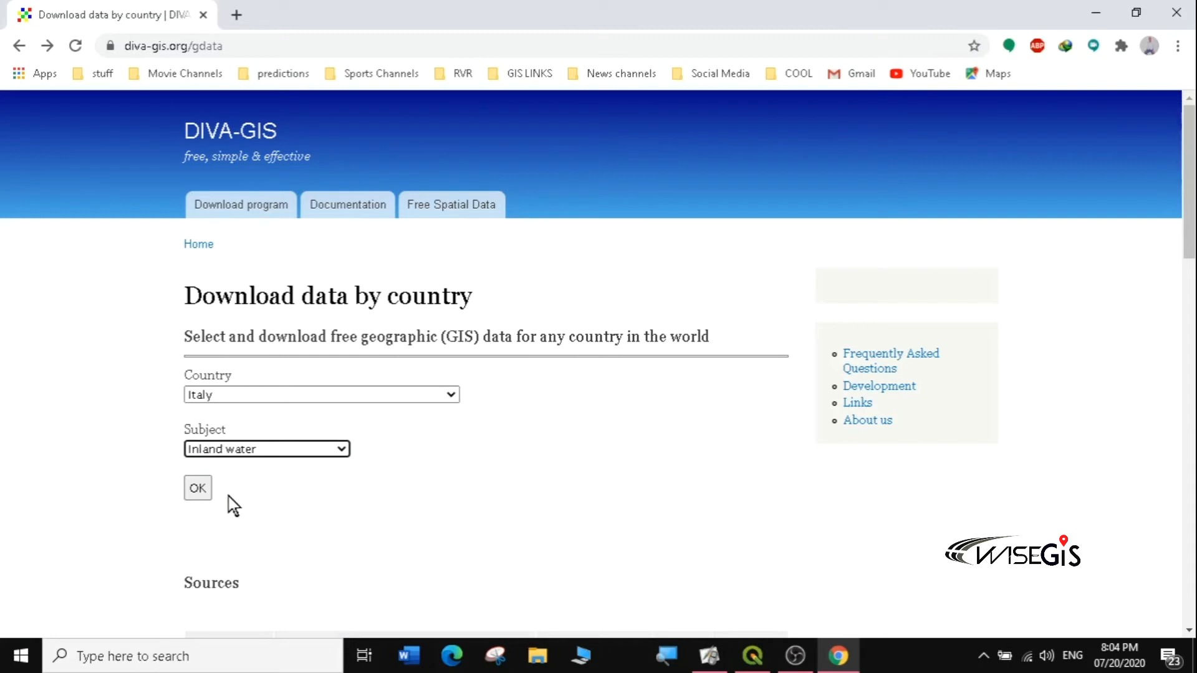
click(197, 489)
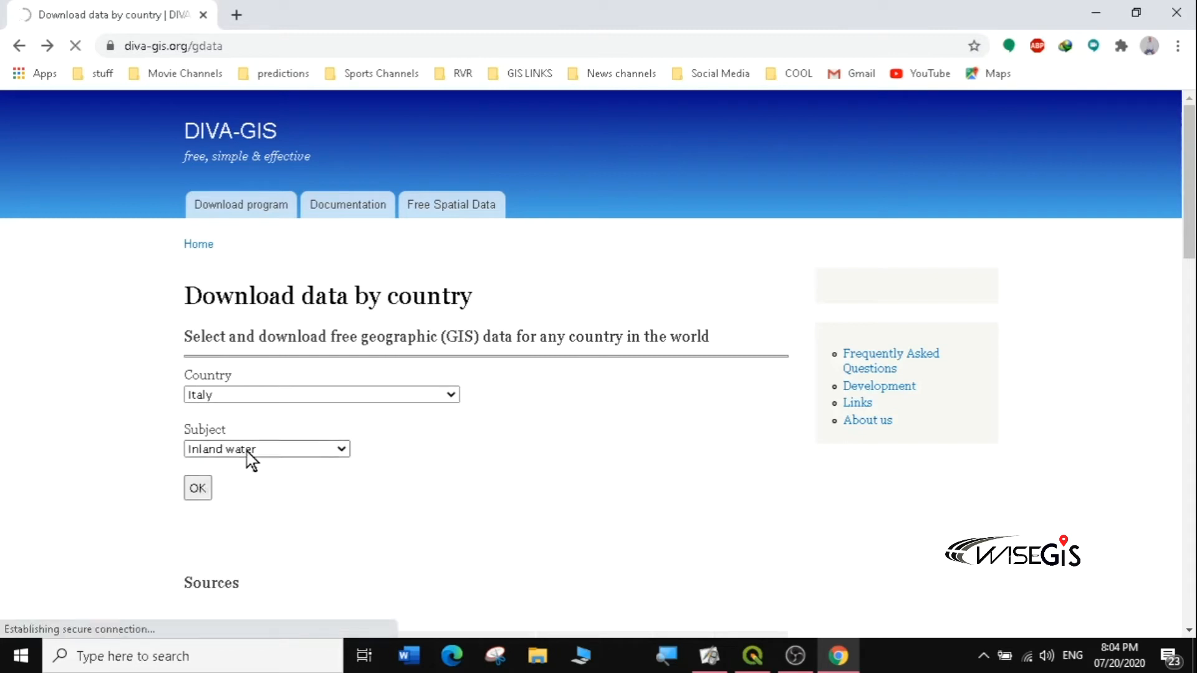
click(232, 415)
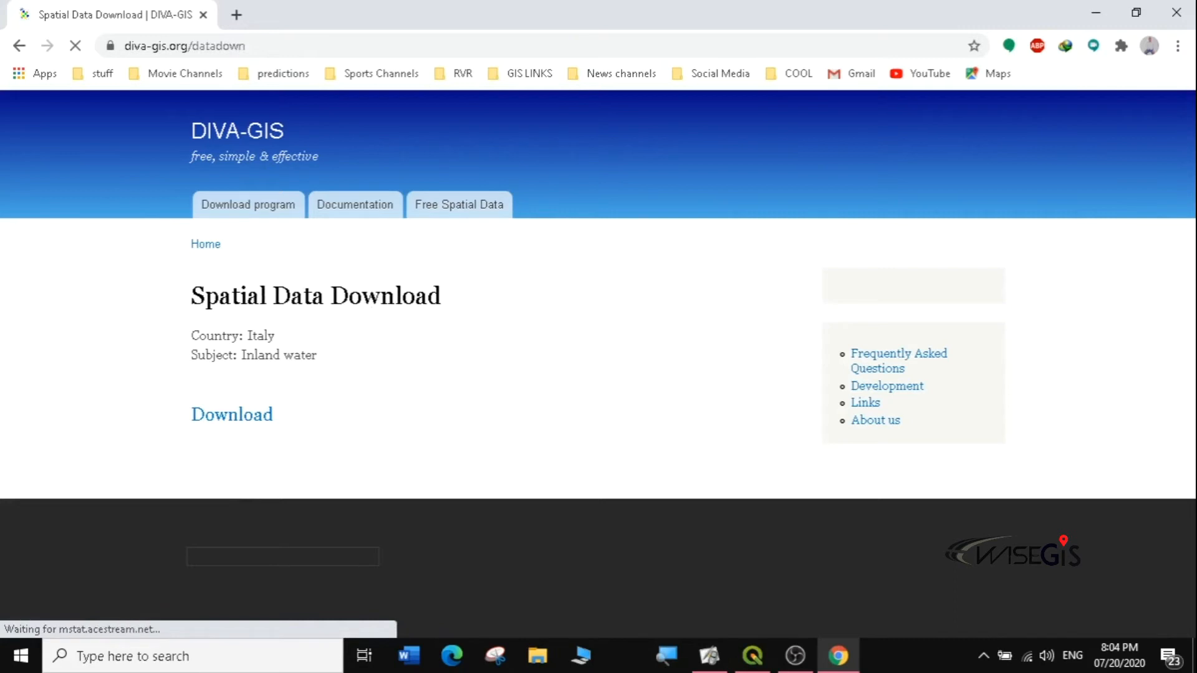
click(244, 417)
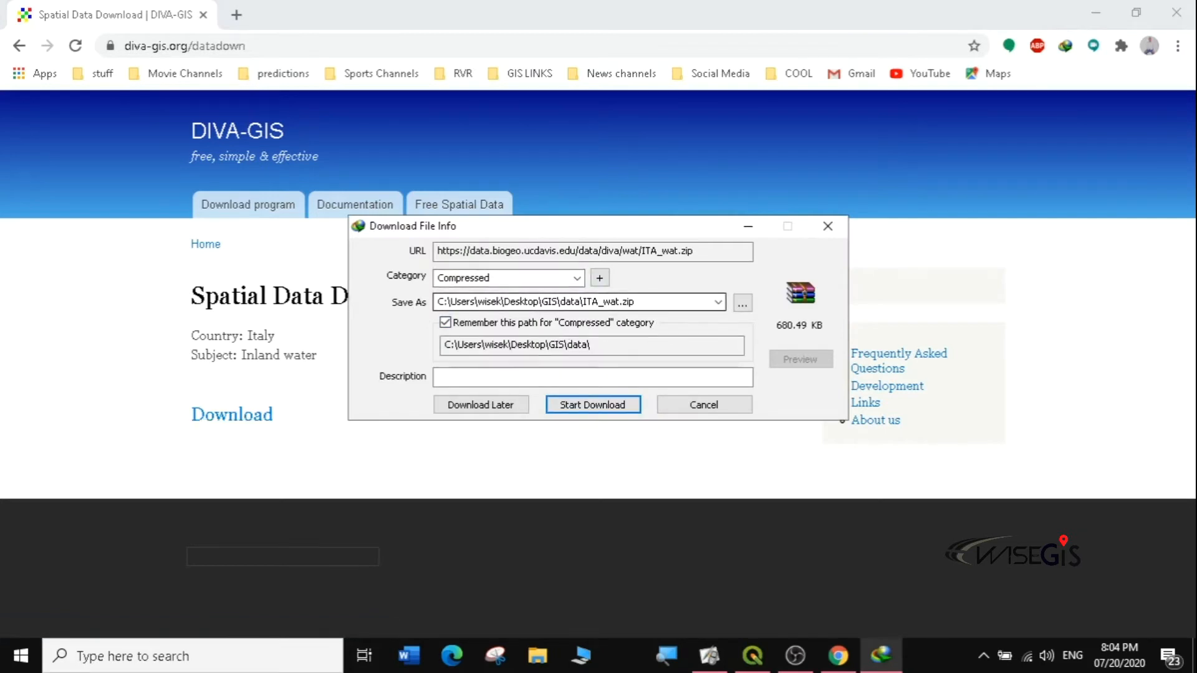
click(579, 405)
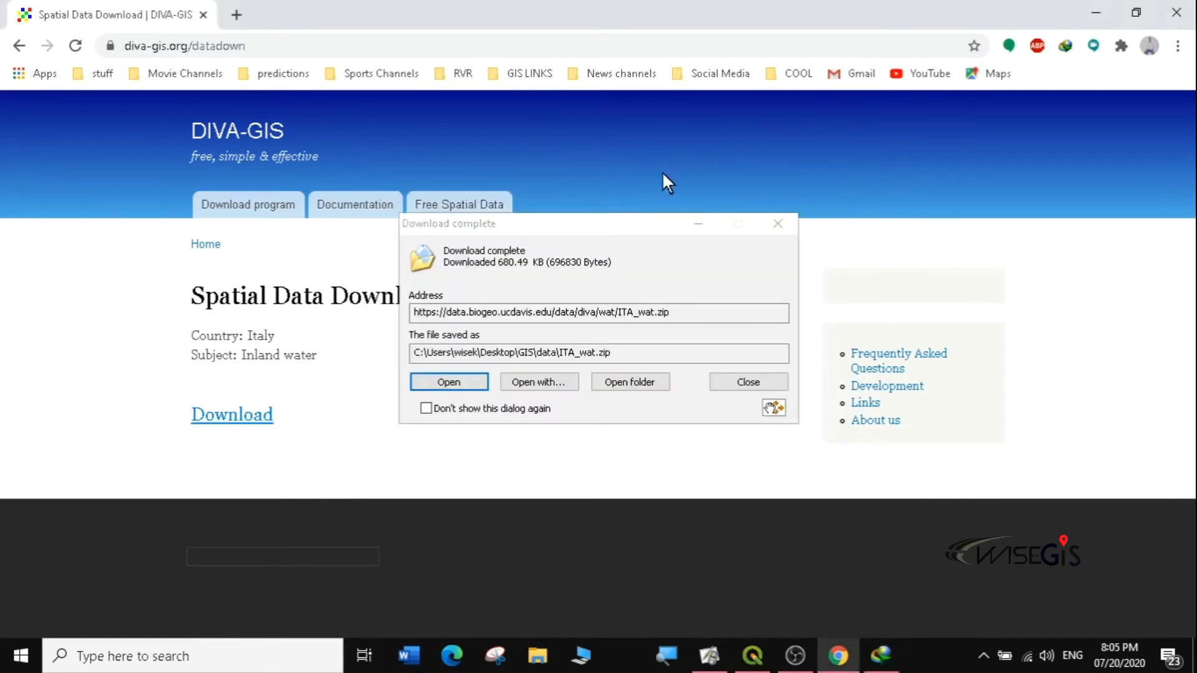
click(777, 224)
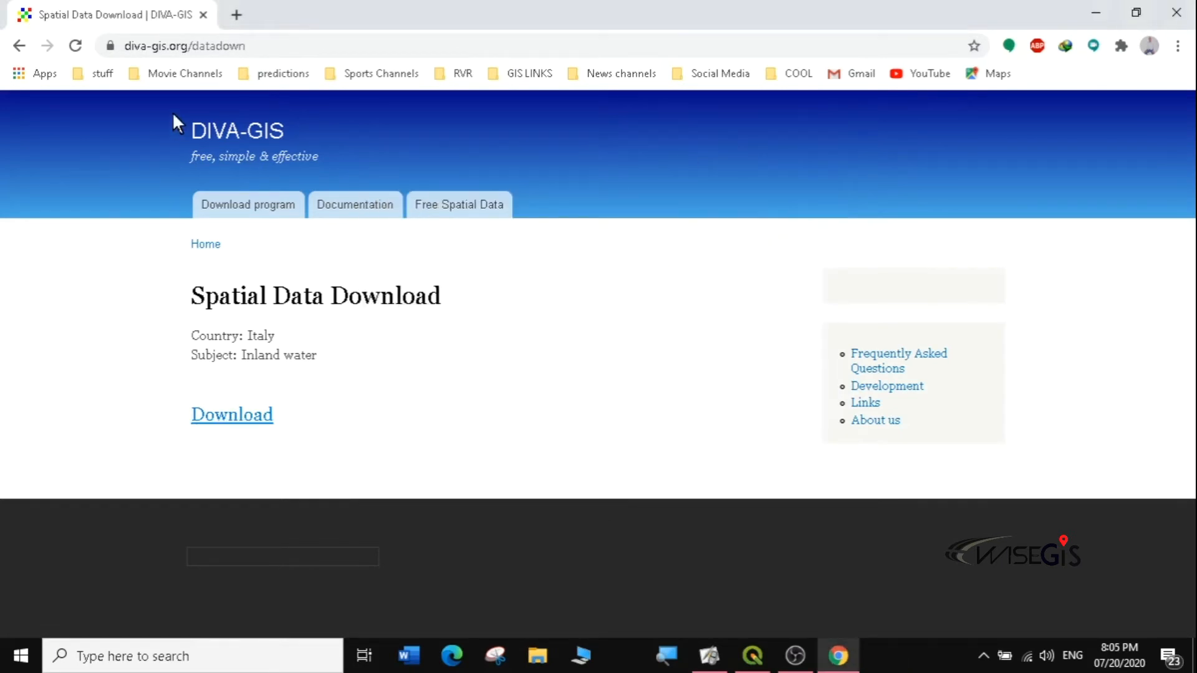
click(19, 45)
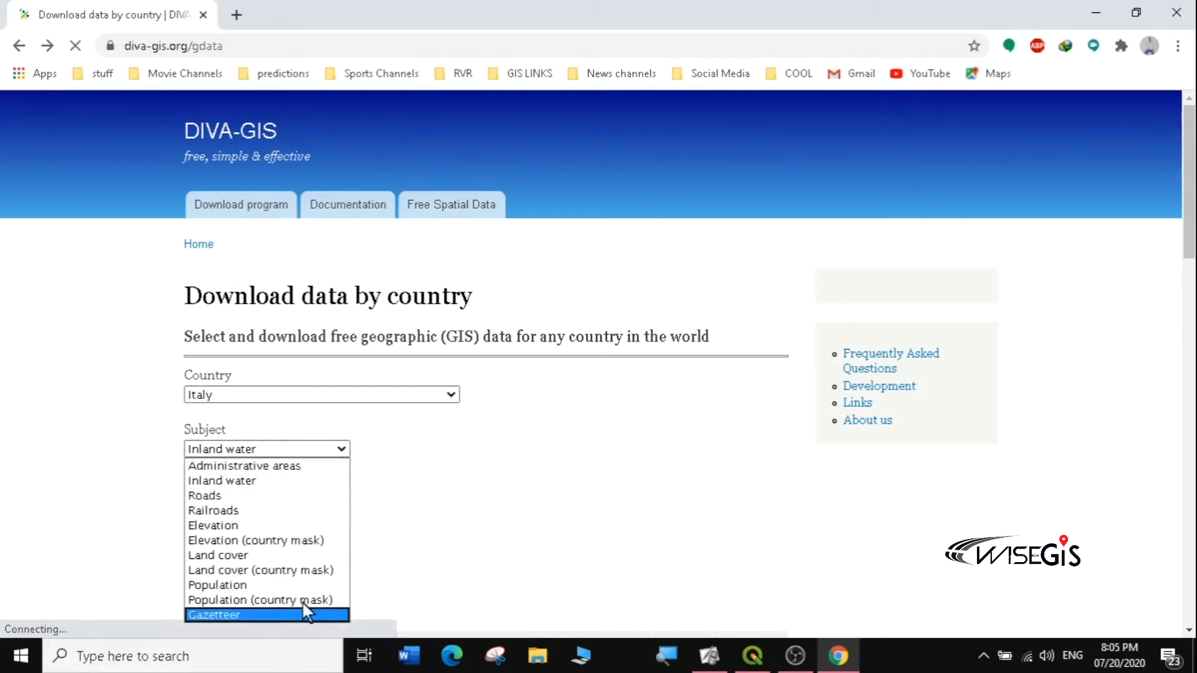
Step: Return to DIVA-GIS country-level data and choose Nigeria as the country
click(371, 444)
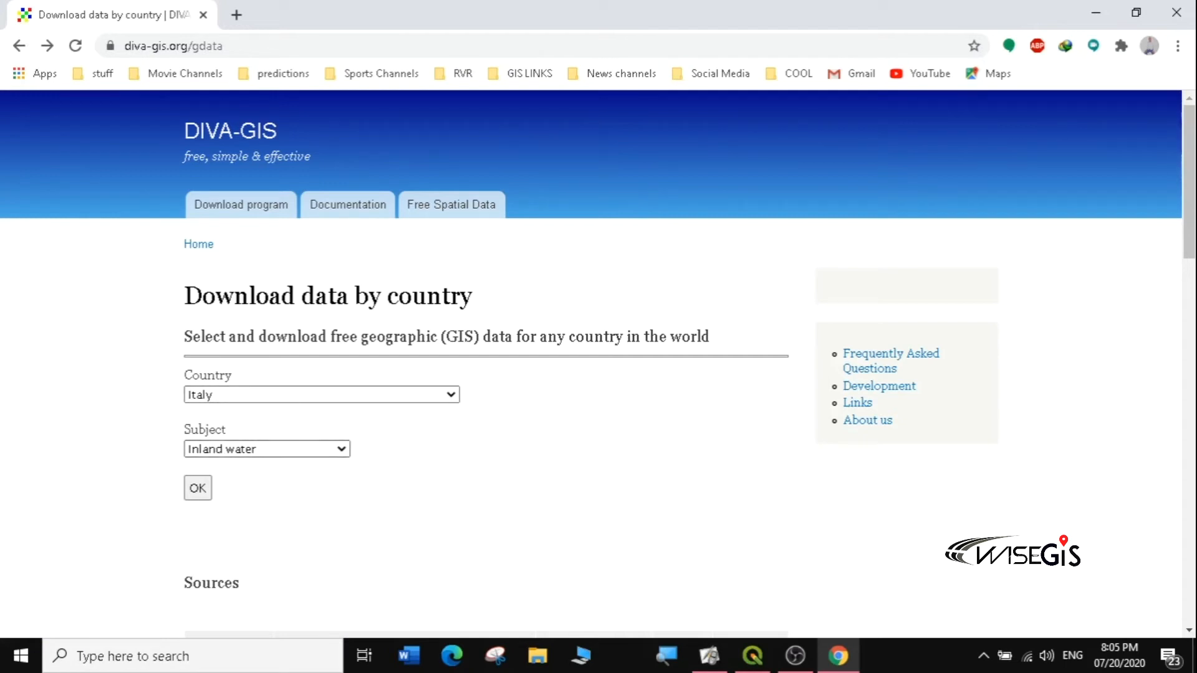
click(19, 46)
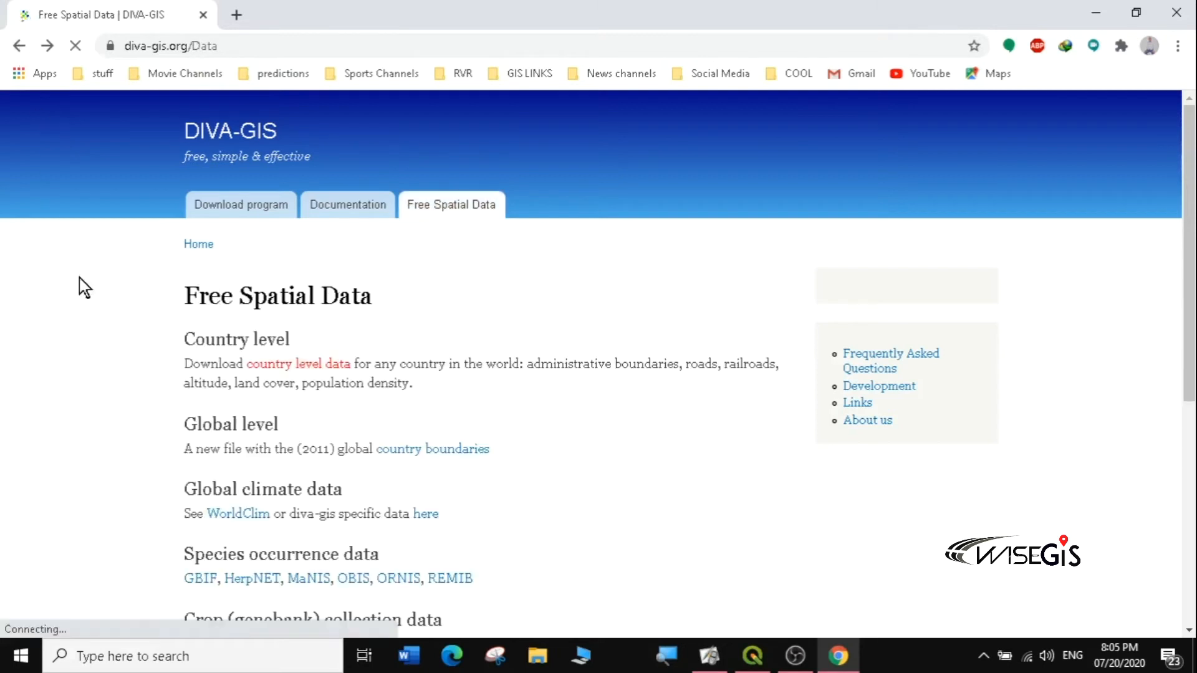
click(305, 371)
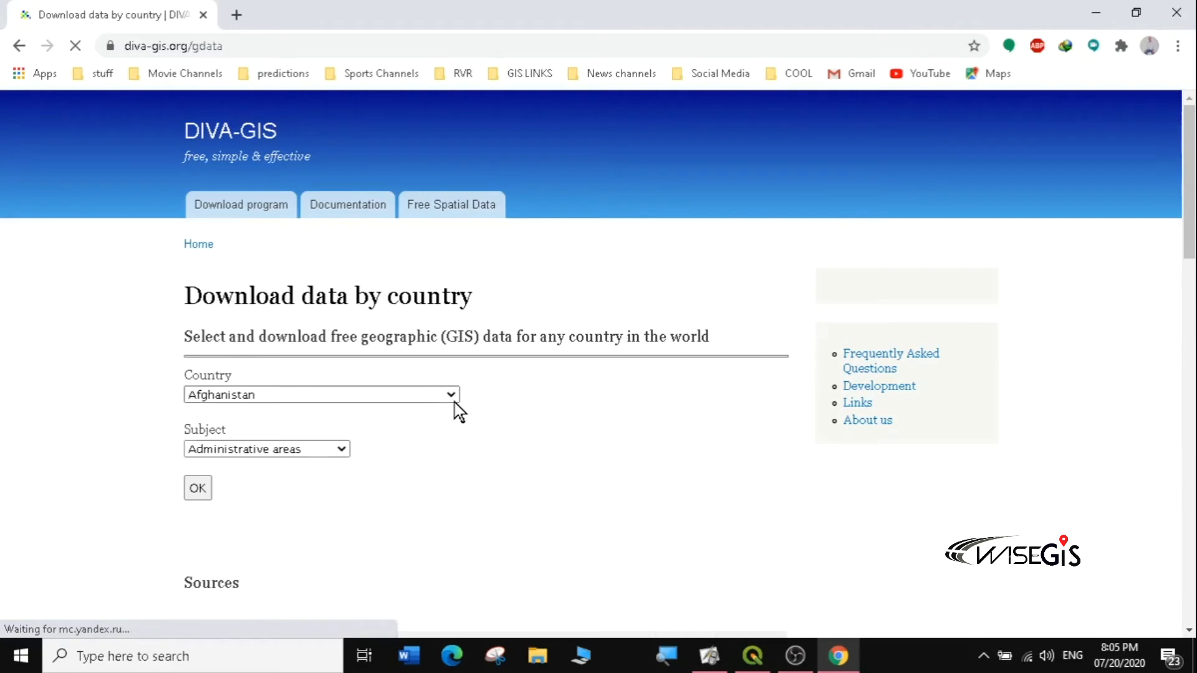
click(451, 397)
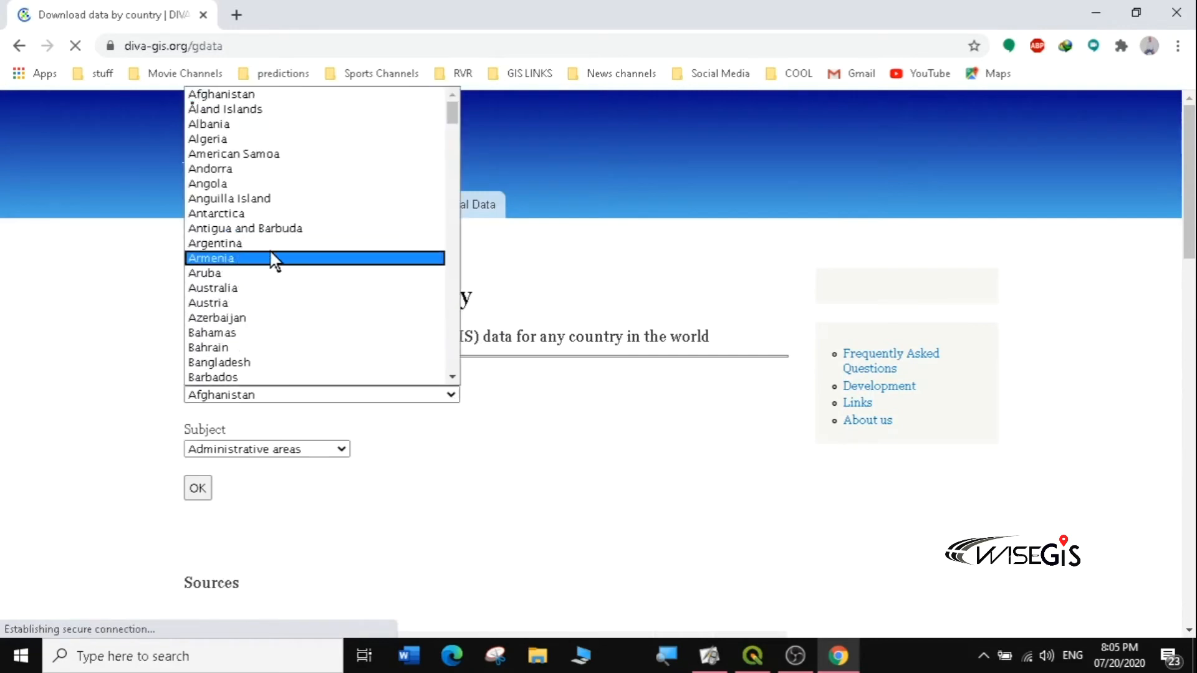
drag(452, 121, 462, 284)
click(230, 163)
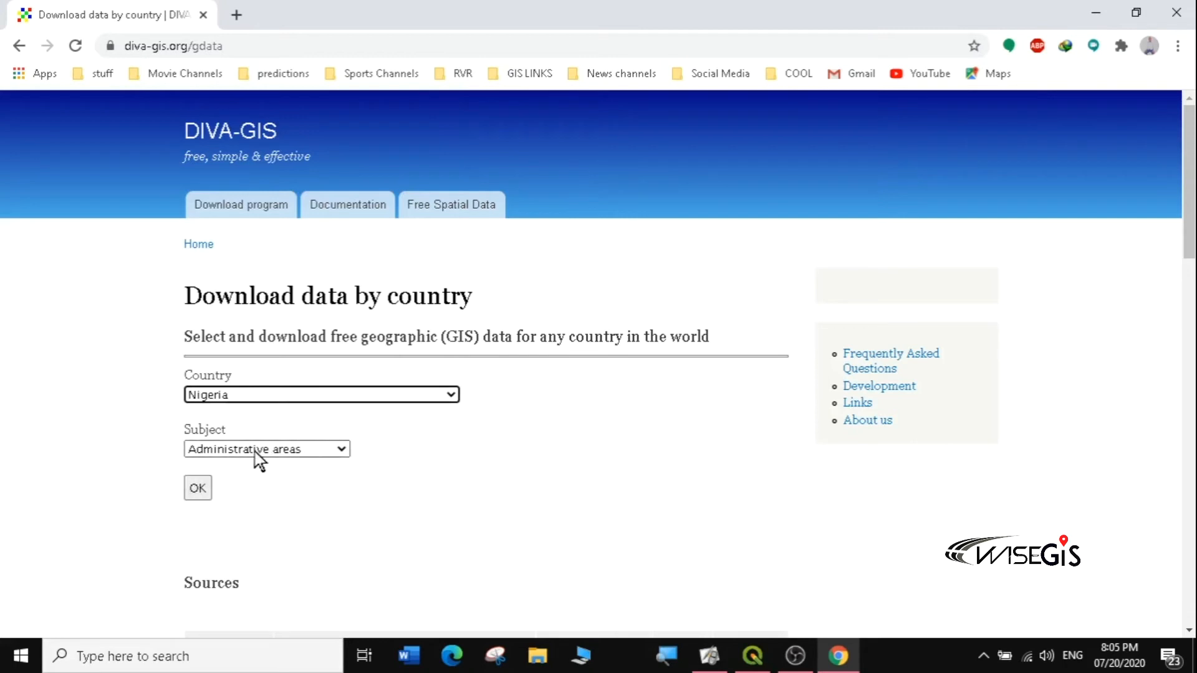
Step: Download Nigeria's Administrative areas file NGA_adm.zip (2.50 MB) into Desktop\GIS\data
click(198, 488)
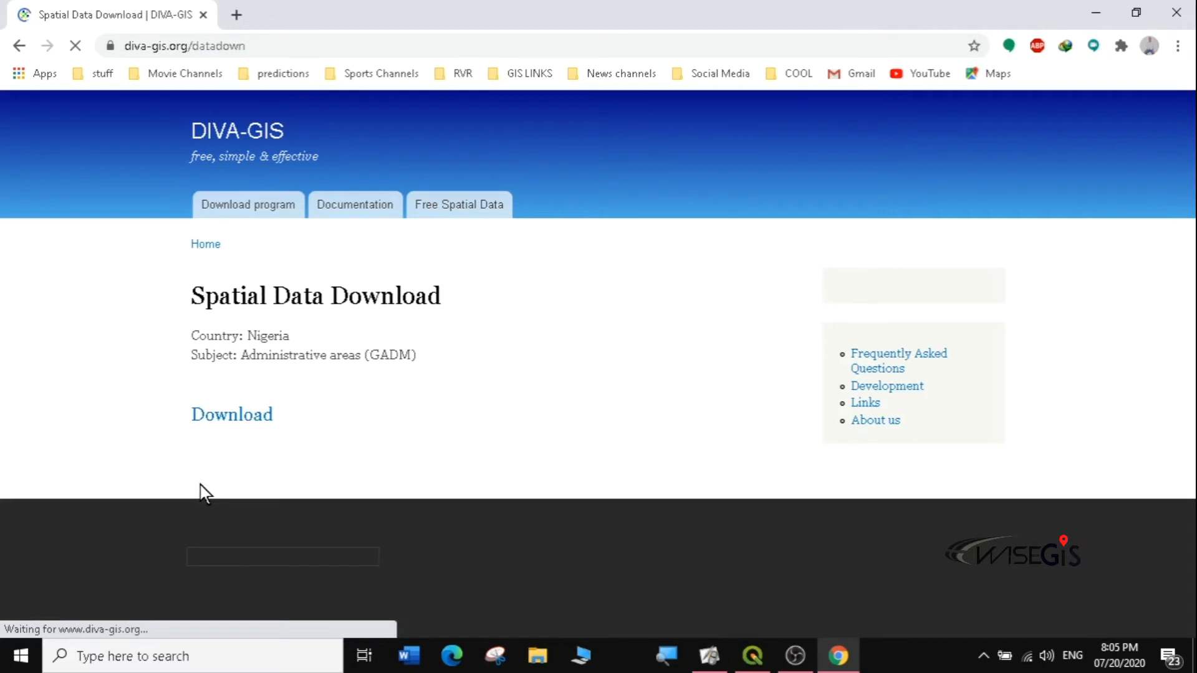
click(244, 422)
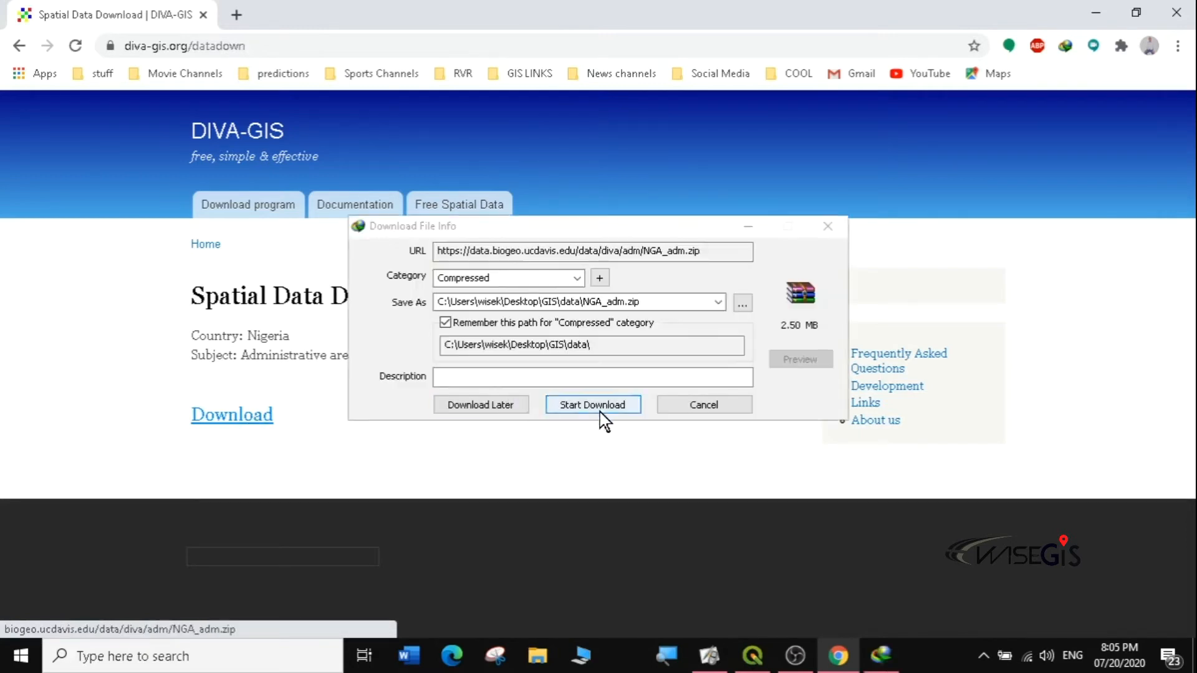
click(600, 406)
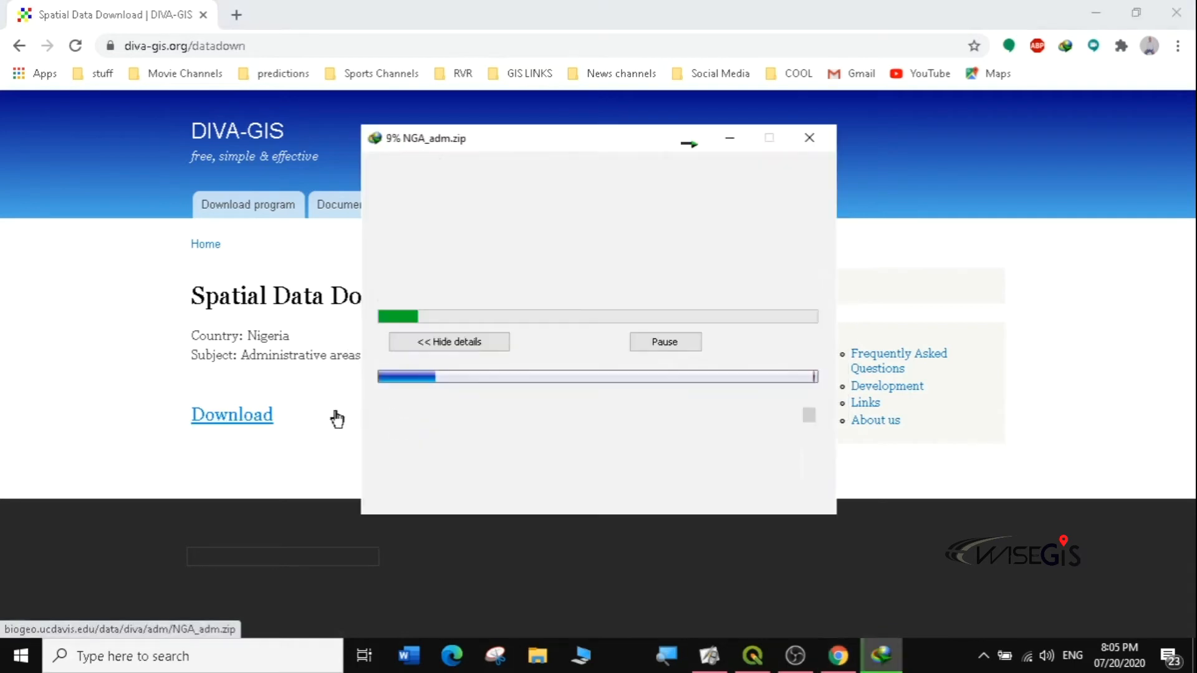
click(688, 143)
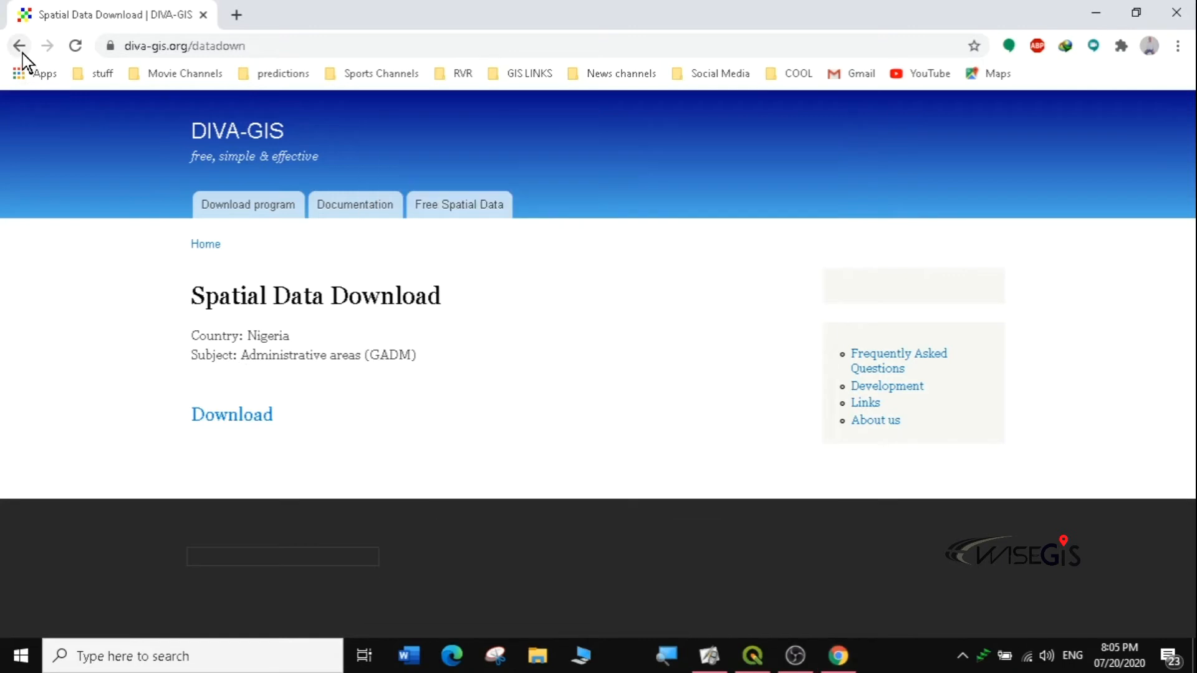
click(777, 223)
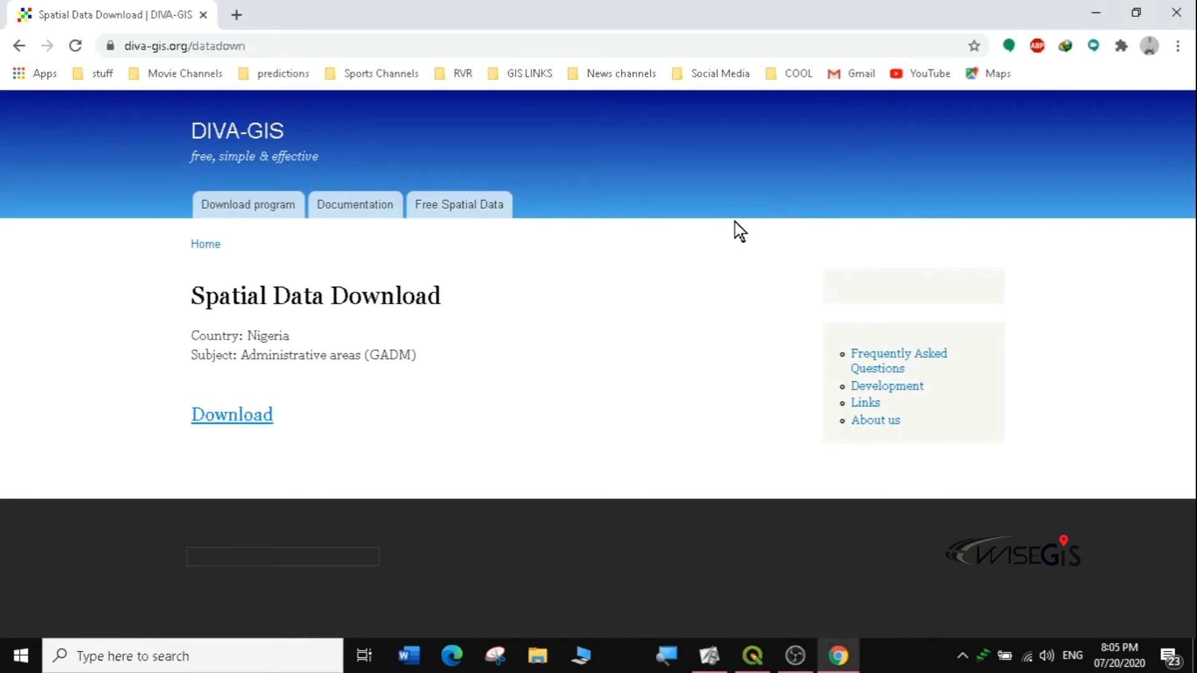
Step: Switch the subject to Inland water and save NGA_wat.zip (1.87 MB) into Desktop\GIS\data
click(20, 45)
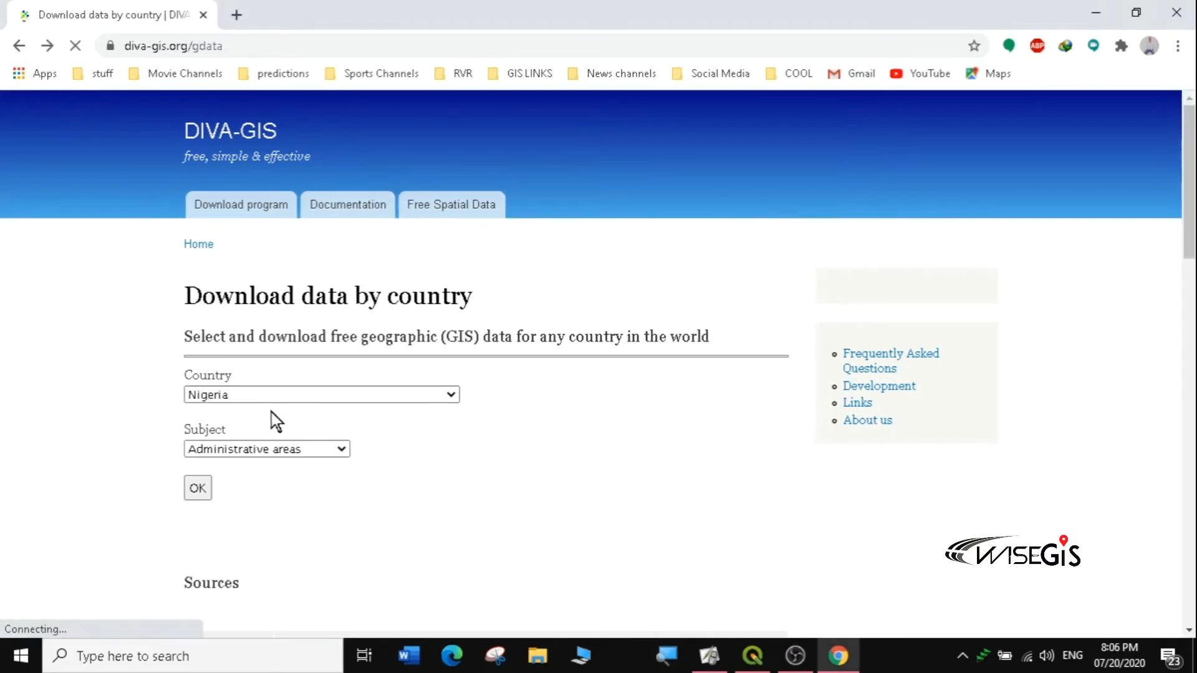
click(291, 448)
click(246, 482)
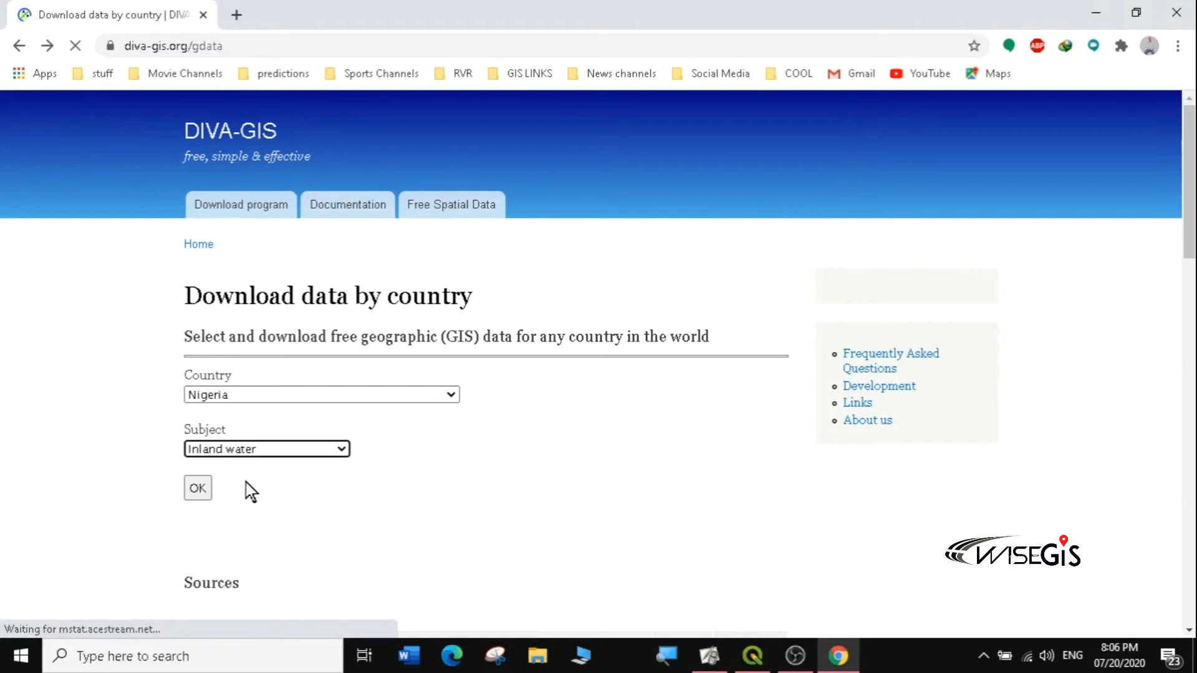
click(200, 484)
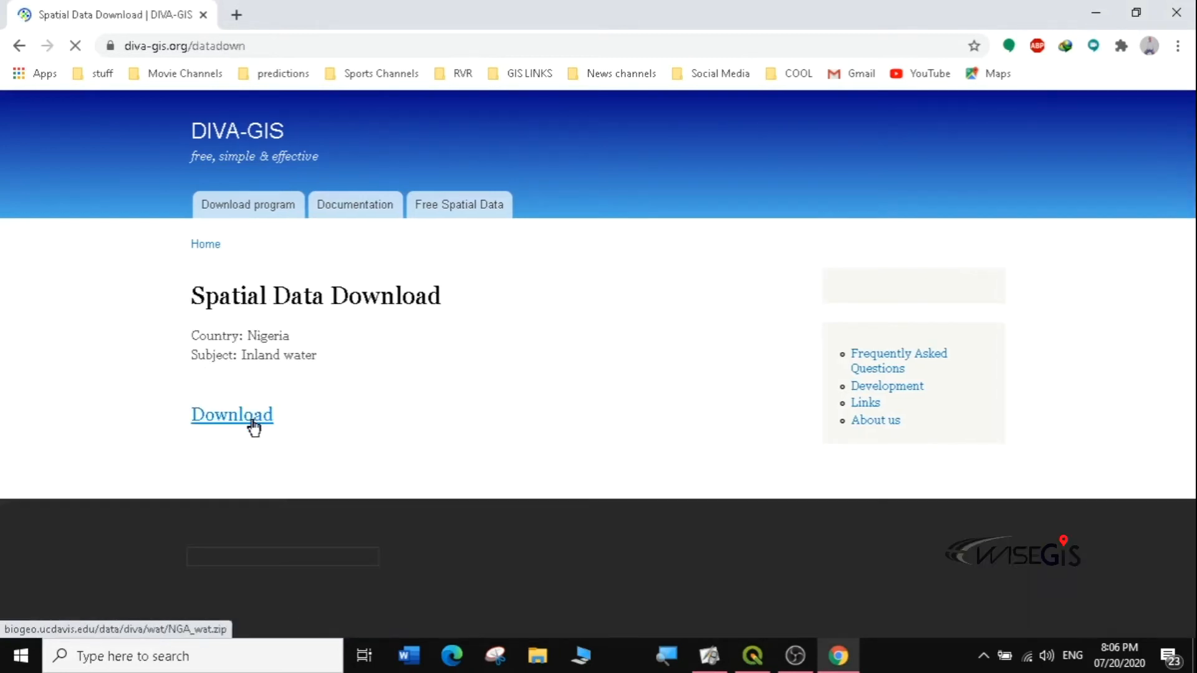
click(254, 428)
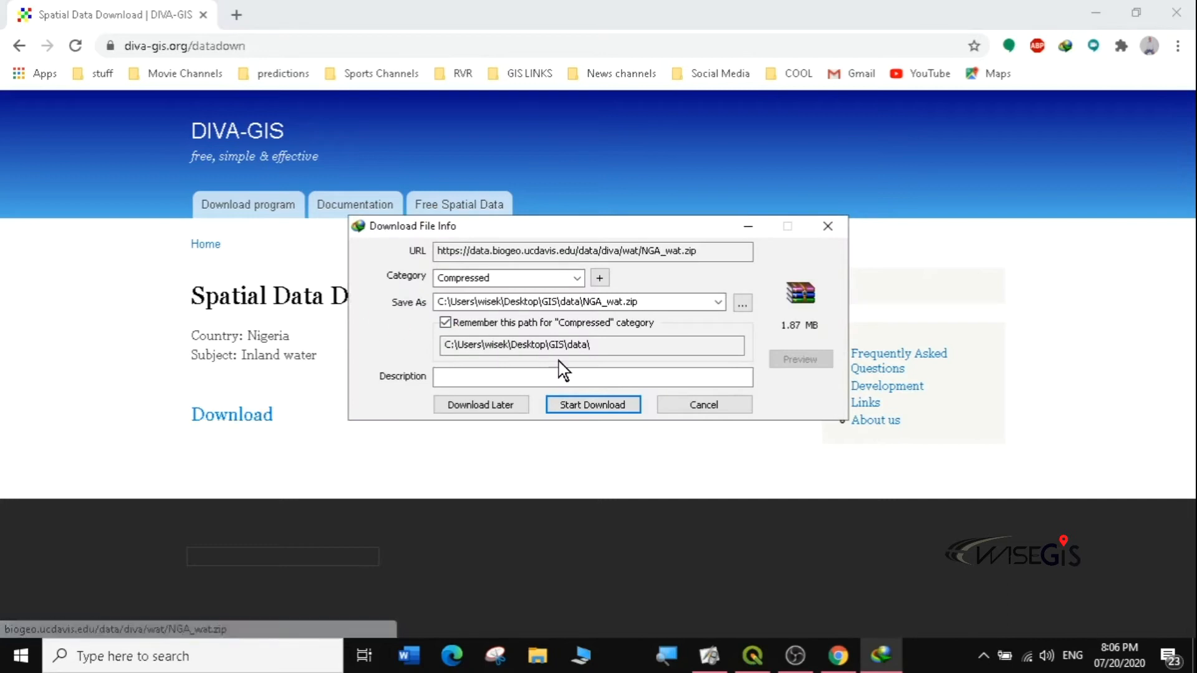
click(585, 405)
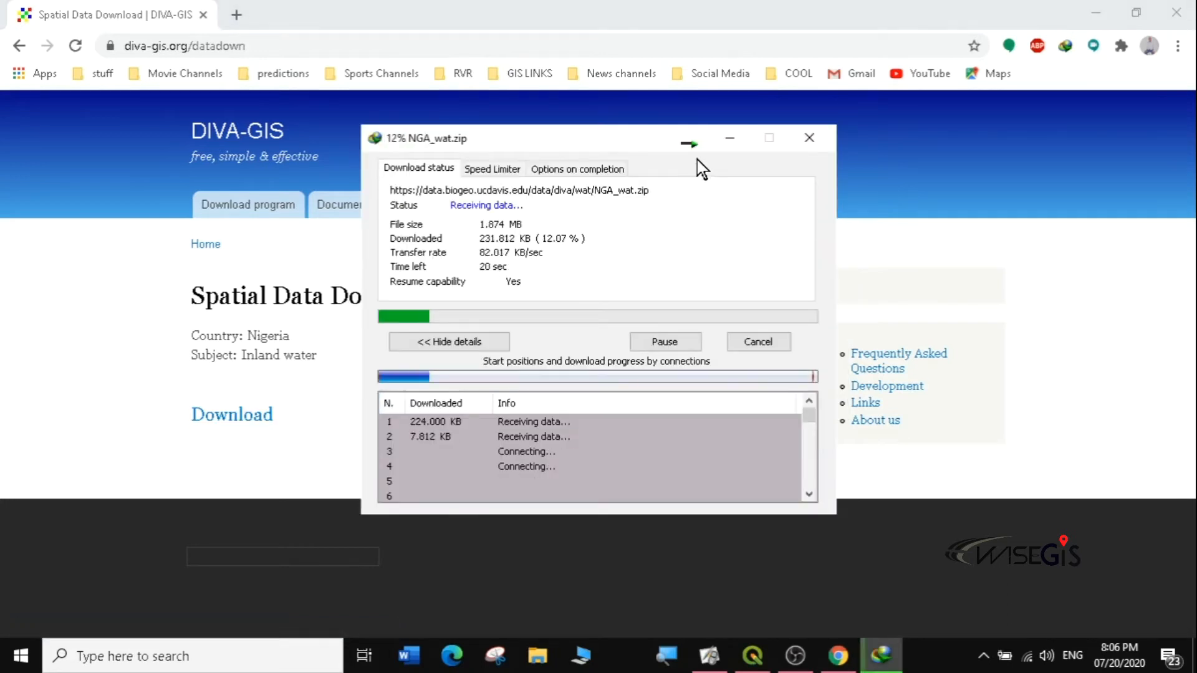
click(688, 145)
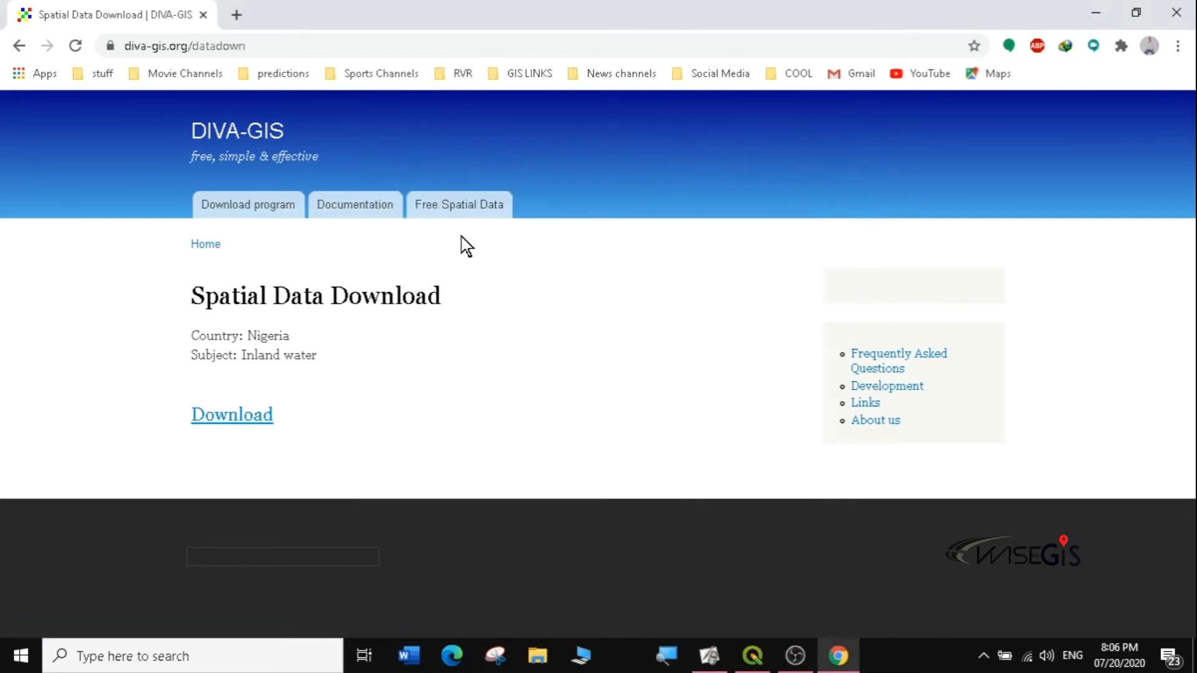
click(20, 46)
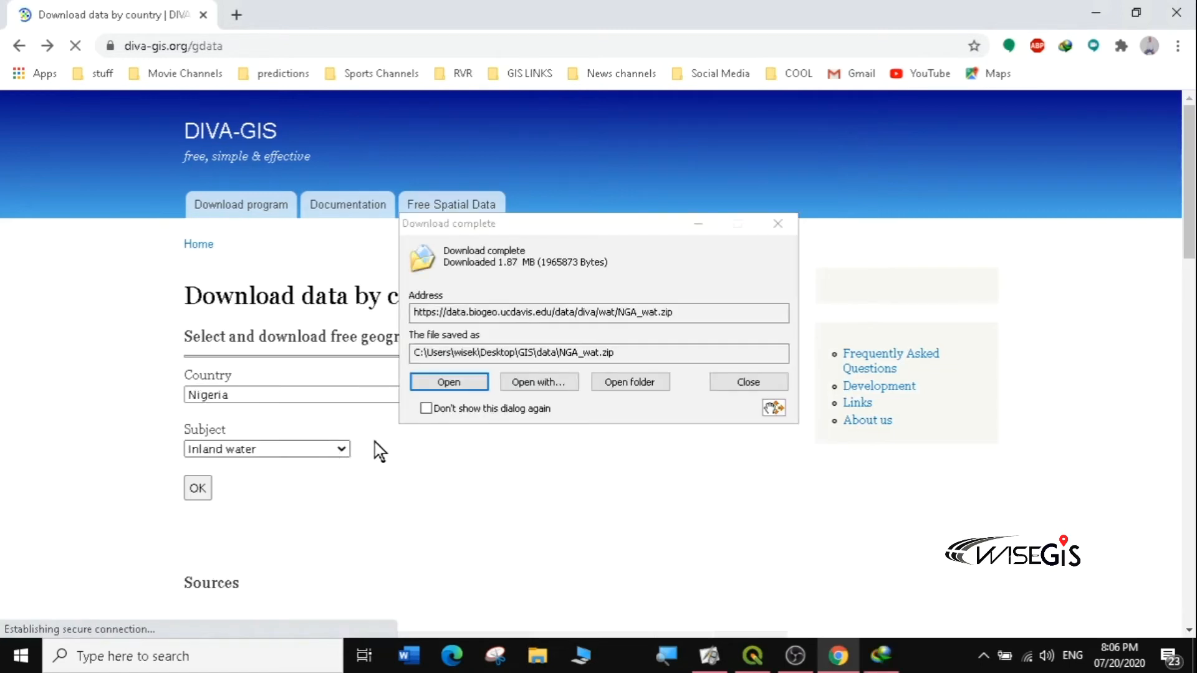
Step: Switch the subject to Roads, save NGA_rds.zip (691.57 KB) to Desktop\GIS\data, and open a new tab
click(777, 225)
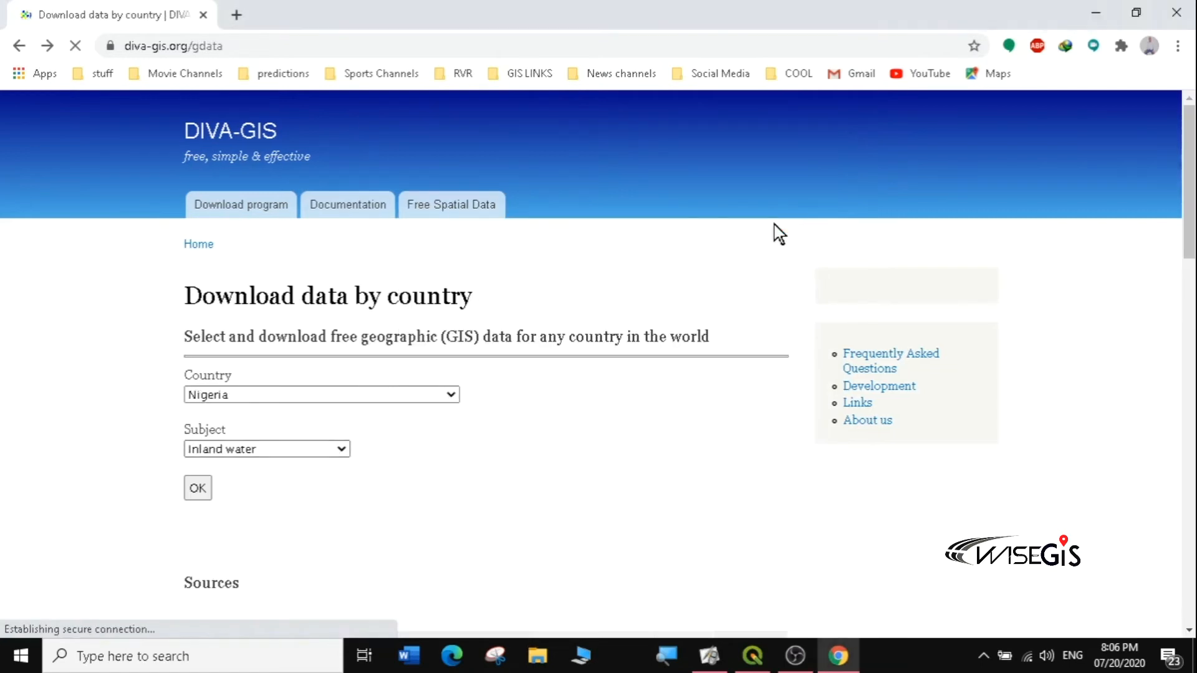
click(341, 453)
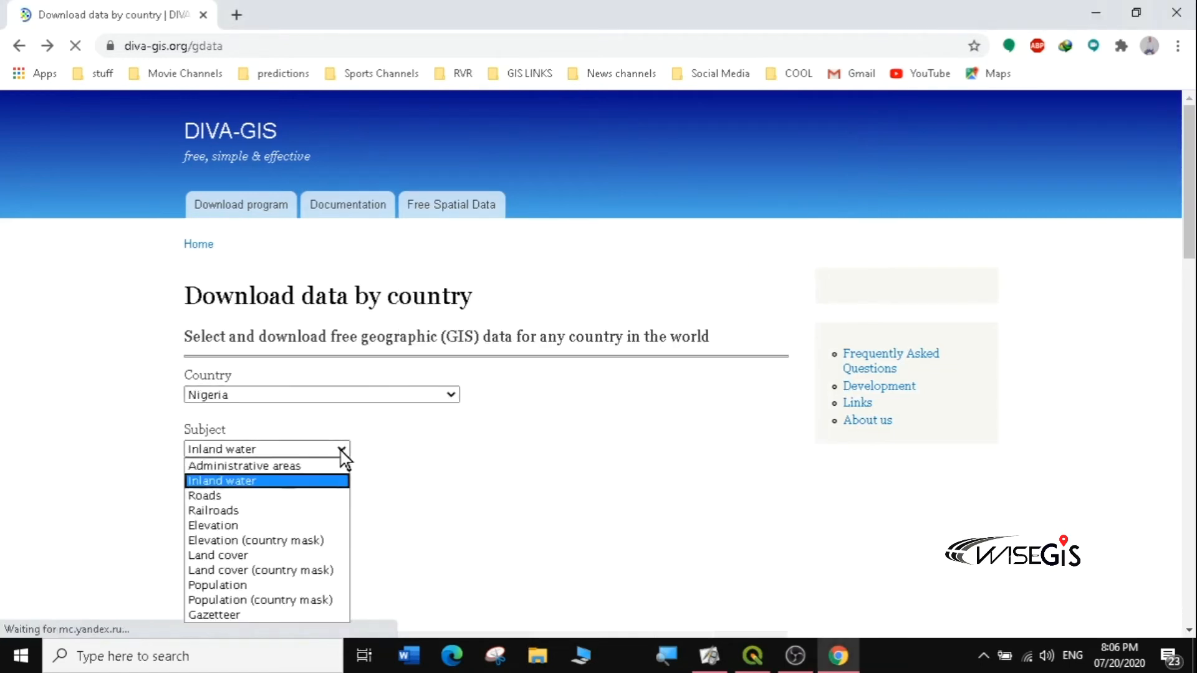
click(231, 499)
click(197, 490)
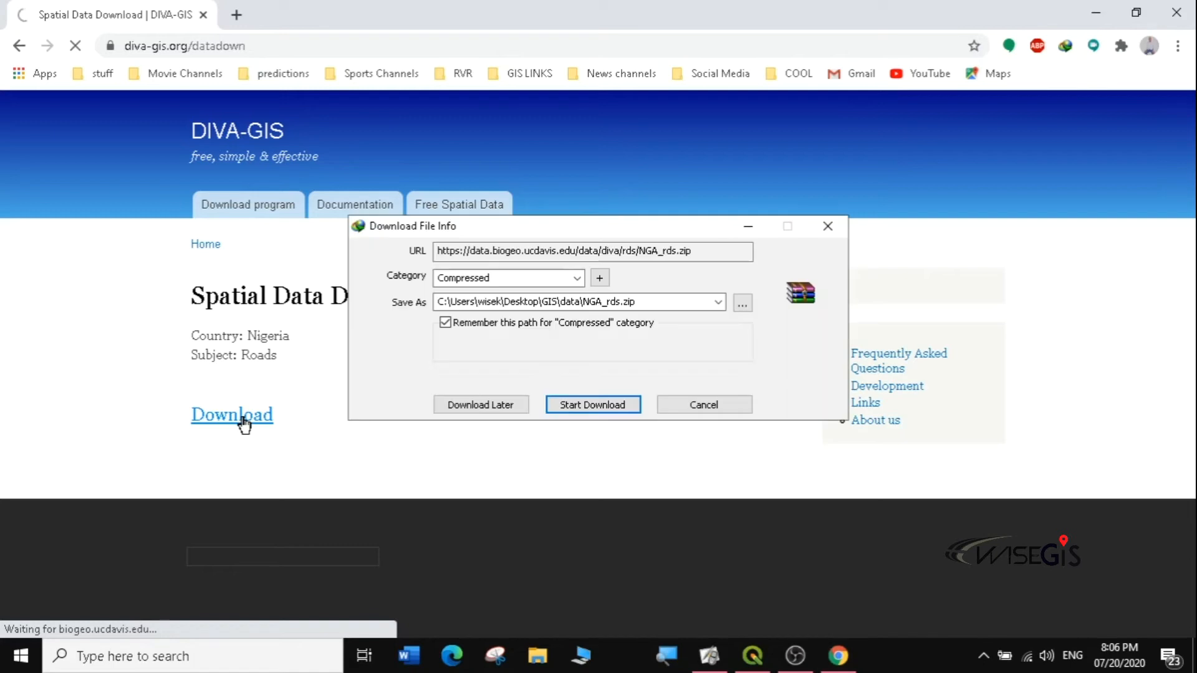
click(561, 406)
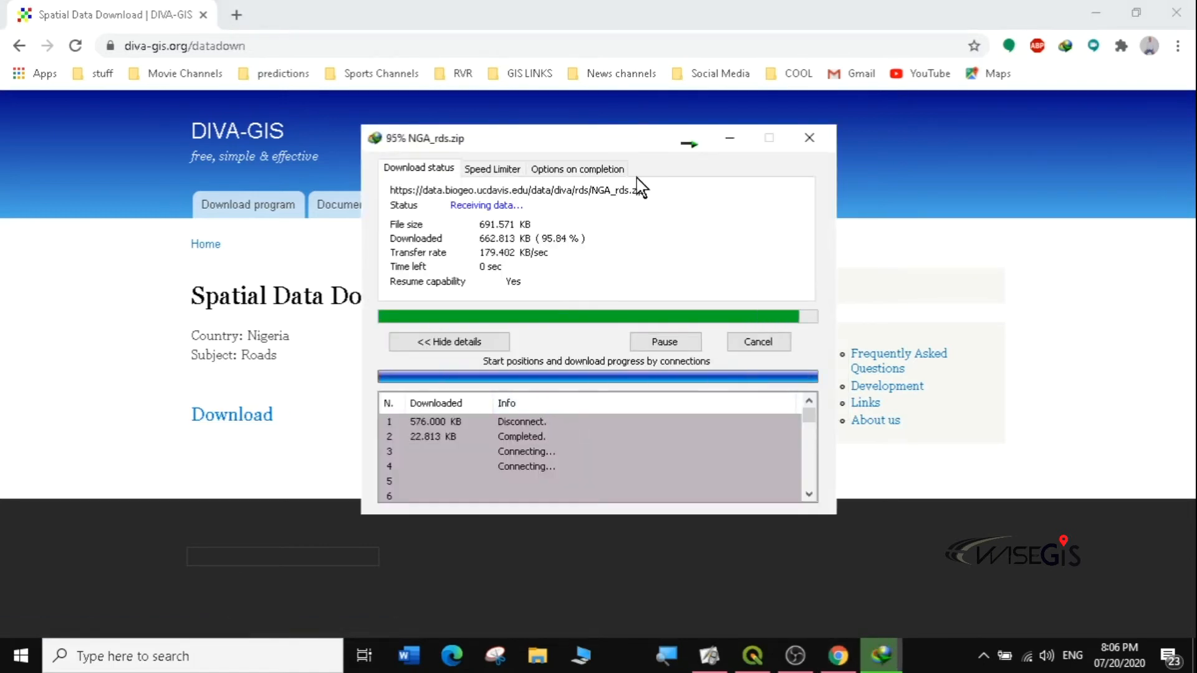
click(774, 226)
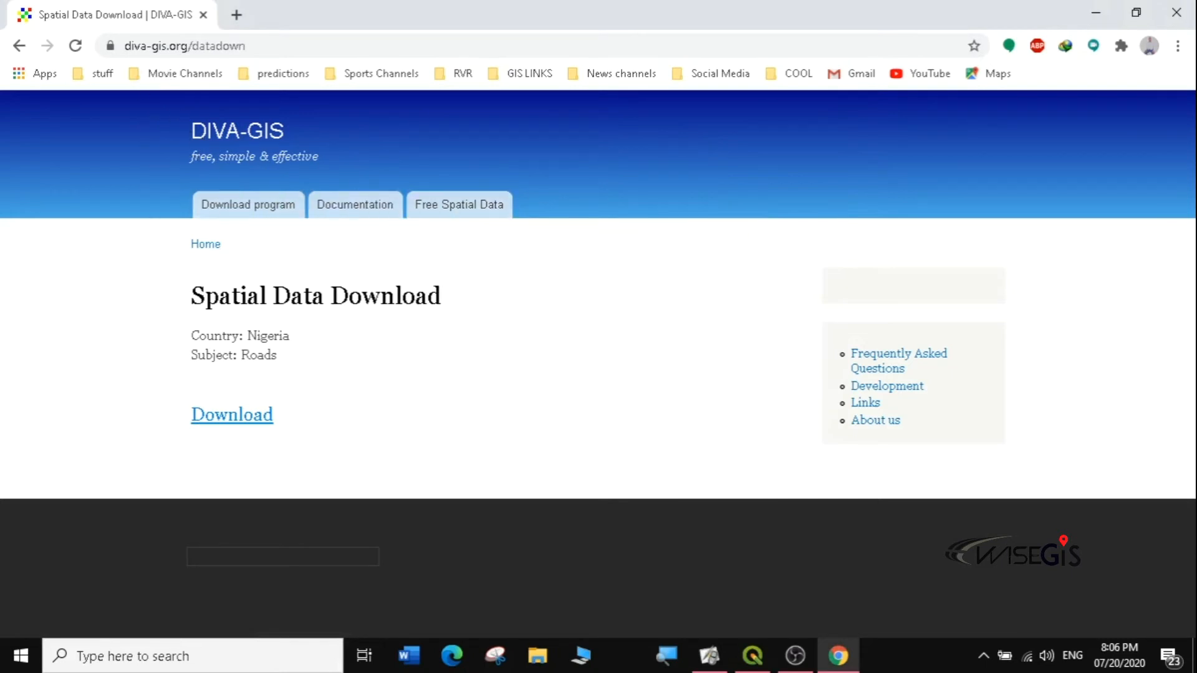
click(237, 15)
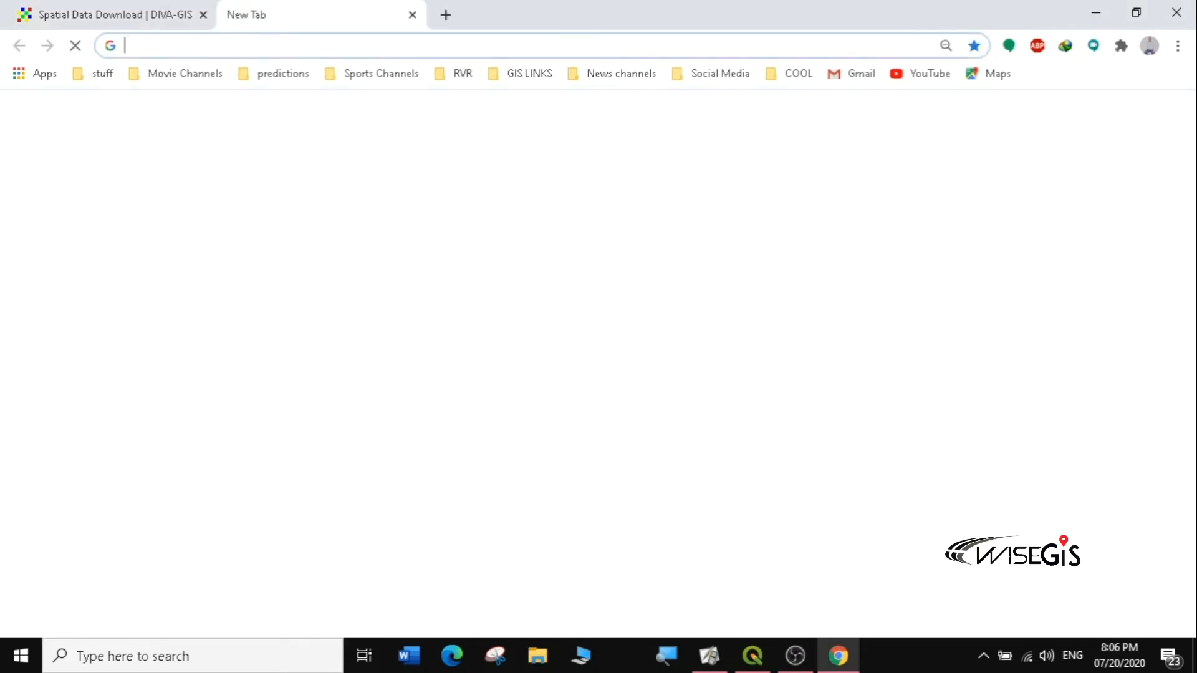
Step: Search Google for 'ocha spatial data'
click(250, 45)
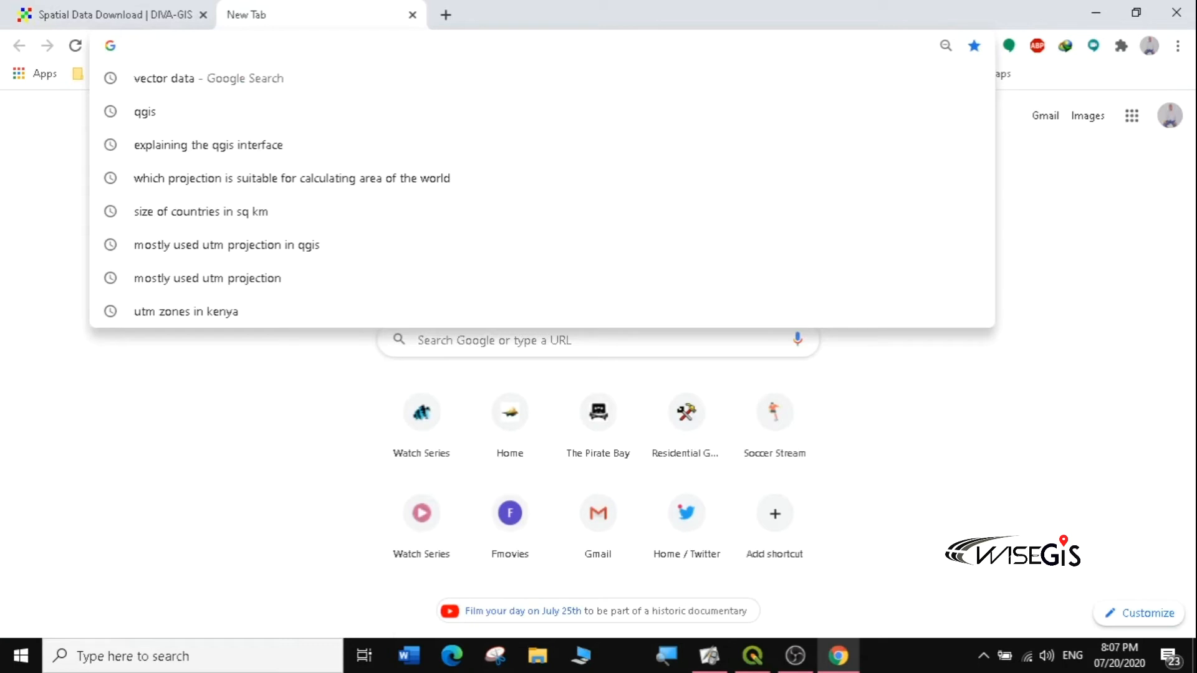
text(ocha)
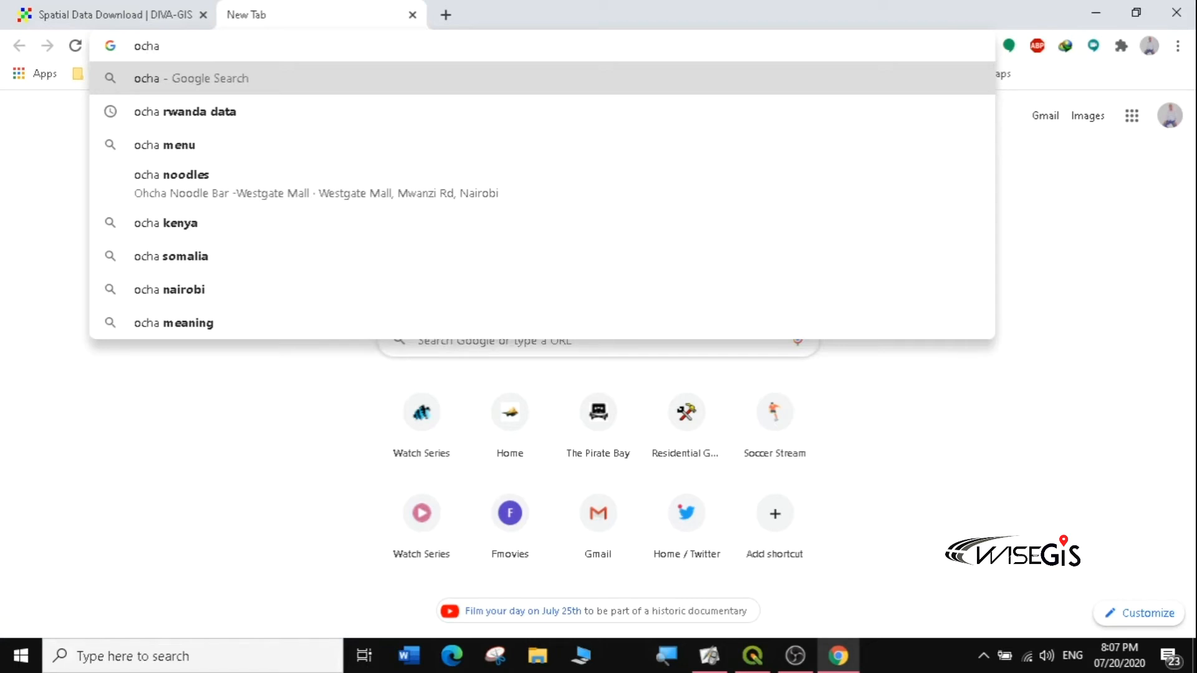
text(exc)
key(BackSpace)
key(BackSpace)
key(BackSpace)
key(BackSpace)
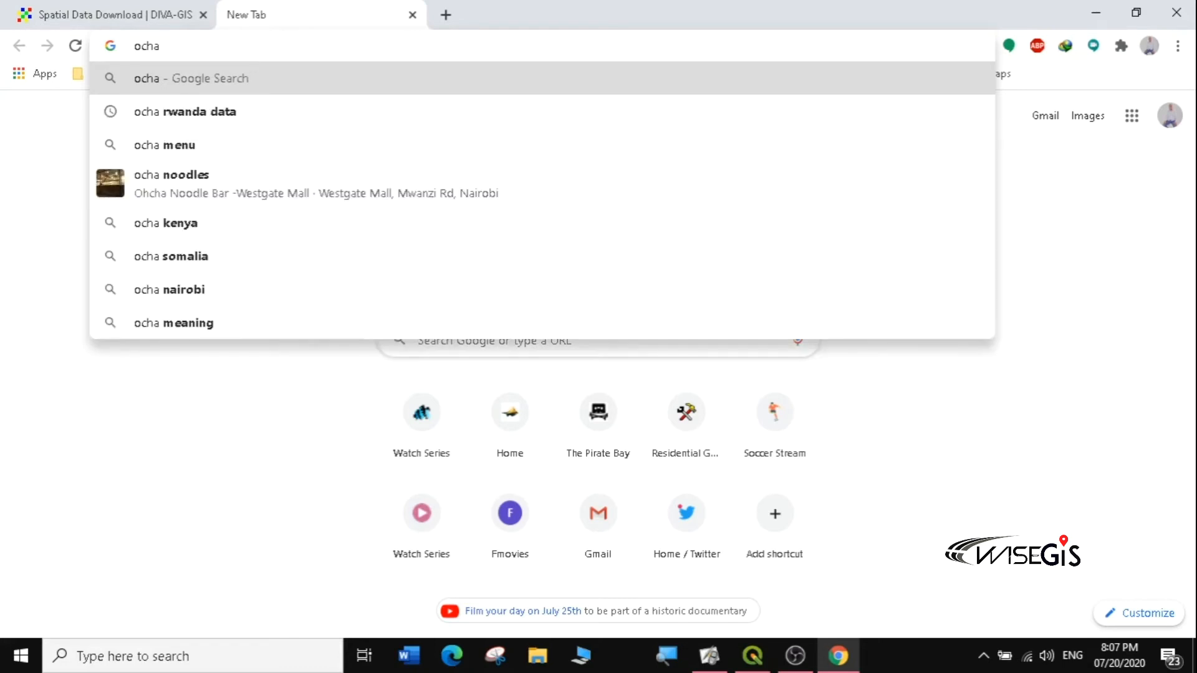
text(g)
key(BackSpace)
text(sha)
key(BackSpace)
key(BackSpace)
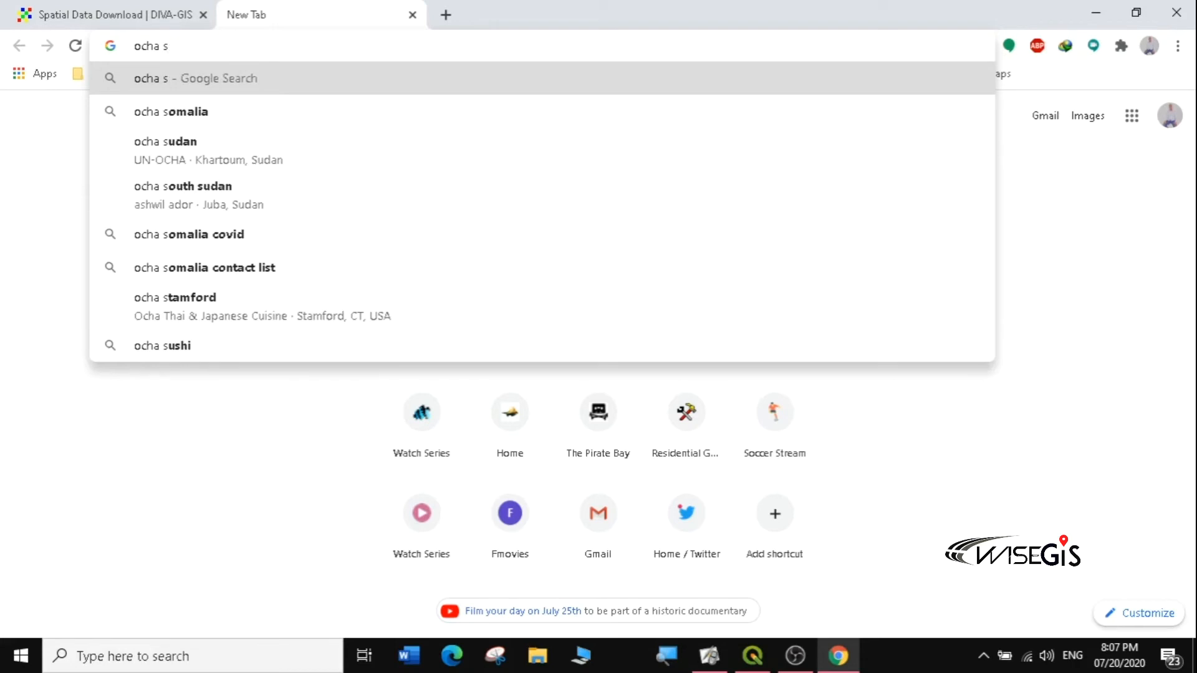
text(pati)
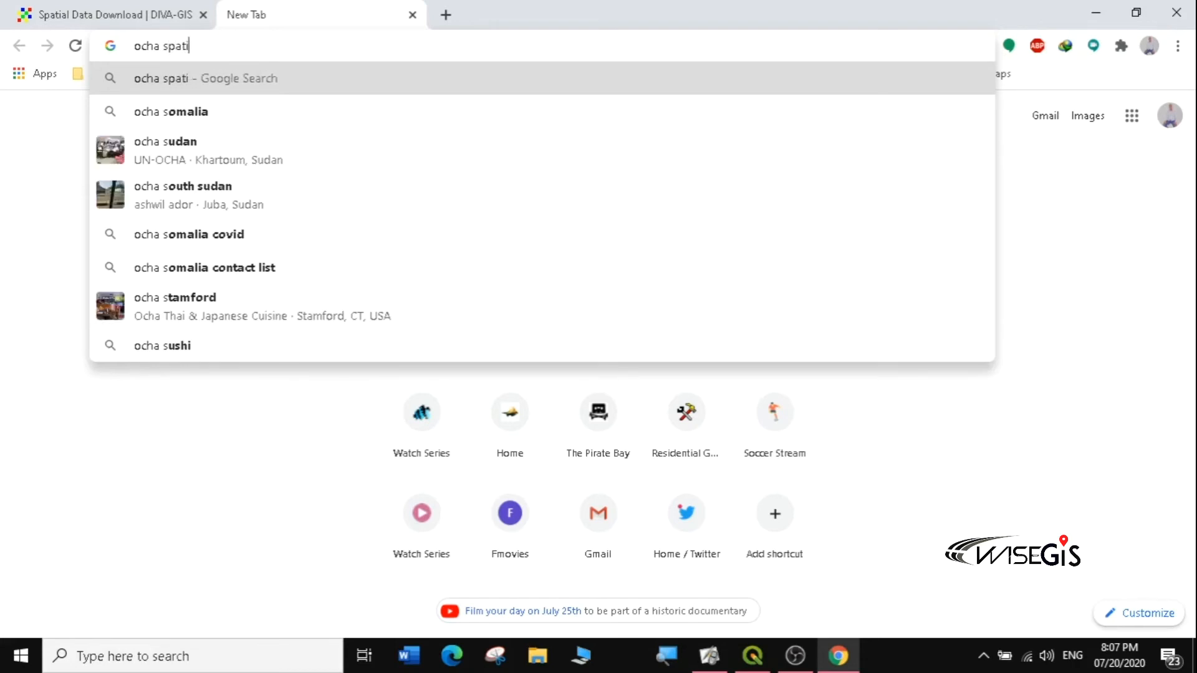
text(al data)
key(Return)
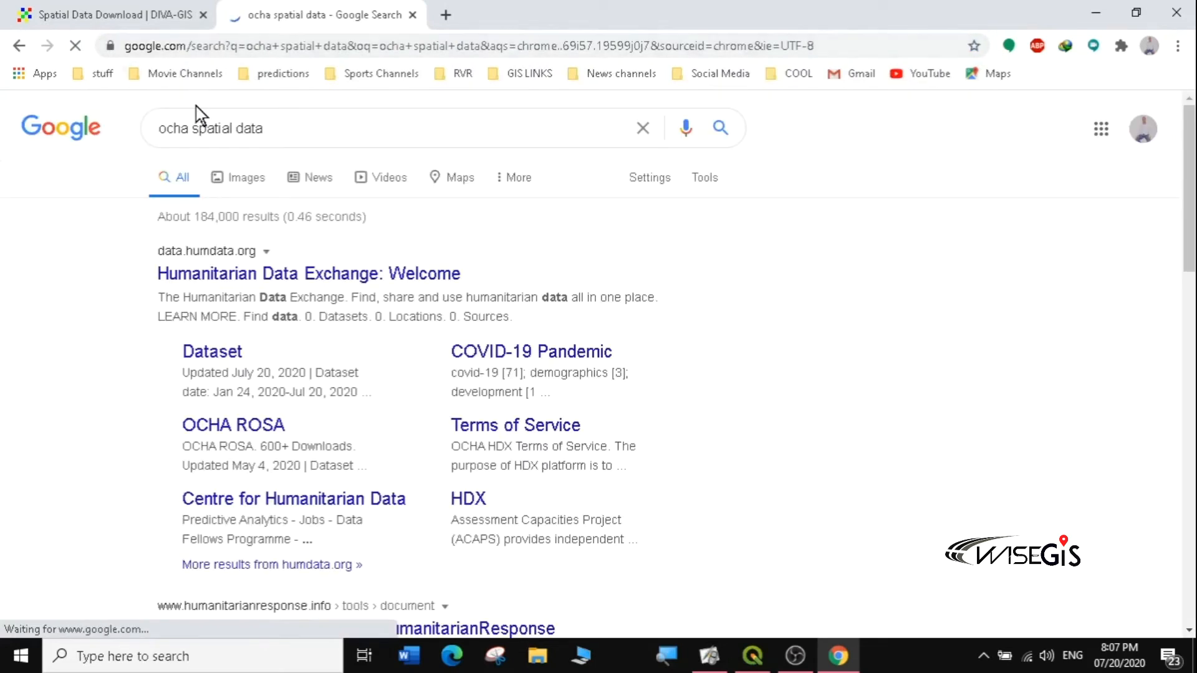
Step: Open Humanitarian Data Exchange (data.humdata.org) and search it for 'uganda' datasets
click(379, 274)
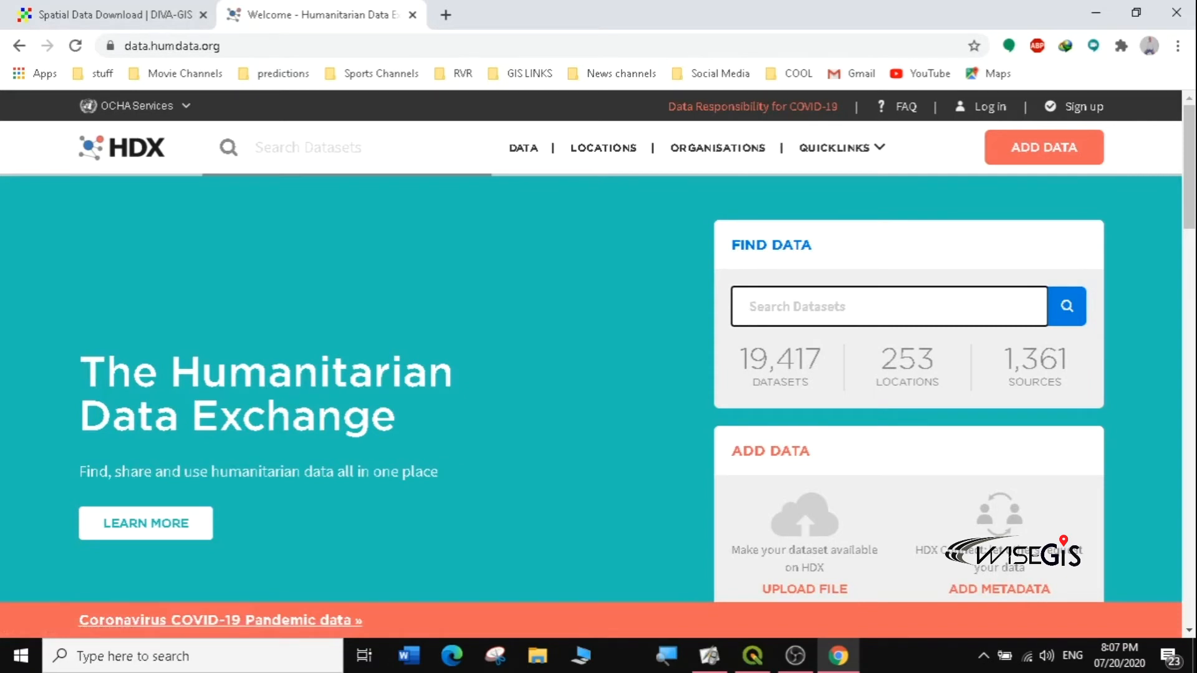
text(uganda)
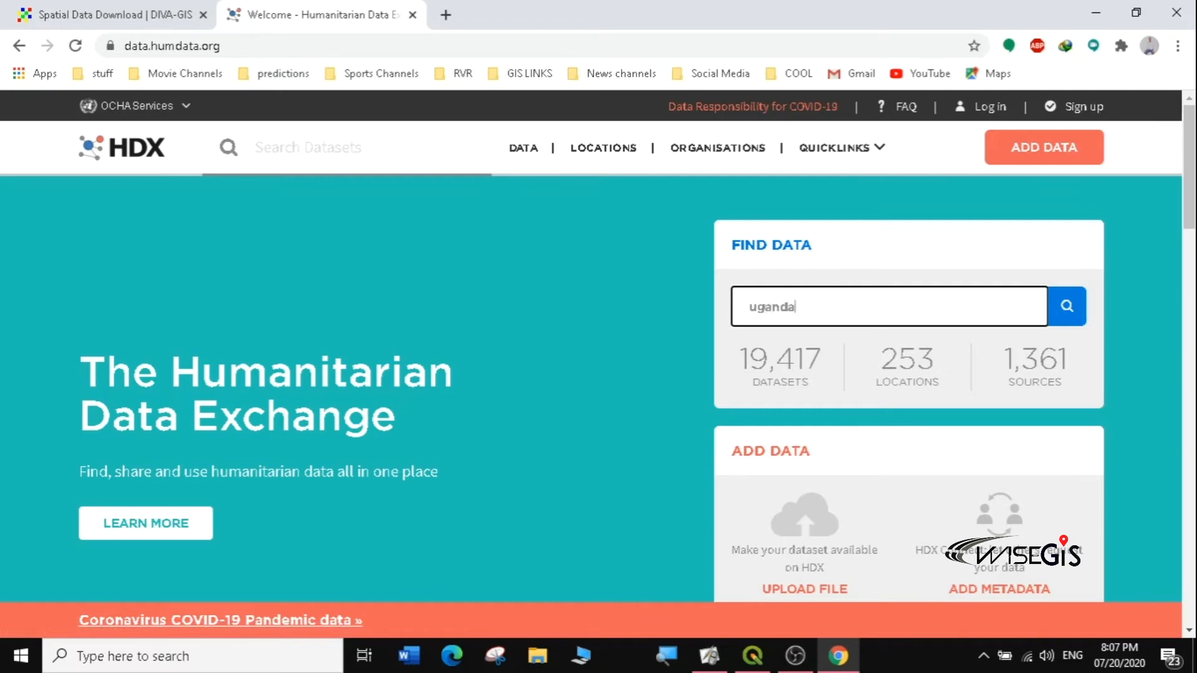
click(1067, 320)
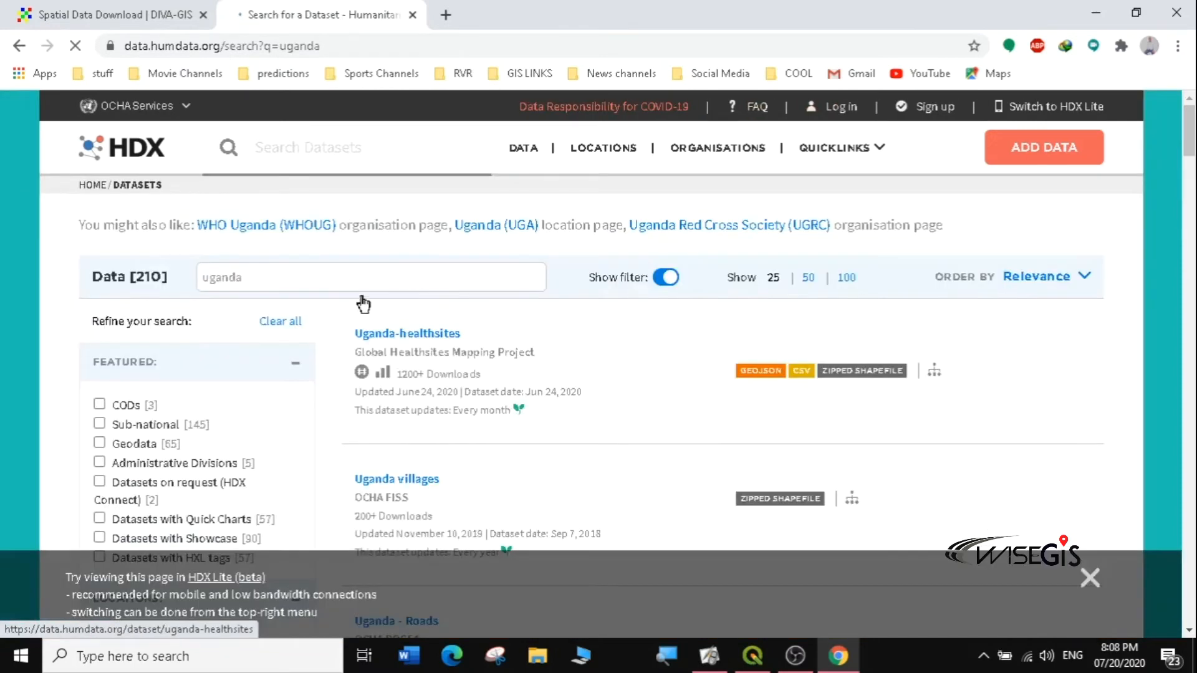
drag(1192, 134, 1194, 151)
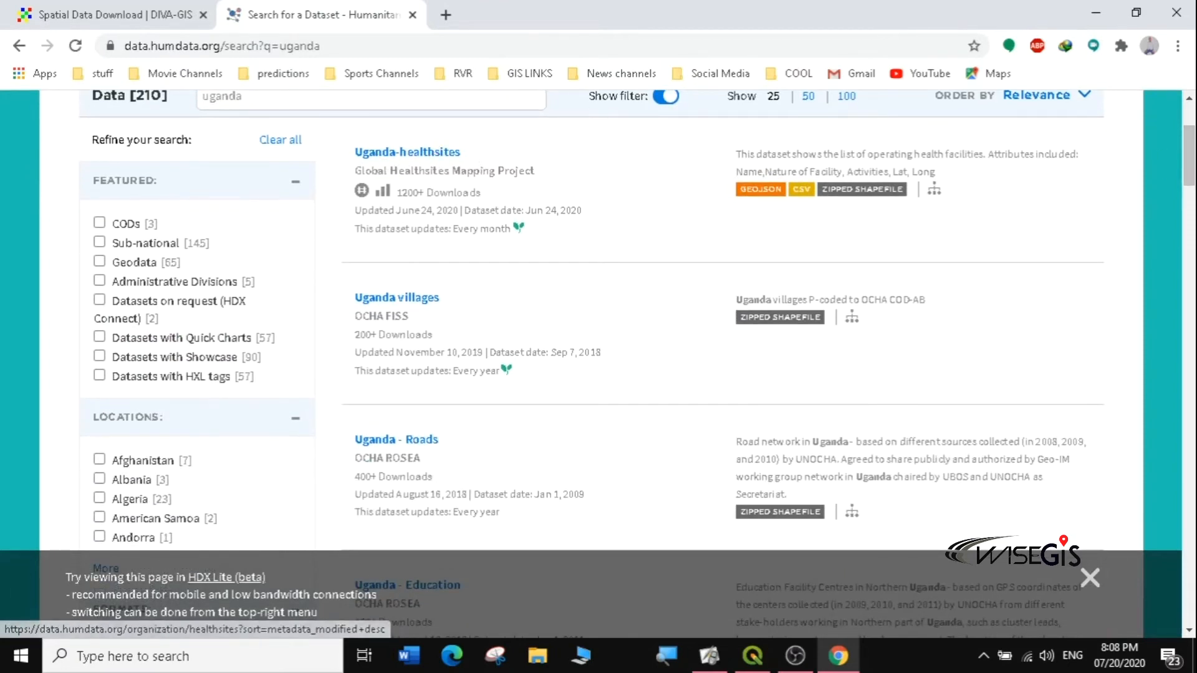
right_click(862, 200)
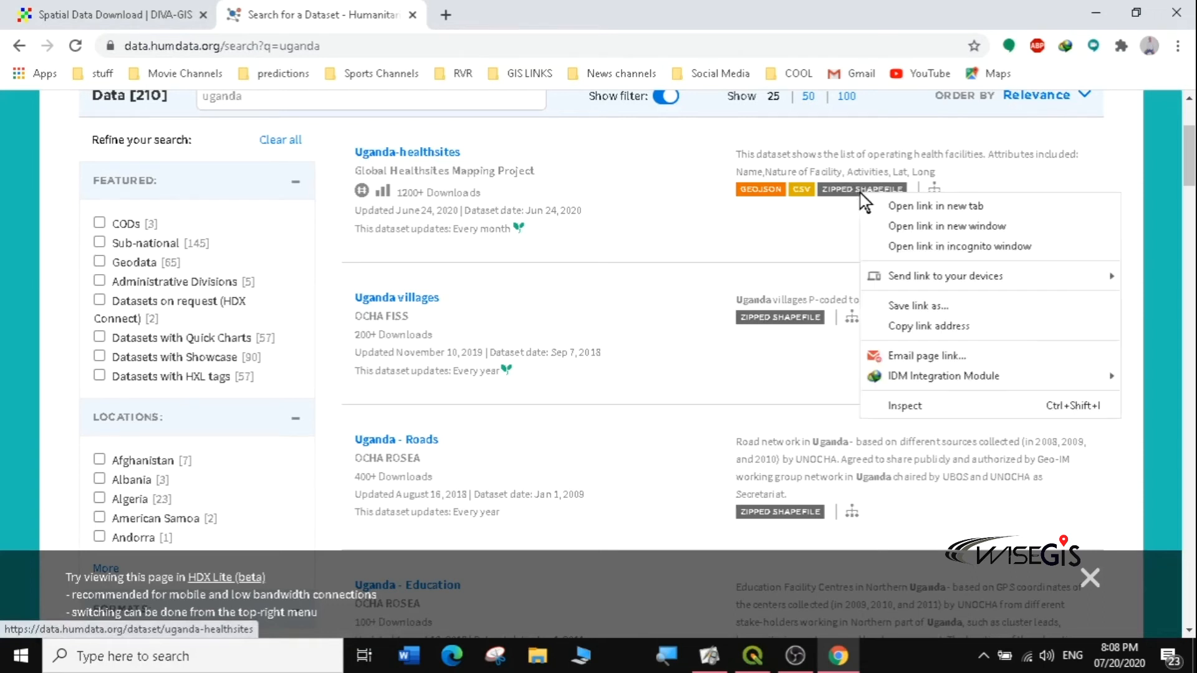
Step: Open the Uganda-healthsites dataset page in a new tab
click(891, 211)
click(526, 22)
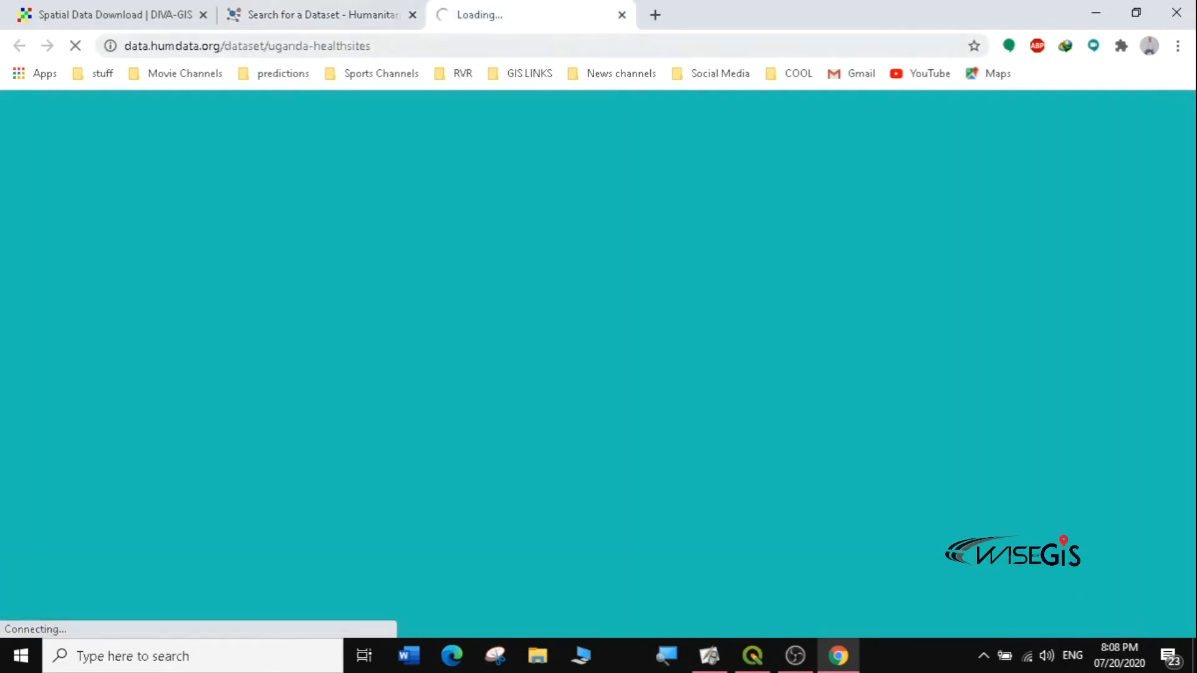
click(302, 14)
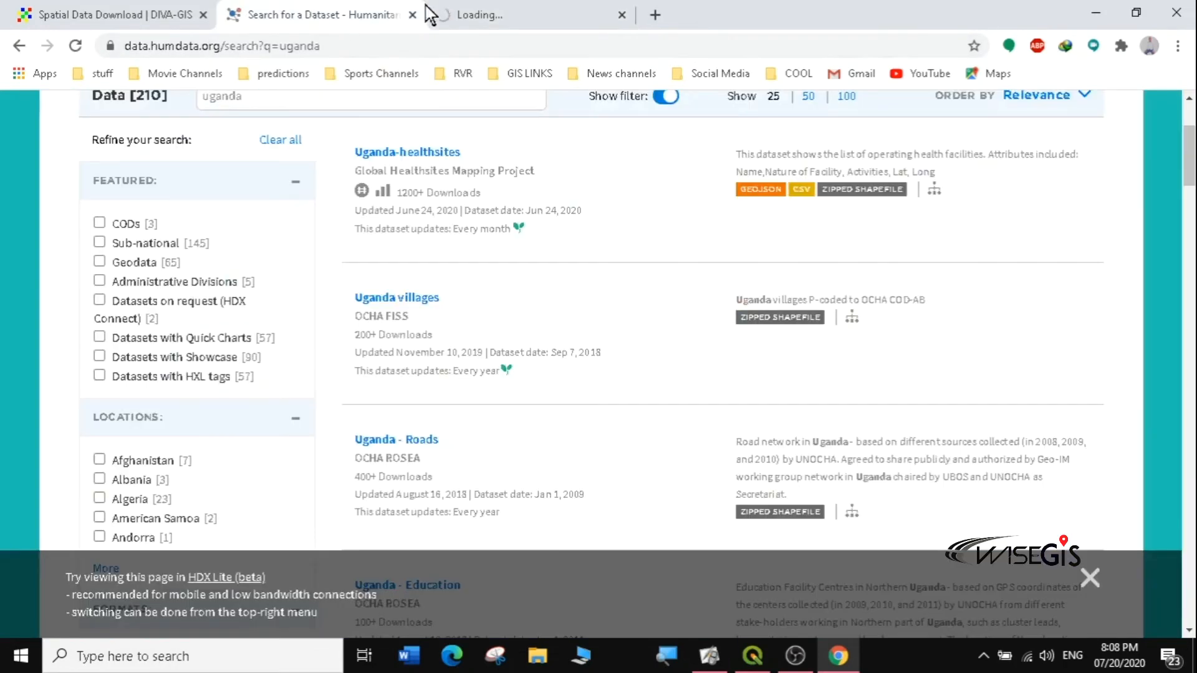
click(448, 11)
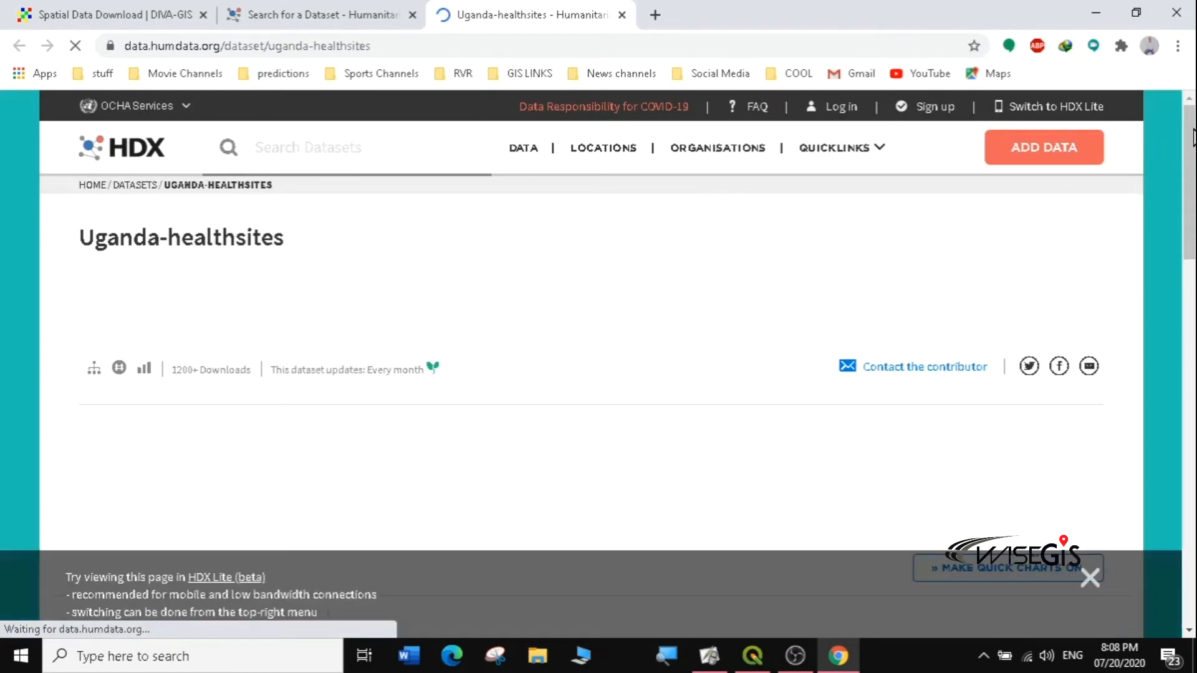
scroll(1169, 147, down, 3)
scroll(599, 364, down, 5)
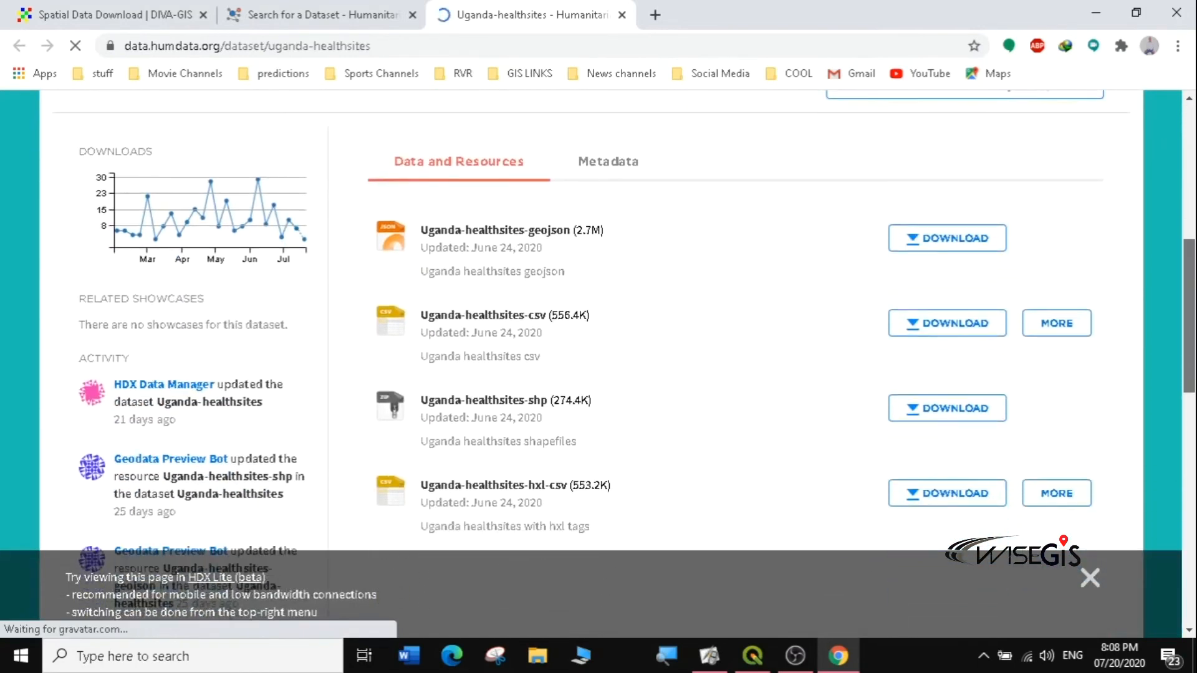
scroll(1182, 168, up, 5)
scroll(1188, 159, down, 3)
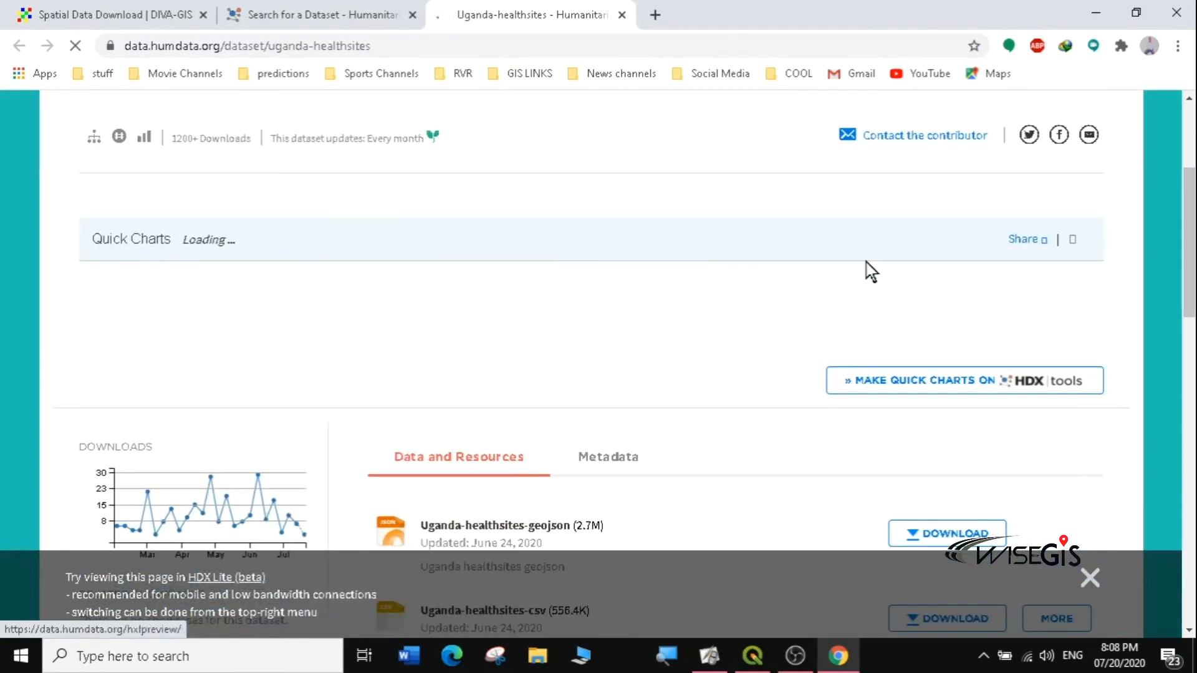
scroll(1187, 203, down, 6)
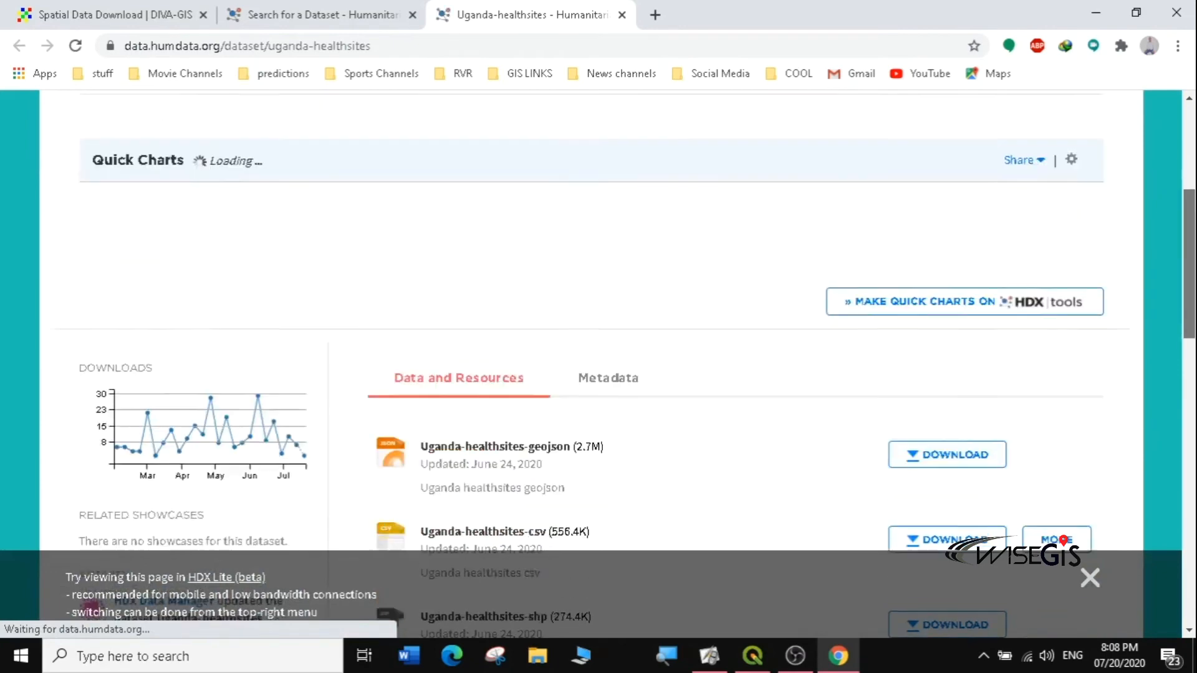
scroll(611, 365, up, 1)
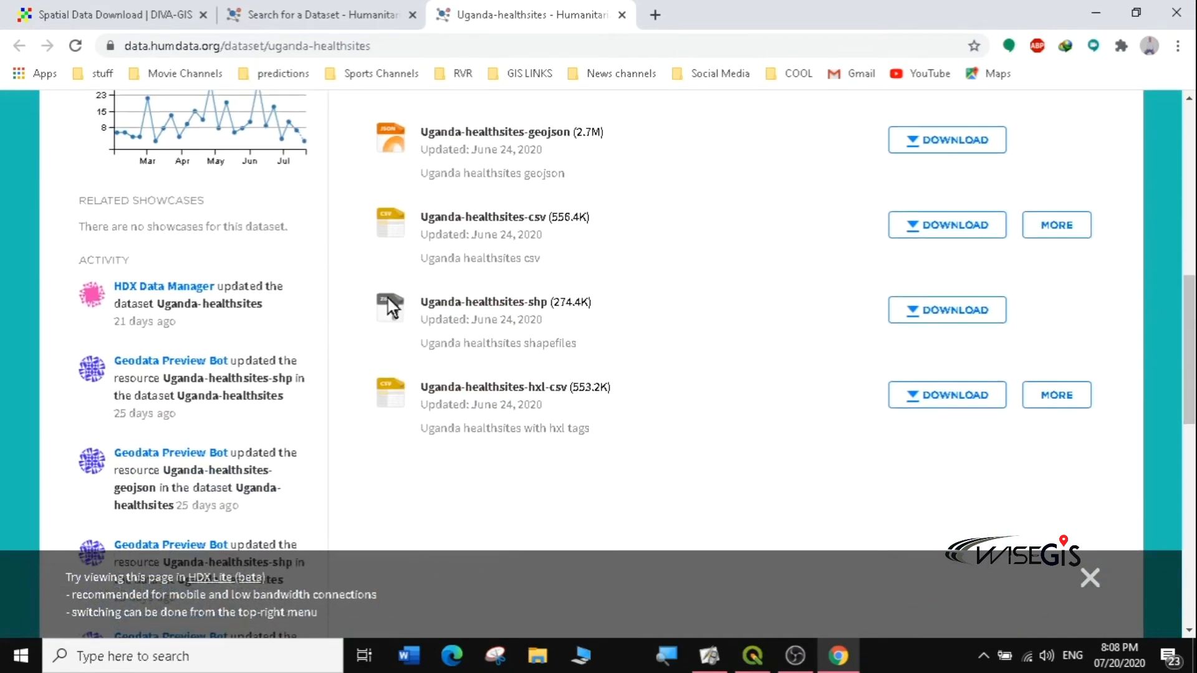
Step: Save the zipped shapefile as uganda-shapefiles.zip (265.36 KB) into Desktop\GIS\data
click(534, 306)
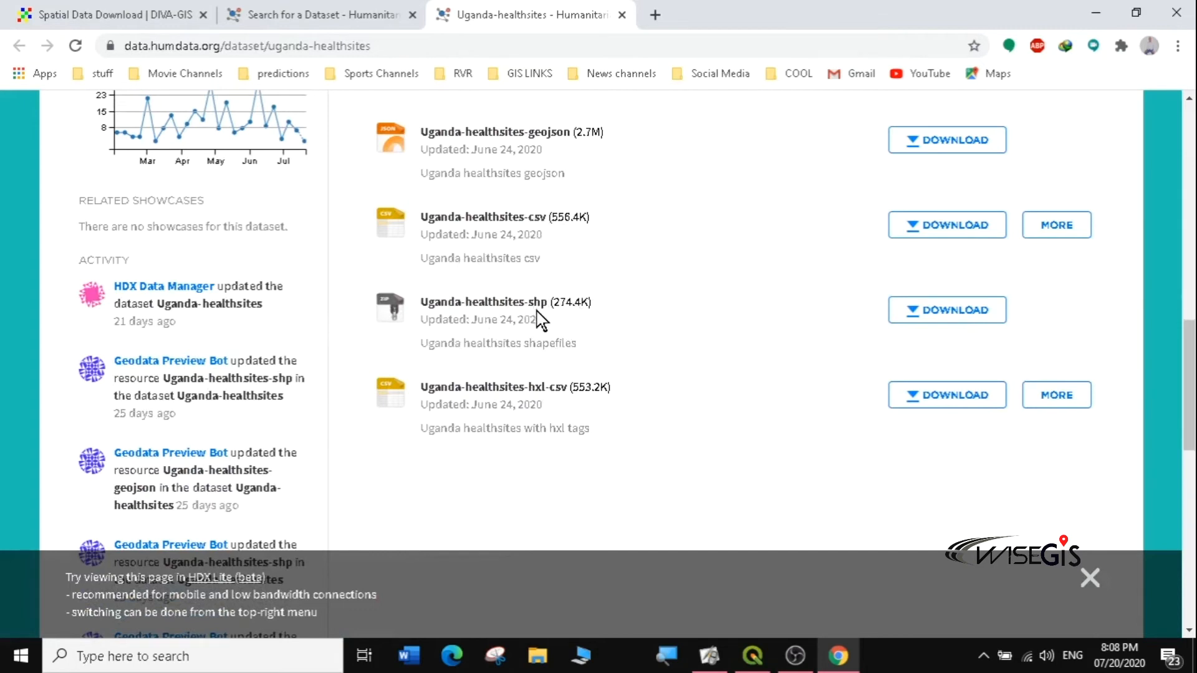
click(938, 314)
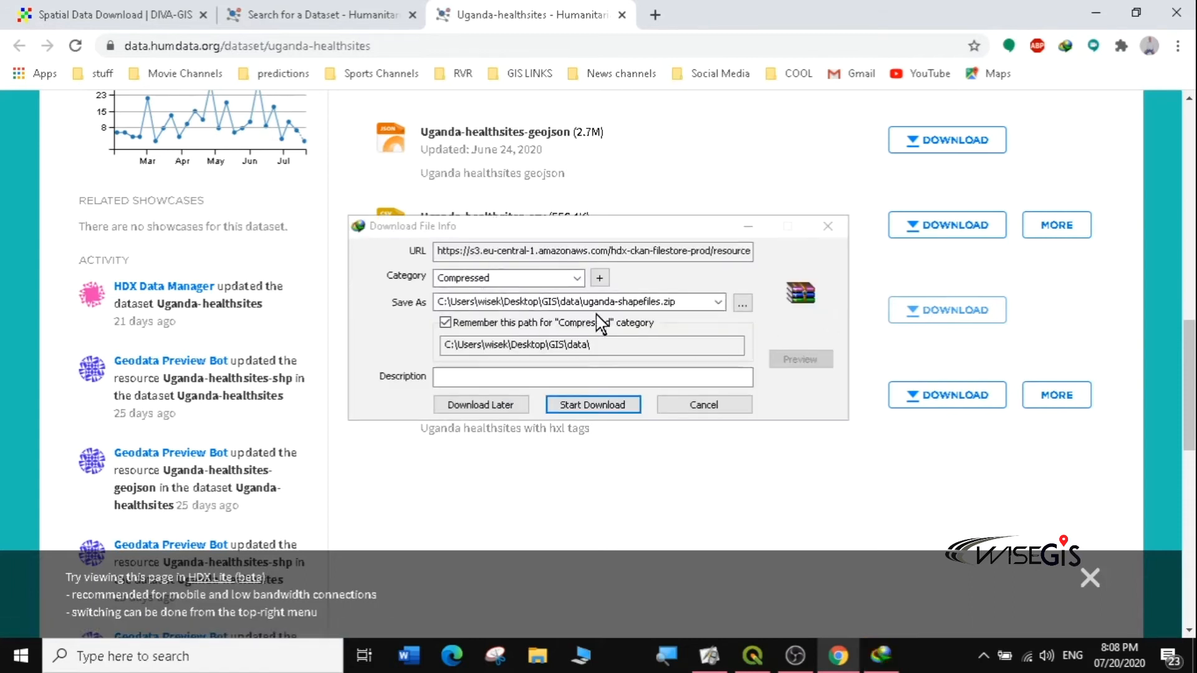
click(596, 405)
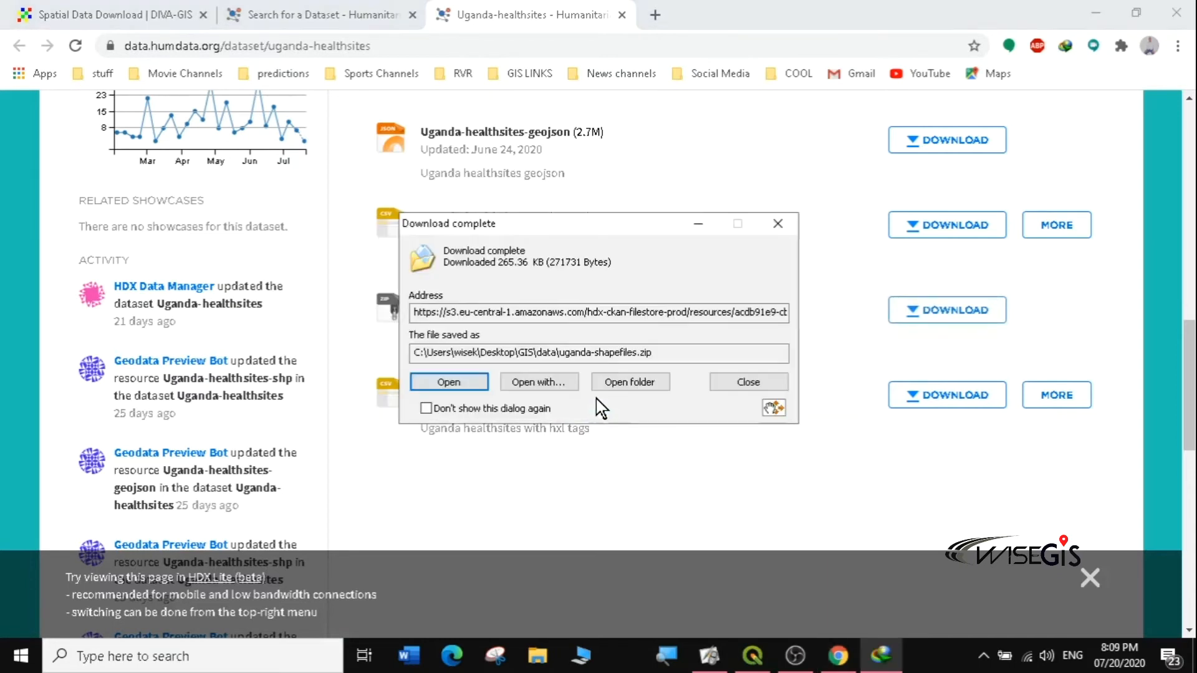
click(777, 225)
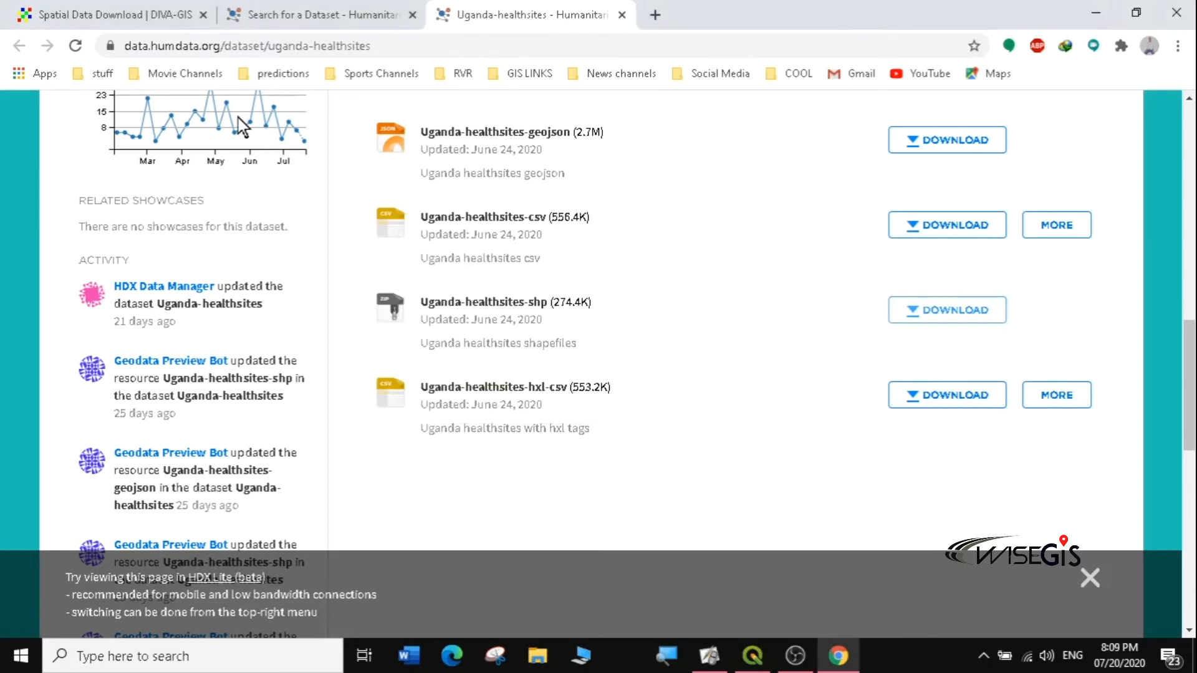
click(287, 8)
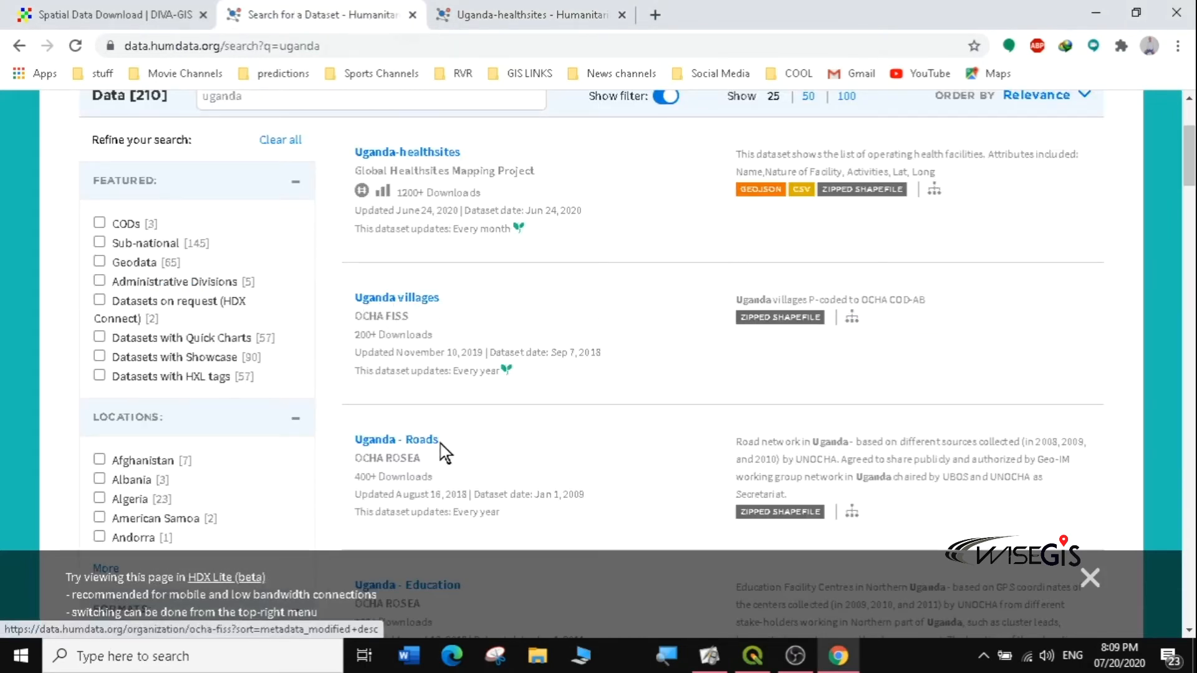
Step: Open Uganda - Roads and save uganda_roads_feb2009.zip (555.03 KB) into Desktop\GIS\data
click(792, 519)
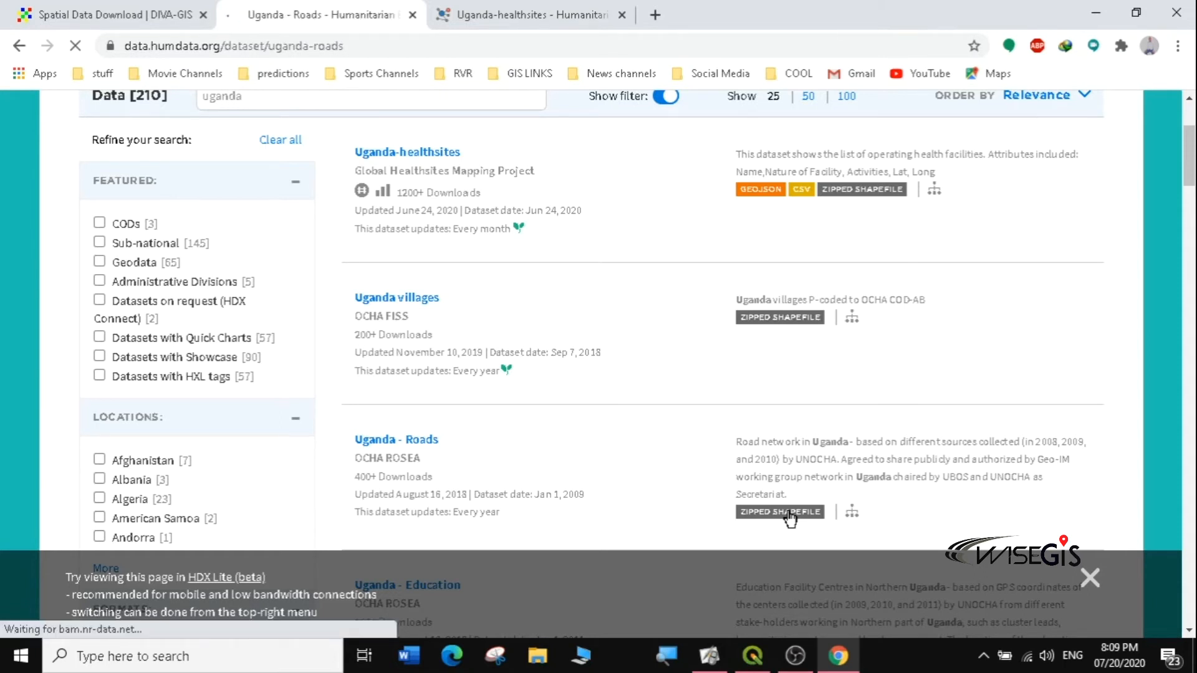
drag(1191, 141, 1195, 314)
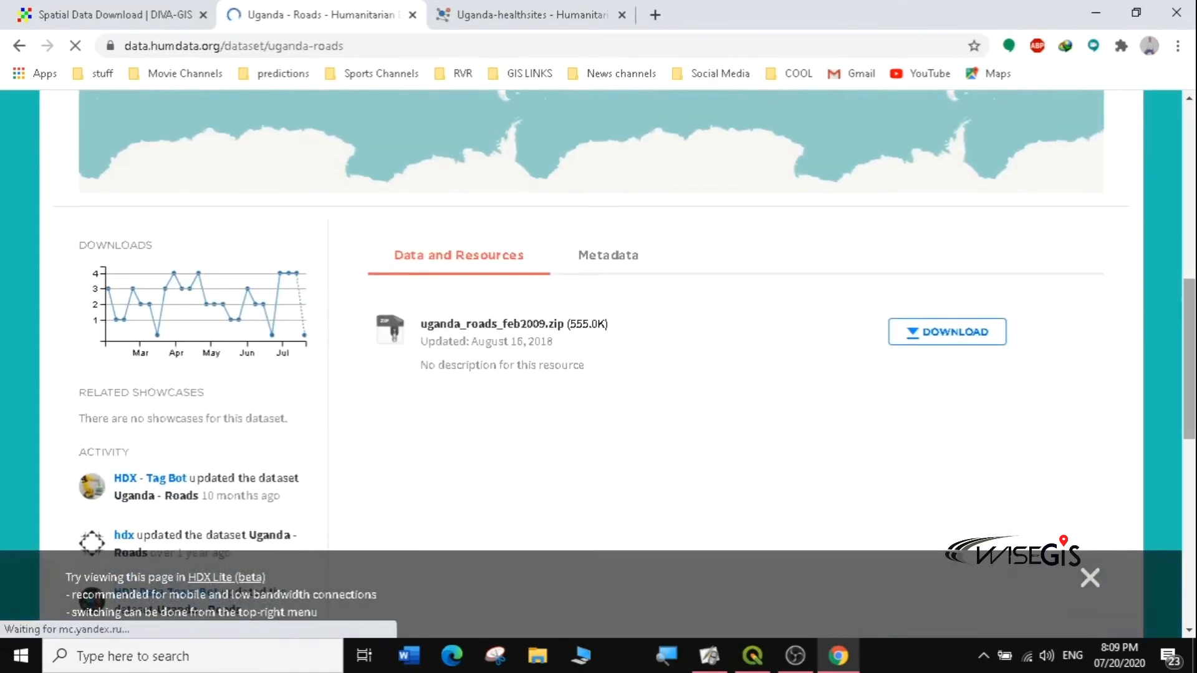
scroll(1176, 207, up, 5)
scroll(1175, 237, down, 2)
scroll(1174, 258, down, 2)
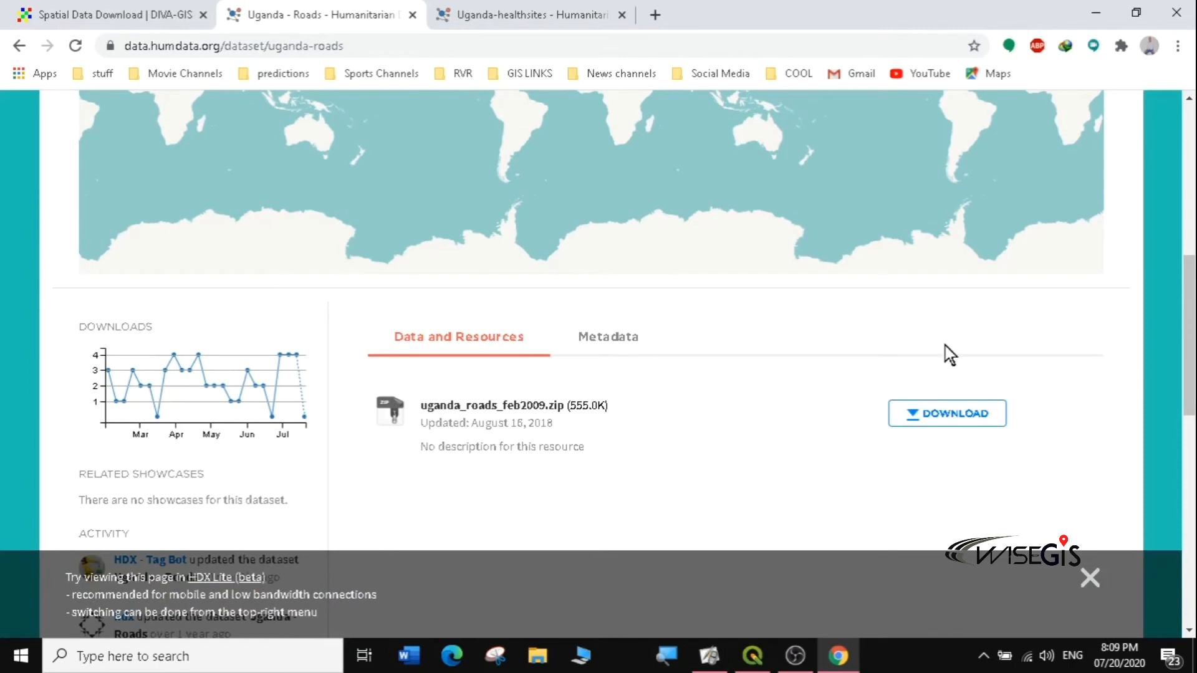
click(942, 419)
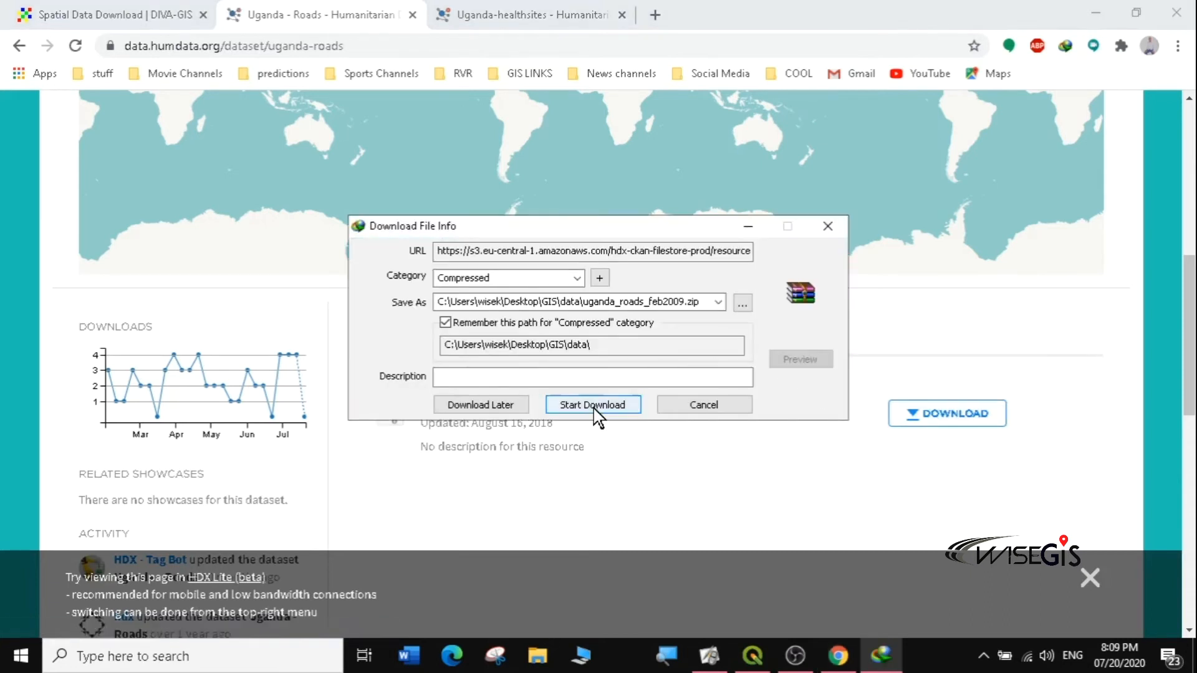
click(592, 407)
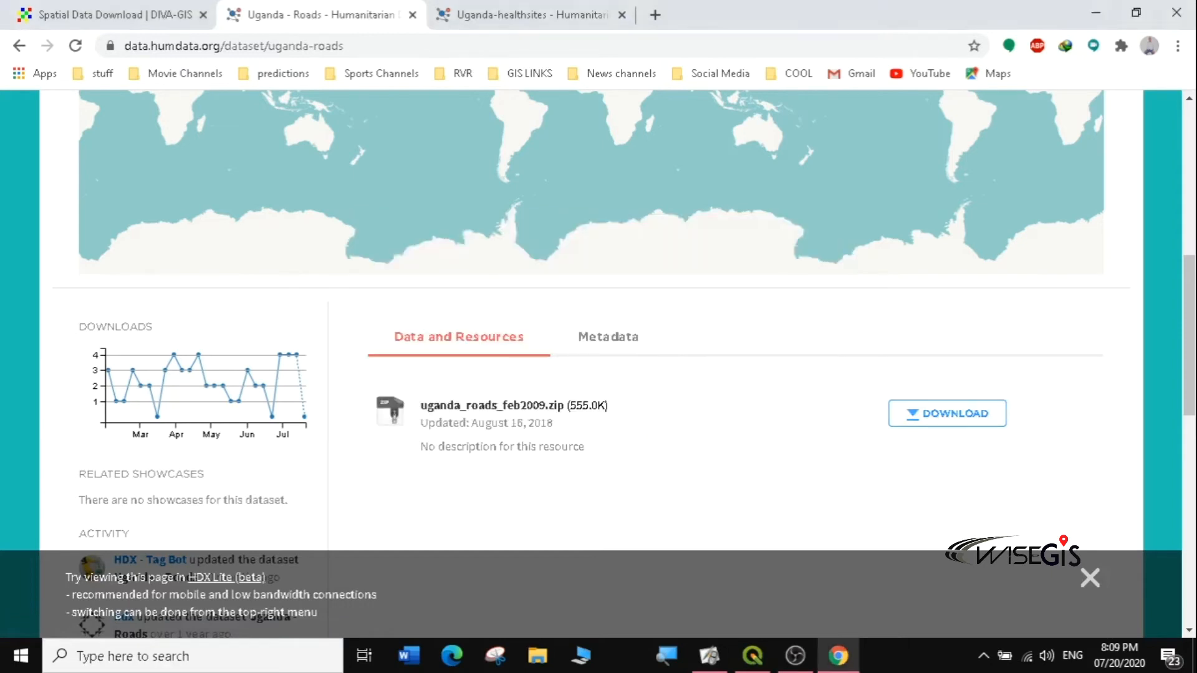
click(685, 150)
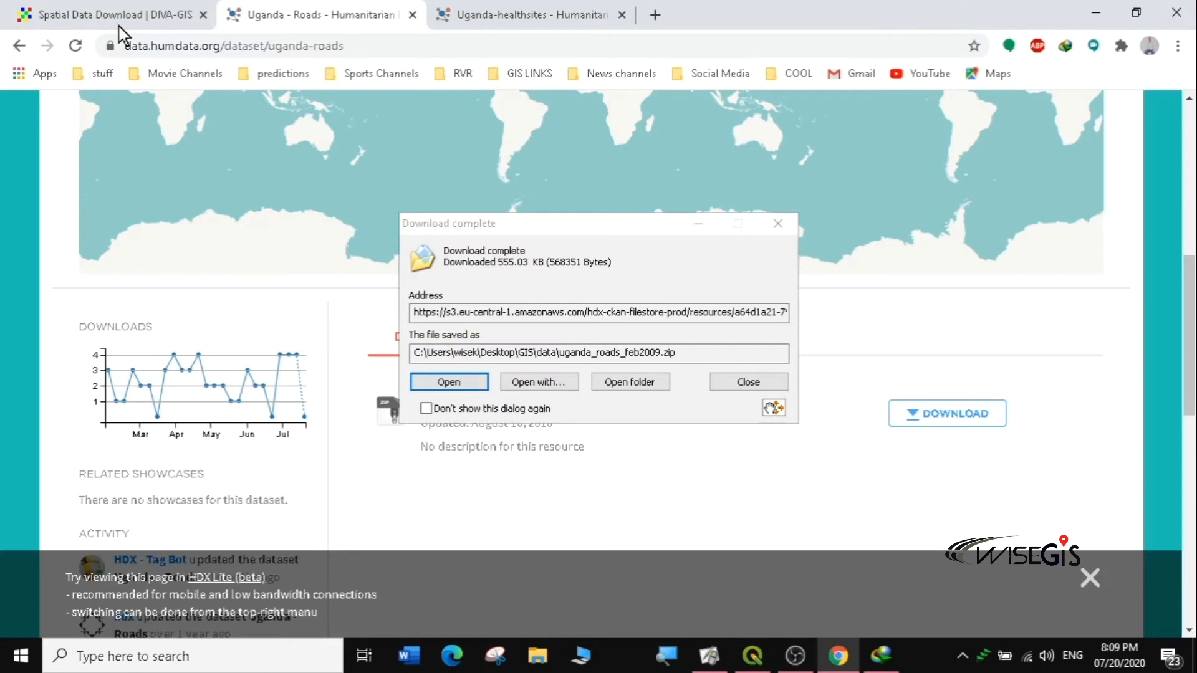
click(777, 223)
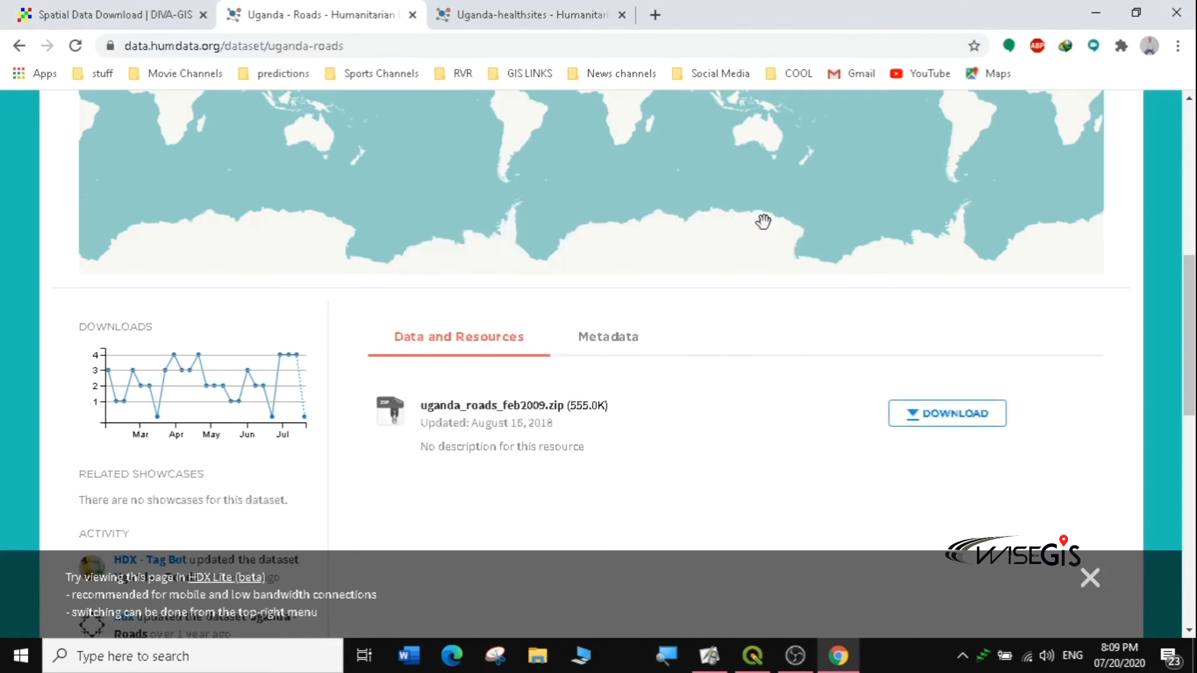
click(15, 44)
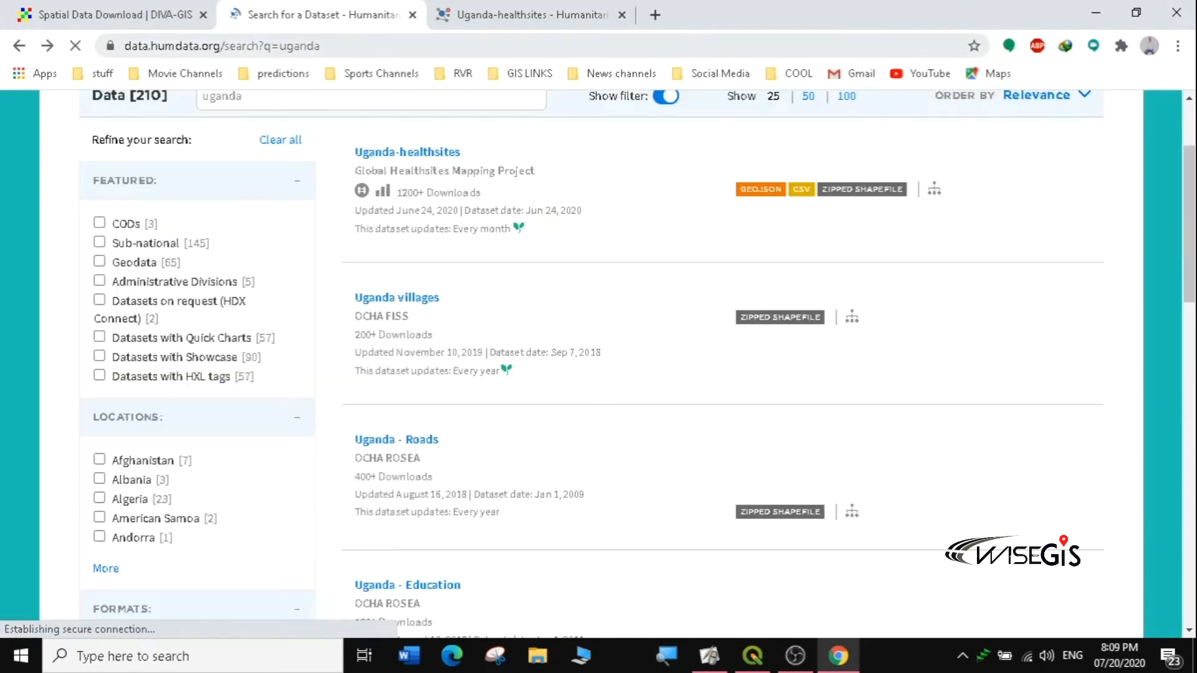
Step: Scroll the Uganda results and open Uganda - Subnational Administrative Boundaries via its ZIPPED SHAPEFILES link
scroll(1039, 359, down, 5)
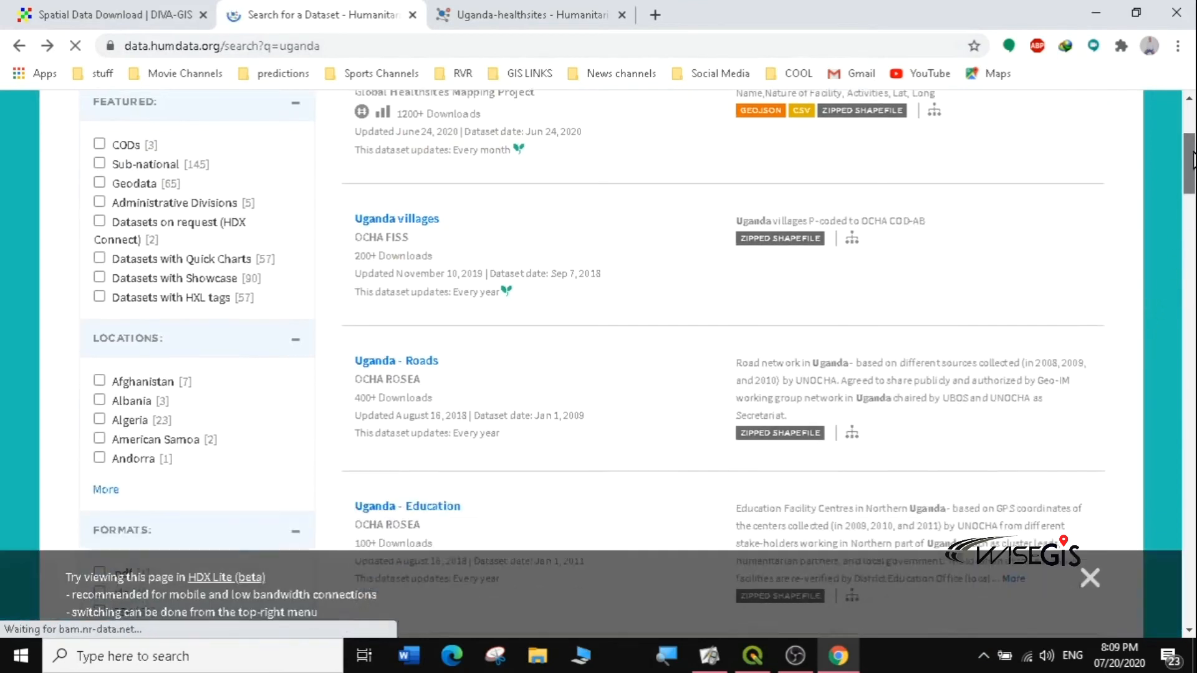
scroll(624, 362, down, 3)
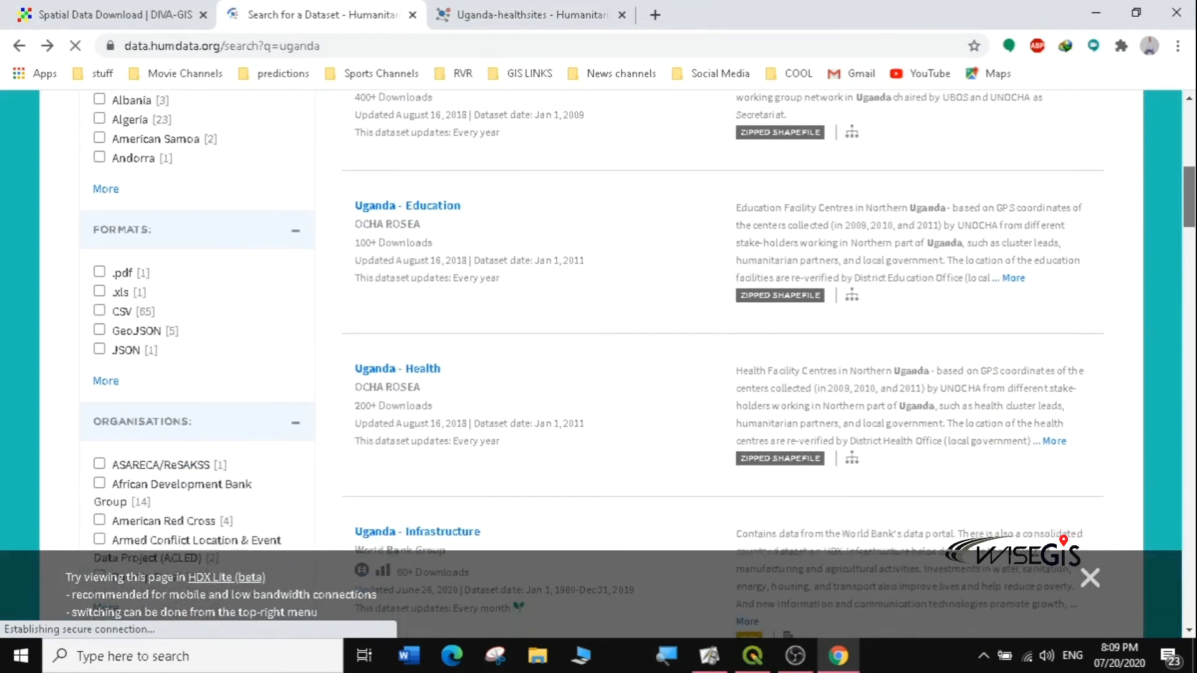
scroll(624, 362, down, 6)
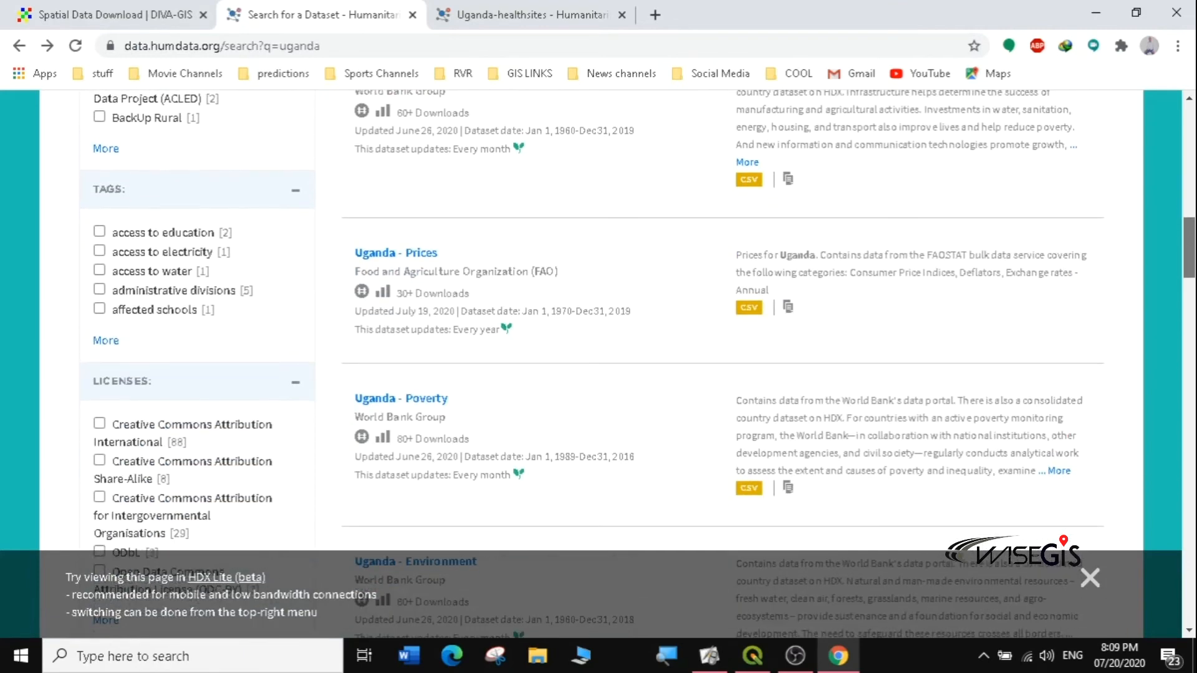
scroll(623, 362, down, 3)
scroll(623, 362, down, 4)
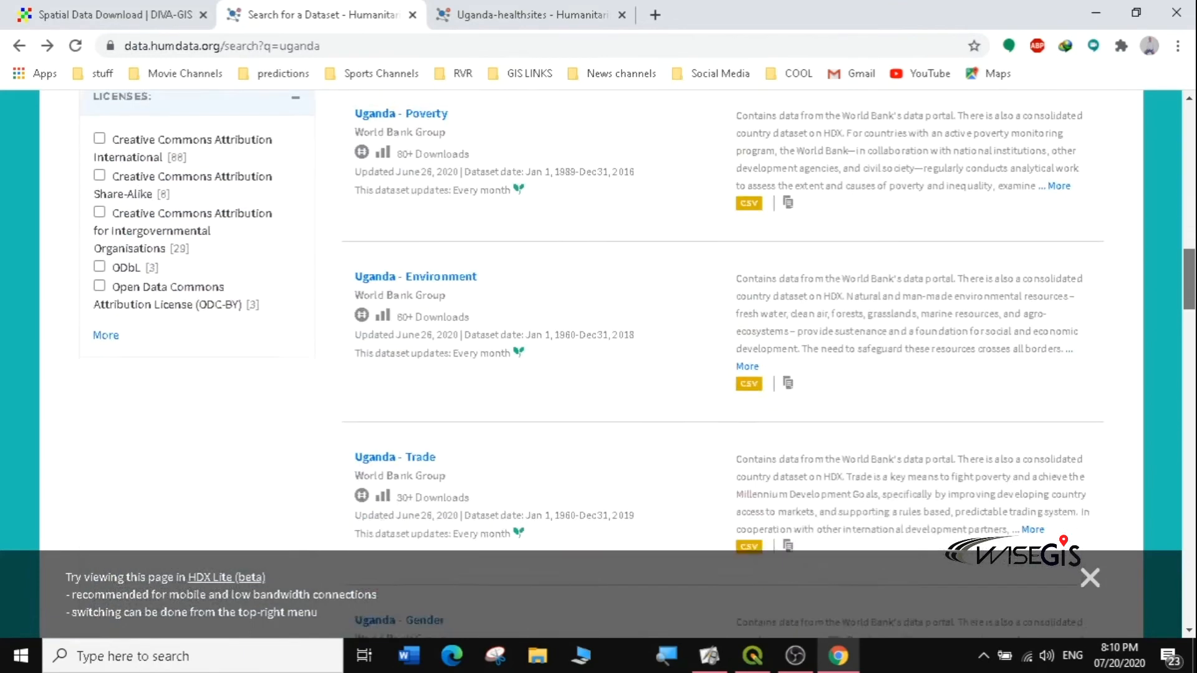
scroll(361, 589, down, 10)
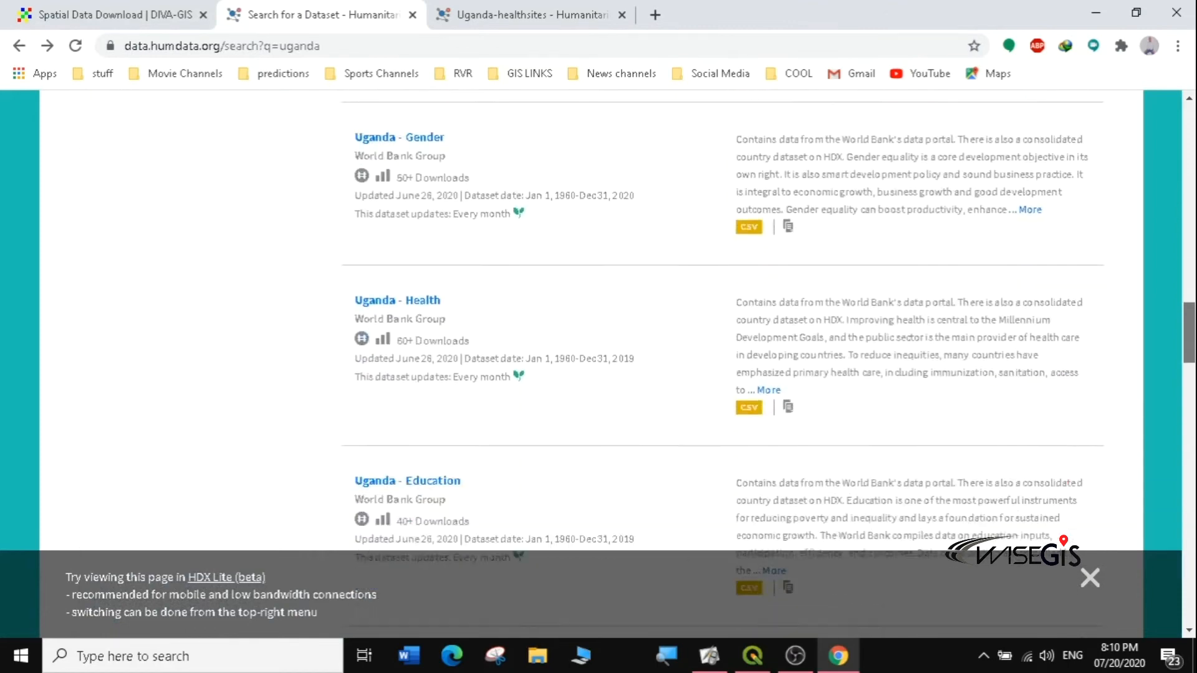
scroll(624, 362, down, 5)
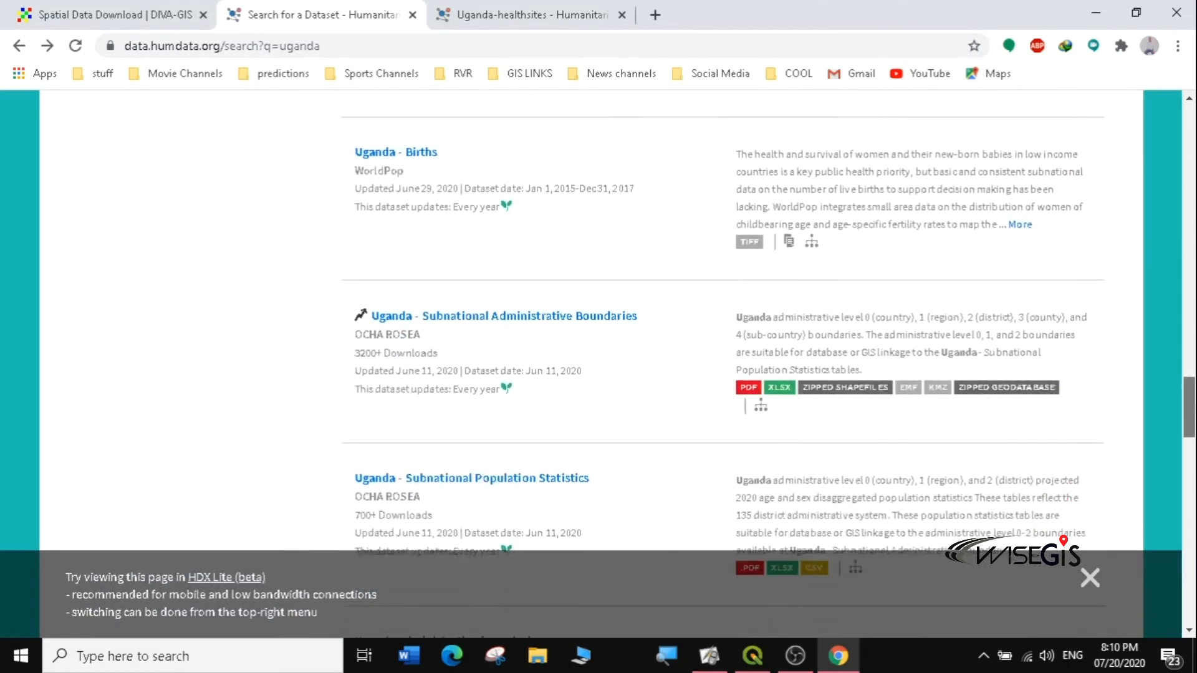
drag(1195, 394, 1196, 402)
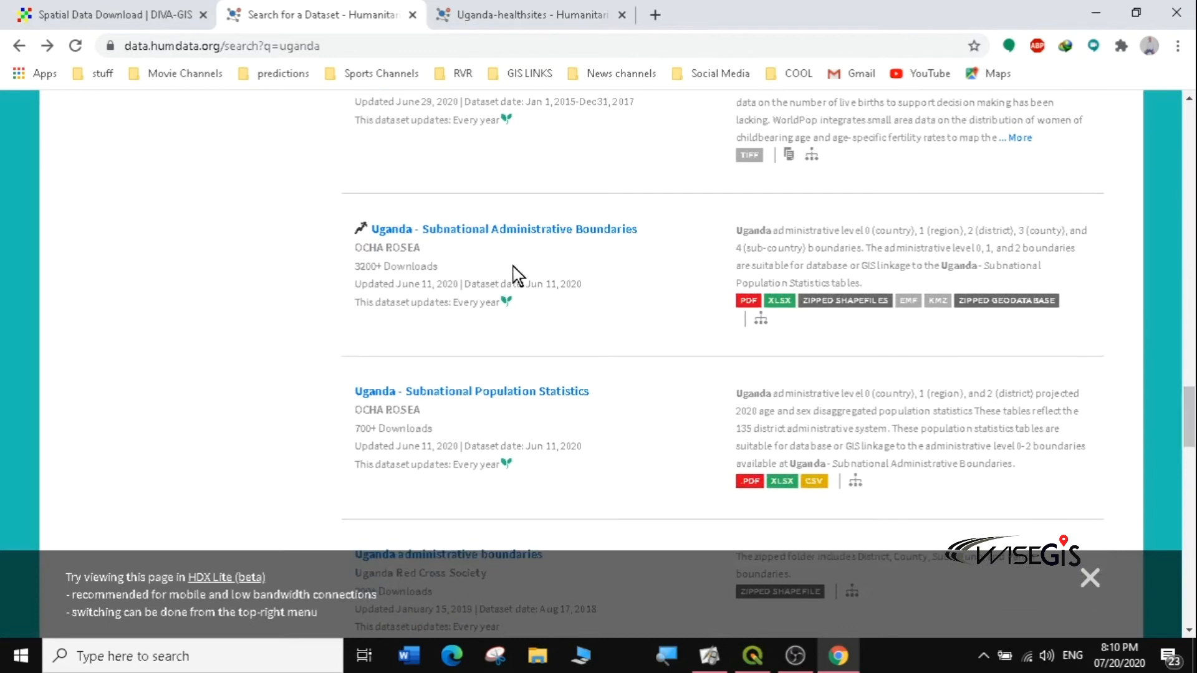
click(849, 305)
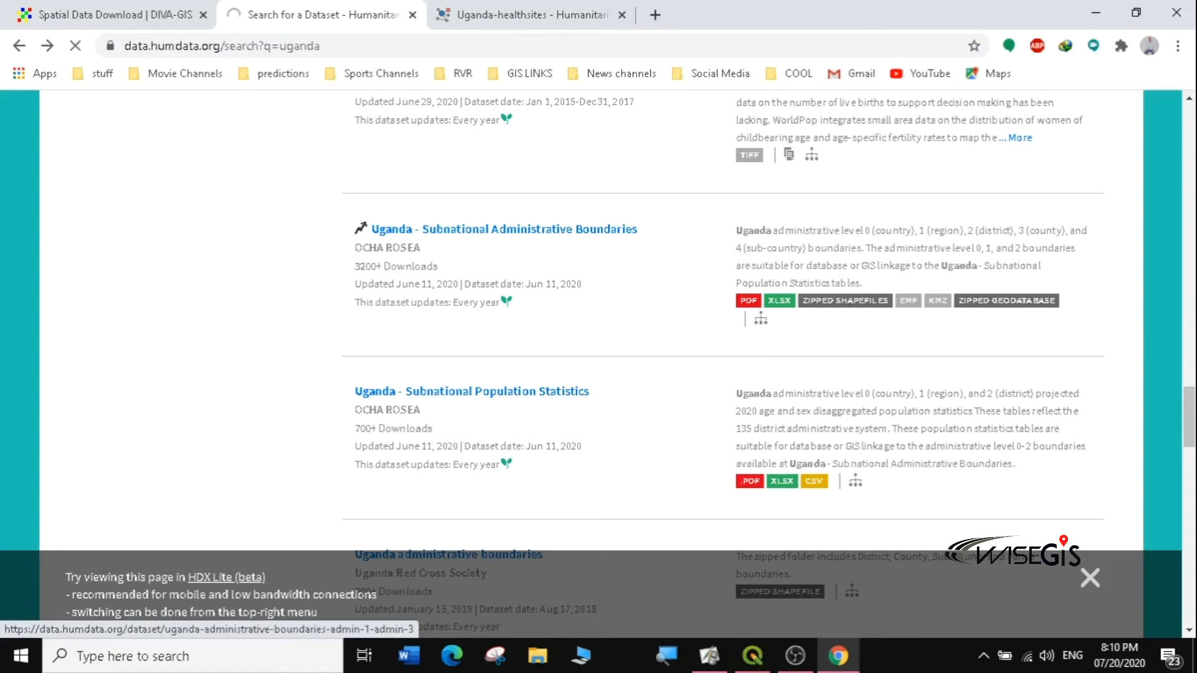
Step: Start downloading uga_admbnd_2020_SHP.zip (31.2 MB) into Desktop\GIS\data and minimize Chrome
click(846, 318)
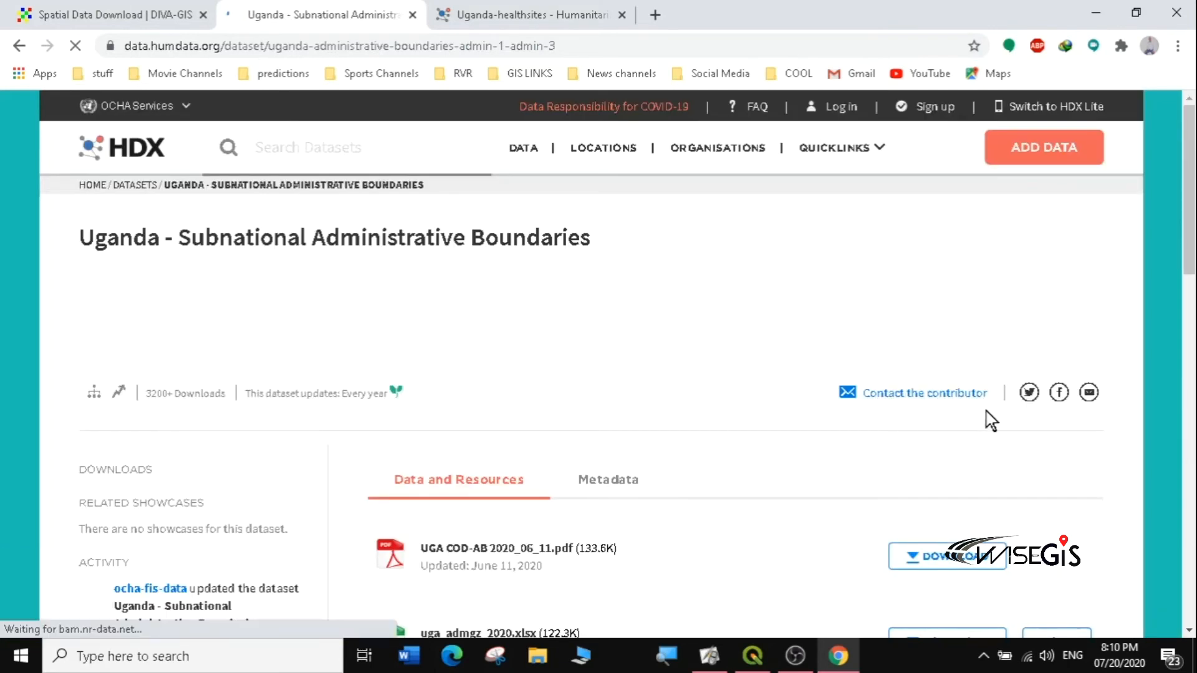
scroll(1173, 237, down, 6)
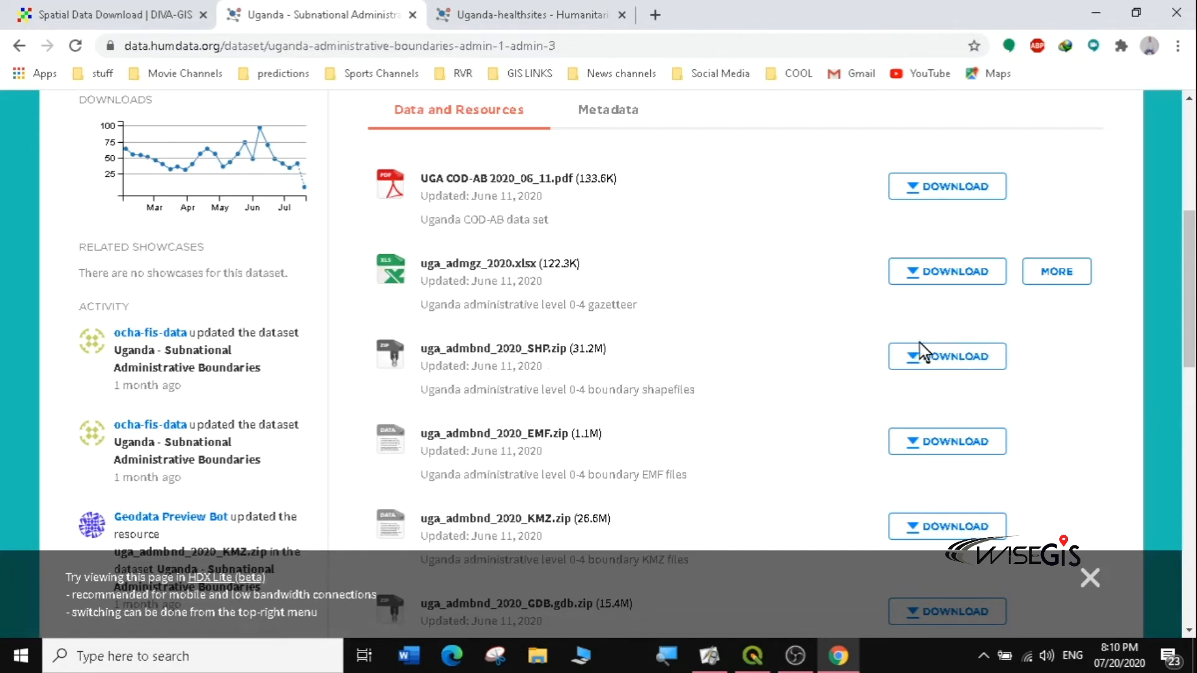
click(935, 360)
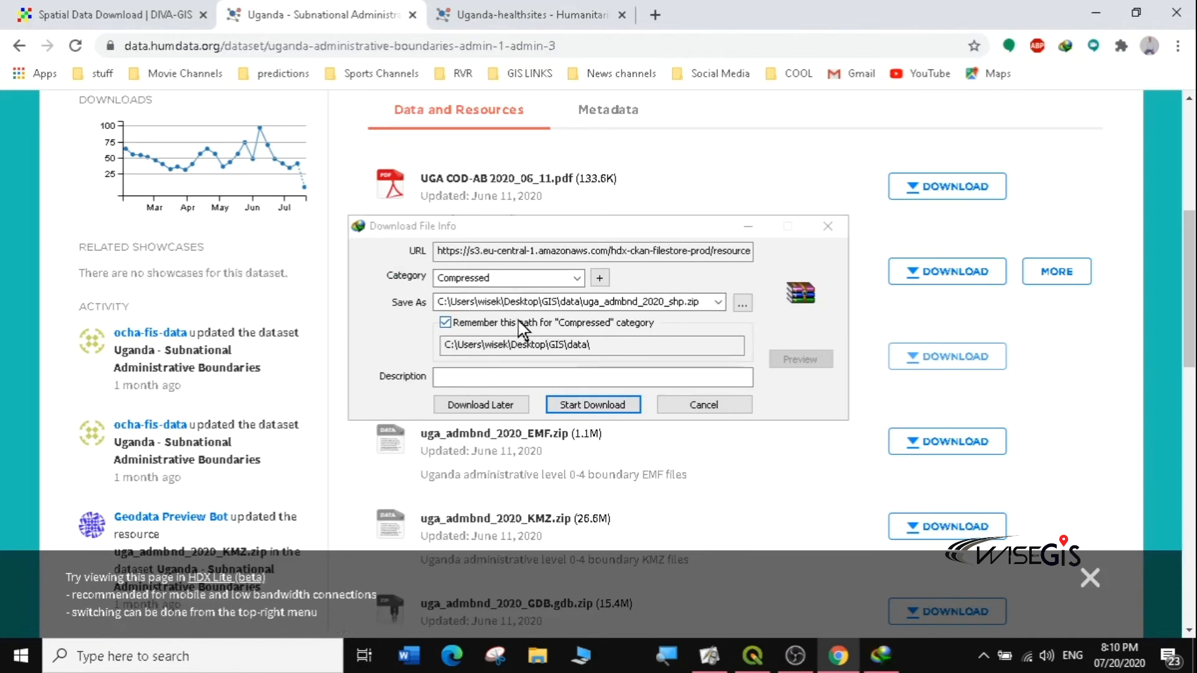
click(592, 405)
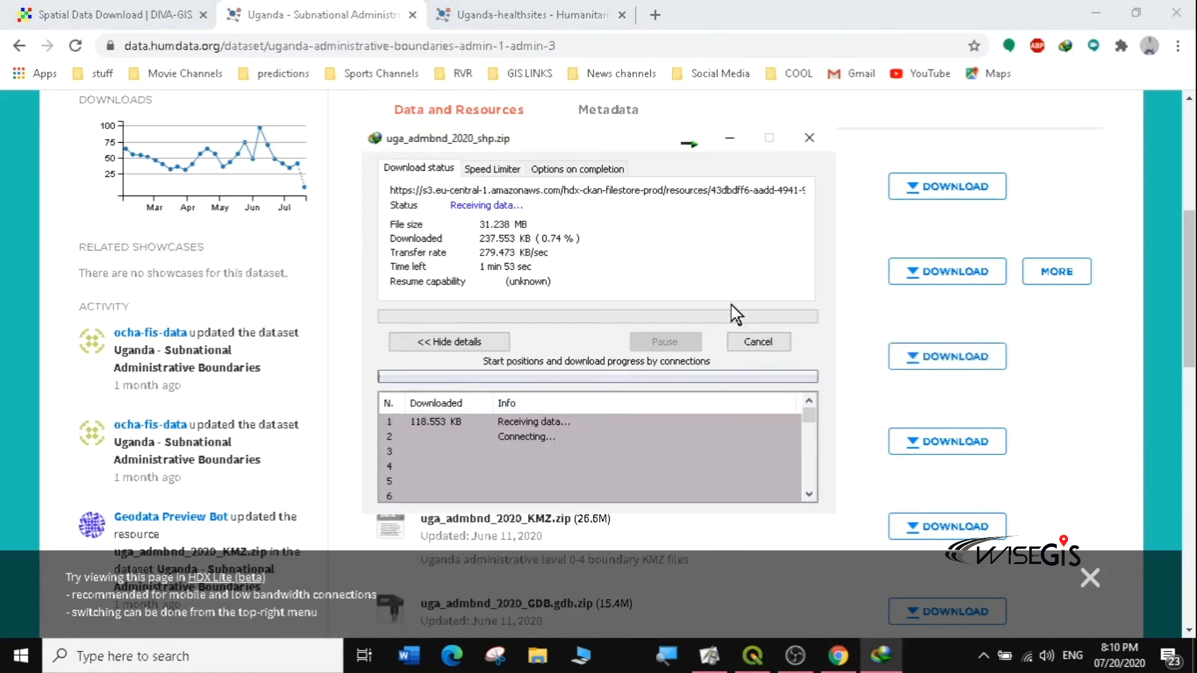
click(685, 140)
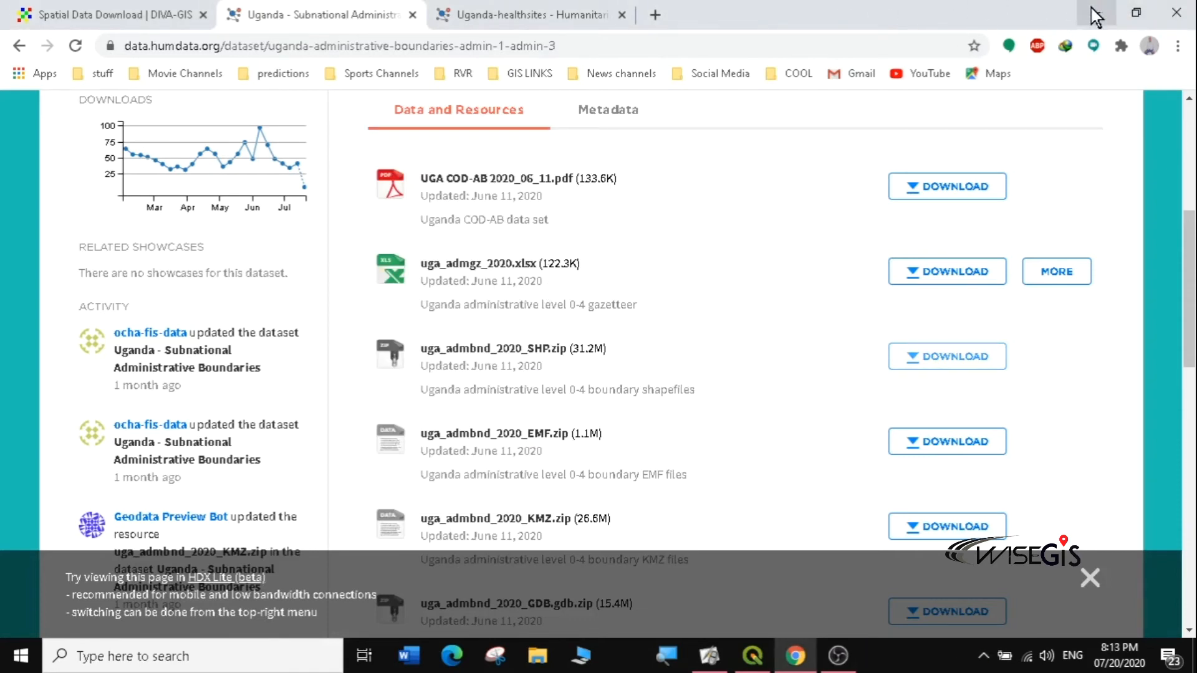
click(1099, 17)
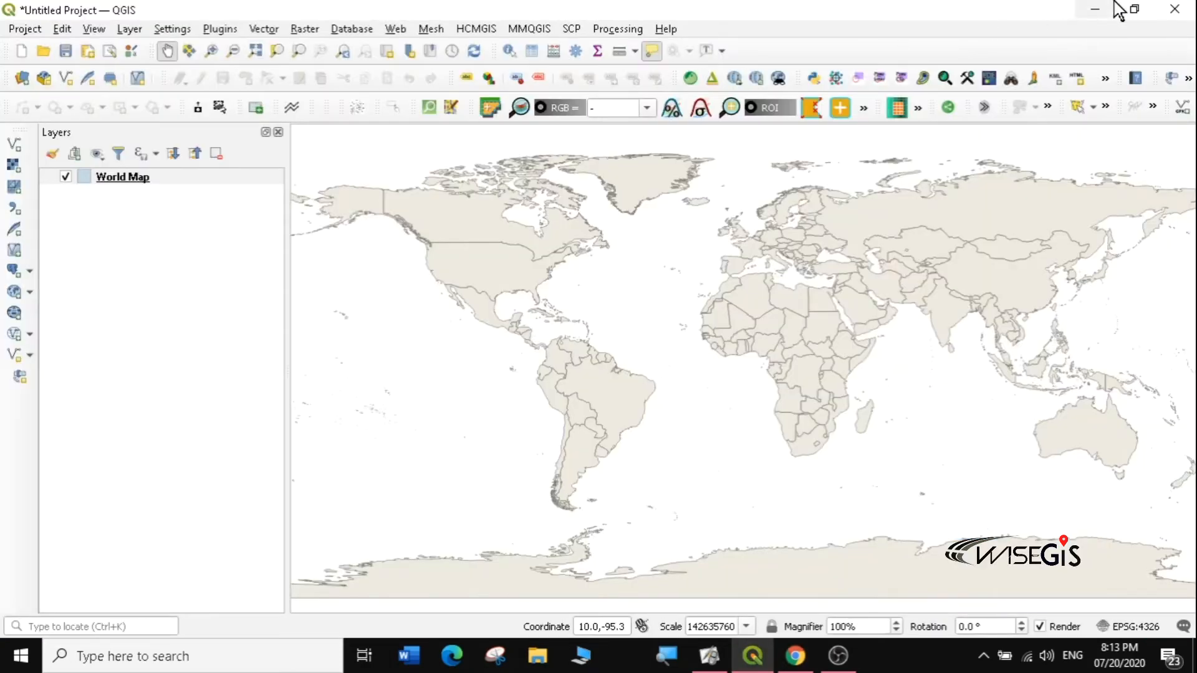
Step: Minimize QGIS and open the Desktop\GIS\data folder in File Explorer
click(1096, 14)
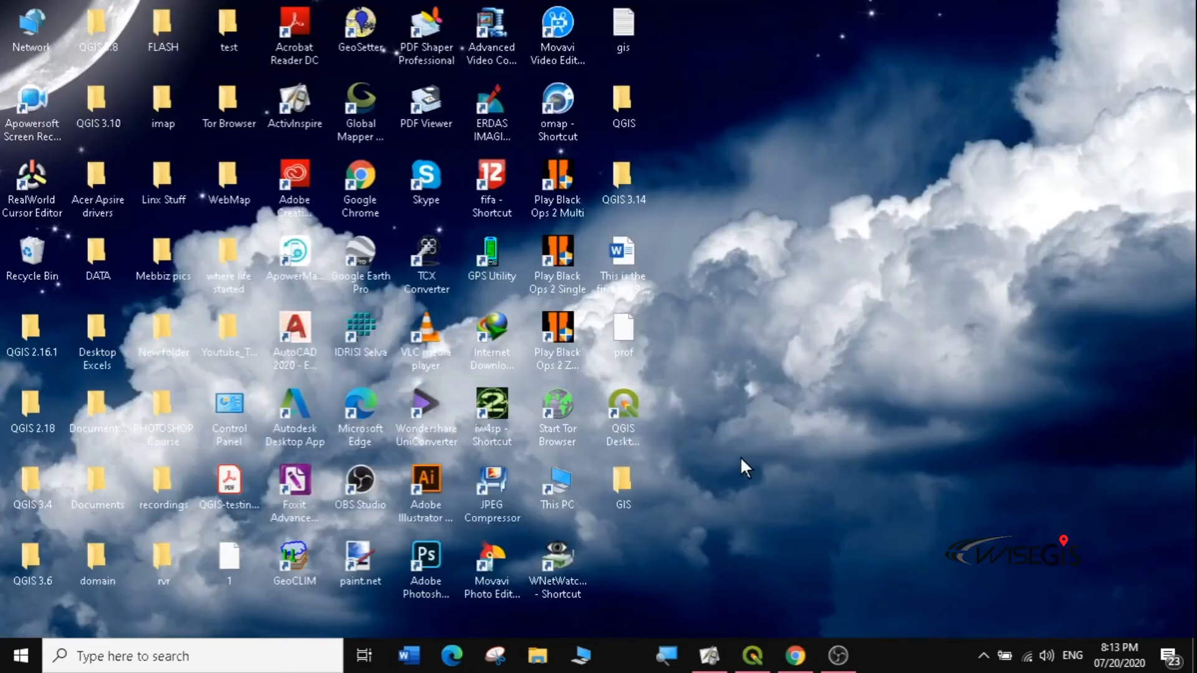
double_click(626, 484)
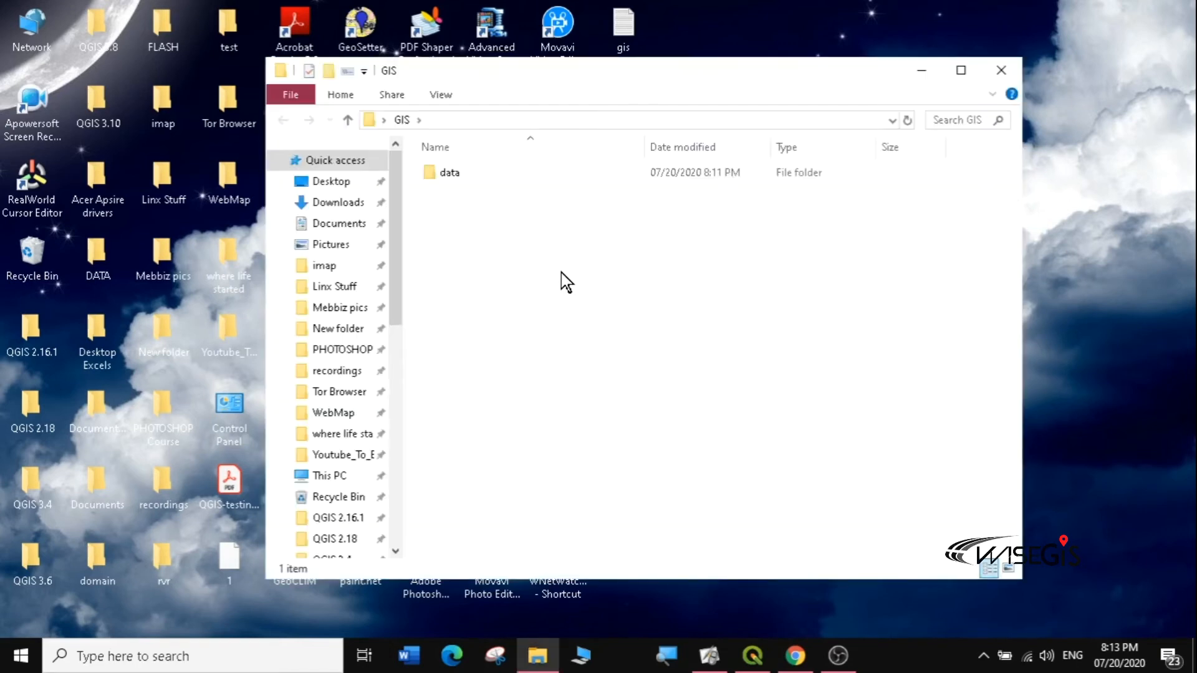
click(460, 182)
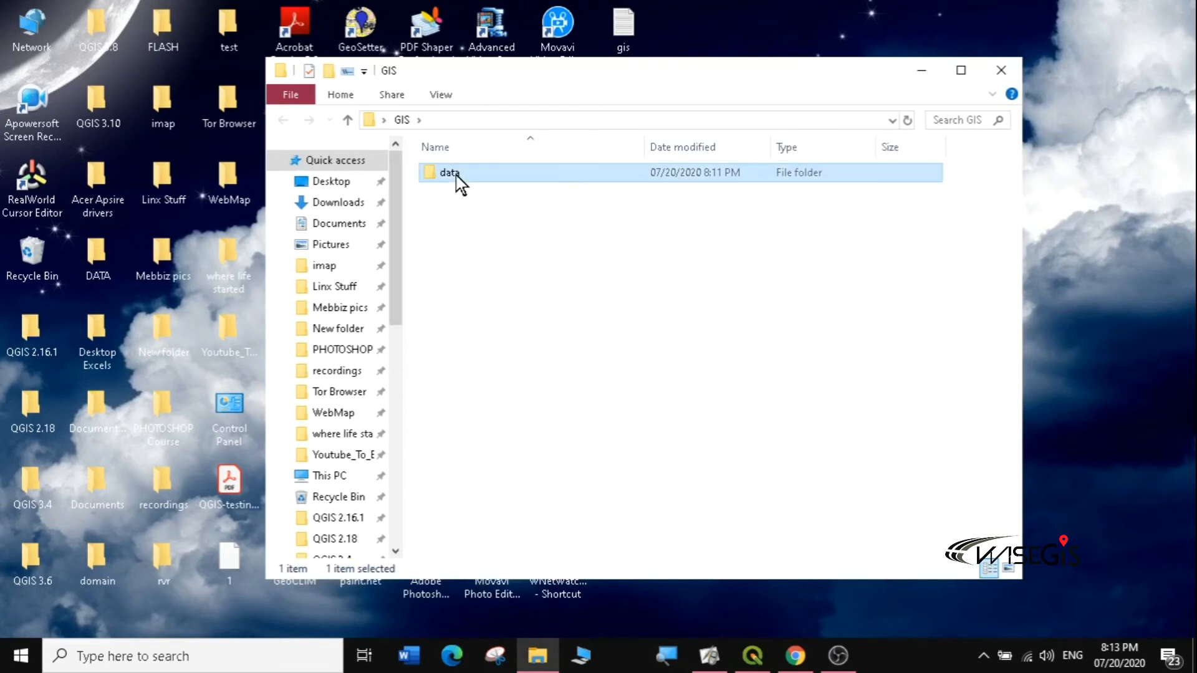
double_click(461, 183)
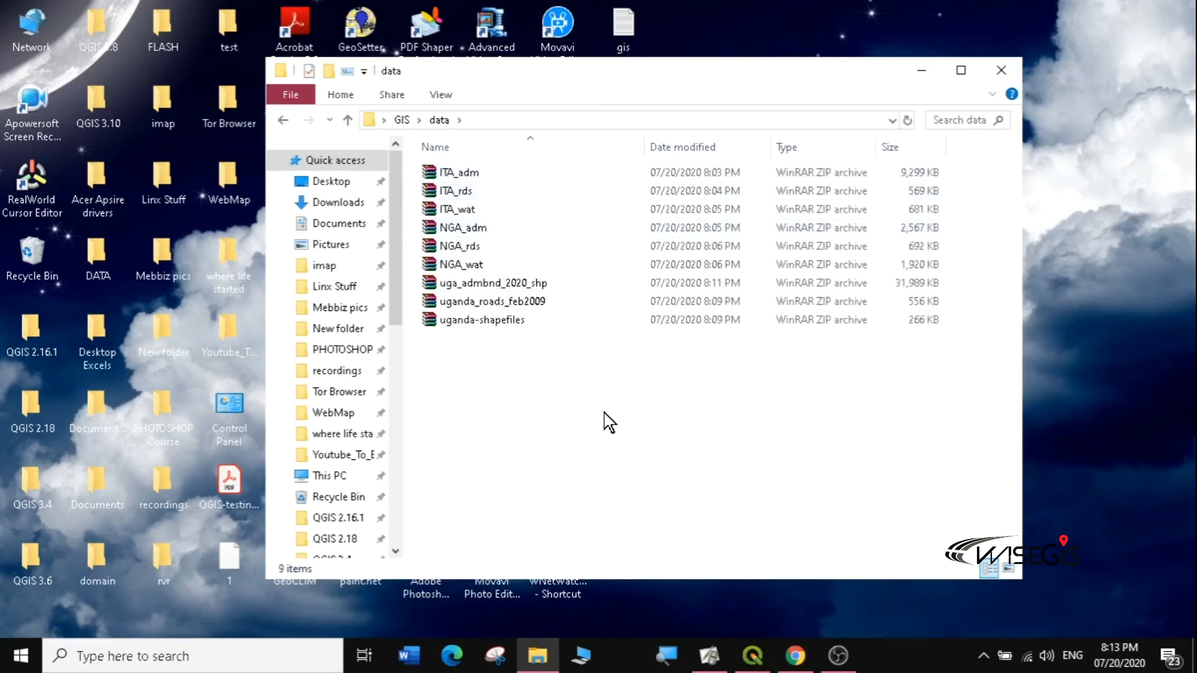
drag(616, 395, 436, 166)
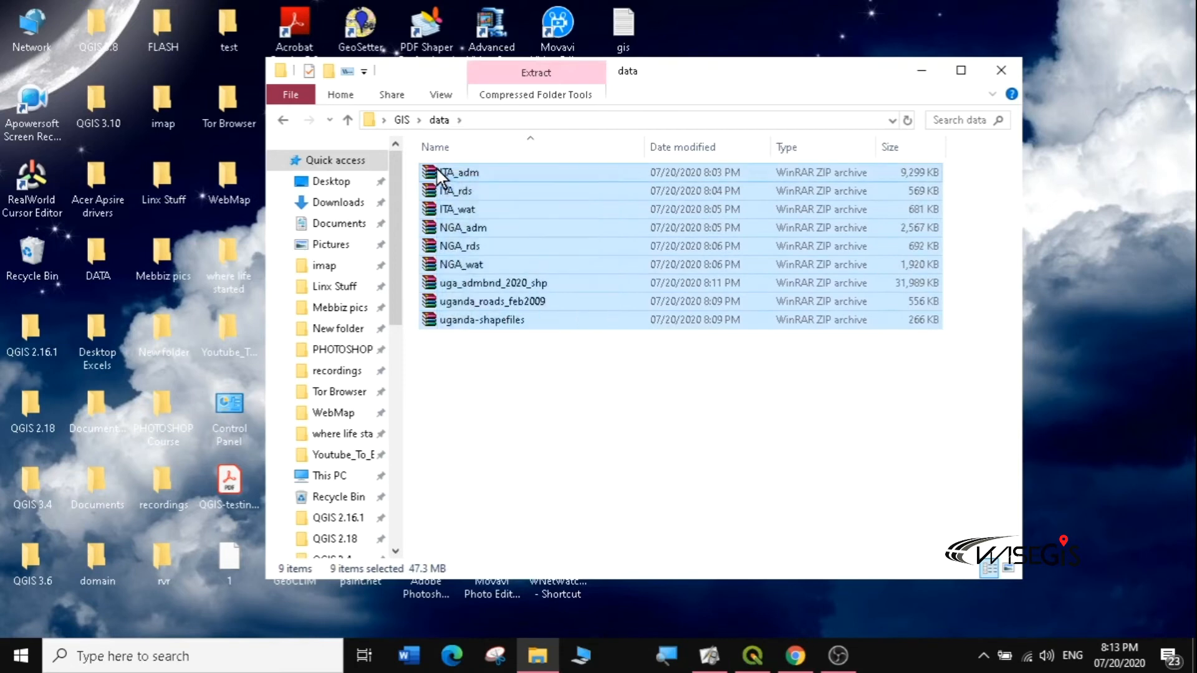
Step: Rename the uganda-shapefiles archive to 'uganda-health facilities'
click(531, 325)
key(F2)
key(End)
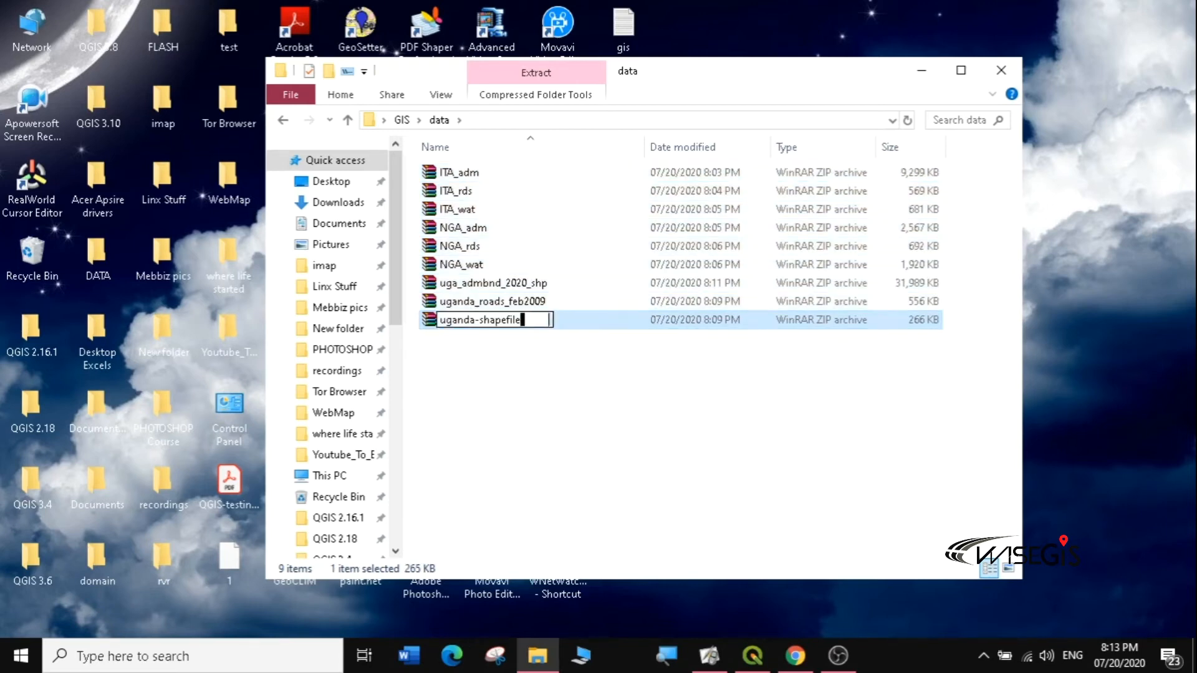
key(BackSpace)
key(BackSpace)
key(BackSpace)
key(BackSpace)
text(health facilities)
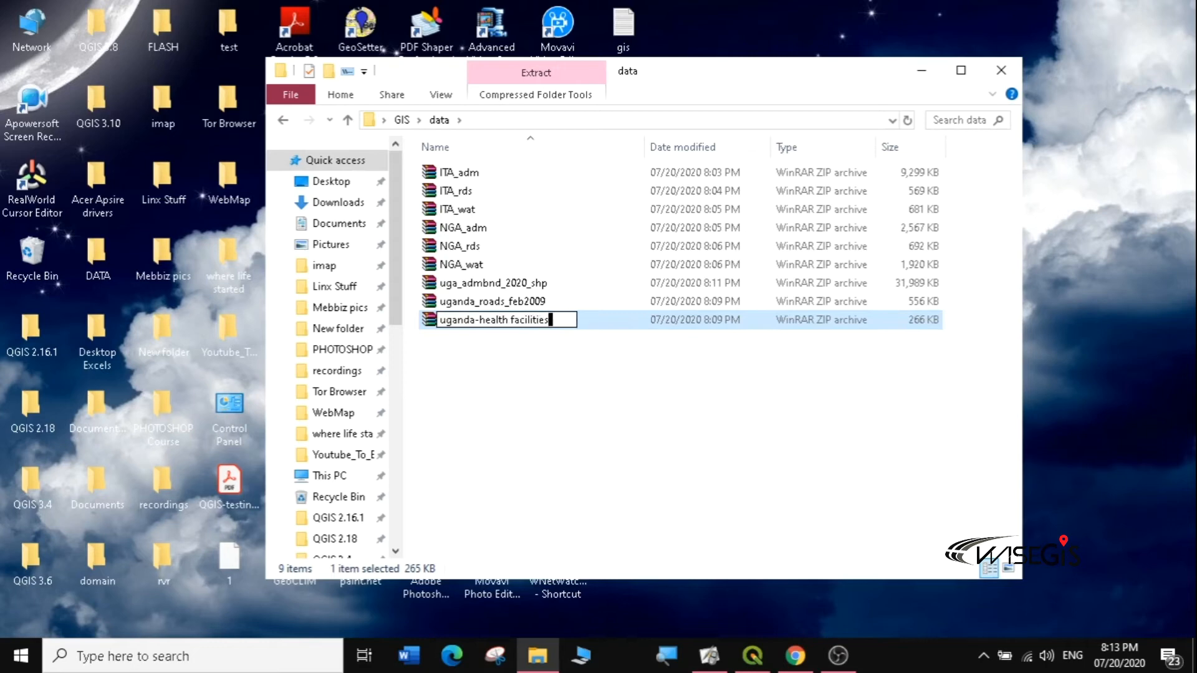
click(549, 364)
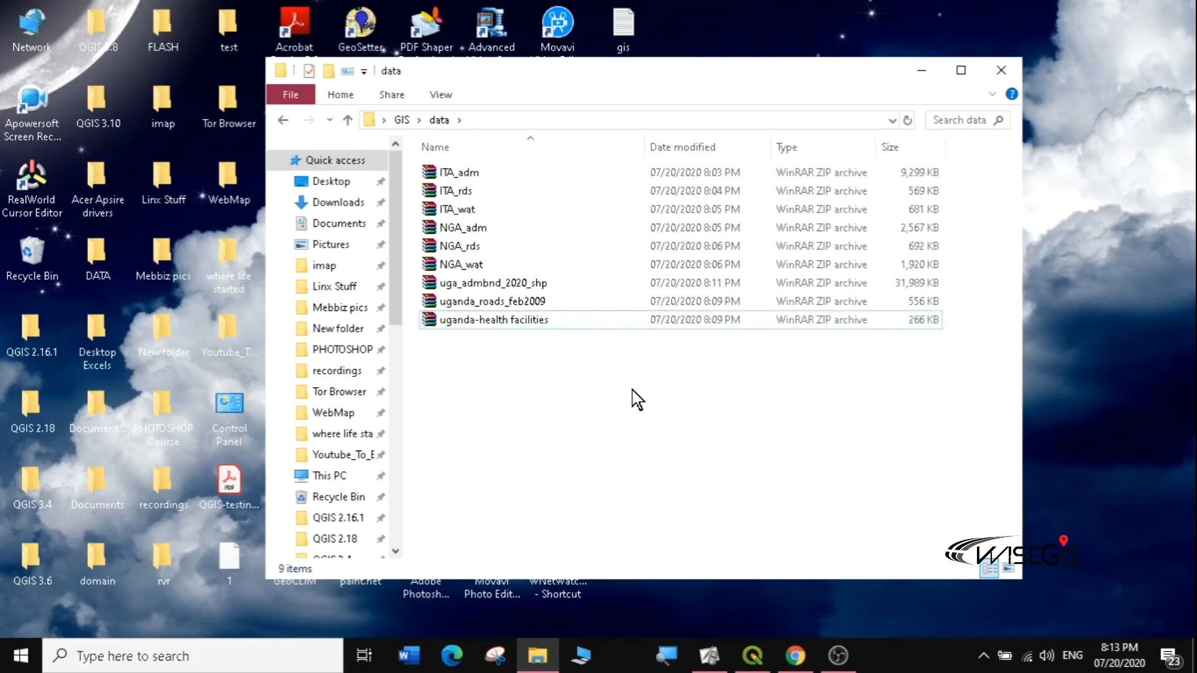
drag(623, 394, 430, 172)
Step: Extract the nine selected ZIPs into matching folders in Desktop\GIS\data, then close File Explorer
right_click(449, 170)
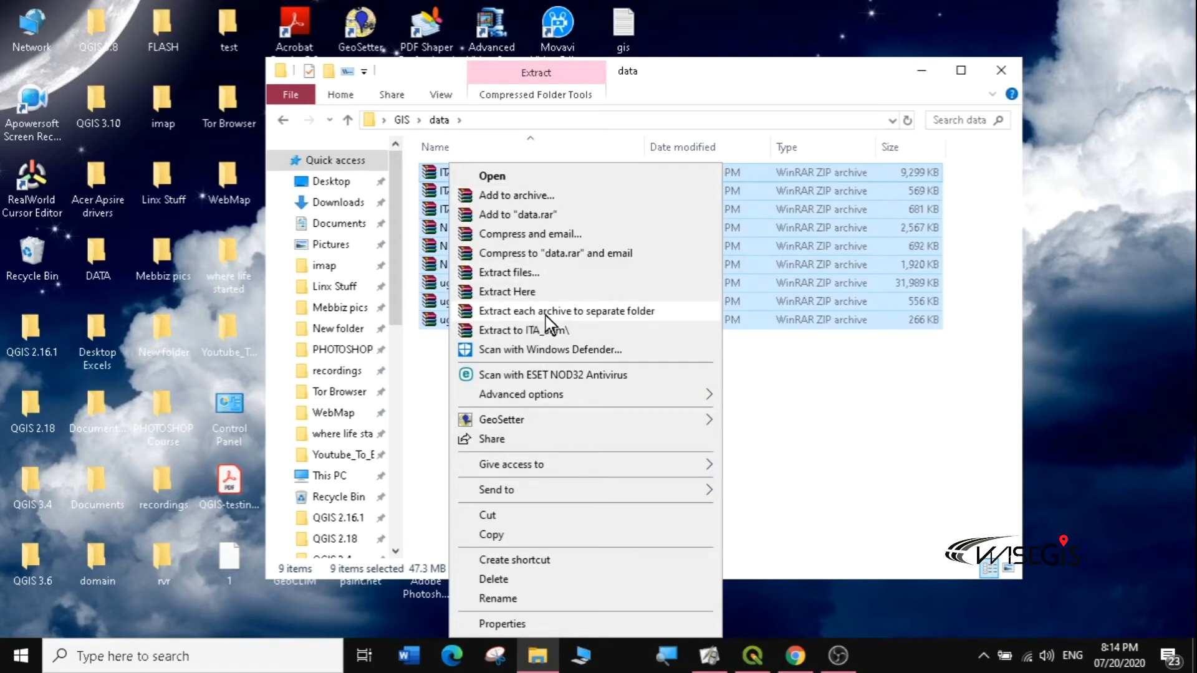
click(615, 311)
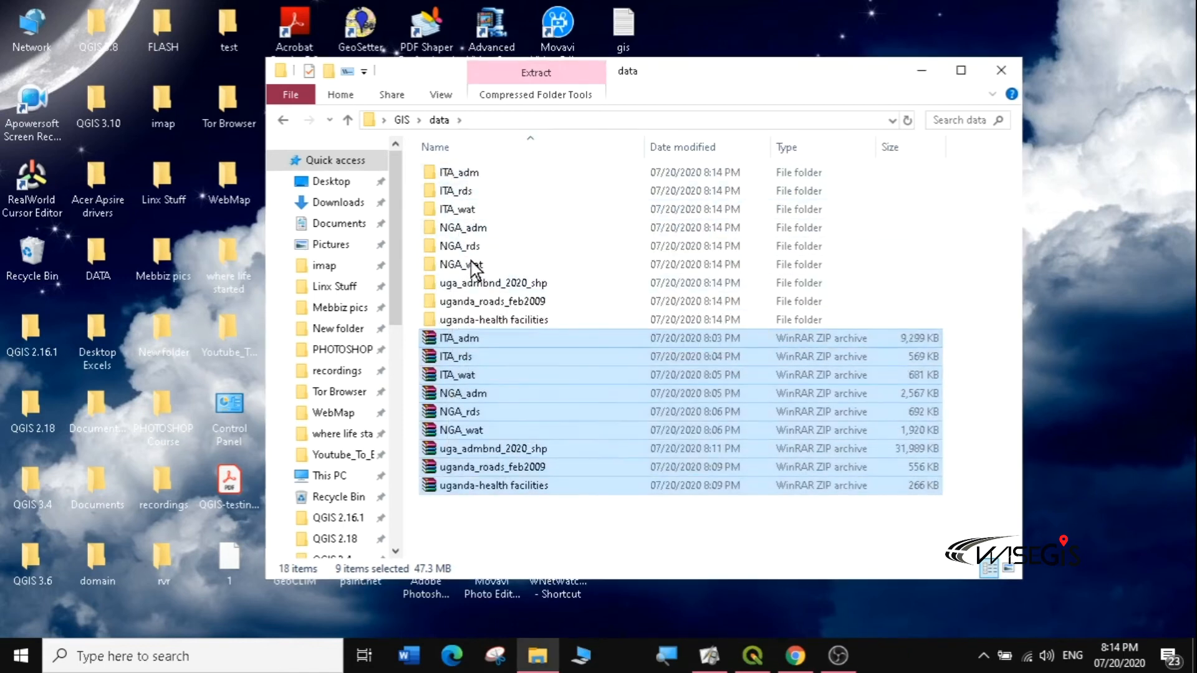
click(410, 233)
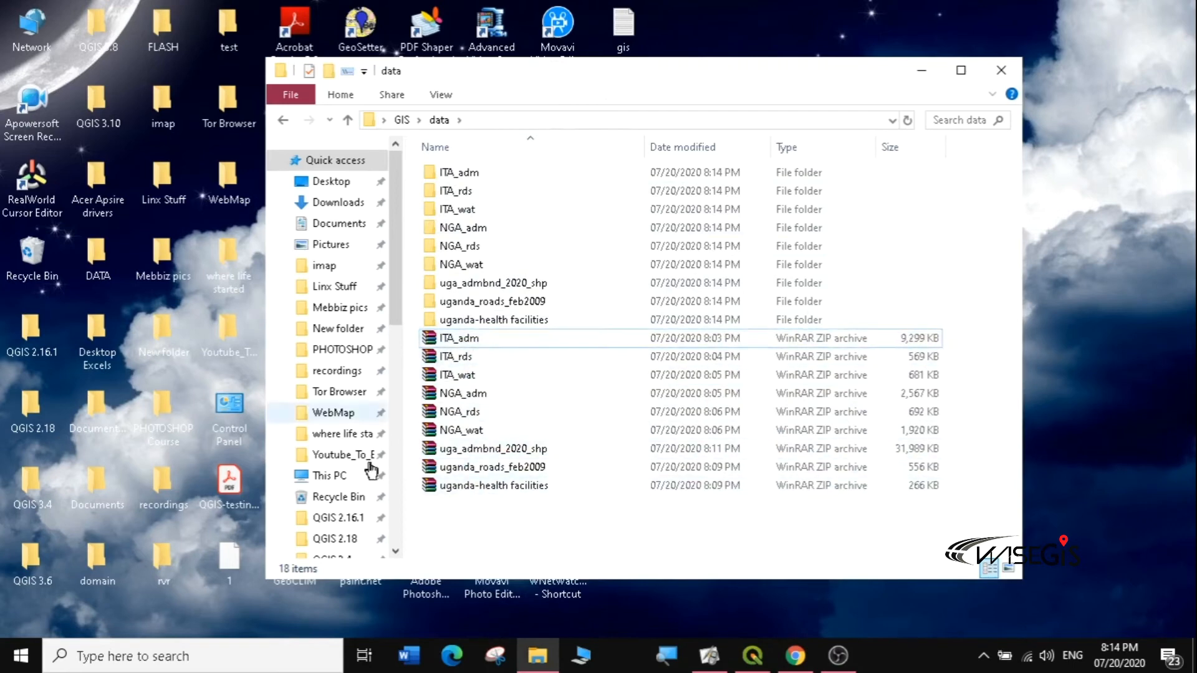
click(998, 66)
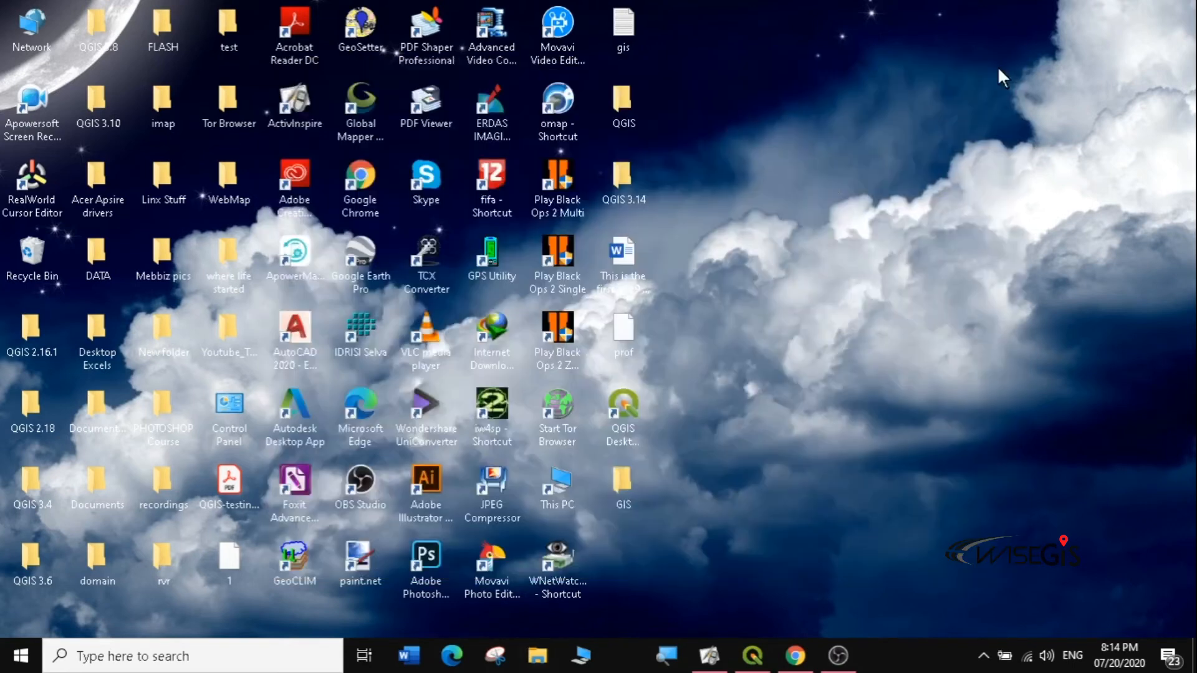
Step: Return to the World Map project and open Layer > Add Layer > Add Vector Layer, moving the dialog higher
click(753, 648)
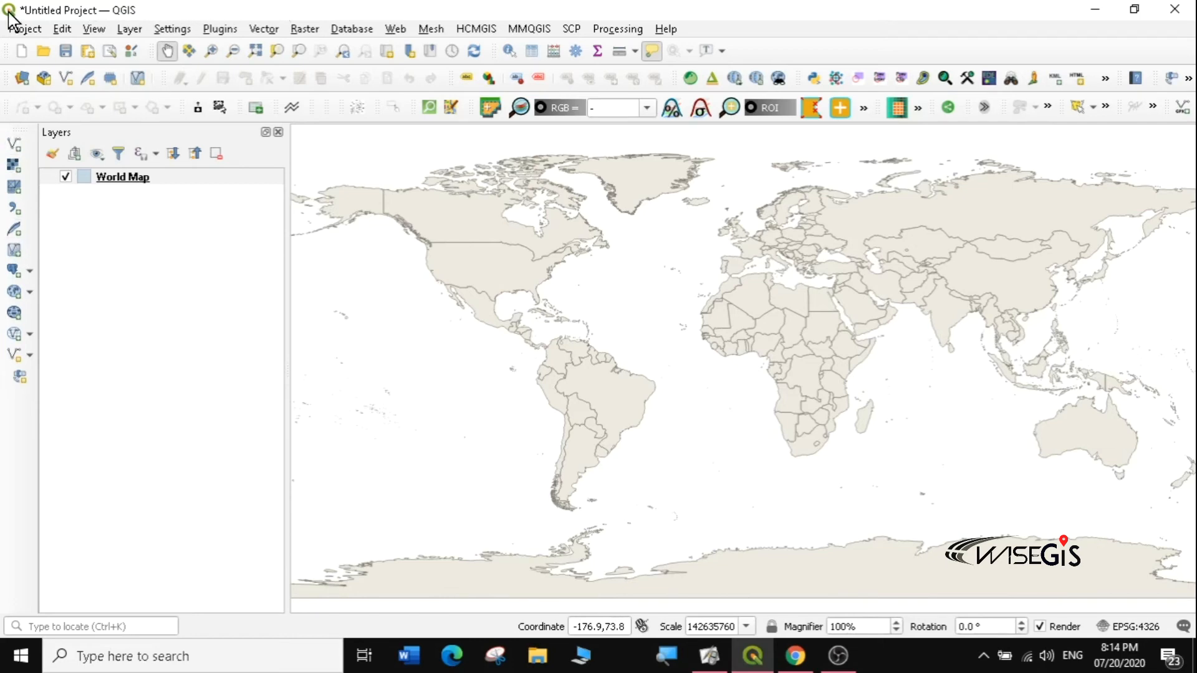
click(127, 29)
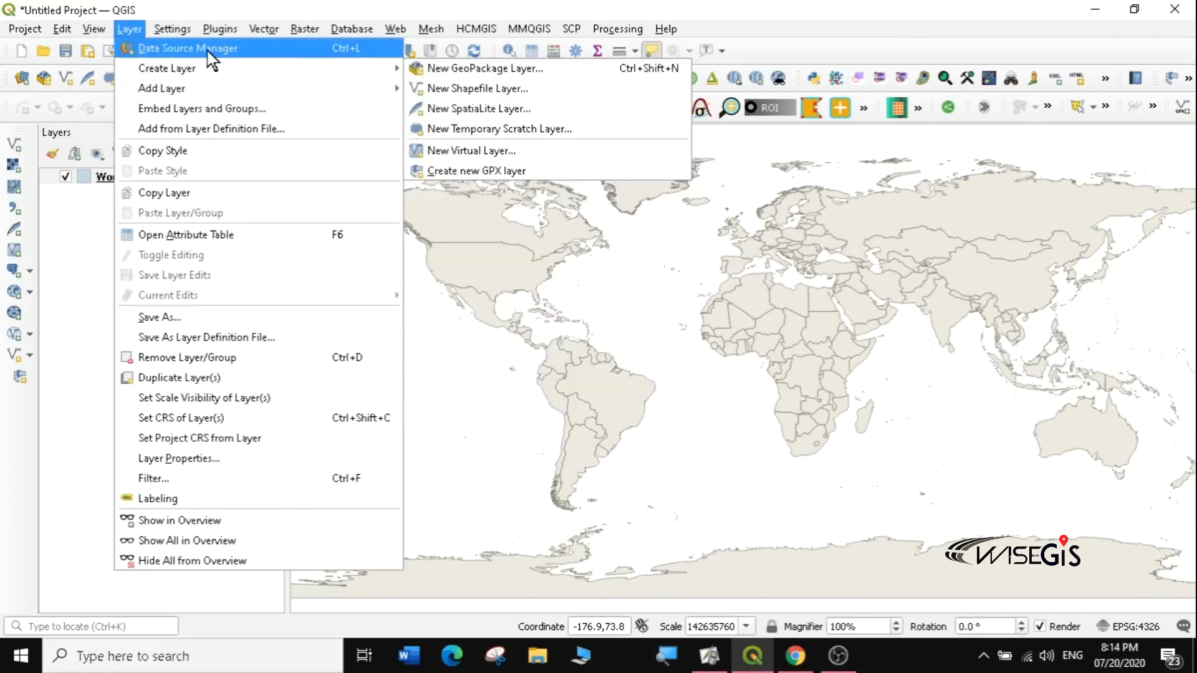
mouse_move(178, 68)
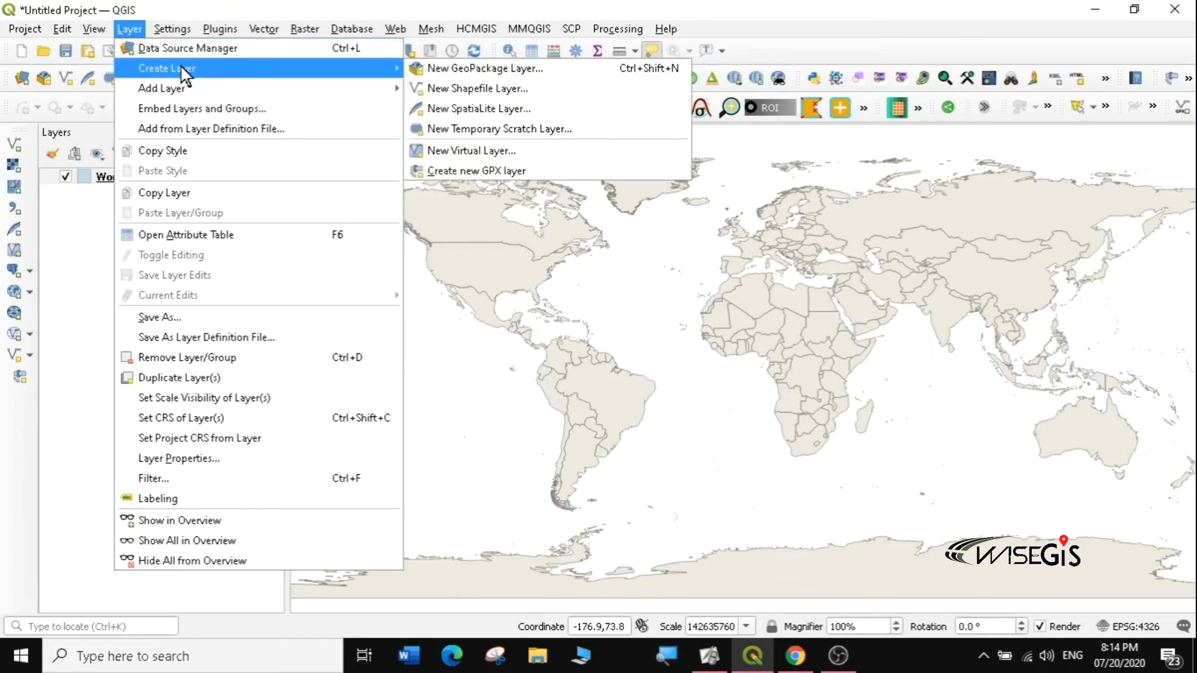
mouse_move(174, 90)
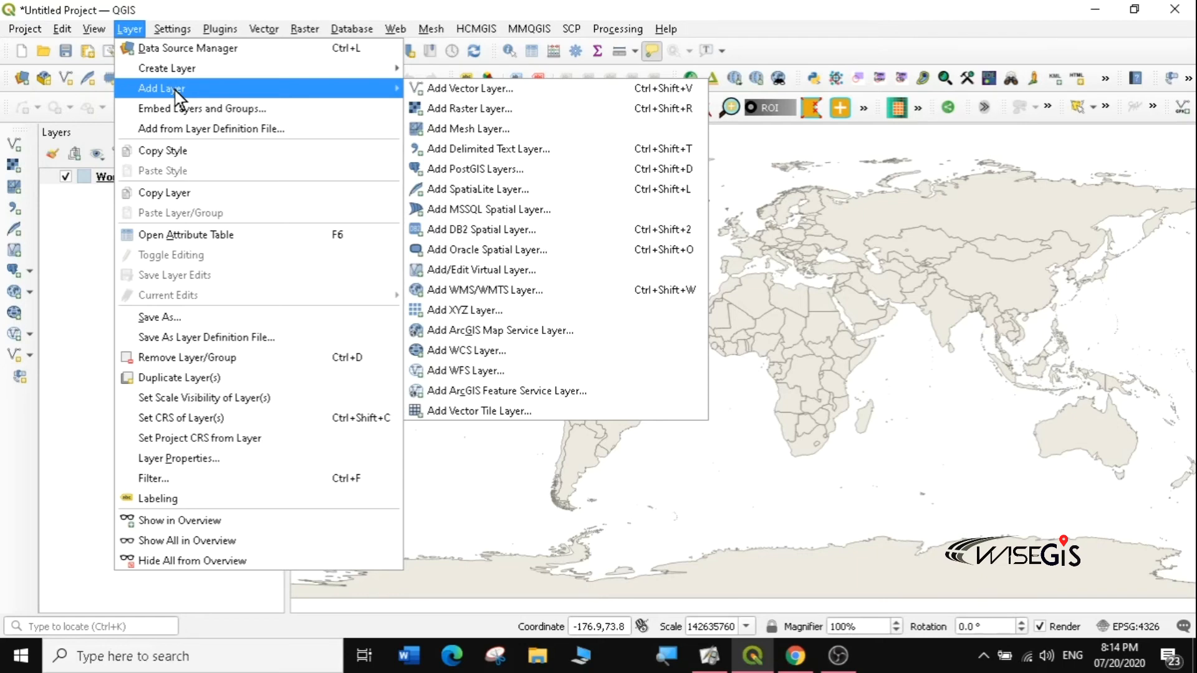
mouse_move(350, 89)
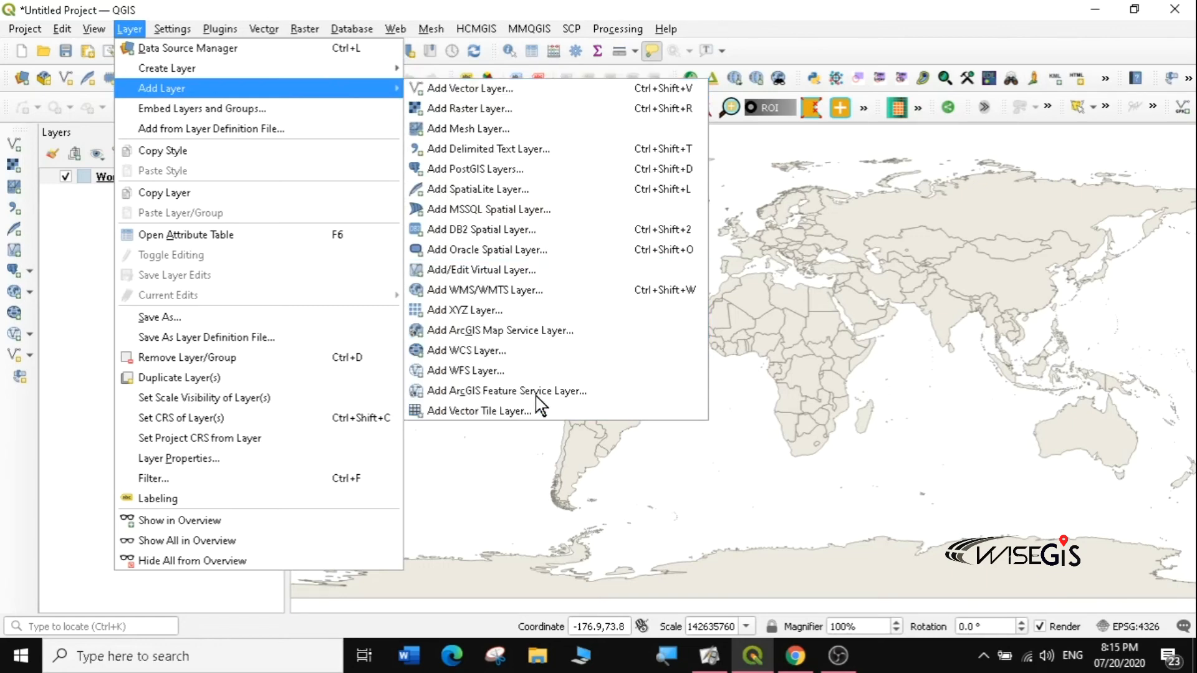
click(477, 90)
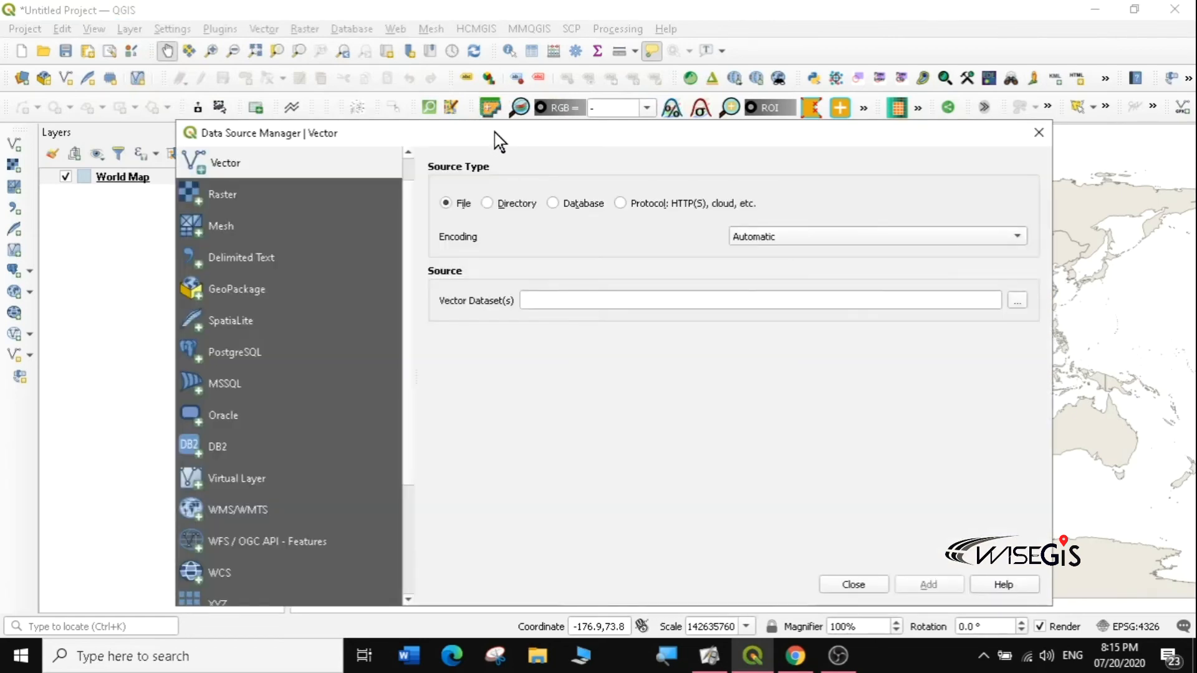
drag(499, 140, 478, 35)
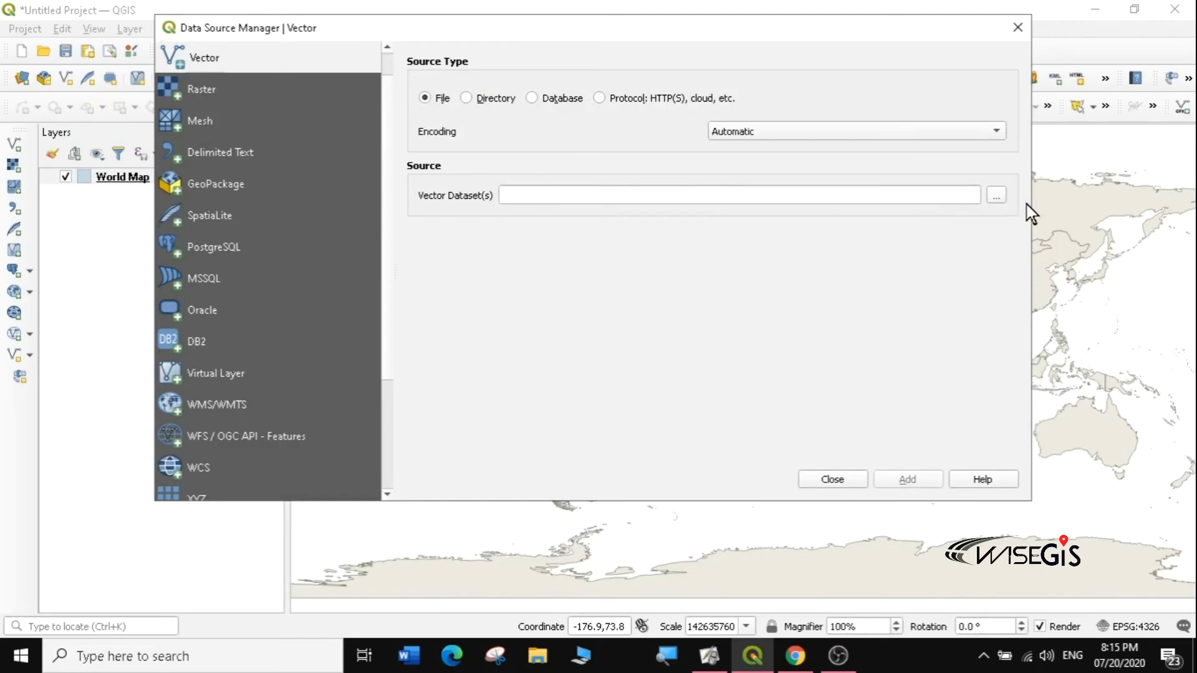
Step: Browse for a vector dataset file and navigate to the GIS folder on the Desktop
click(997, 197)
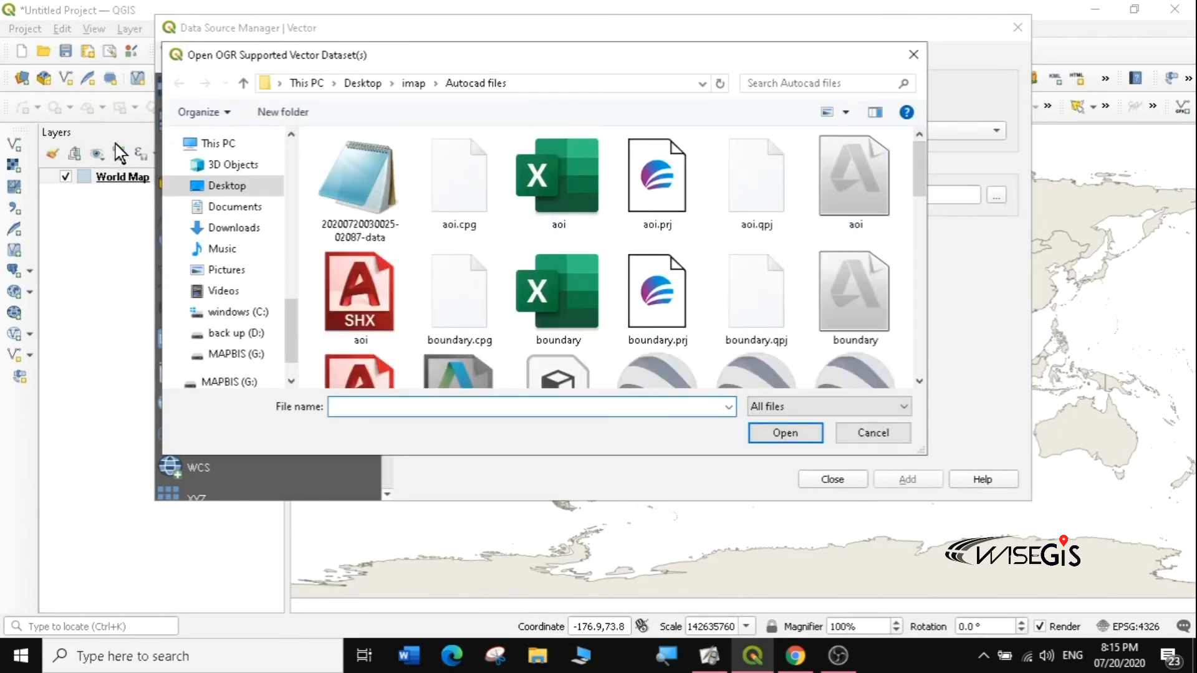
click(228, 187)
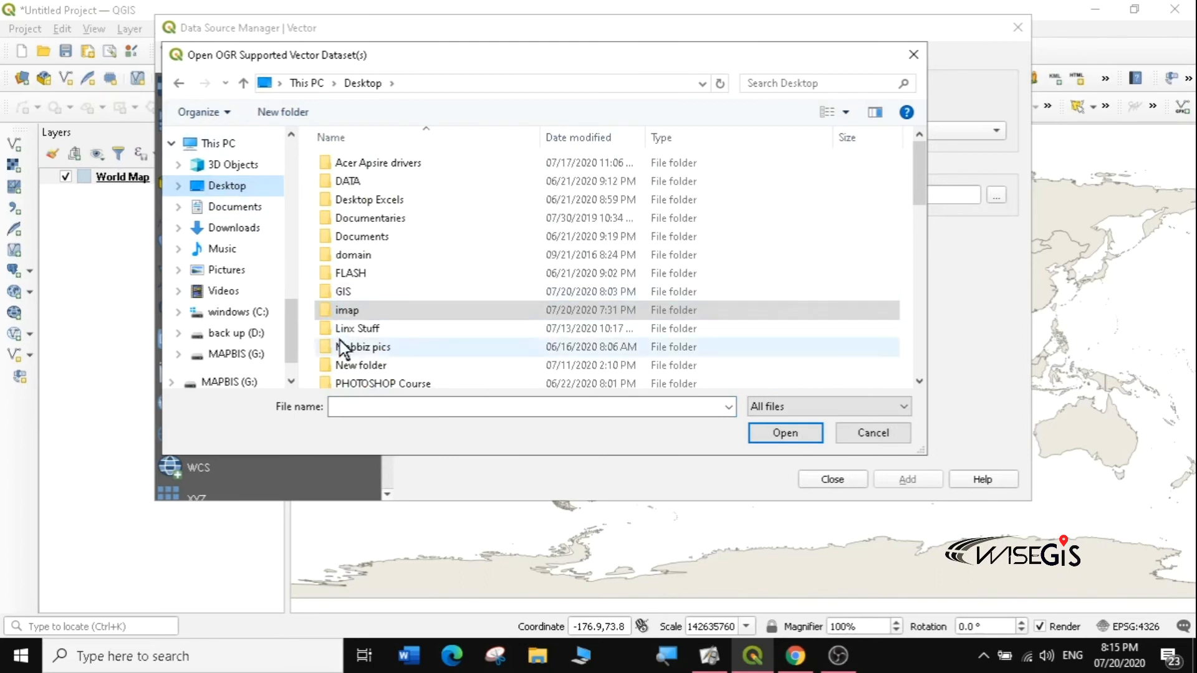
mouse_move(917, 163)
mouse_down()
mouse_move(930, 202)
mouse_move(929, 180)
mouse_up()
double_click(343, 228)
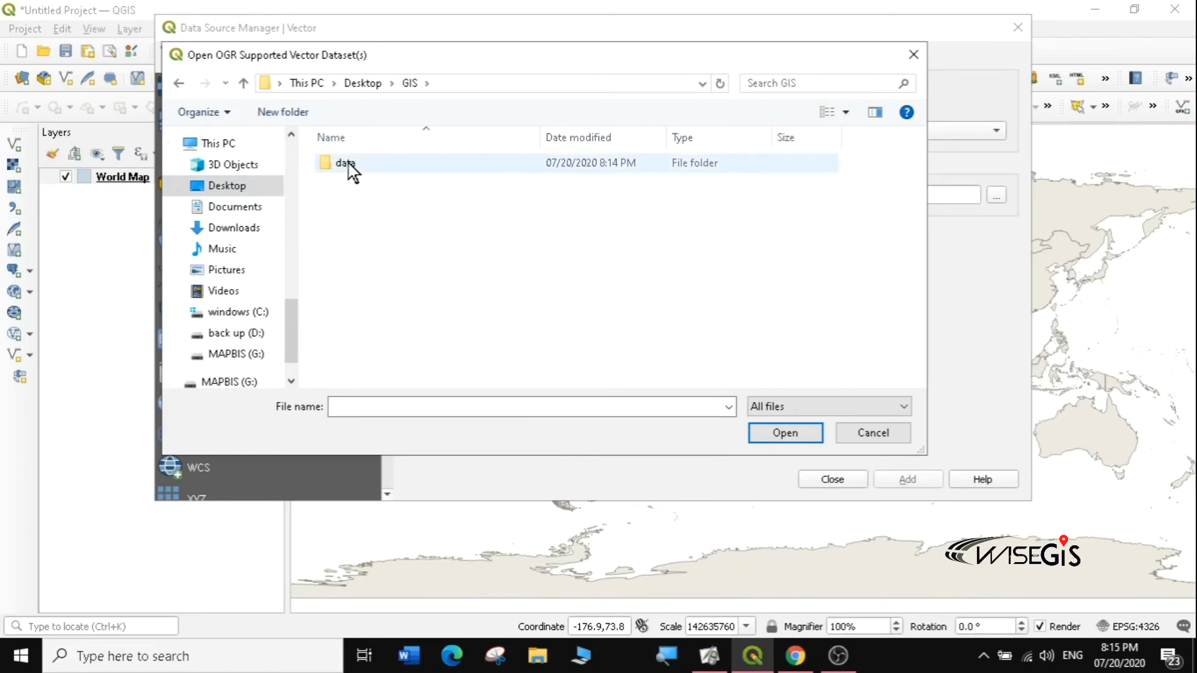
Step: Go into data\ITA_adm to list the ITA_adm0–2 shapefile files, then show the file-type filters
double_click(367, 167)
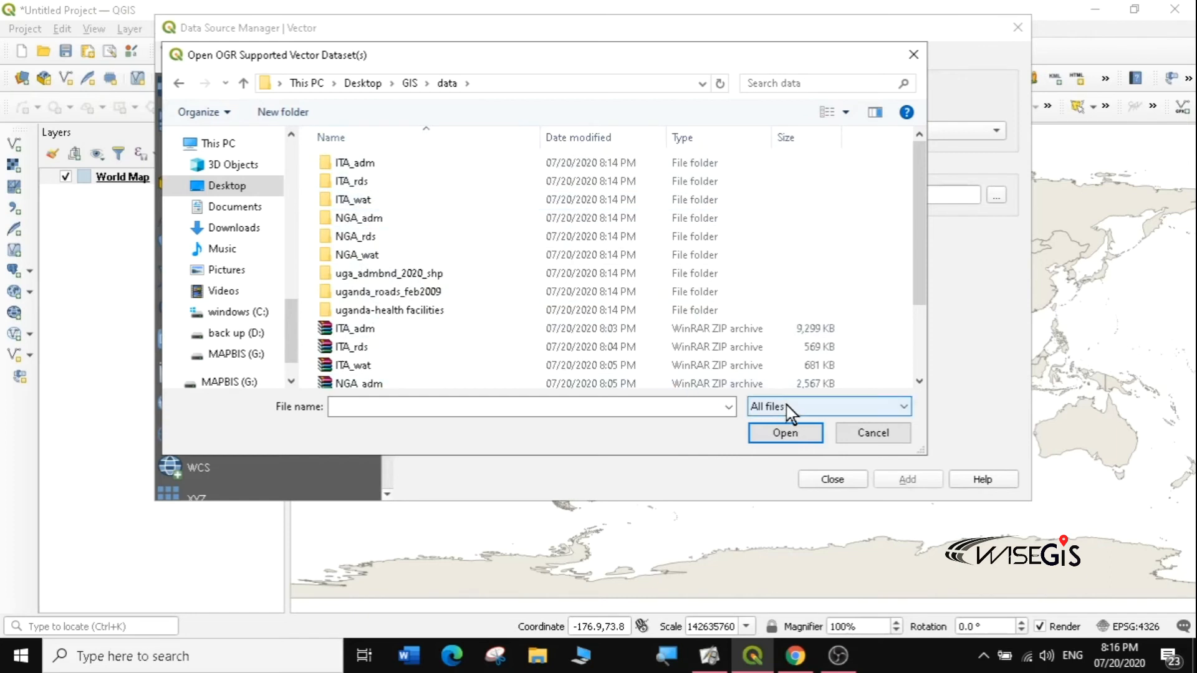
double_click(366, 165)
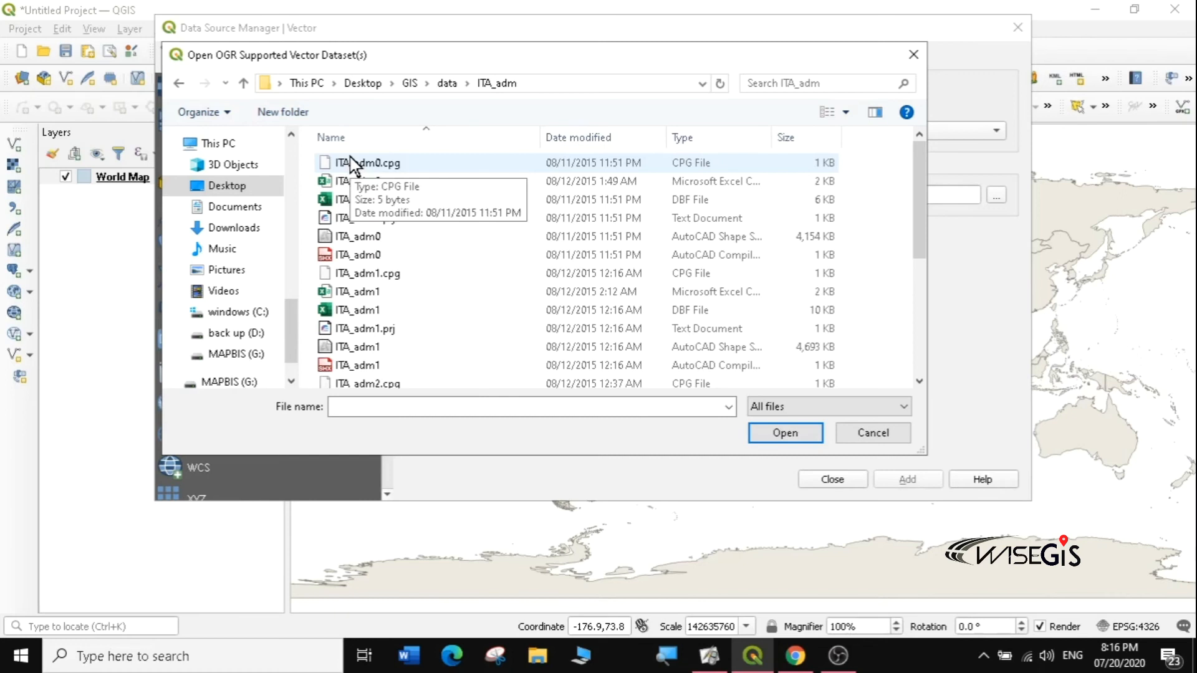
click(794, 411)
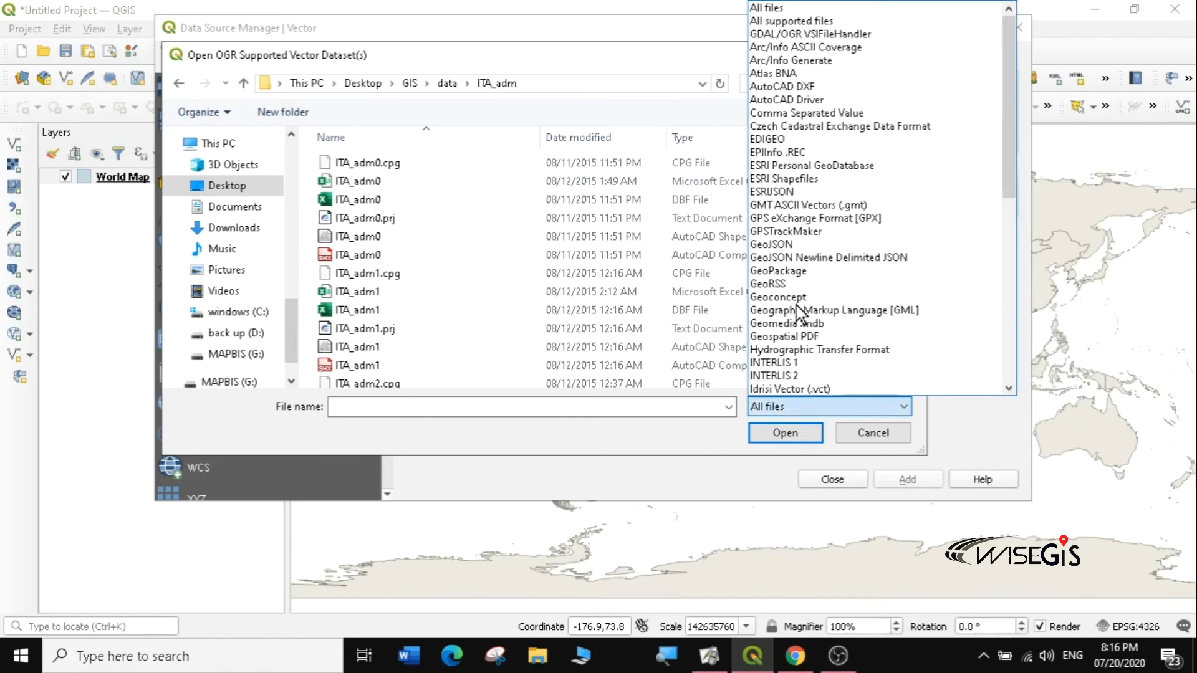
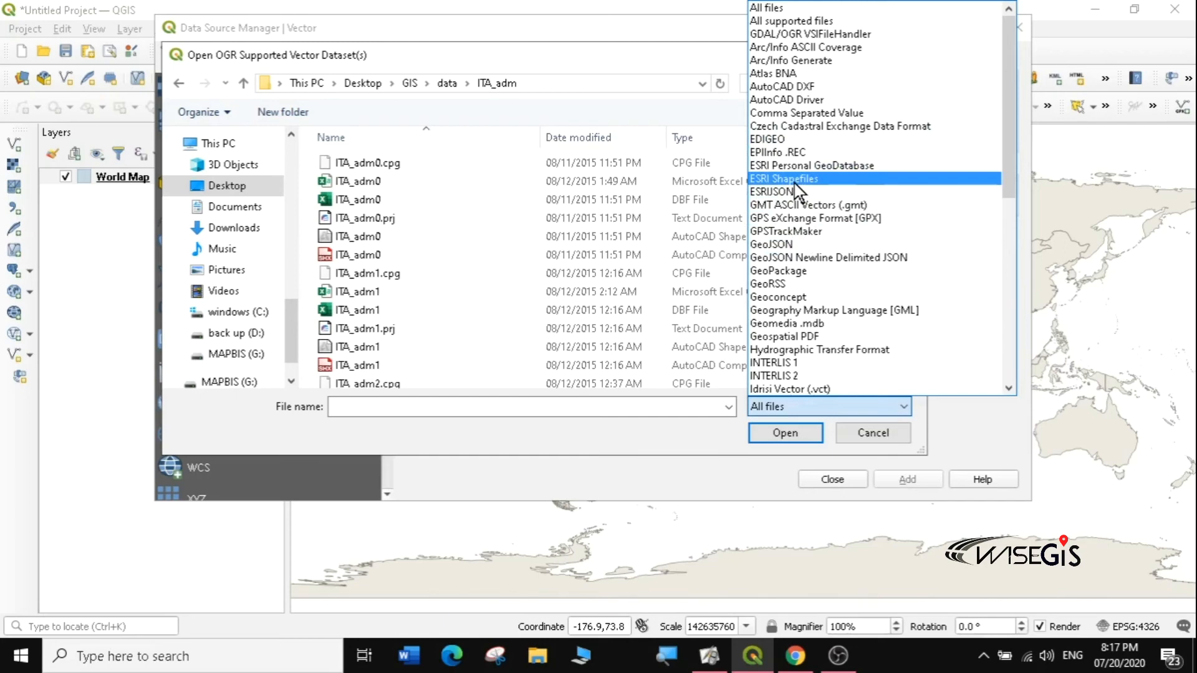
Step: Filter to ESRI Shapefiles and add ITA_adm0.shp as a layer above World Map
click(794, 180)
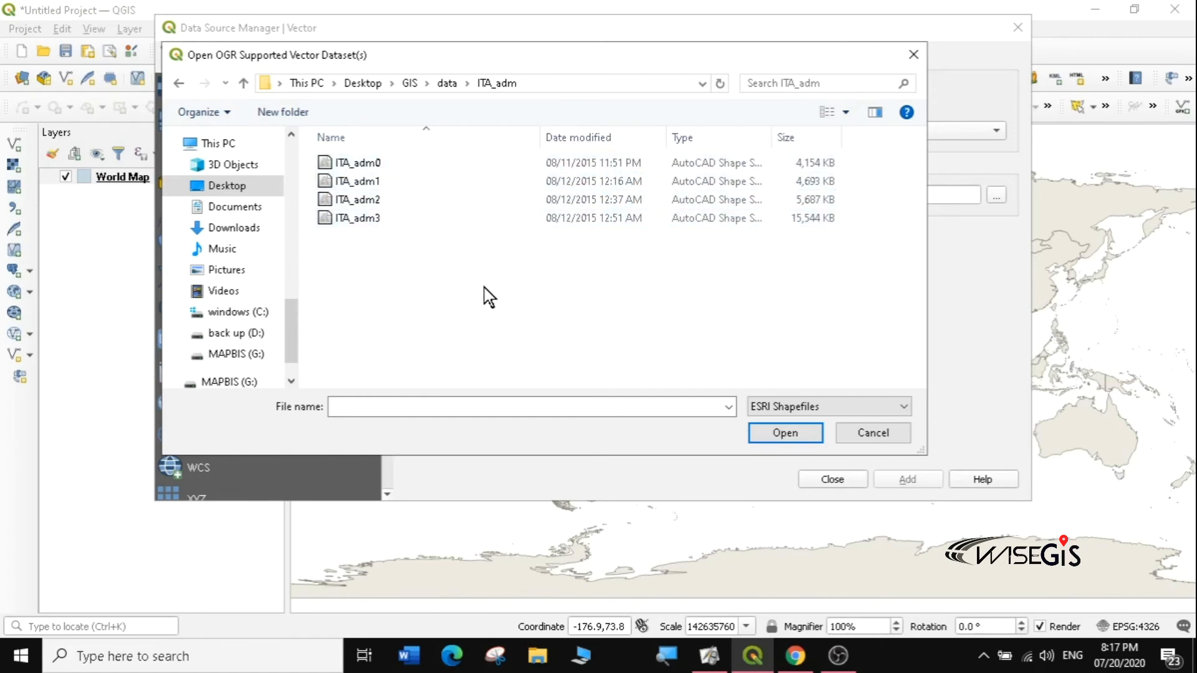
drag(490, 278, 330, 156)
click(421, 272)
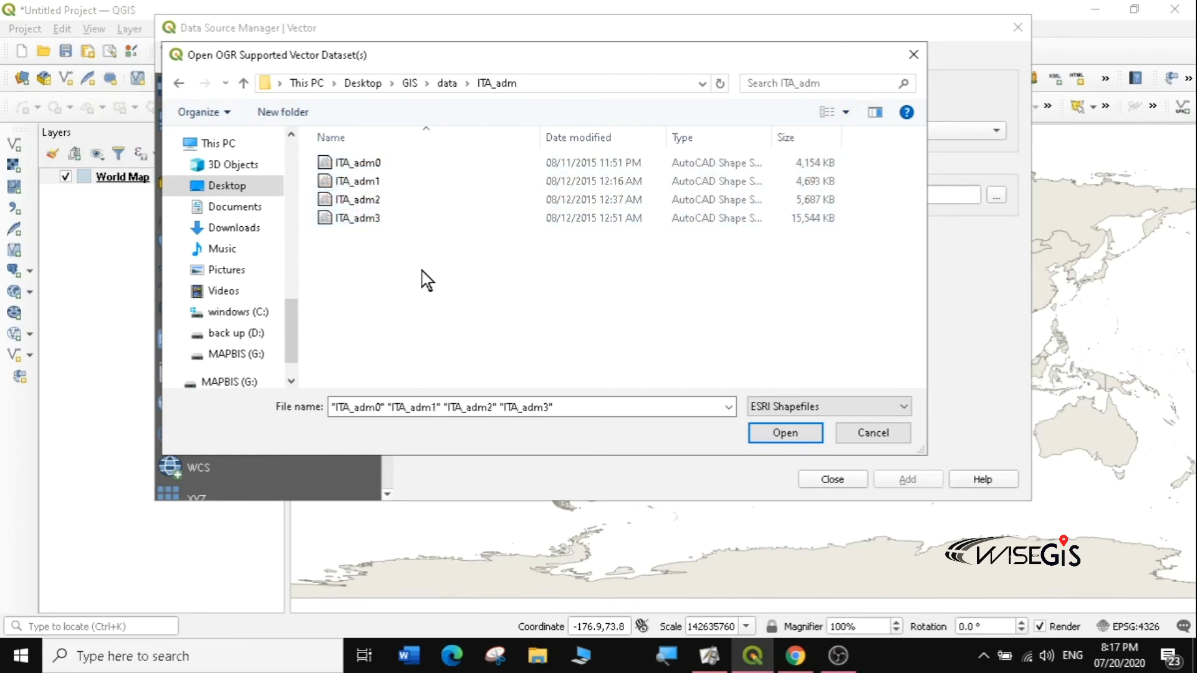
click(373, 165)
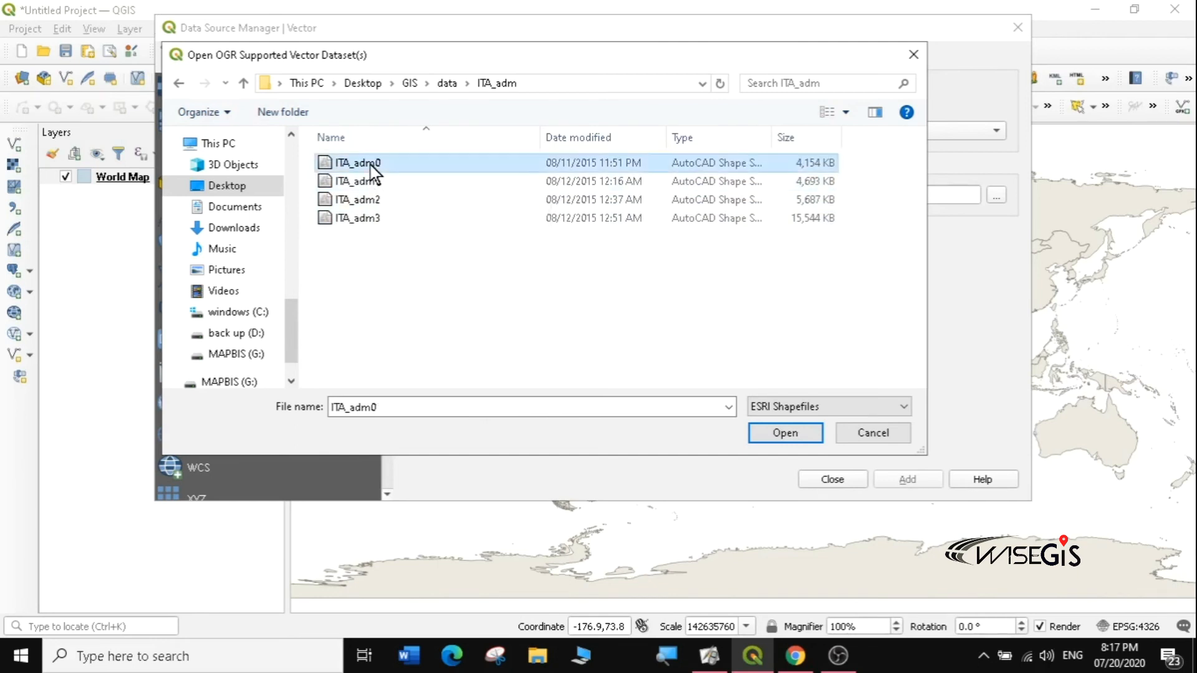
click(778, 435)
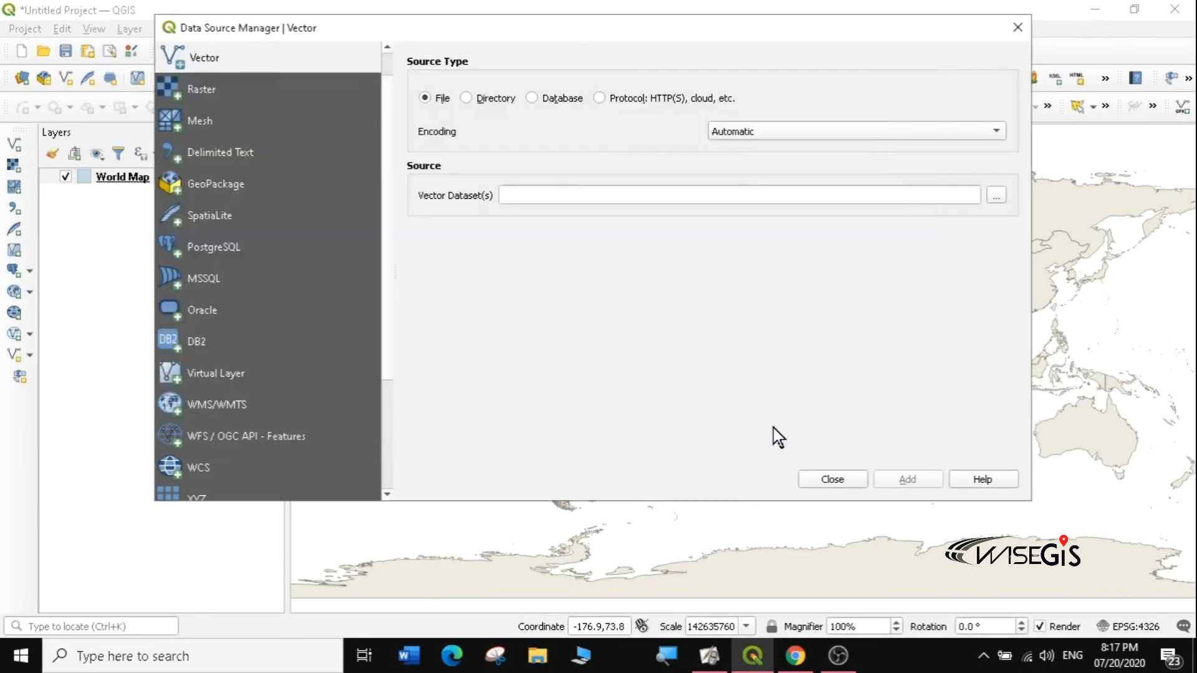
click(894, 479)
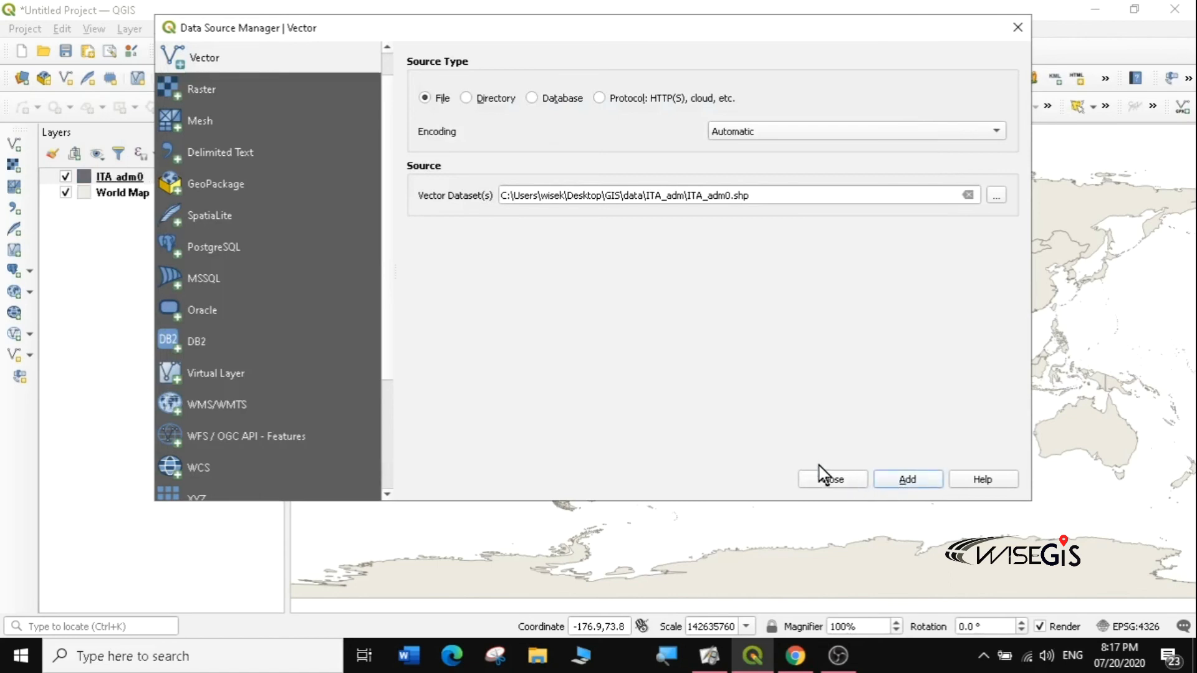
click(830, 480)
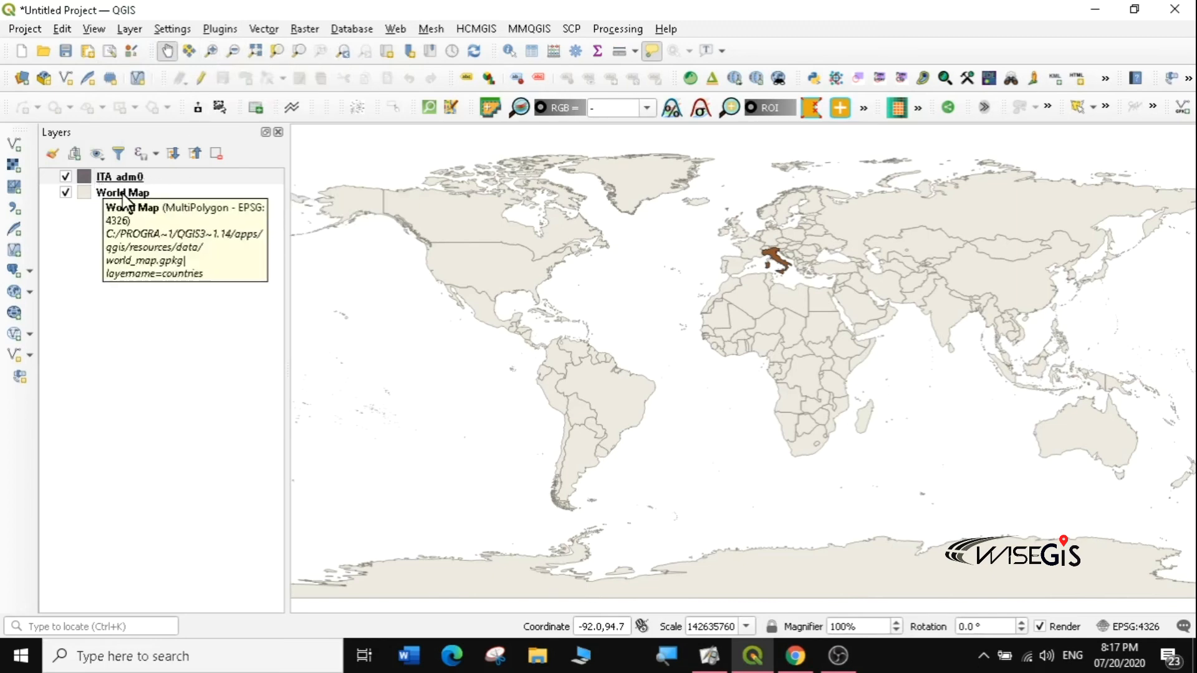
Step: Zoom in step by step from Europe to a close view of Italy
click(212, 51)
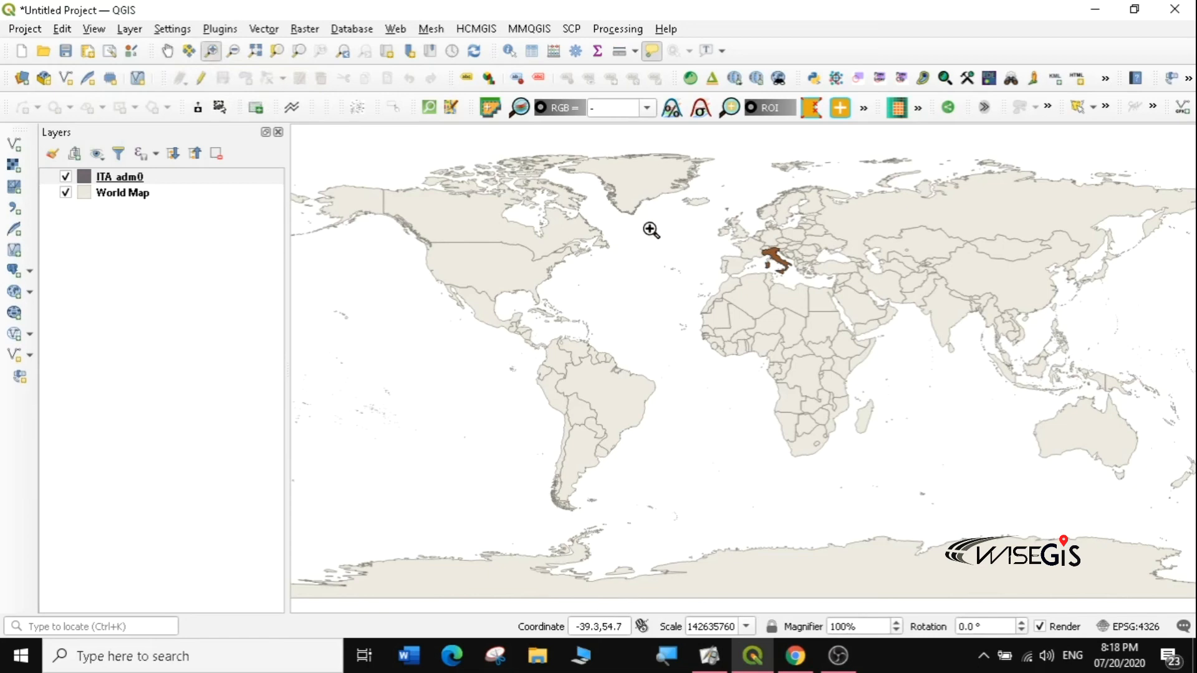
drag(706, 208, 864, 326)
drag(604, 263, 863, 447)
drag(473, 187, 944, 521)
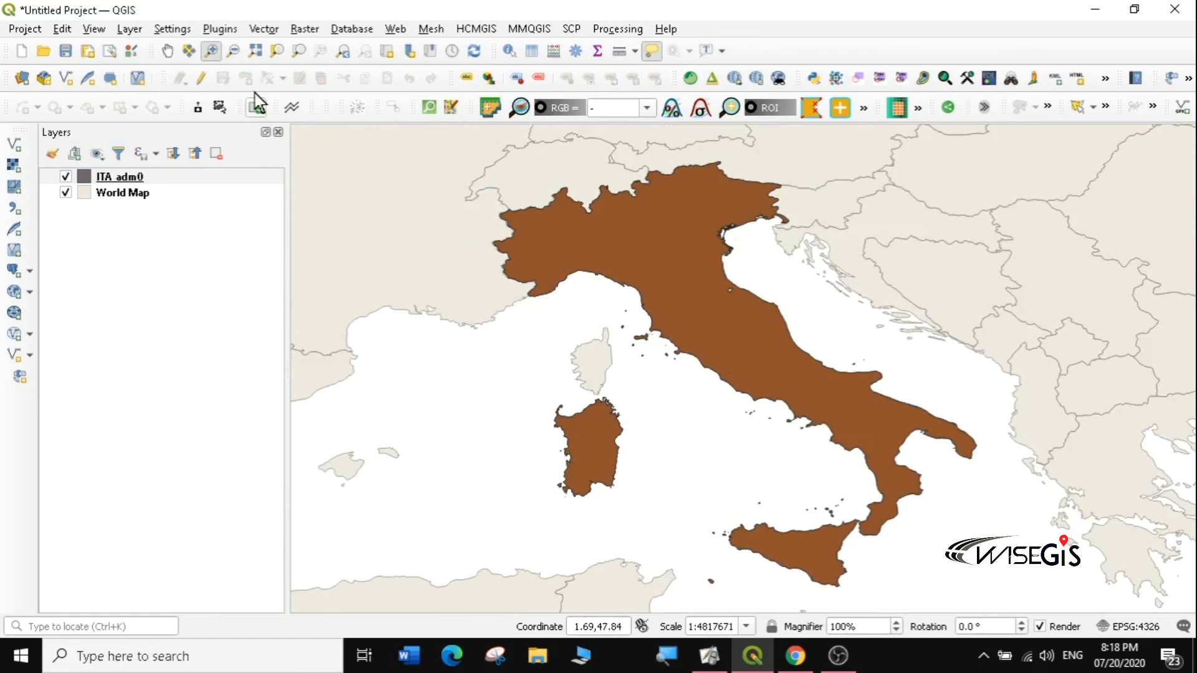
Step: Zoom back out until the whole world is visible, then select the ITA_adm0 layer
click(233, 51)
drag(397, 171, 690, 358)
drag(546, 243, 984, 557)
drag(564, 273, 927, 521)
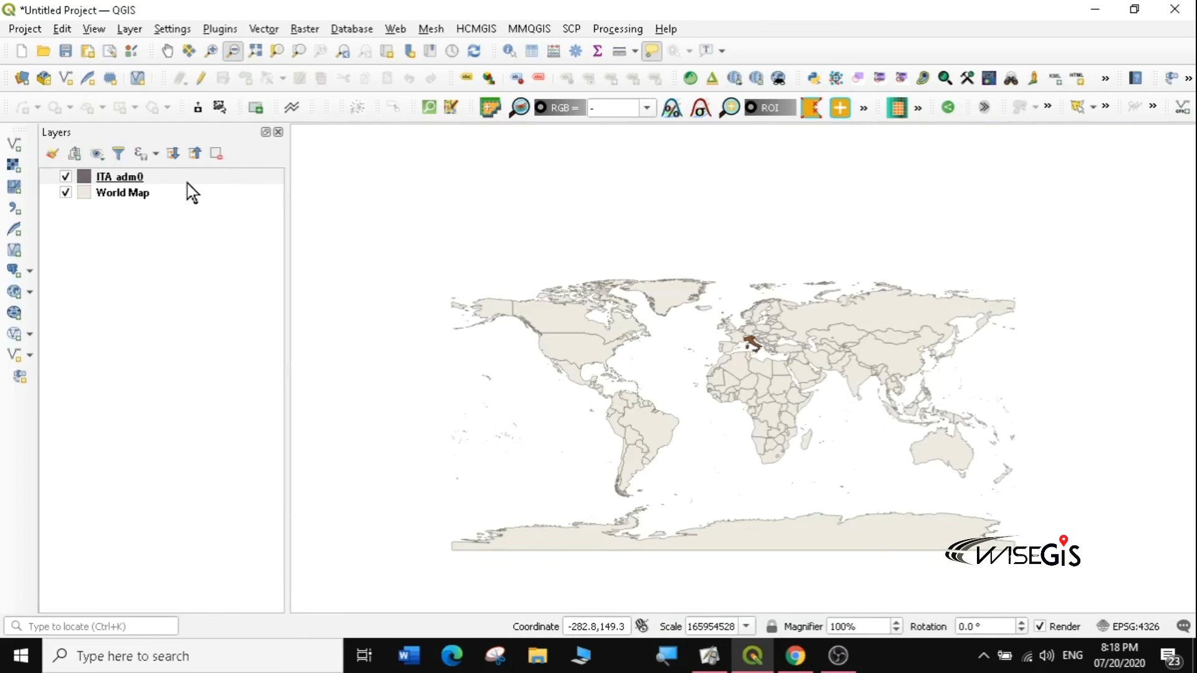
click(131, 179)
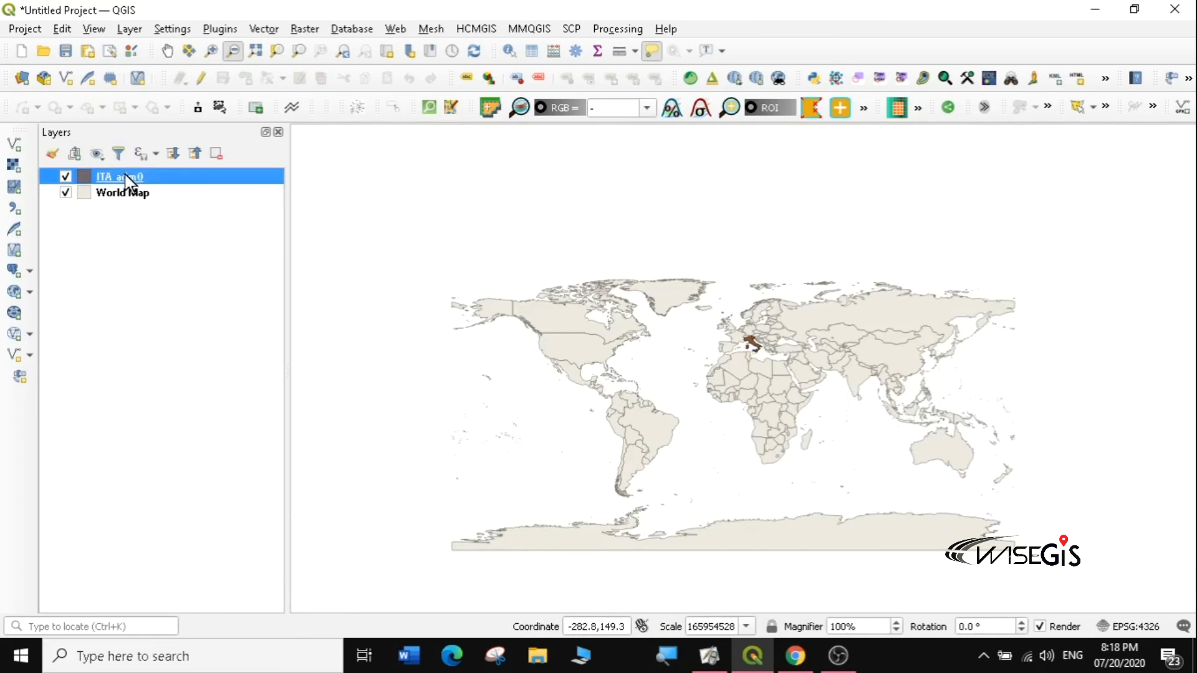
Step: Zoom to the ITA_adm0 layer so Italy fills the canvas at 1:4966835
right_click(125, 174)
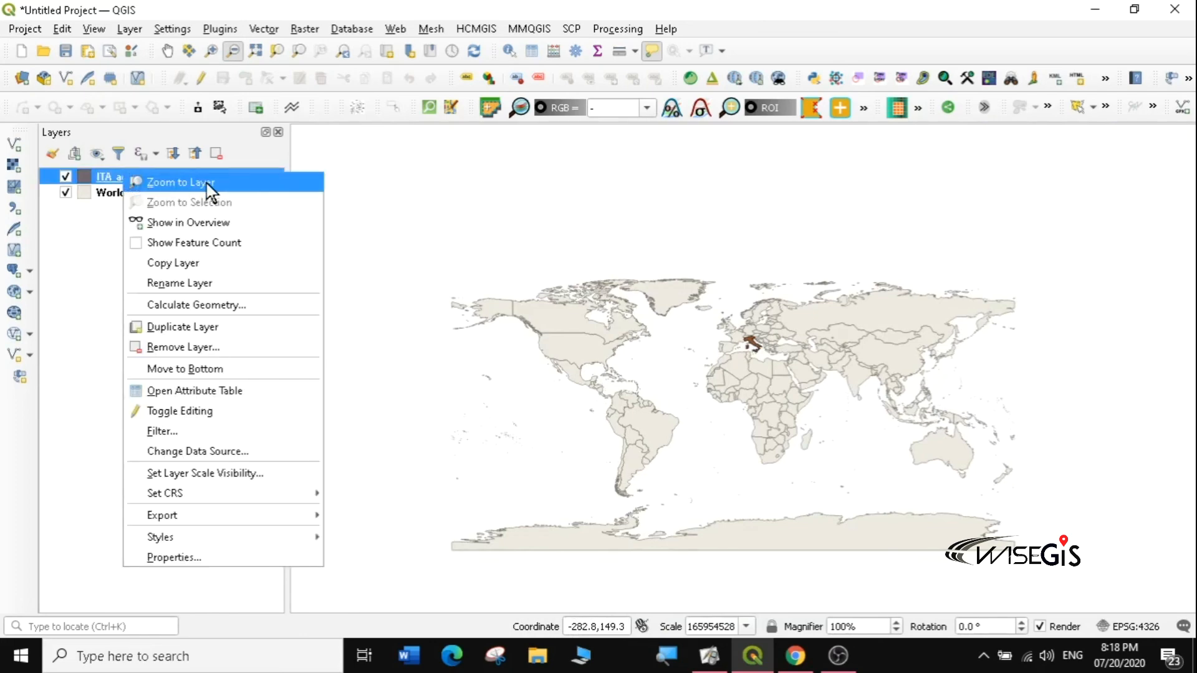
click(180, 182)
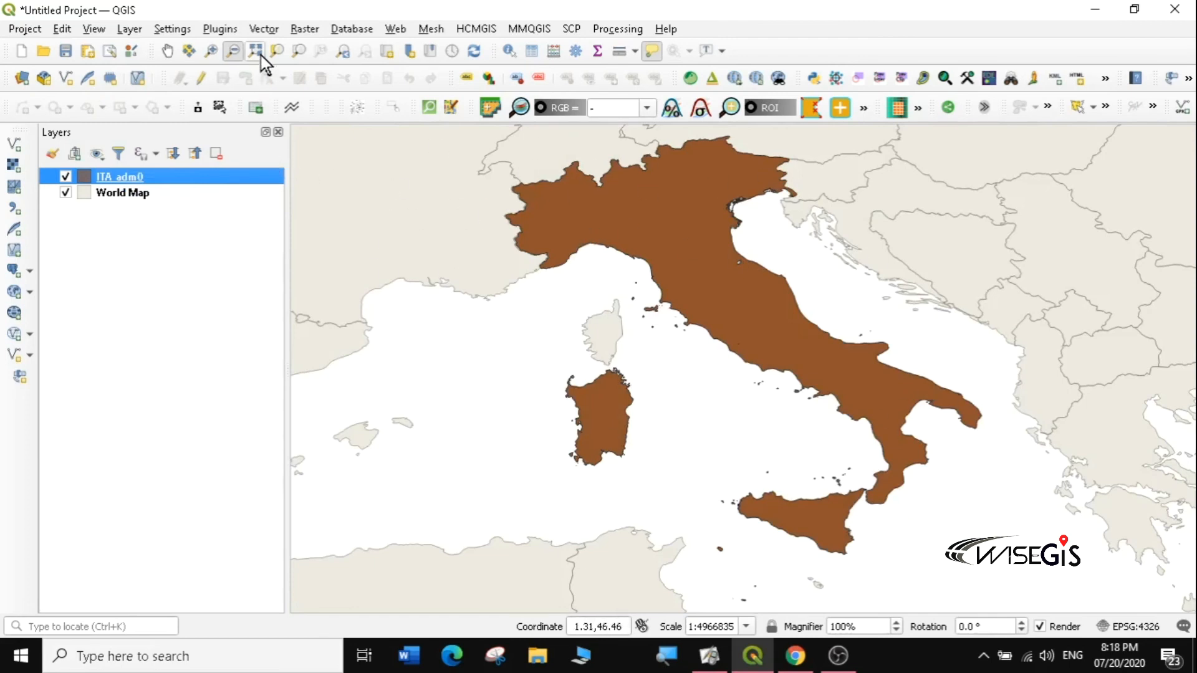
right_click(127, 174)
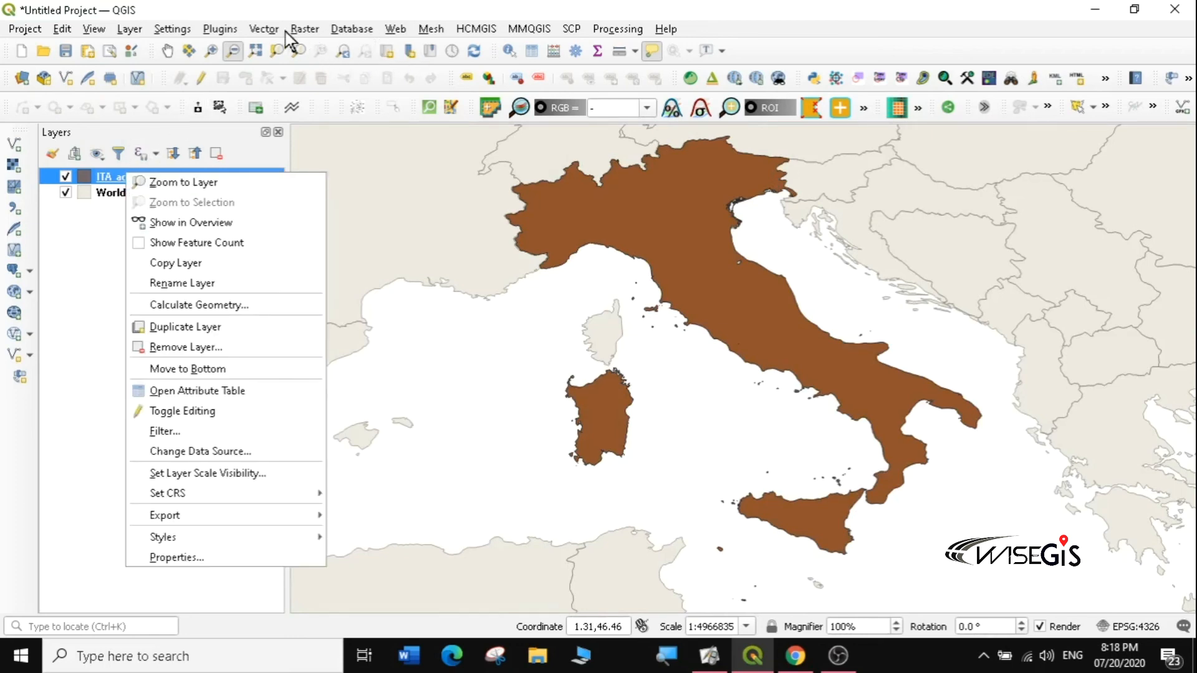
click(323, 6)
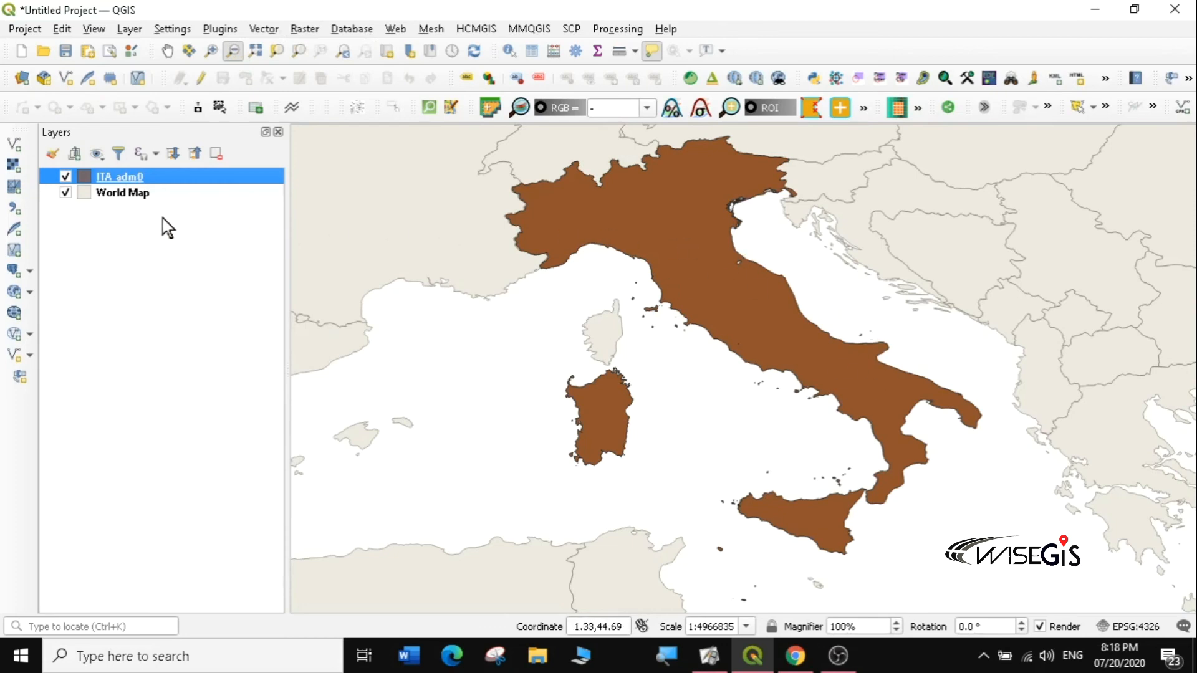
Step: Open the Add Vector Layer data source manager from Layer > Add Layer
click(15, 145)
click(1018, 27)
click(129, 29)
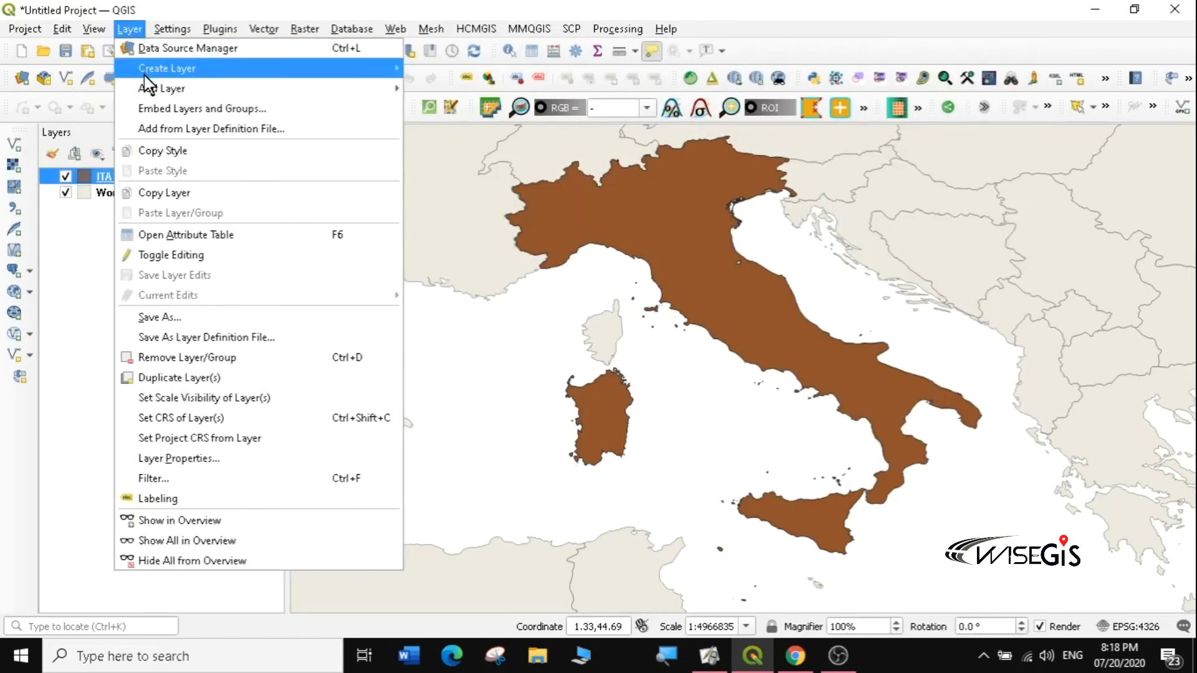
mouse_move(149, 89)
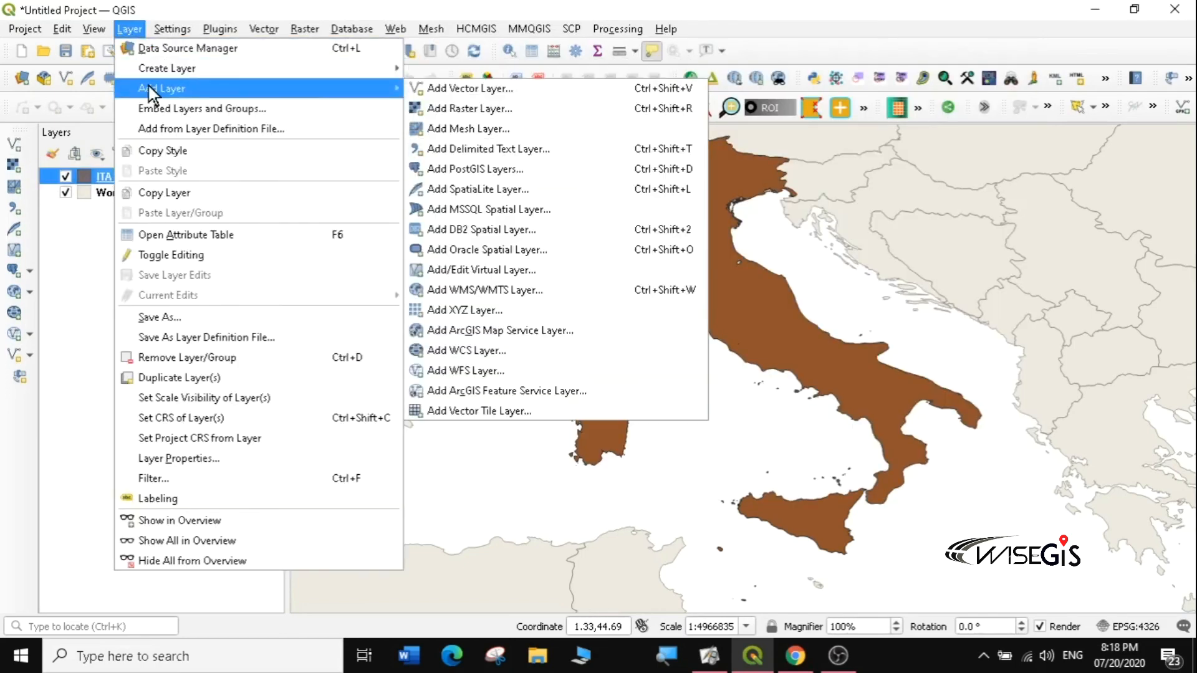
click(490, 94)
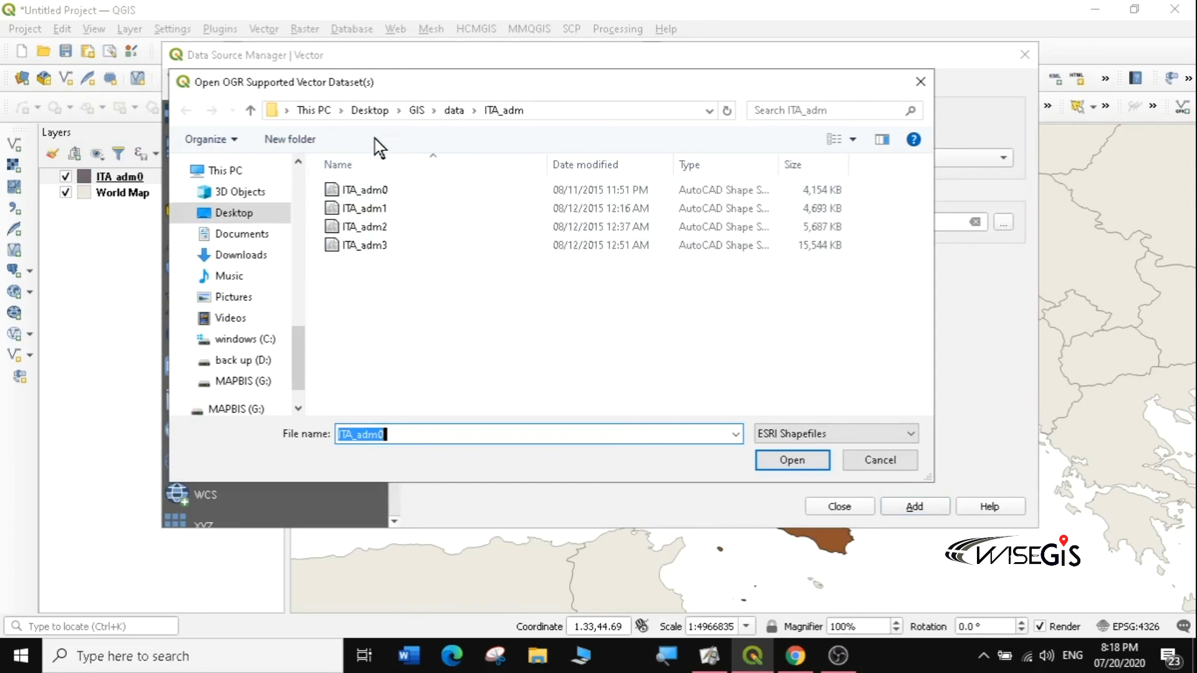
Step: Look at ITA_roads in the data\ITA_rds folder, then reopen the dataset file browser
click(248, 113)
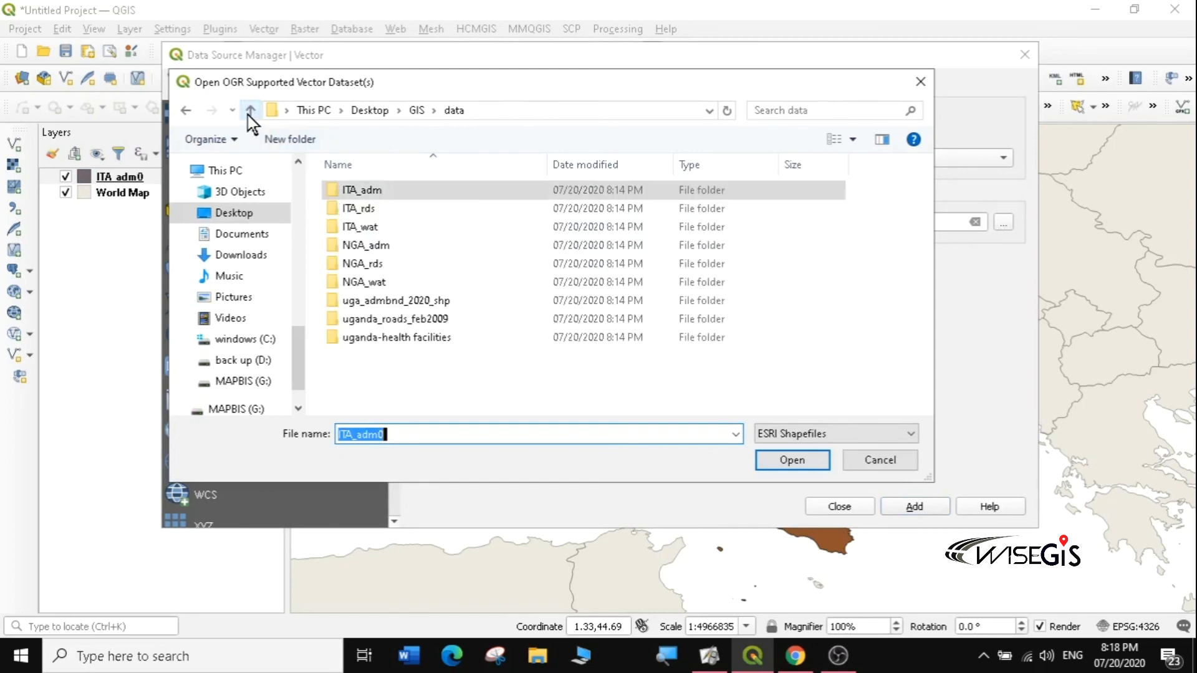
double_click(368, 211)
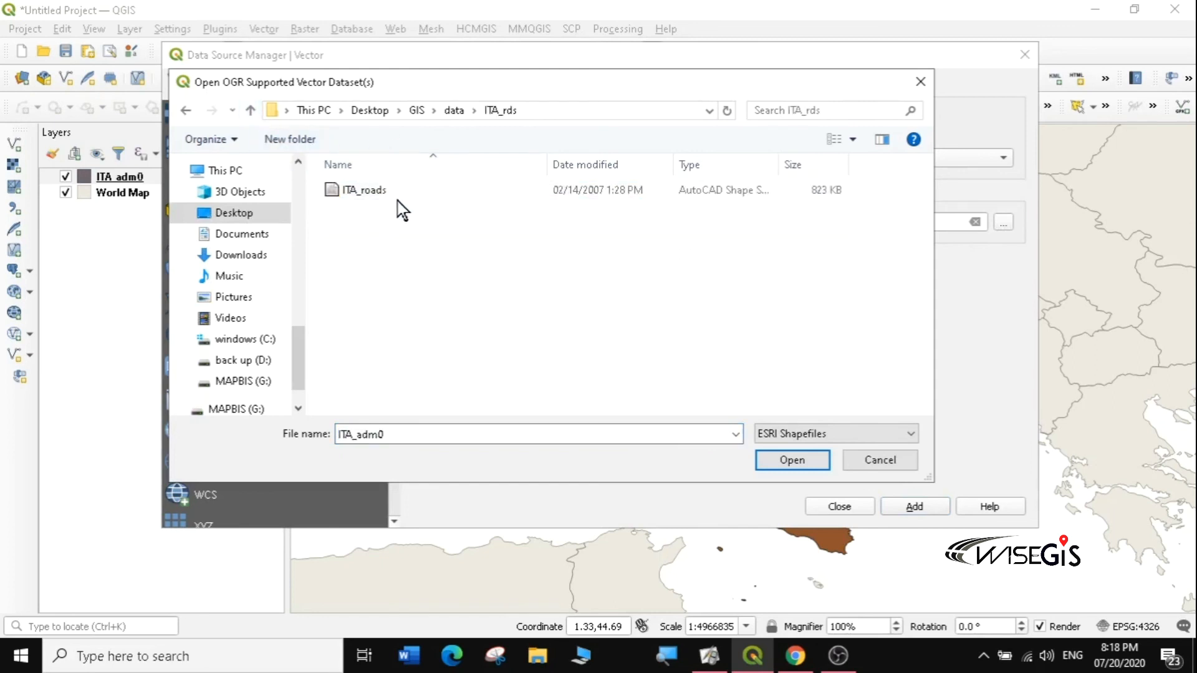
click(359, 190)
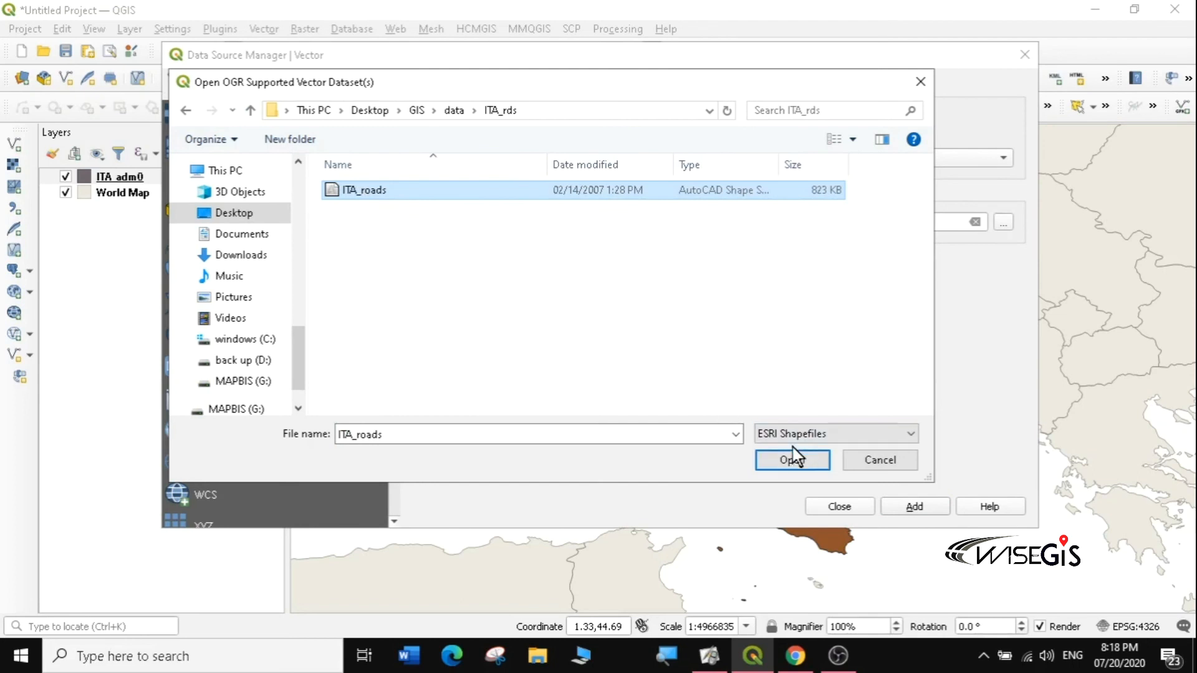
click(919, 81)
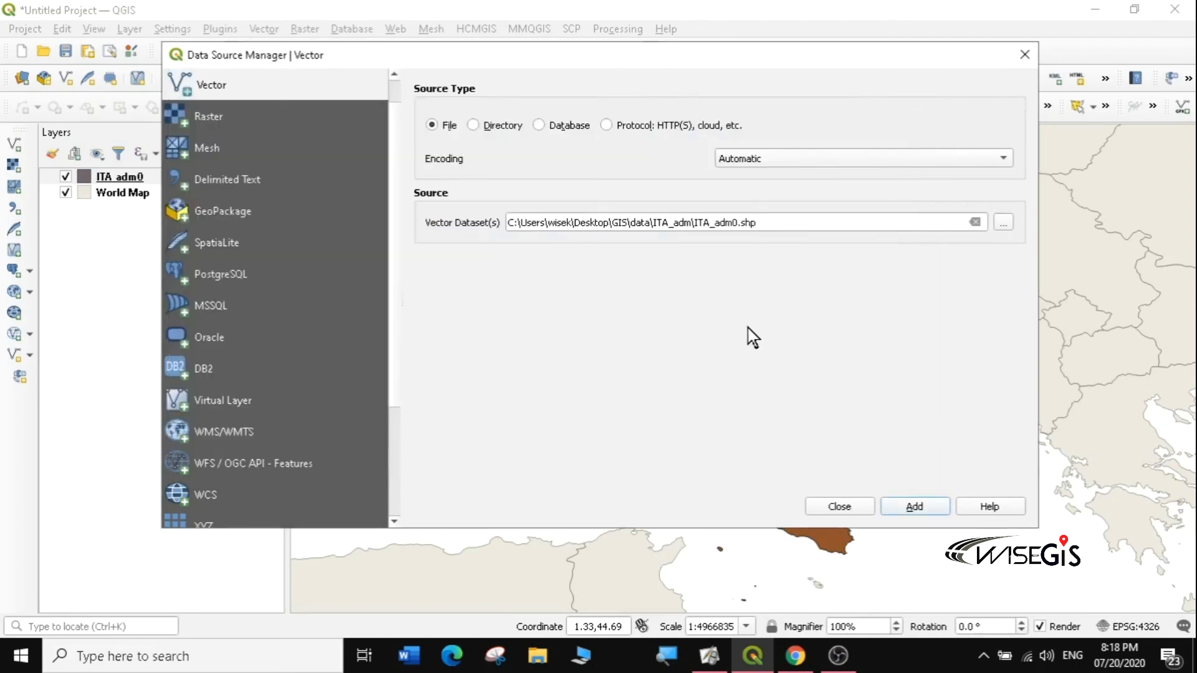
click(1004, 224)
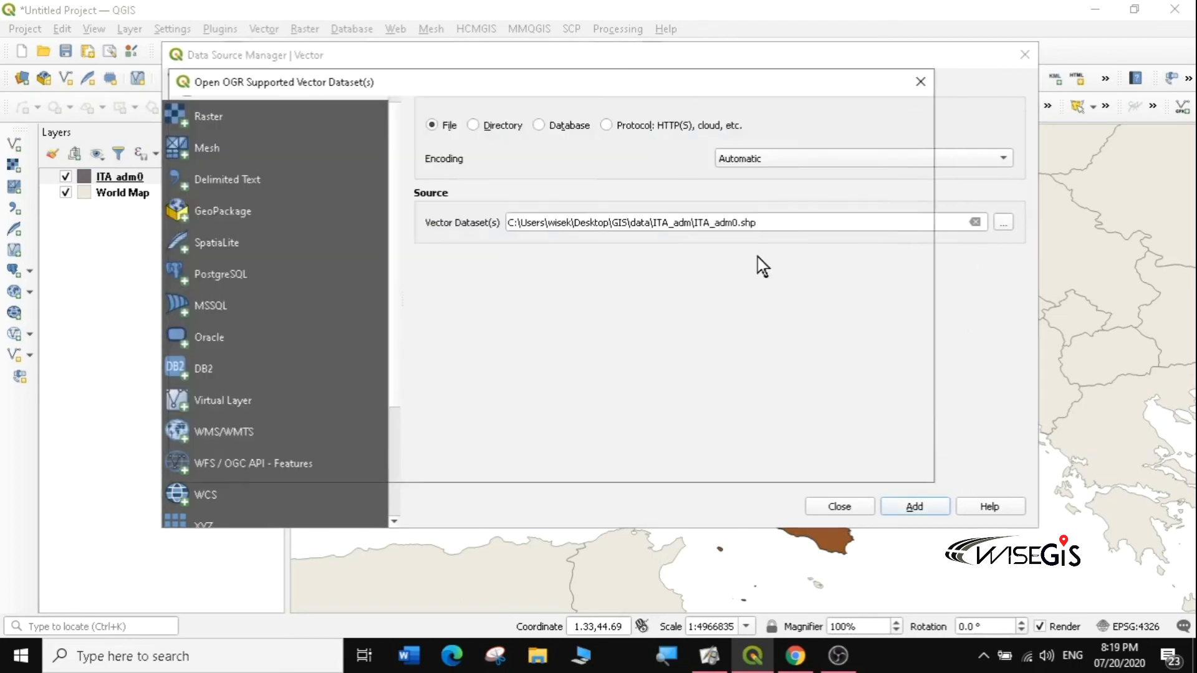
Step: Set the file-type filter to ESRI Shapefiles after briefly choosing GPX
click(791, 431)
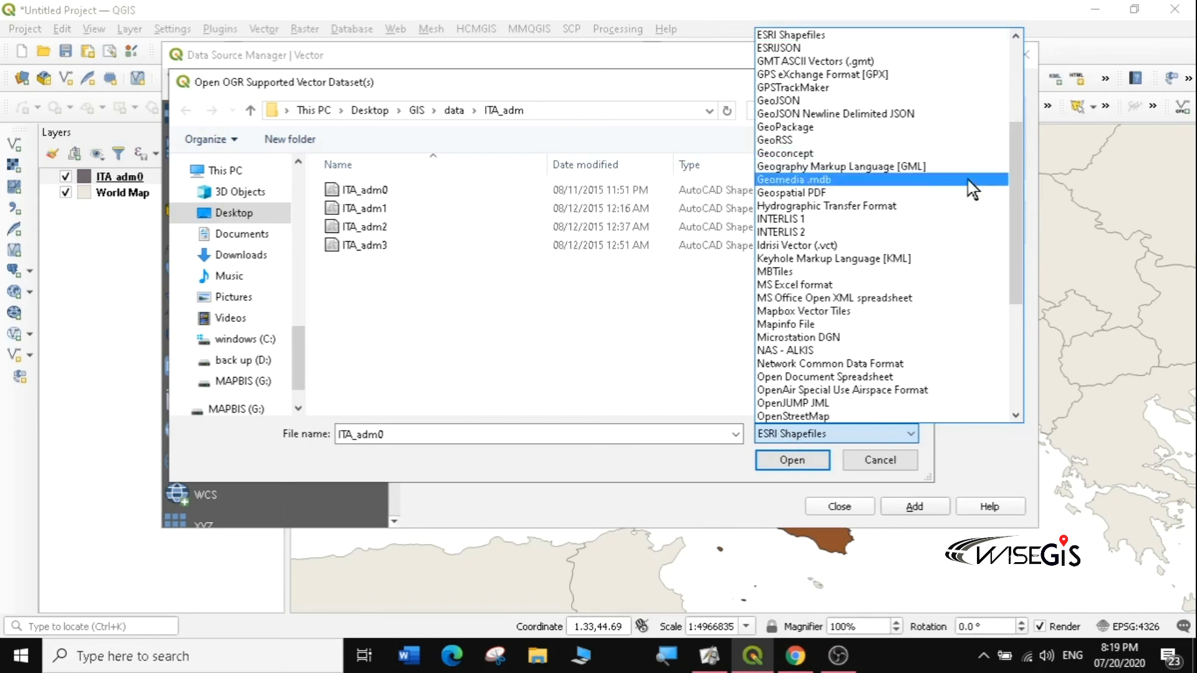
click(995, 74)
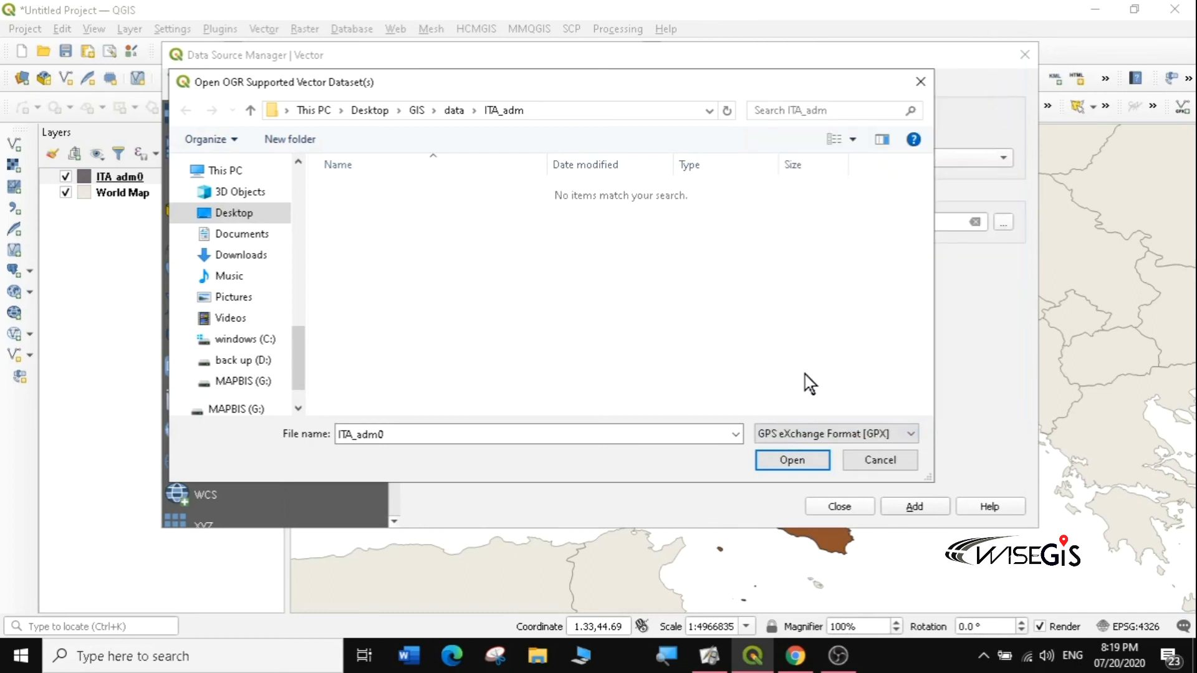
click(794, 431)
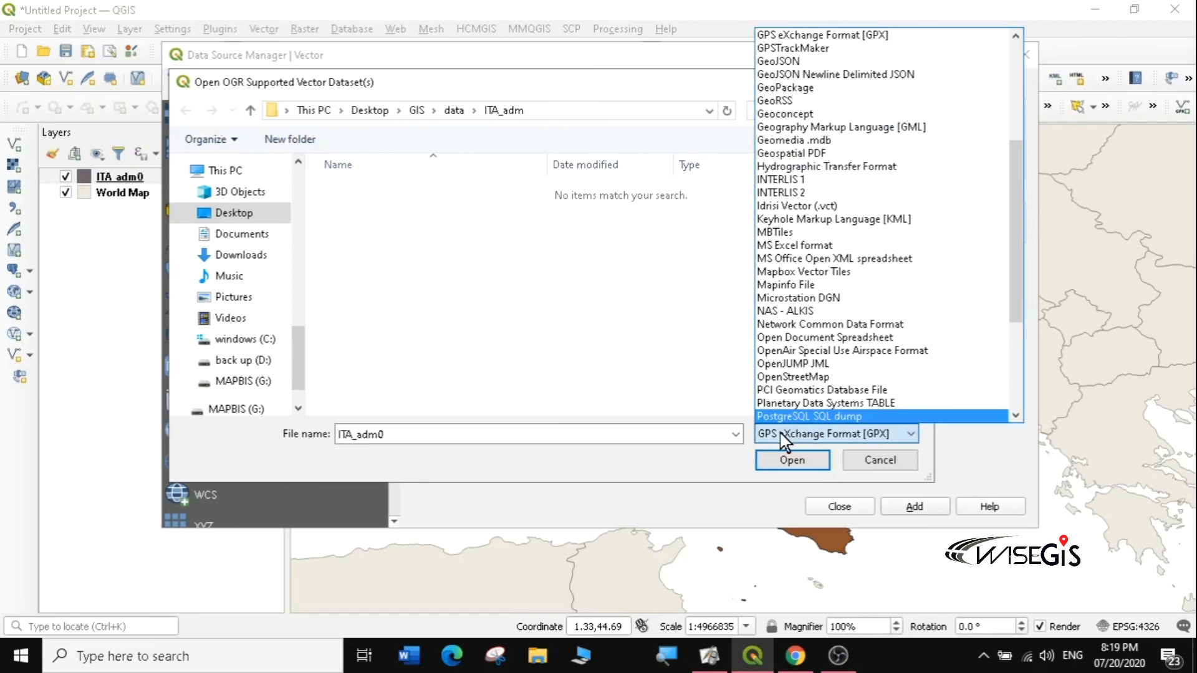
click(781, 433)
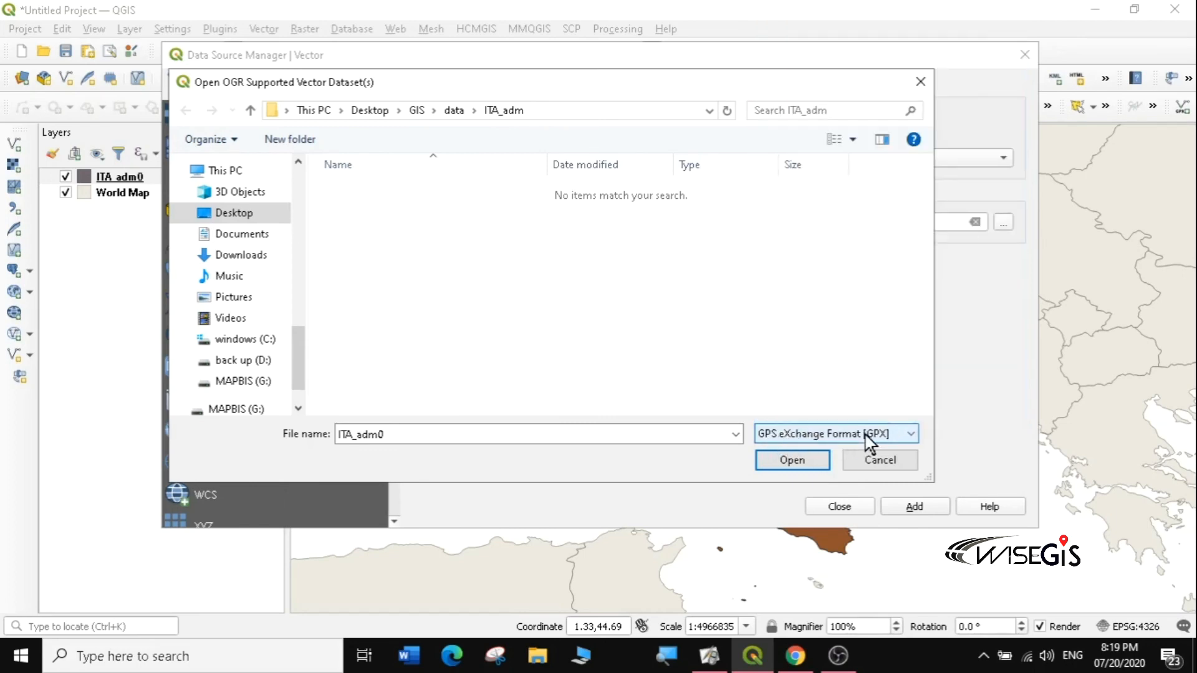
click(902, 433)
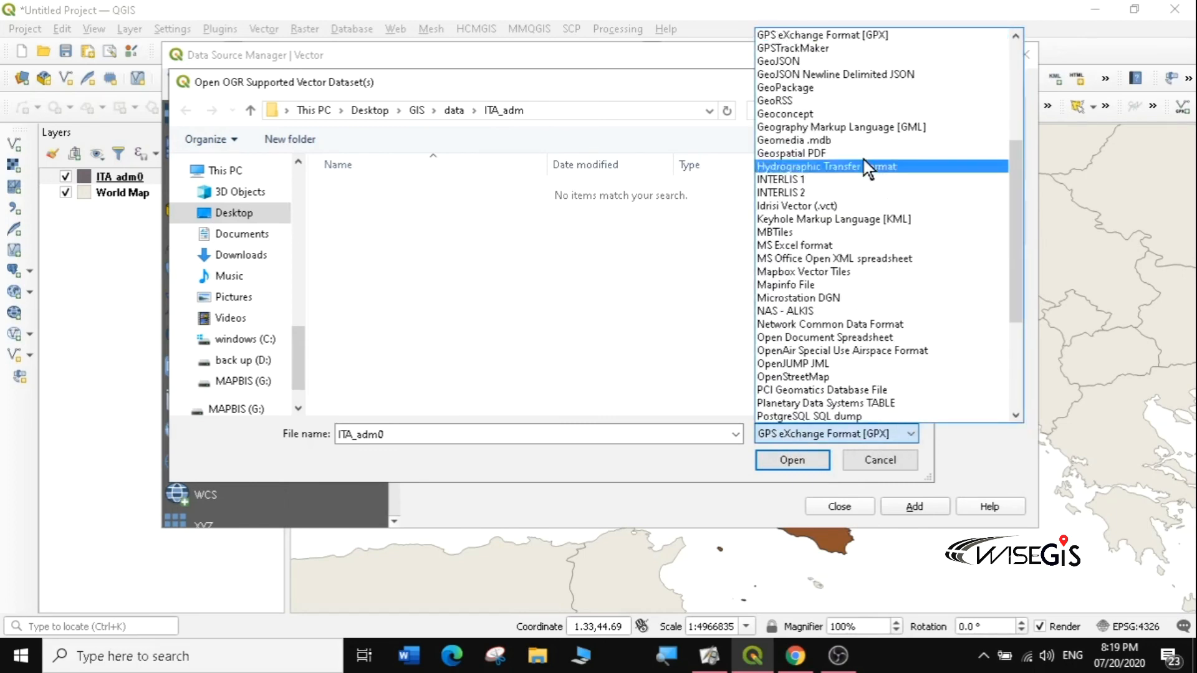
mouse_move(1011, 160)
mouse_down()
mouse_move(1015, 74)
mouse_move(1020, 144)
mouse_up()
scroll(873, 131, up, 2)
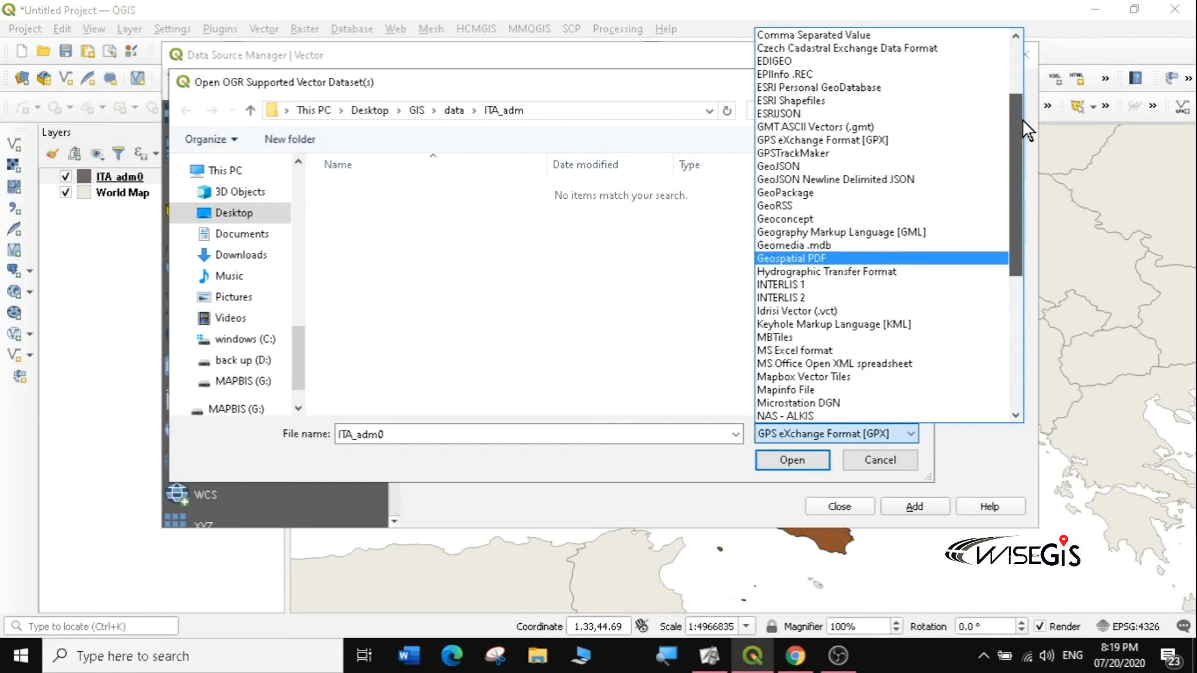
click(815, 129)
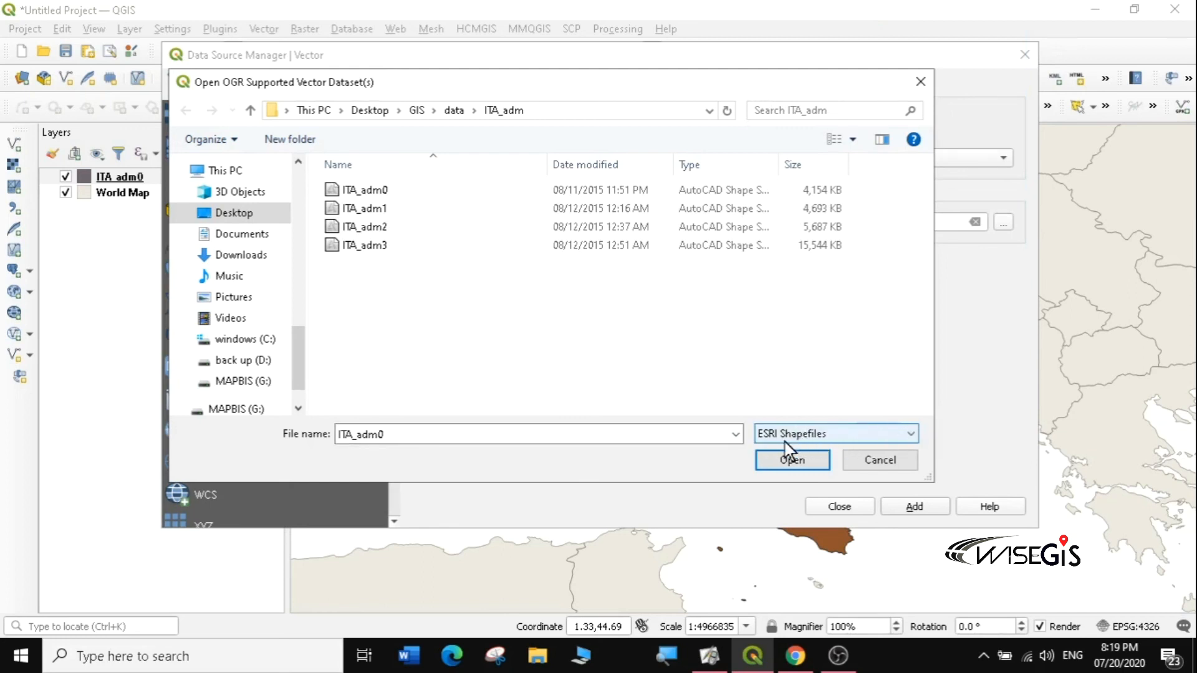
Step: Load ITA_roads.shp from data\ITA_rds and add it as a layer
click(455, 111)
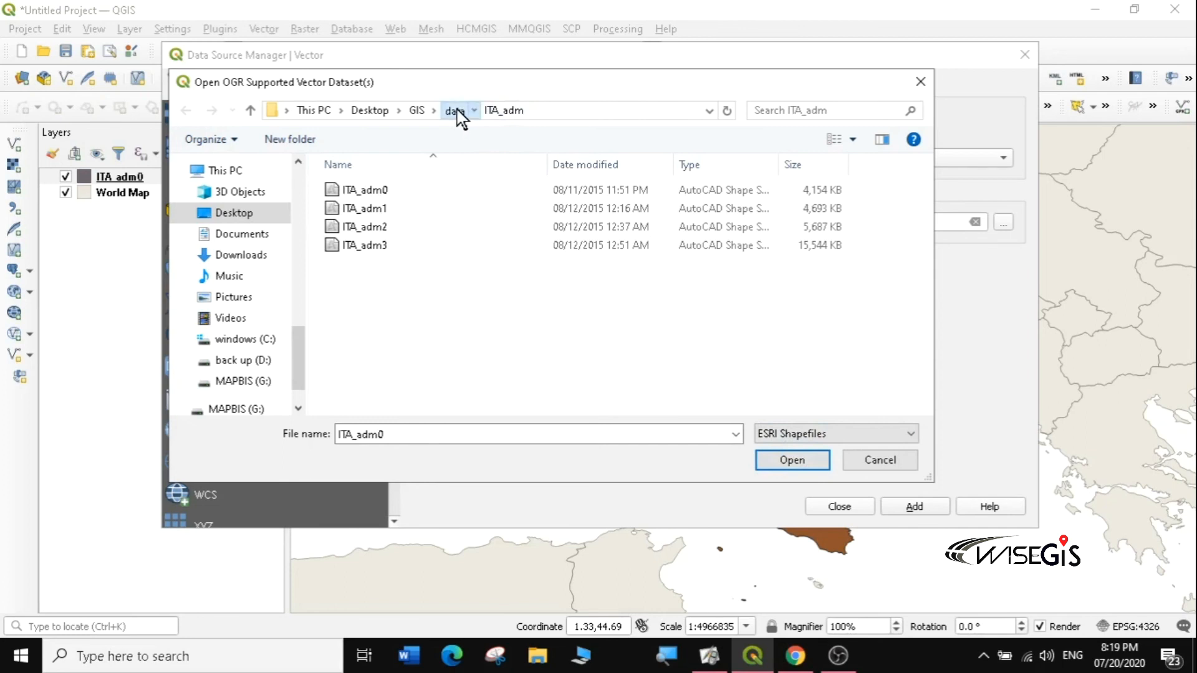
double_click(368, 209)
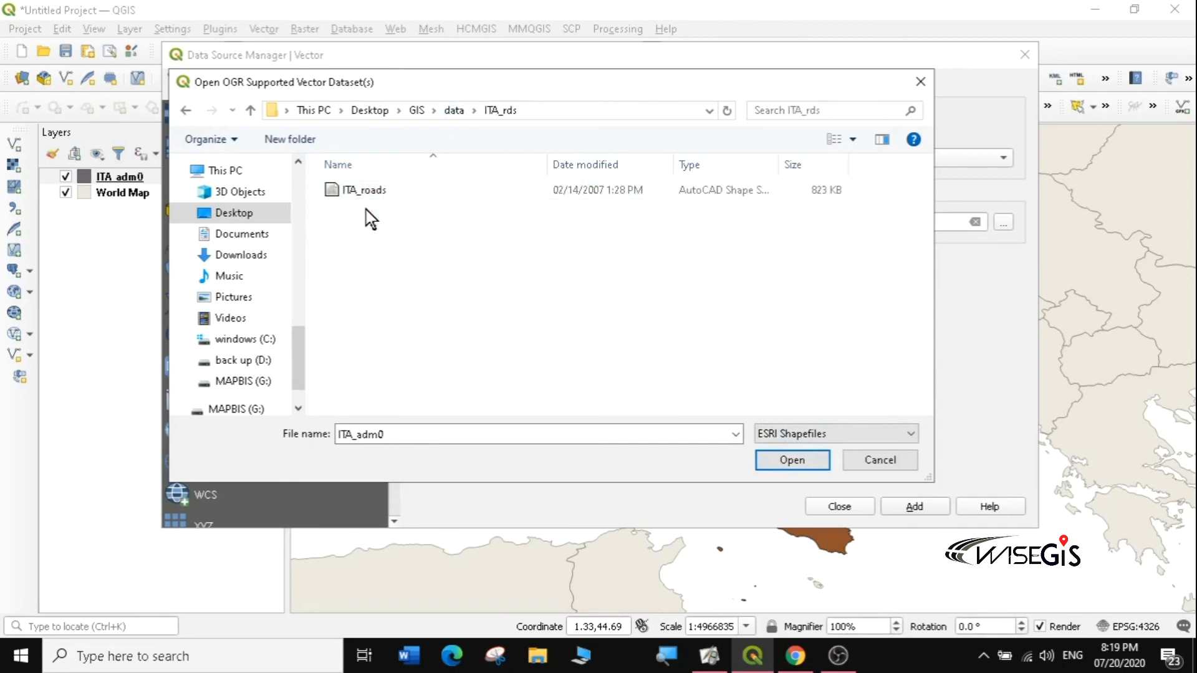
click(397, 196)
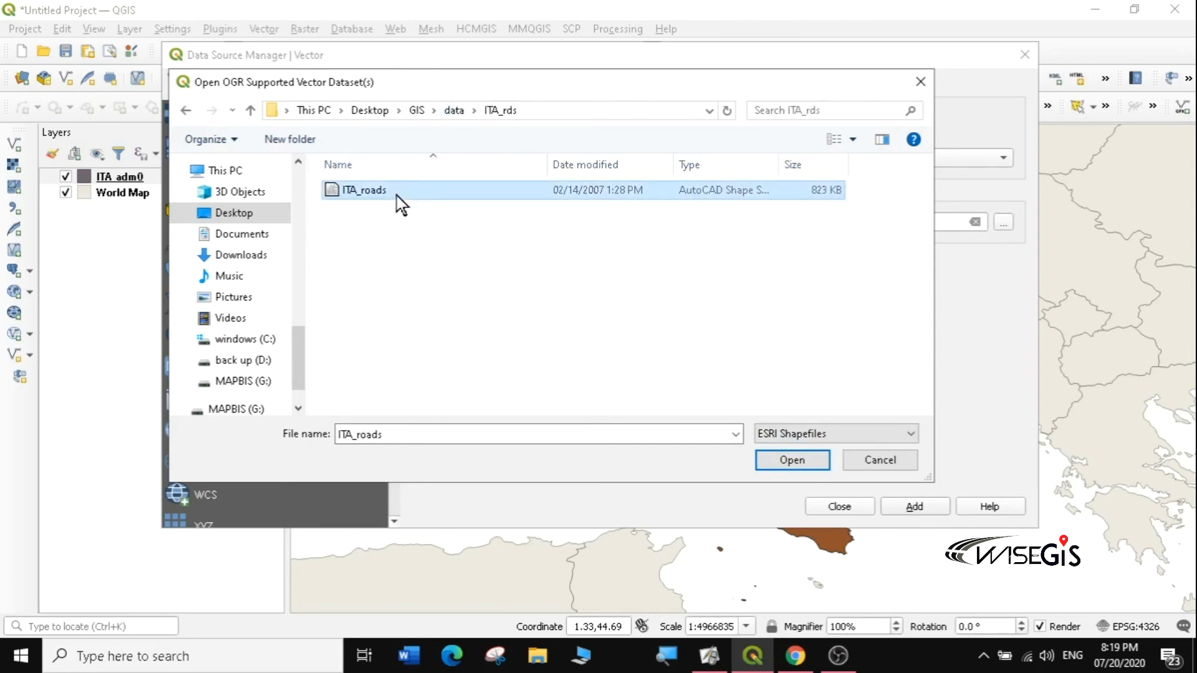
click(781, 460)
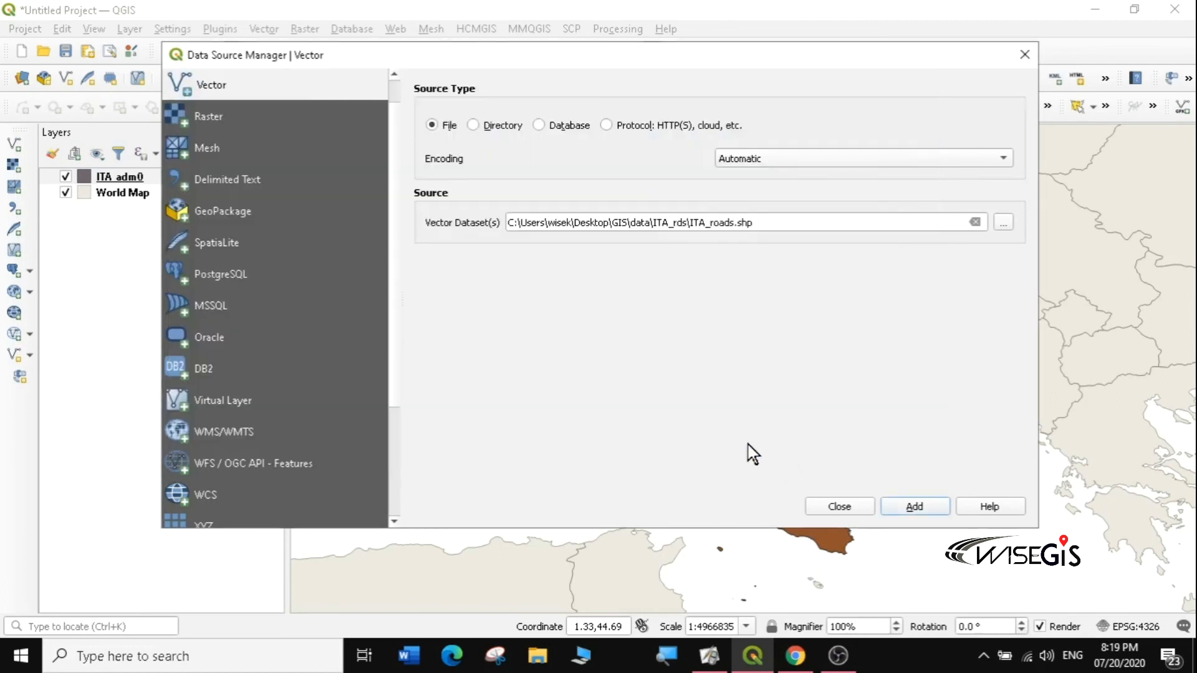
click(920, 507)
Step: Close the data source window, zoom out to Europe, then back into central Italy
click(840, 506)
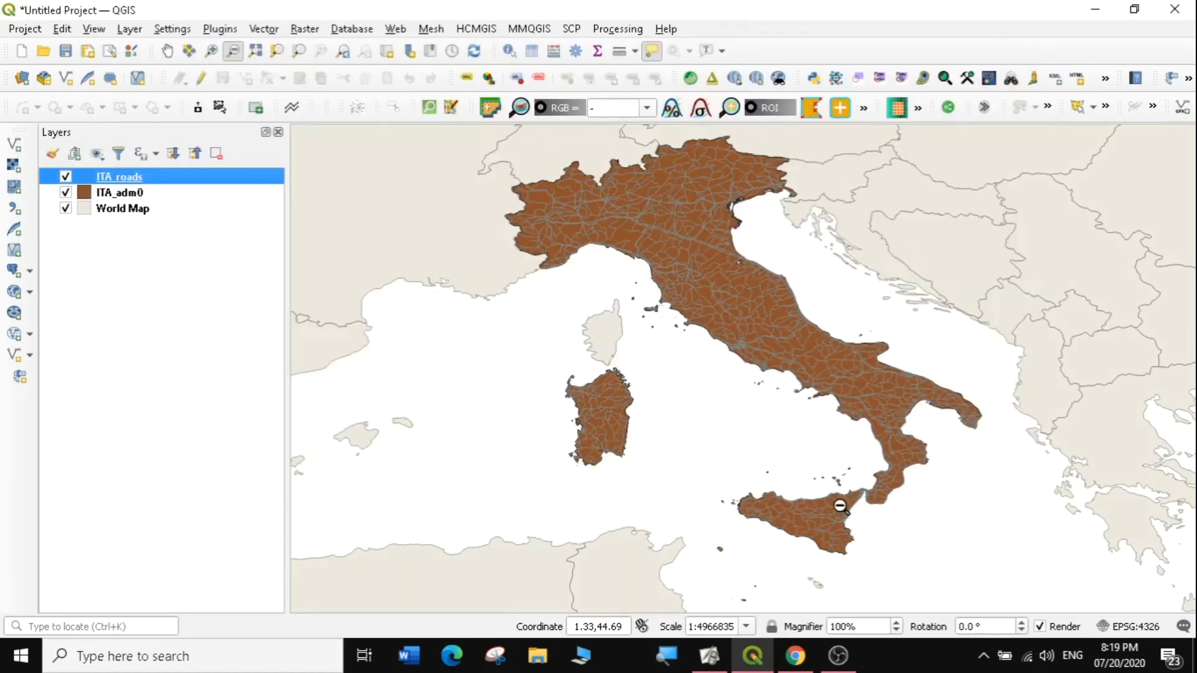
right_click(122, 183)
click(79, 256)
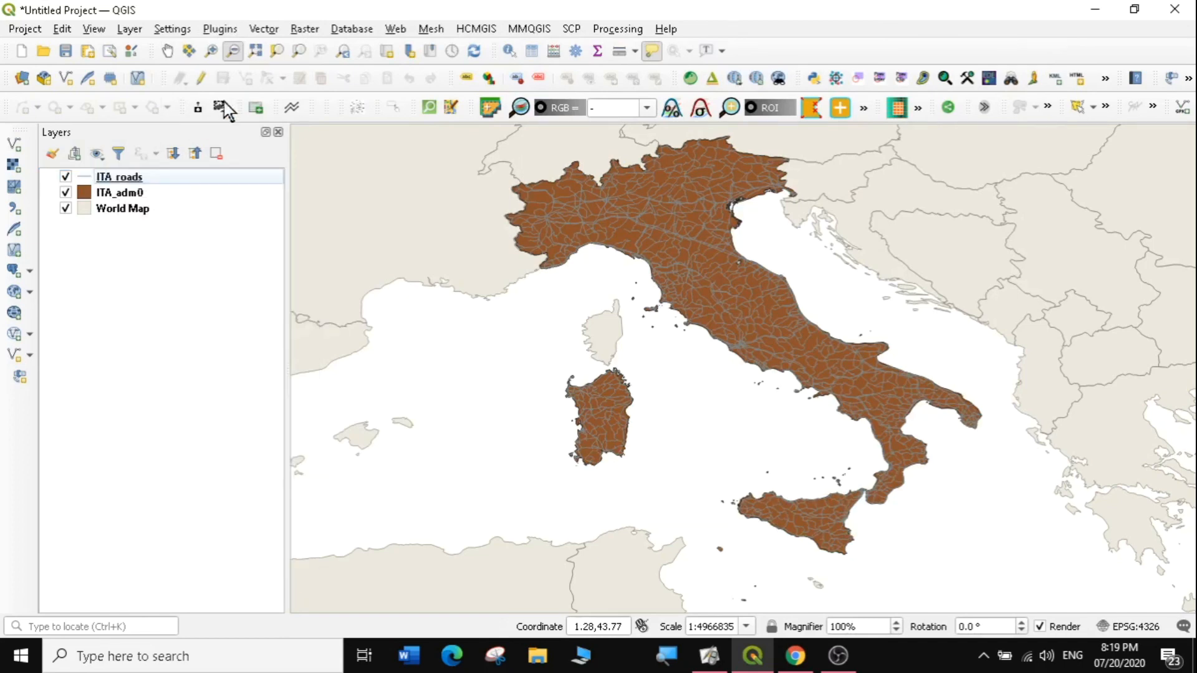
click(230, 52)
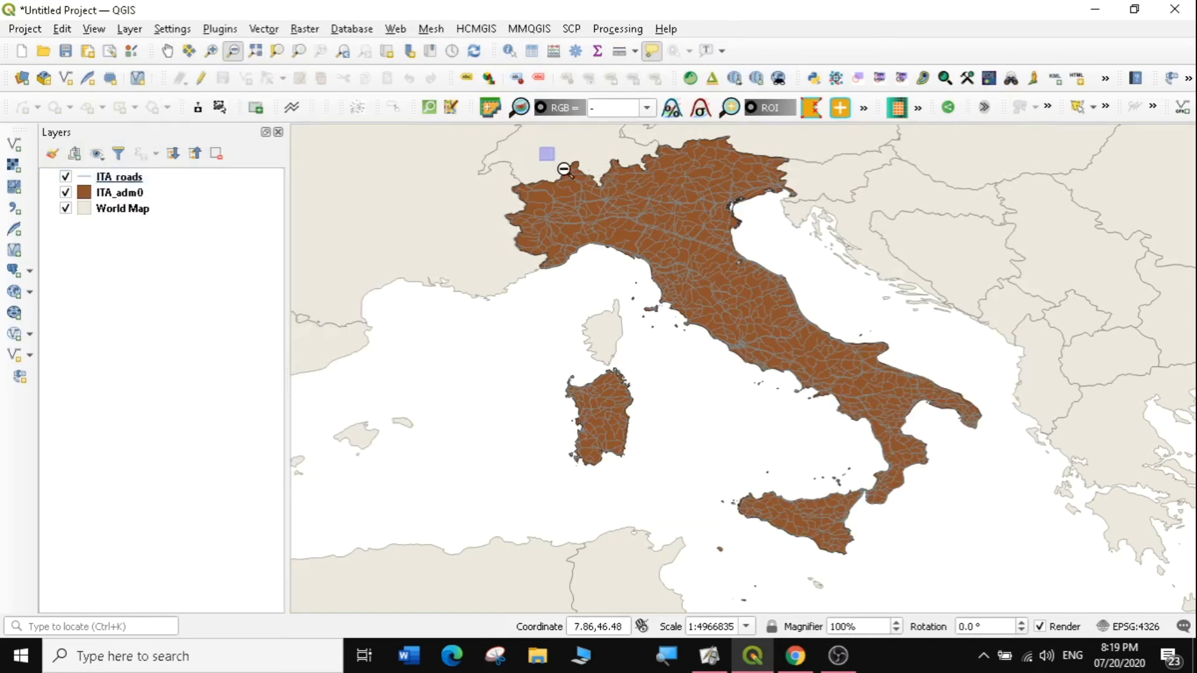
drag(540, 145, 769, 330)
click(211, 51)
drag(676, 334, 859, 448)
drag(620, 256, 769, 372)
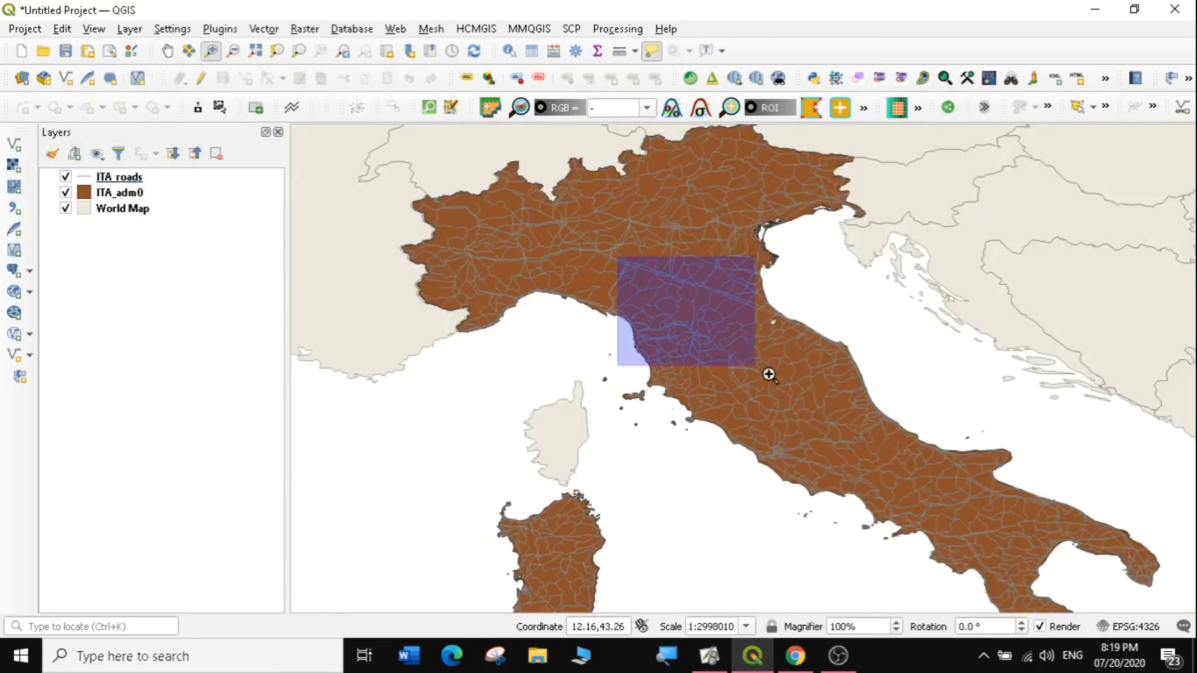
drag(654, 269, 811, 428)
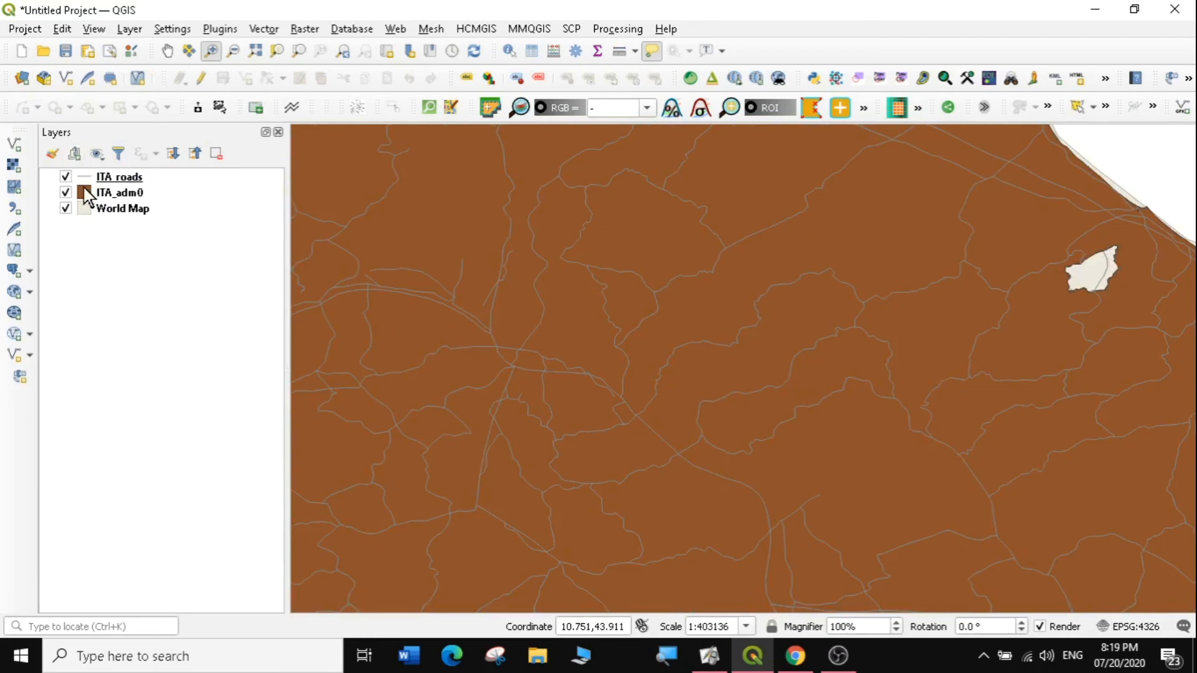
Step: Hide the ITA_adm0 boundary, inspect individual roads, then fit the map to ITA_roads
click(66, 192)
mouse_move(547, 236)
mouse_down()
mouse_move(823, 423)
mouse_move(811, 423)
mouse_up()
drag(566, 277, 814, 460)
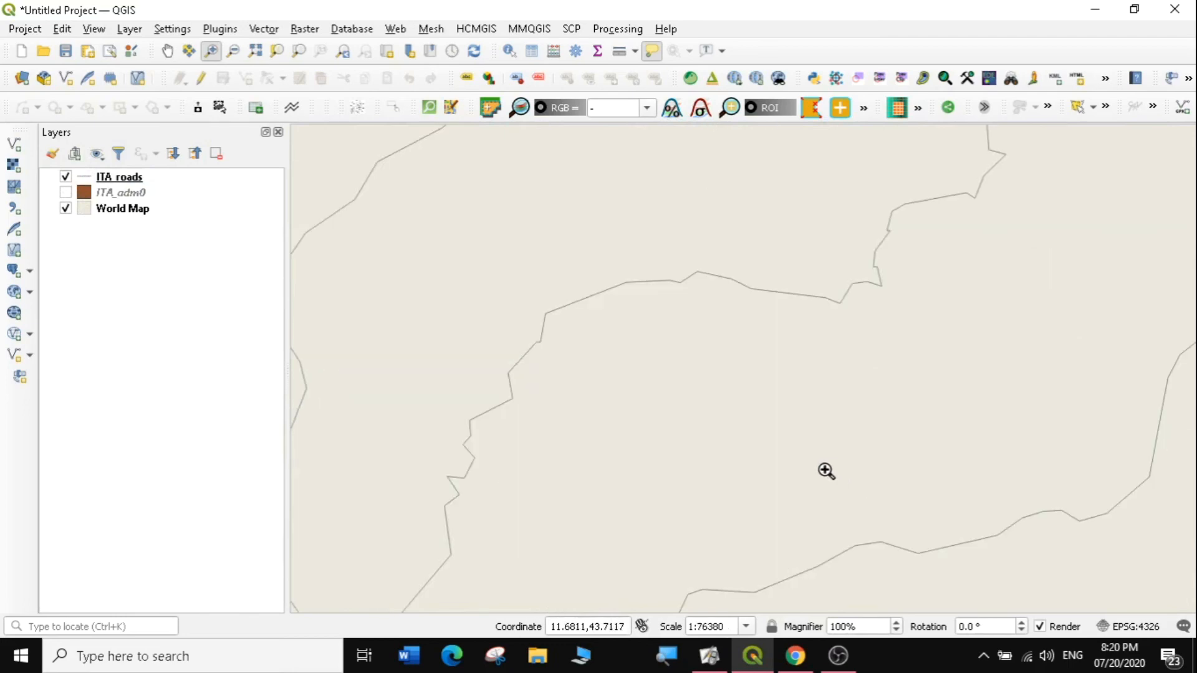
right_click(103, 170)
click(171, 180)
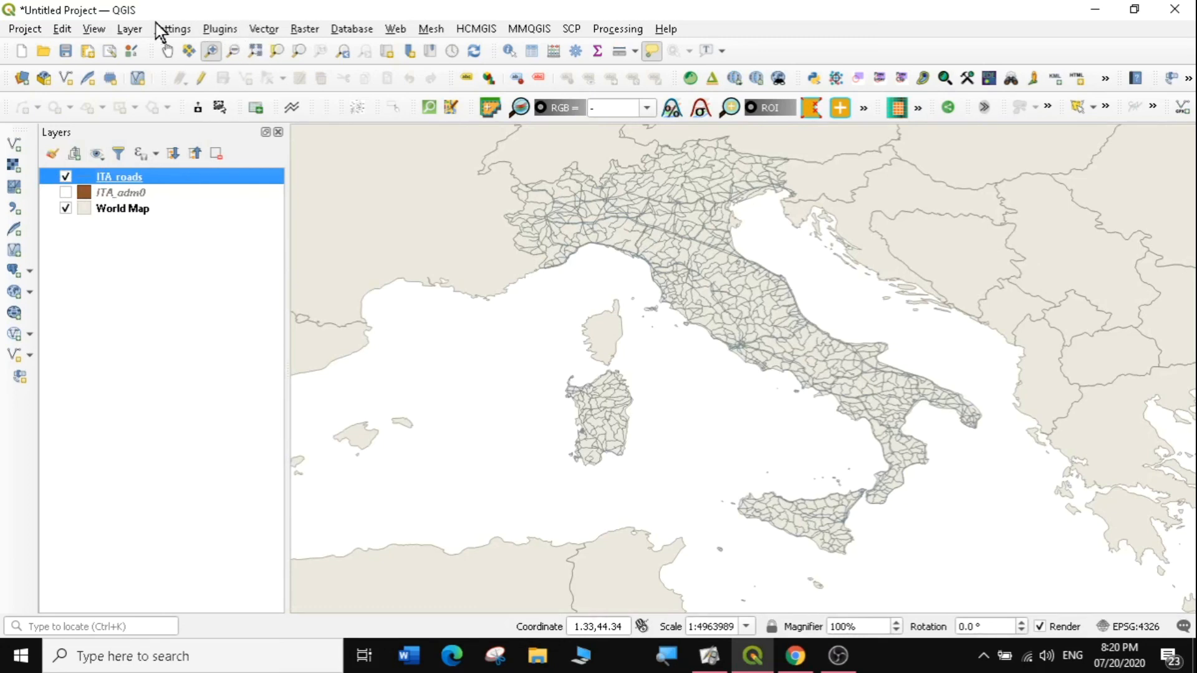
click(128, 29)
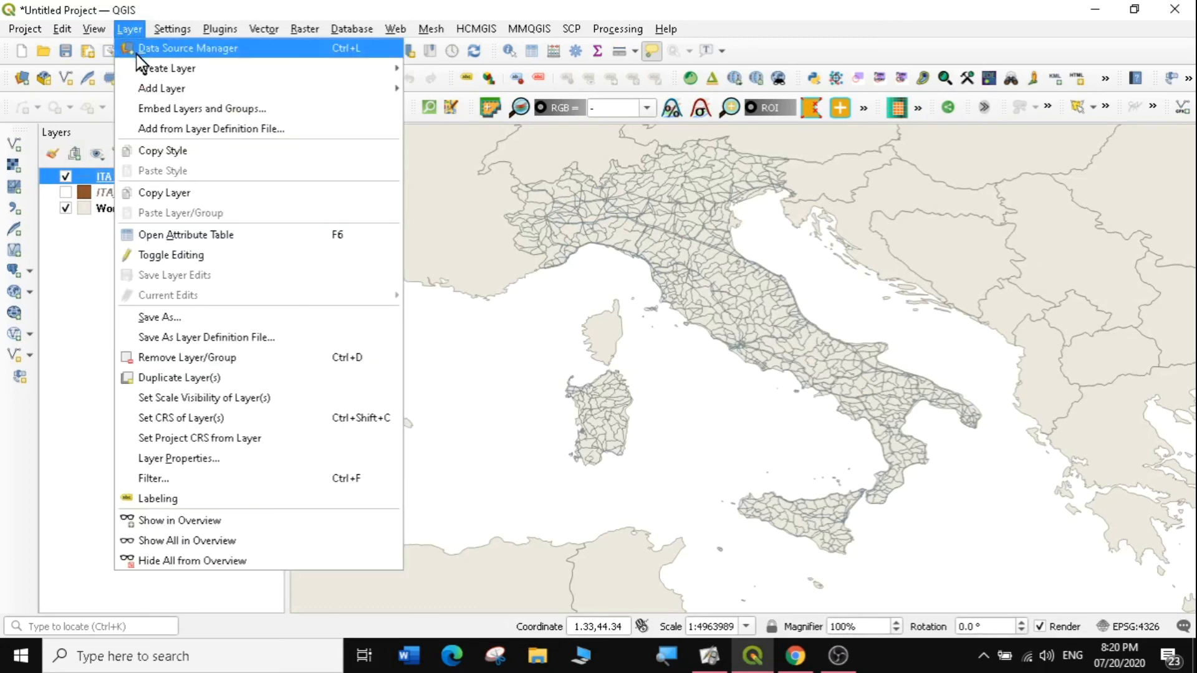
Step: Add ITA_water_areas_dcw.shp from data\ITA_wat as a new layer and close the manager
mouse_move(151, 87)
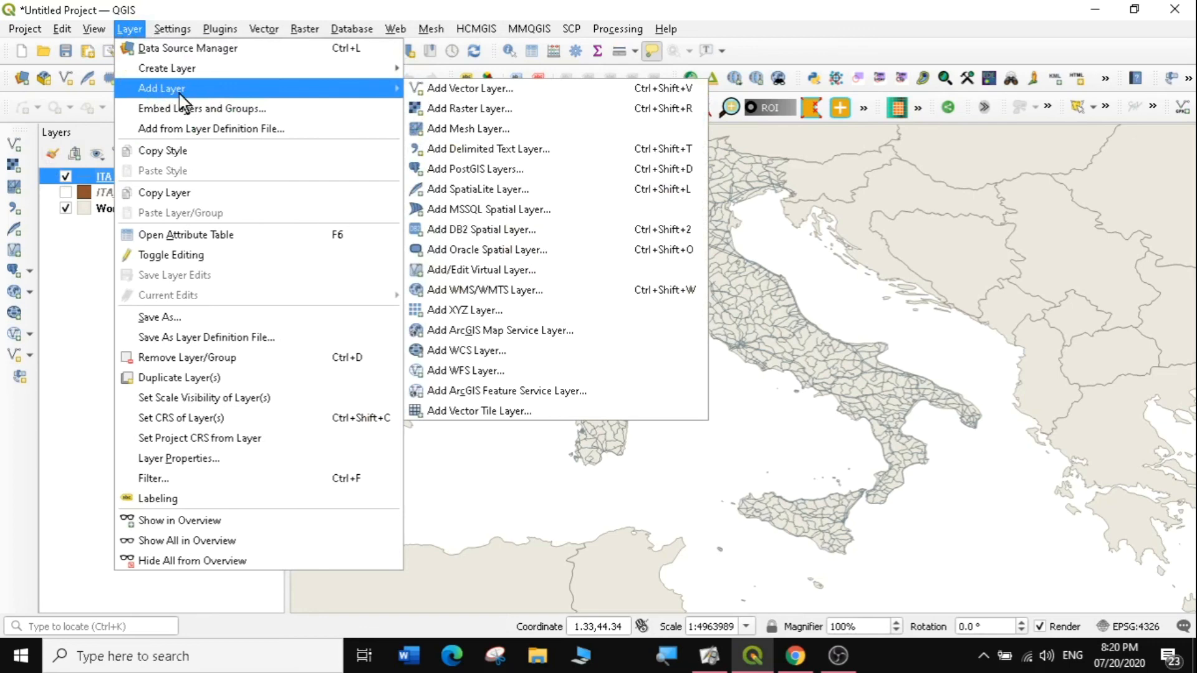
click(470, 90)
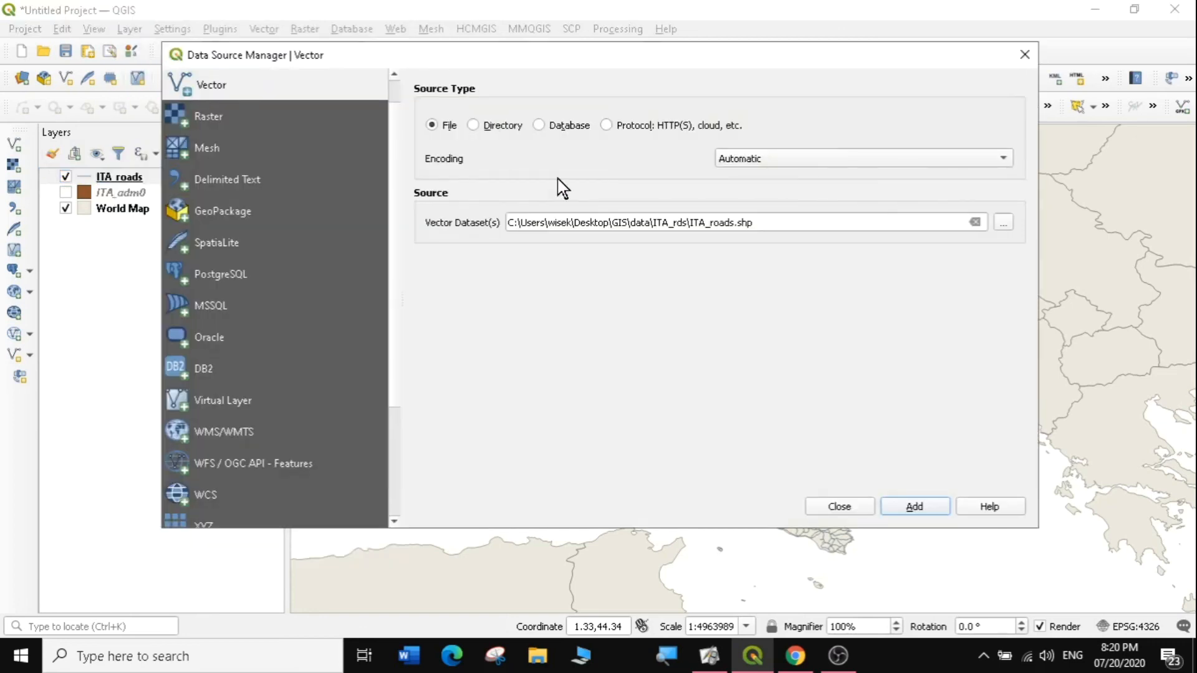
click(1003, 225)
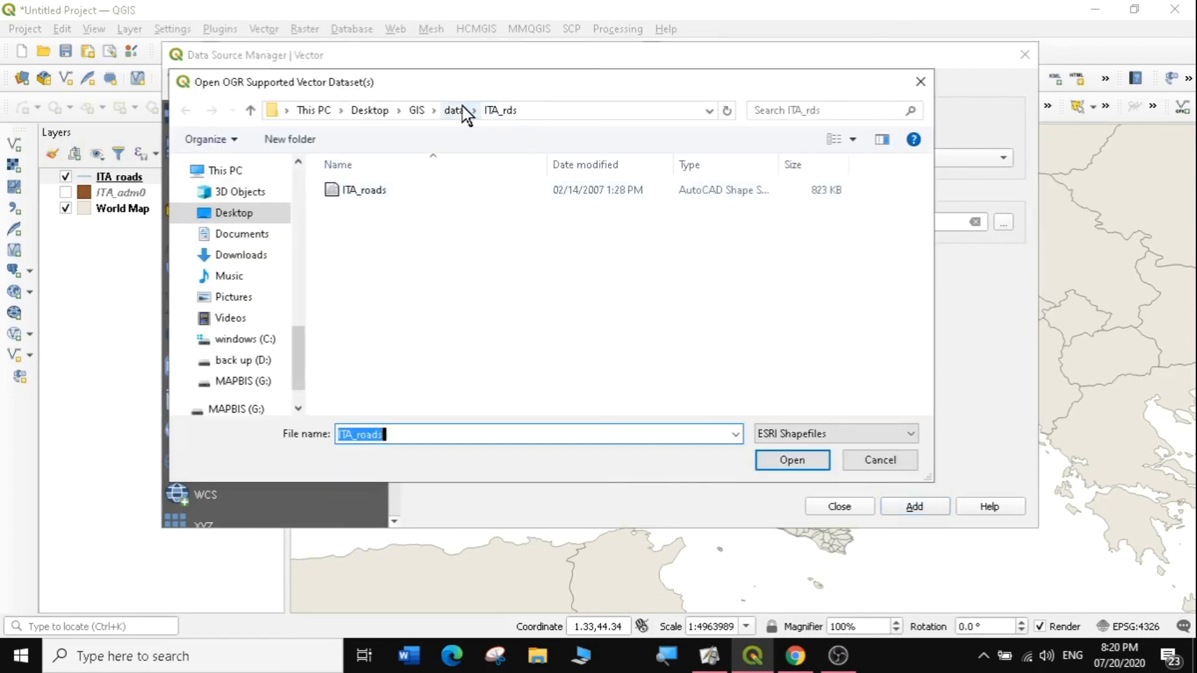
click(454, 111)
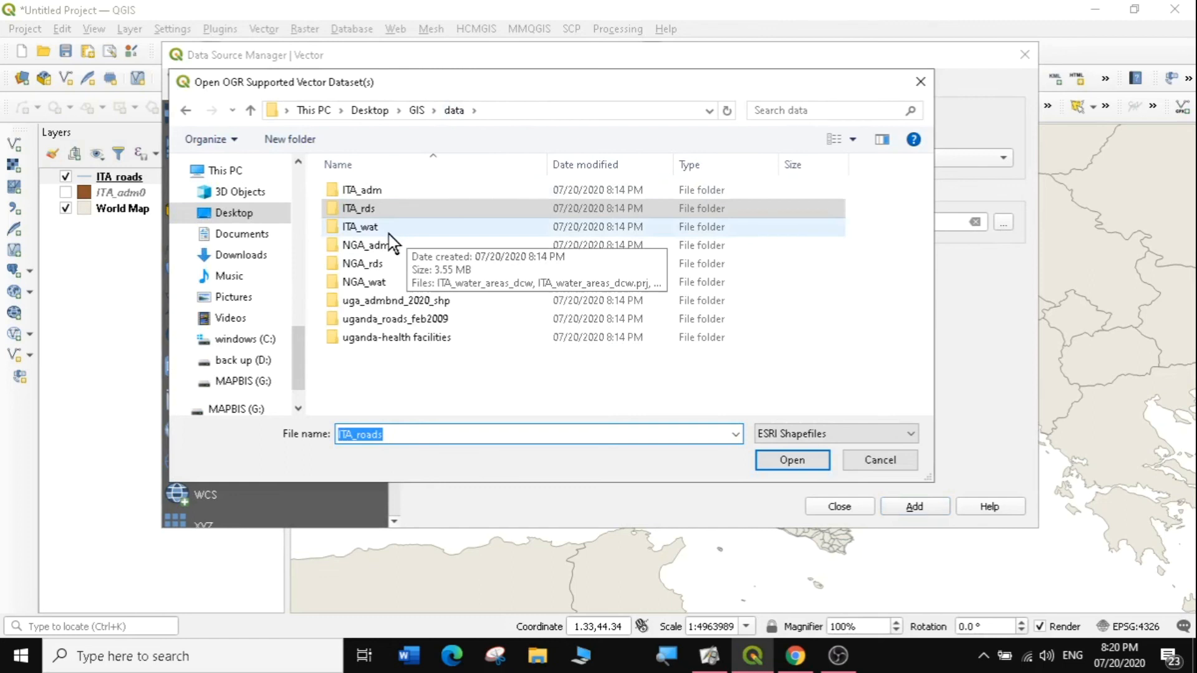
double_click(368, 228)
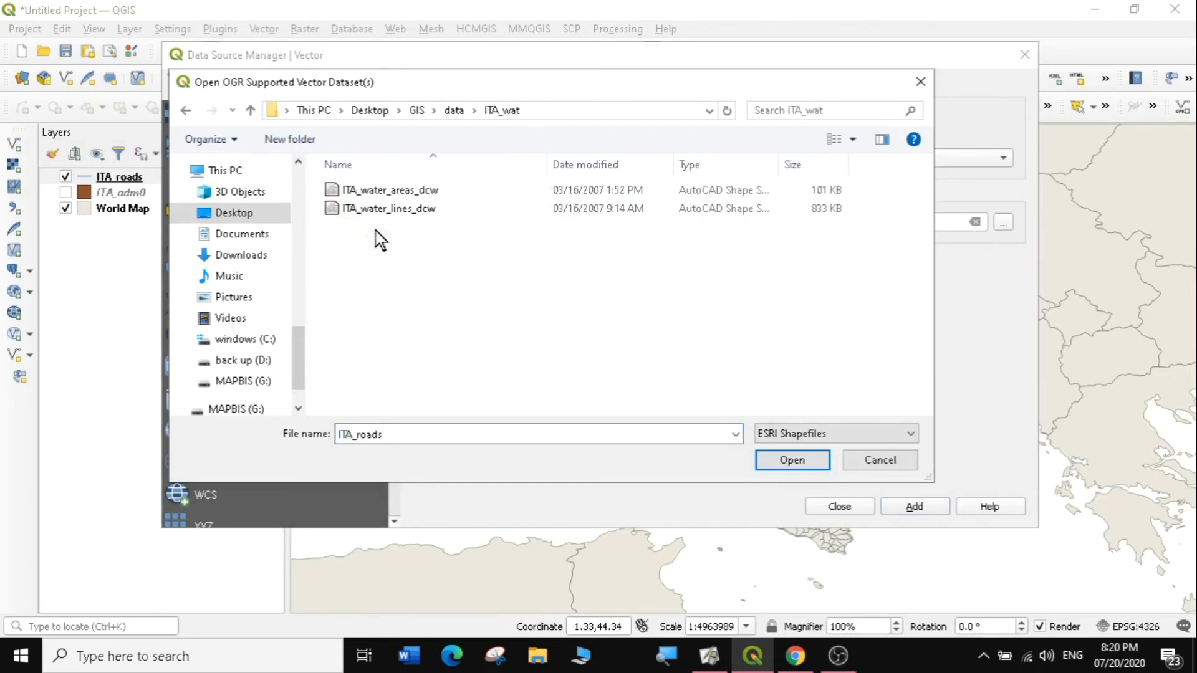
click(417, 212)
click(409, 191)
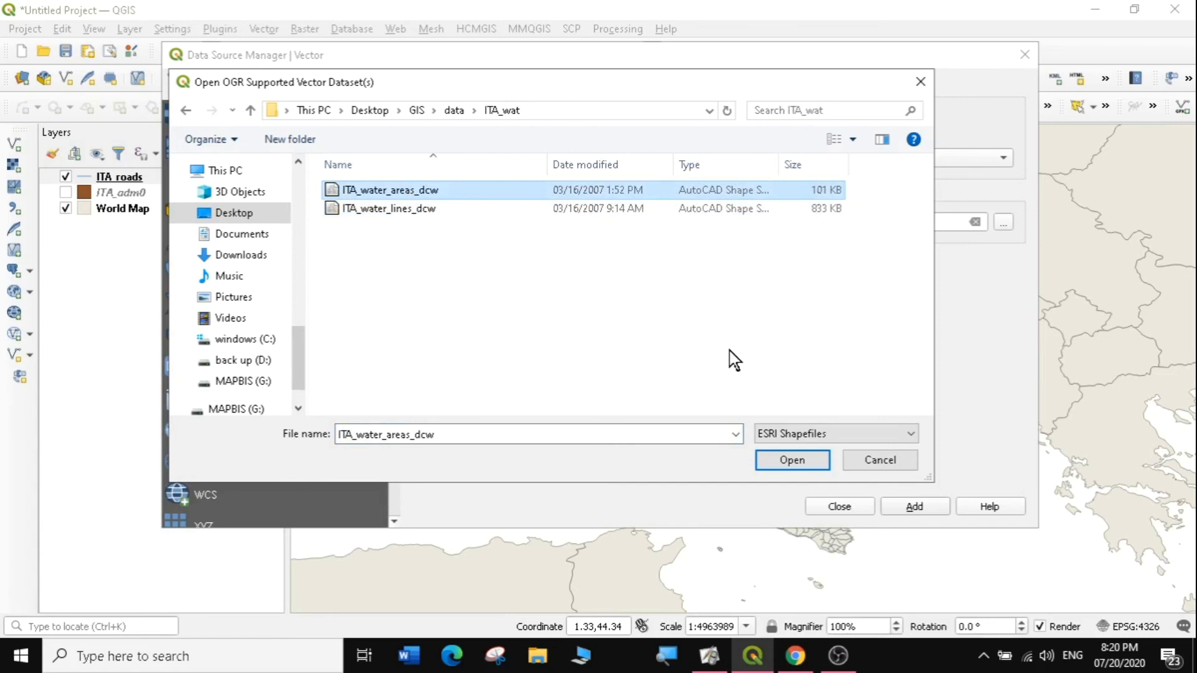
click(787, 462)
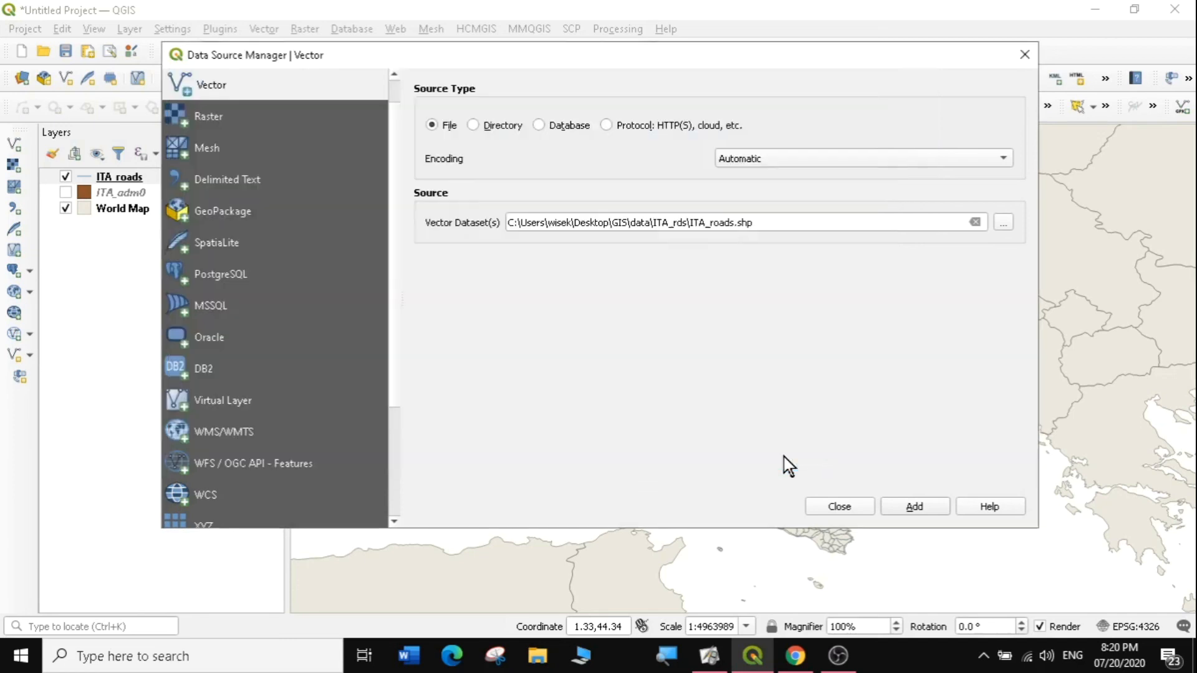
click(917, 506)
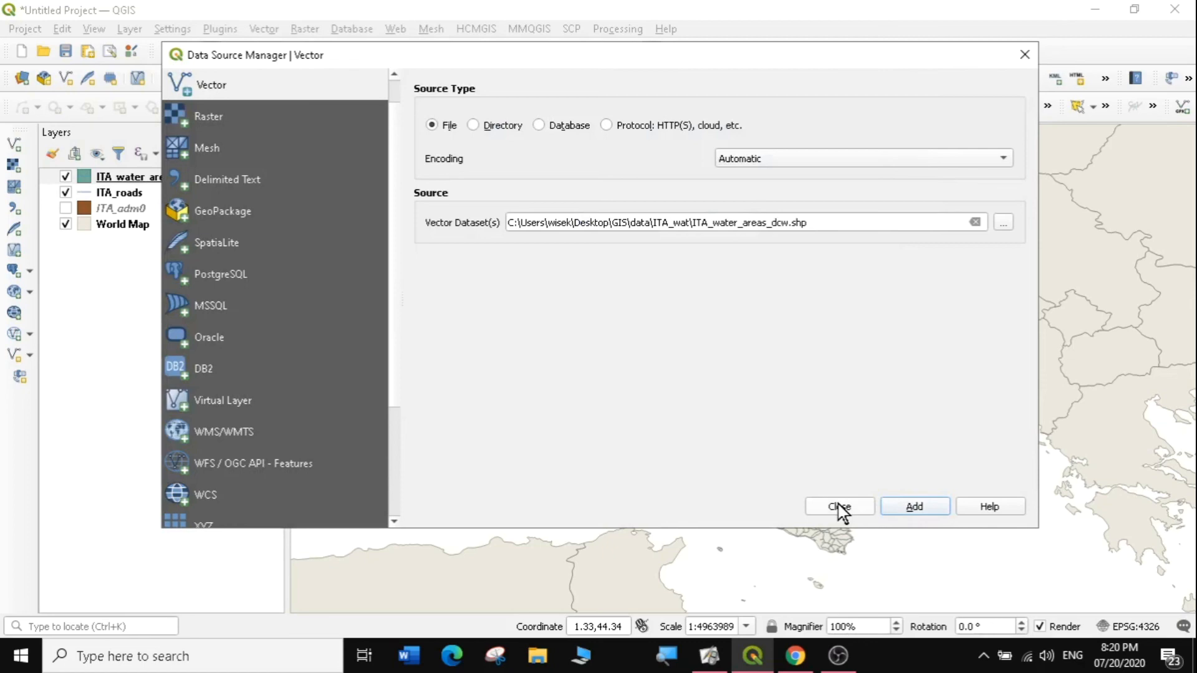
click(839, 507)
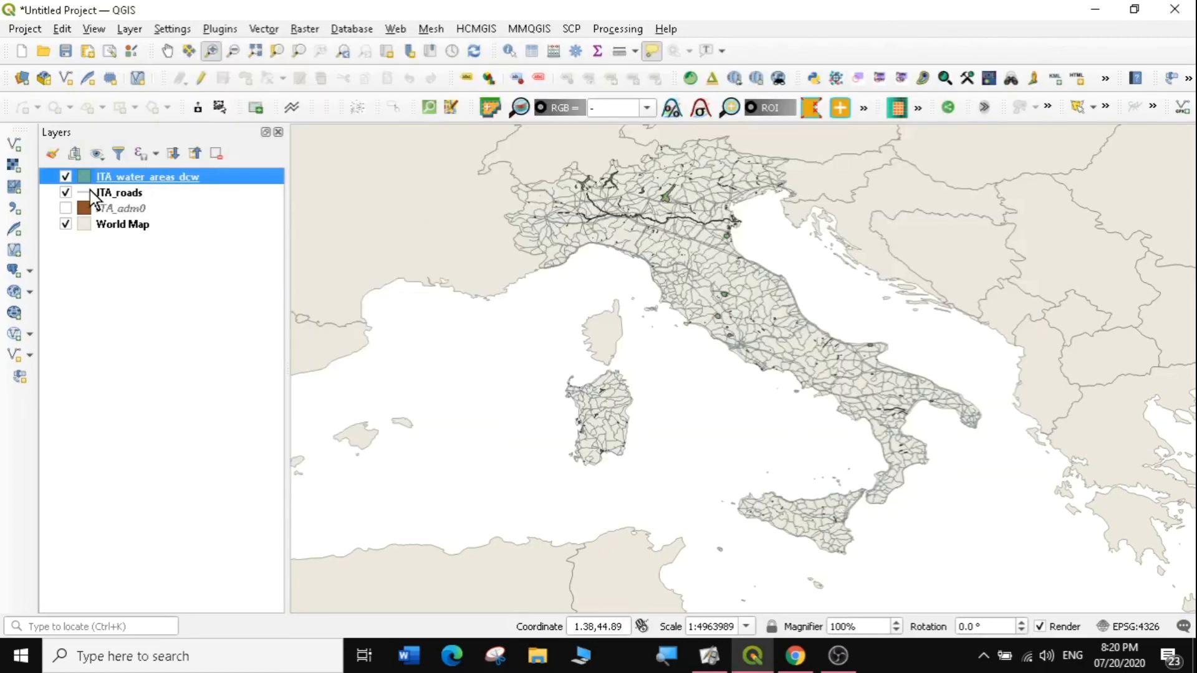
Step: Hide ITA_roads, zoom into the Po valley, then fit the map to the water areas layer
click(65, 193)
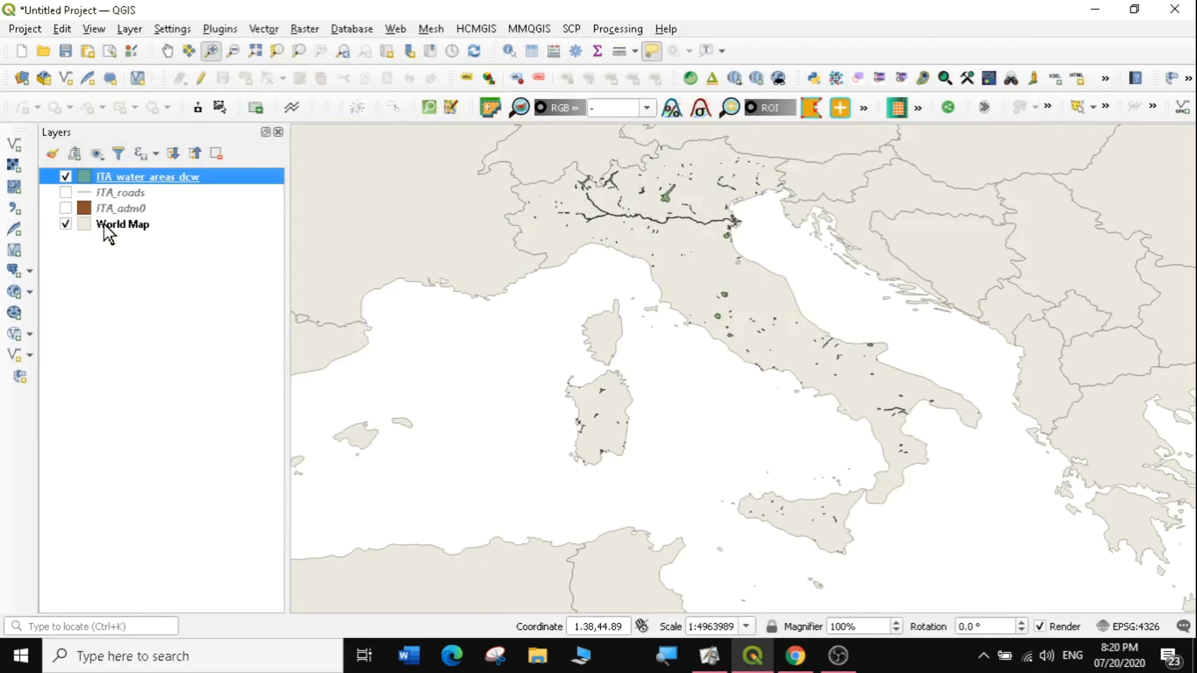
drag(459, 176, 772, 351)
drag(656, 161, 1023, 399)
drag(748, 174, 1079, 424)
click(66, 178)
right_click(115, 177)
click(163, 179)
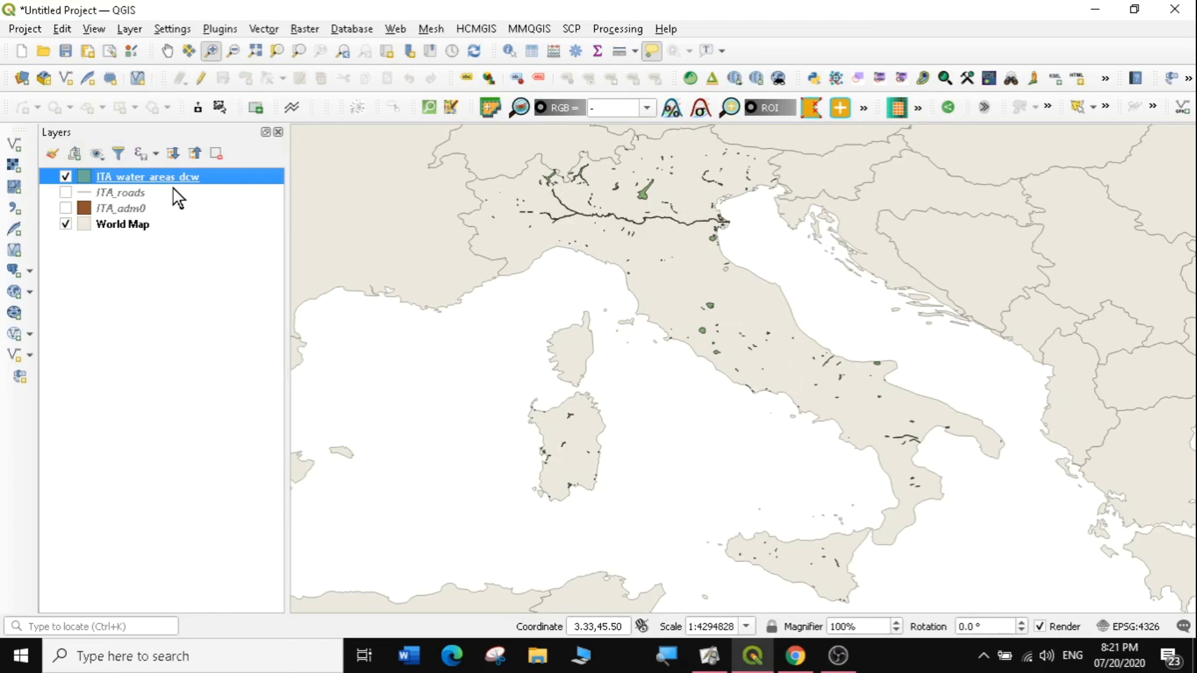
Step: Save the project as 'Lesson 2 interface' in the Desktop GIS folder via Project > Save As
click(19, 31)
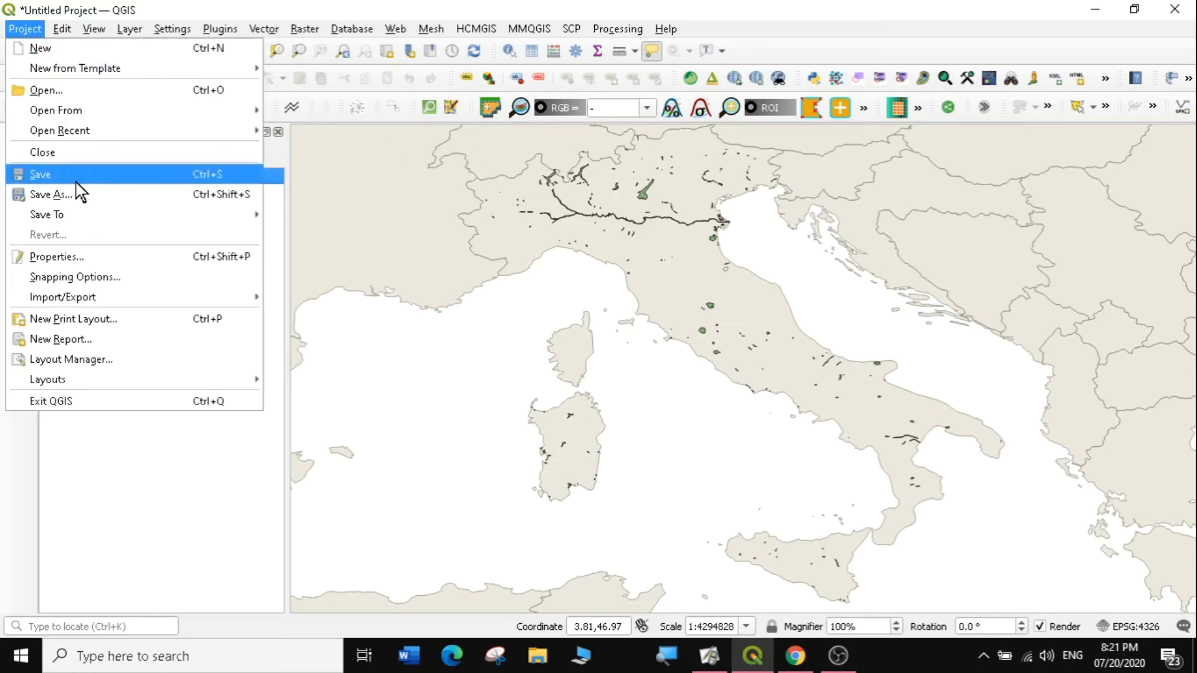
click(25, 29)
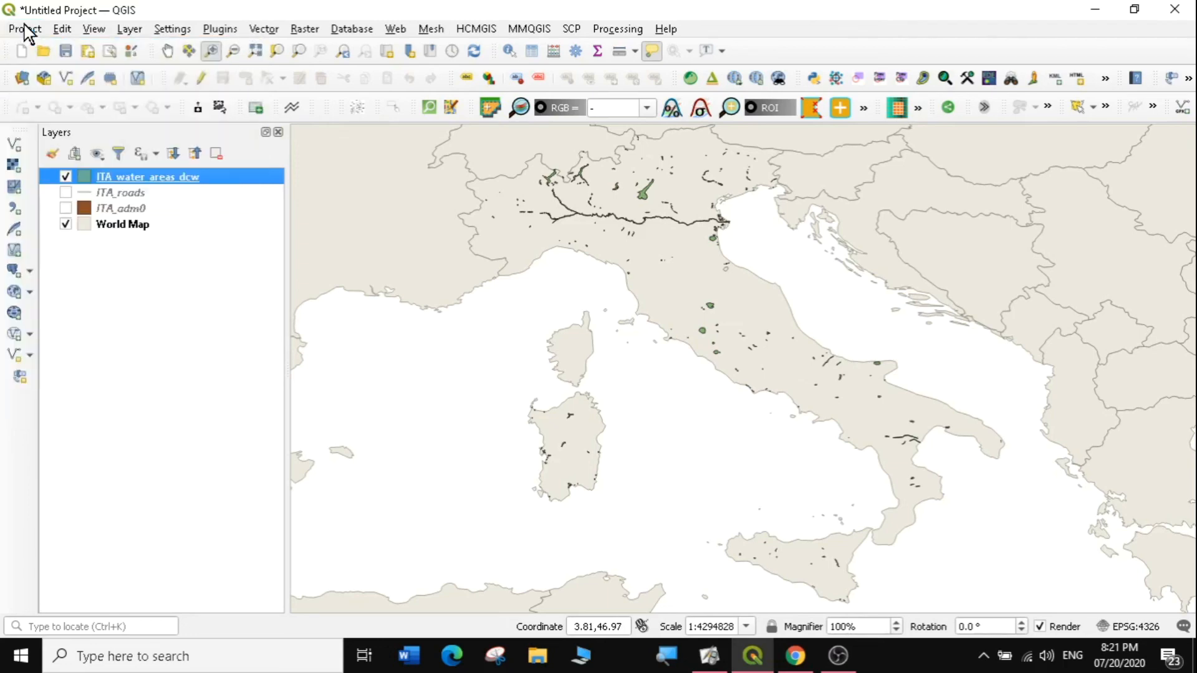
click(25, 29)
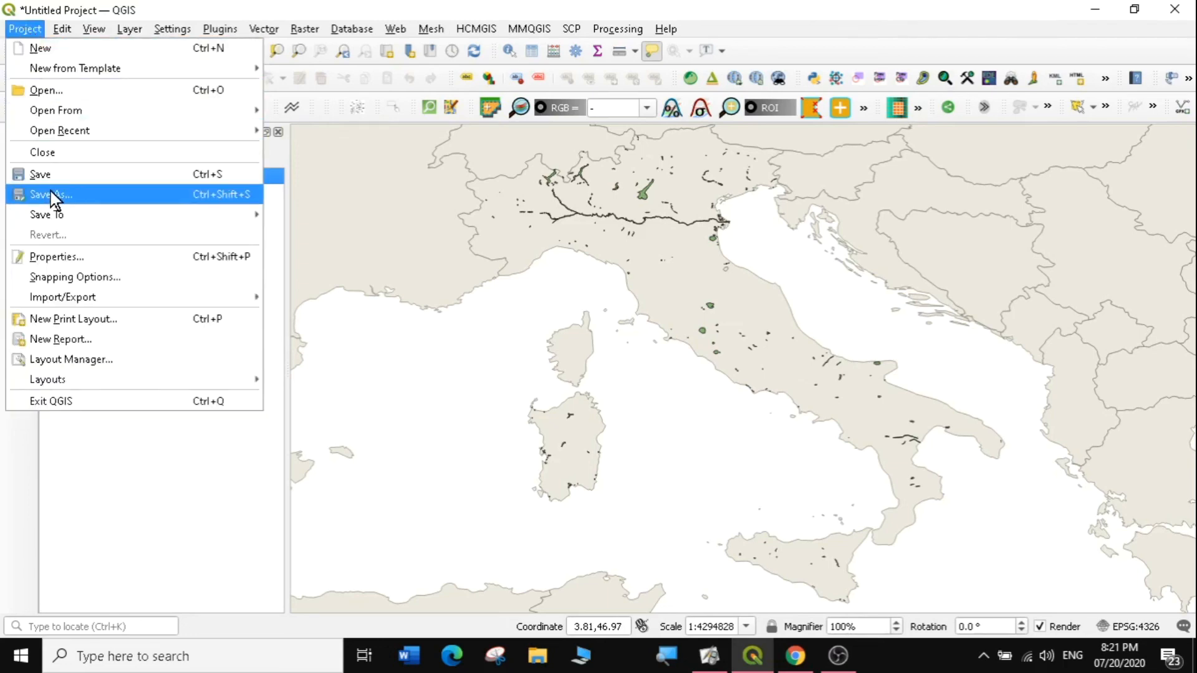
click(41, 175)
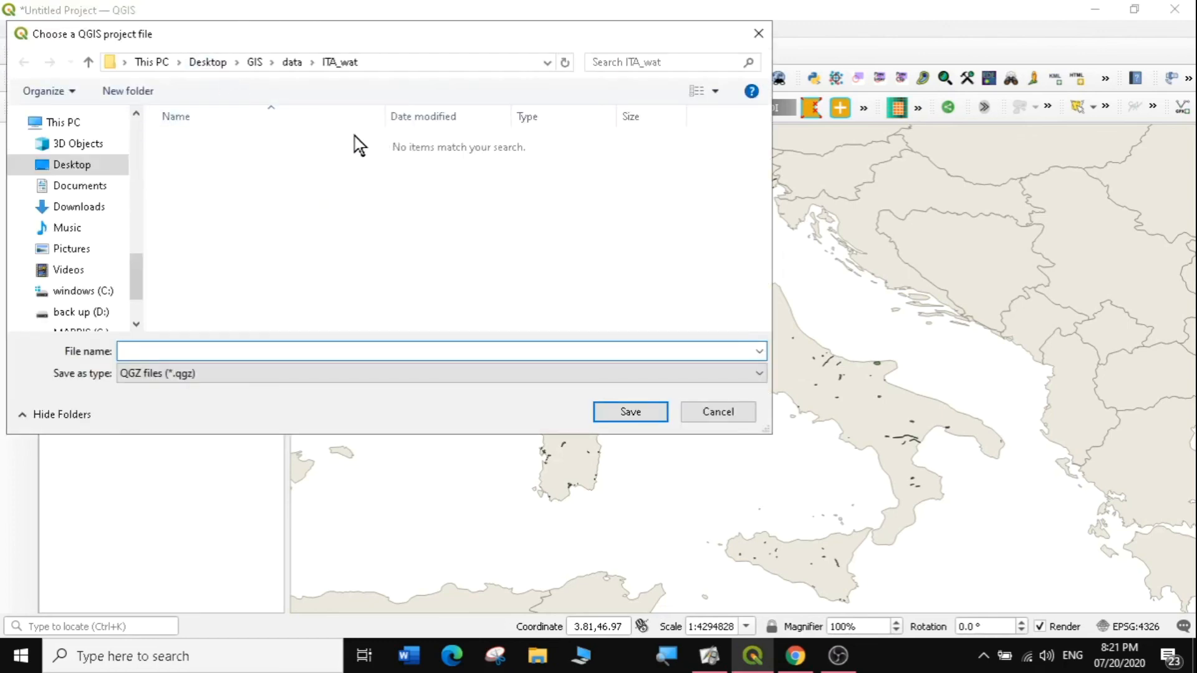
click(254, 65)
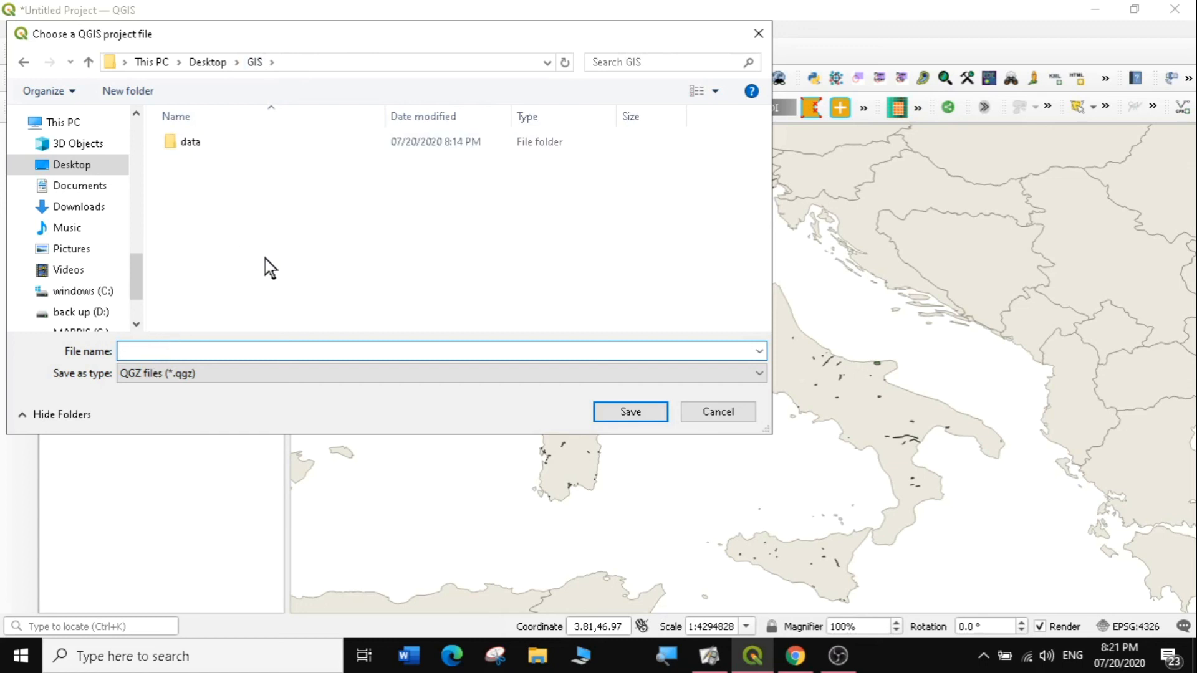
text(esson 2 interface)
click(627, 414)
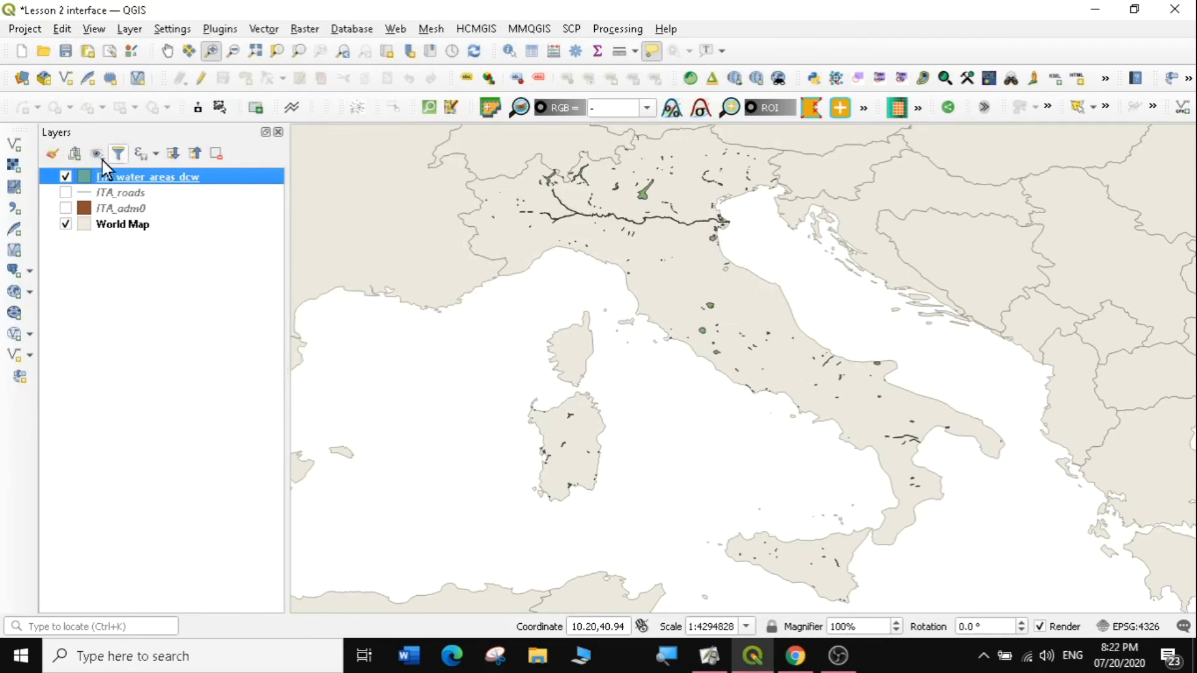
click(113, 282)
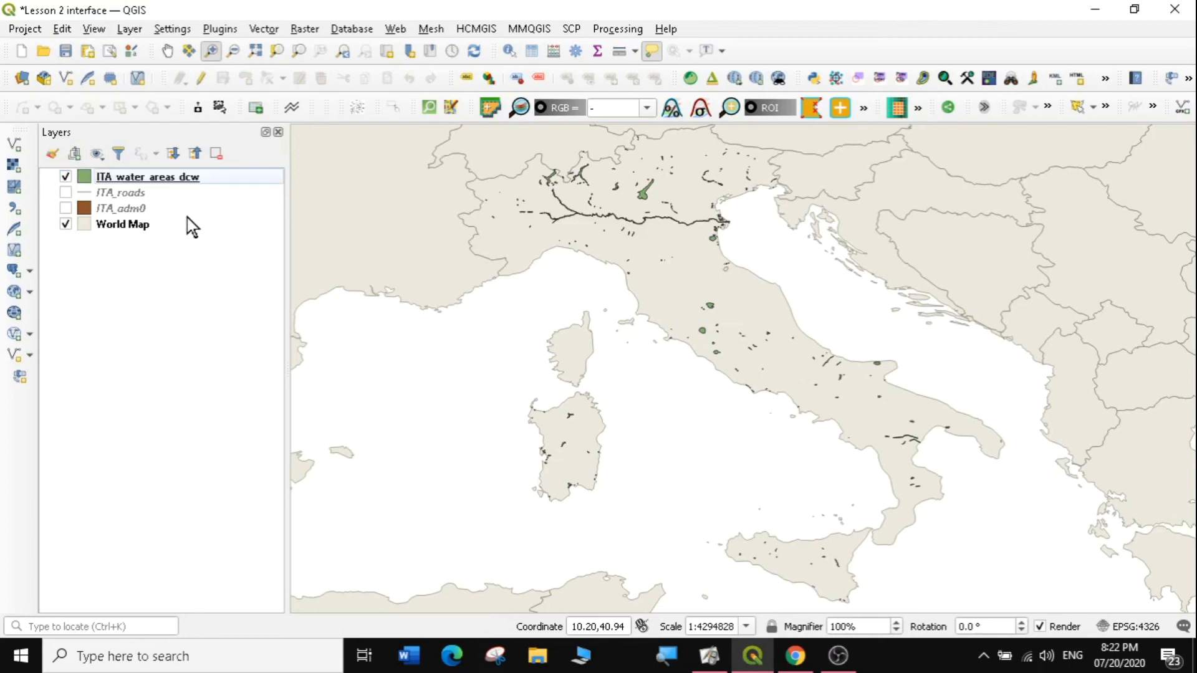
Step: Open Layer > Add Layer > Add Vector Layer and start browsing for a dataset file
click(16, 150)
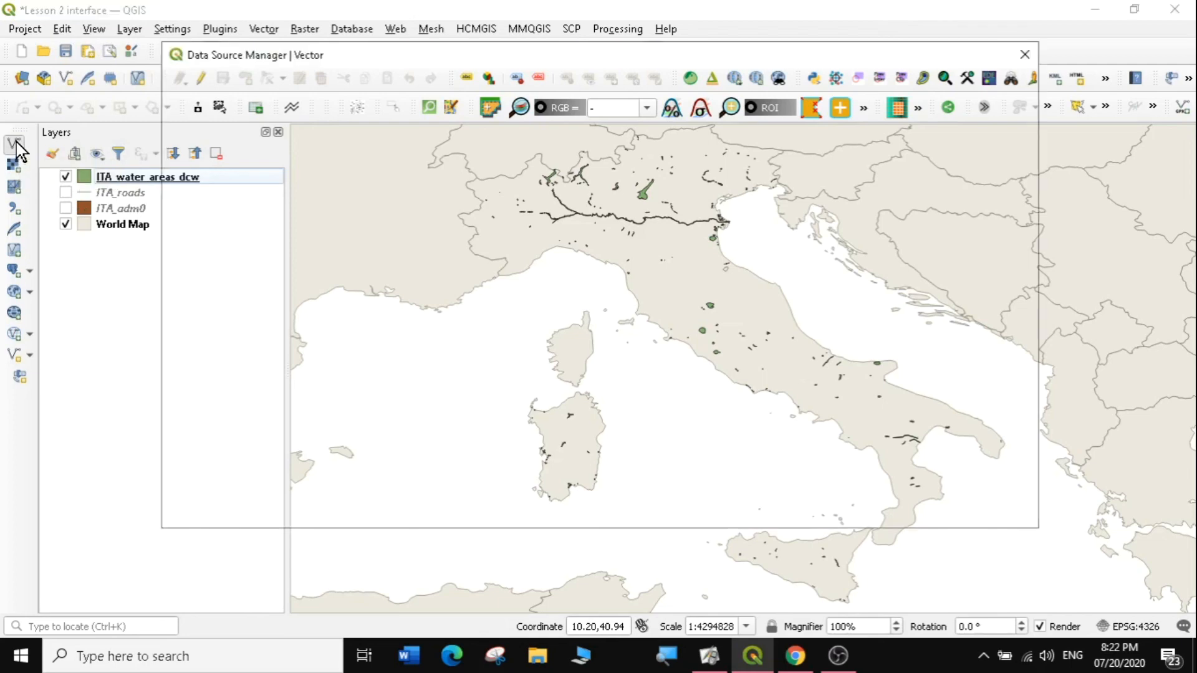
click(129, 29)
mouse_move(166, 70)
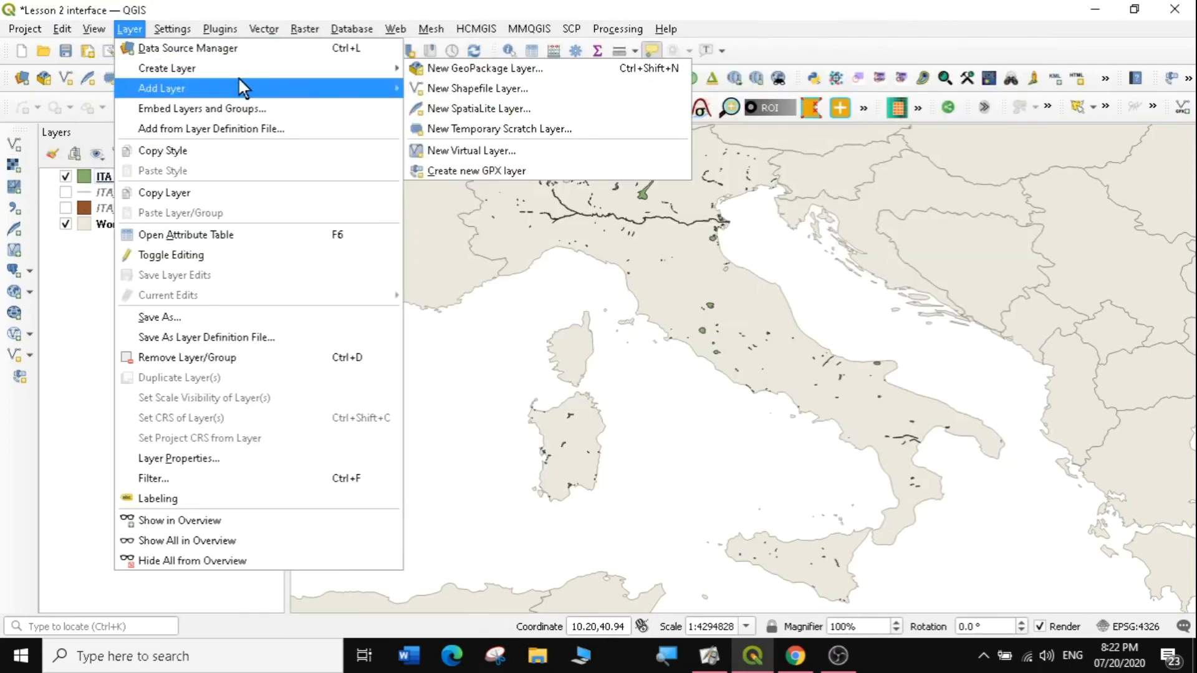
mouse_move(237, 82)
click(479, 89)
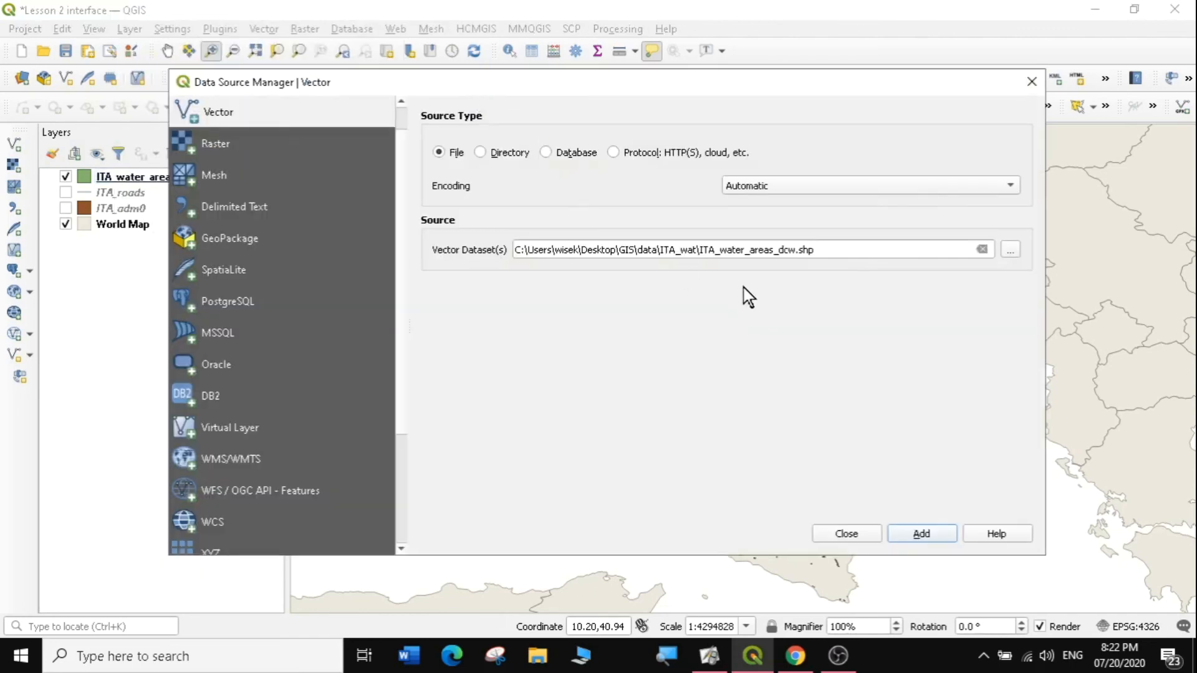
click(1010, 250)
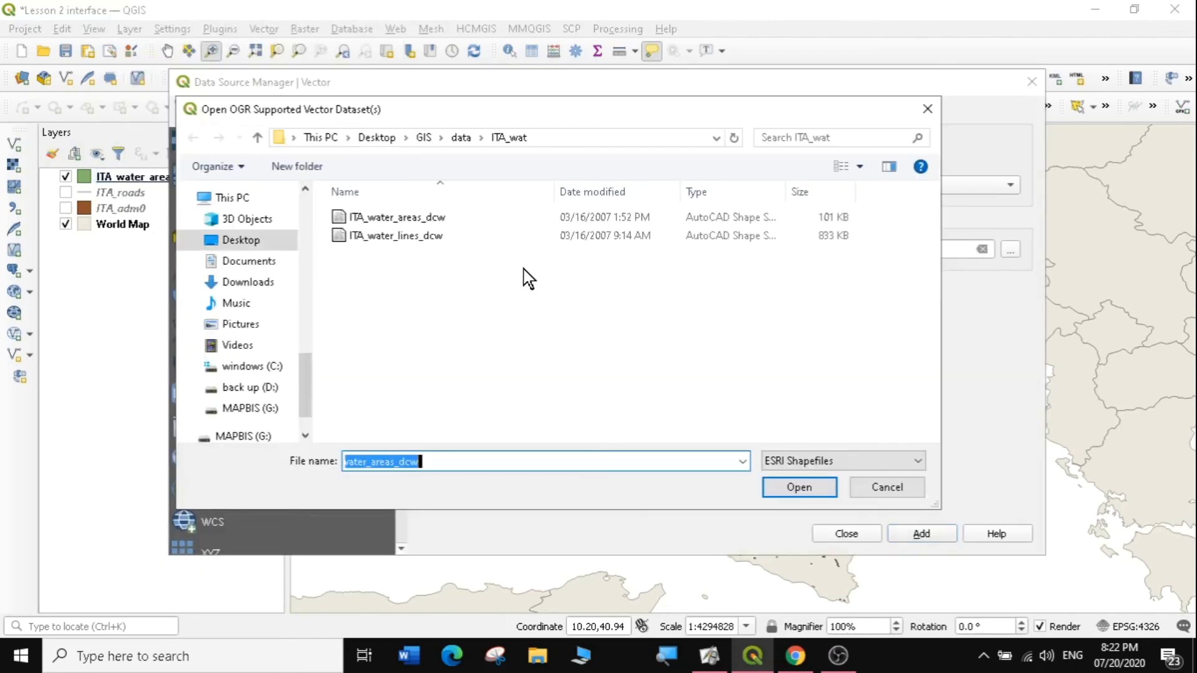
Step: Load NGA_adm2.shp from data\NGA_adm as a new layer and close the manager
click(424, 137)
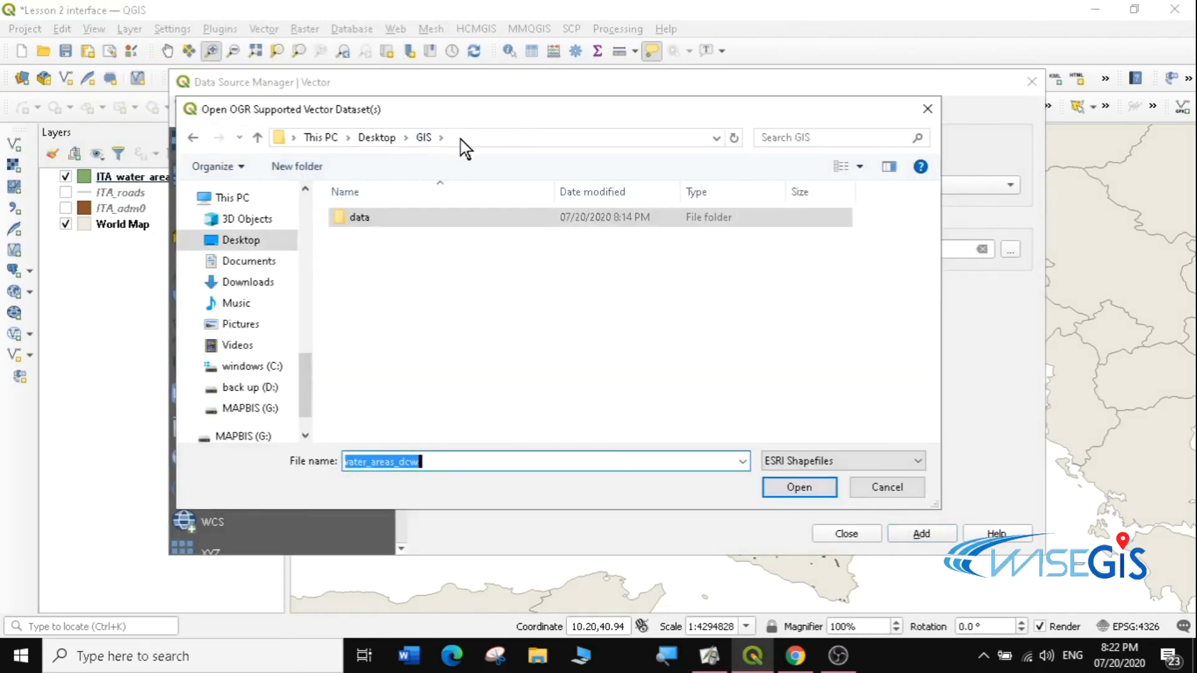
double_click(378, 218)
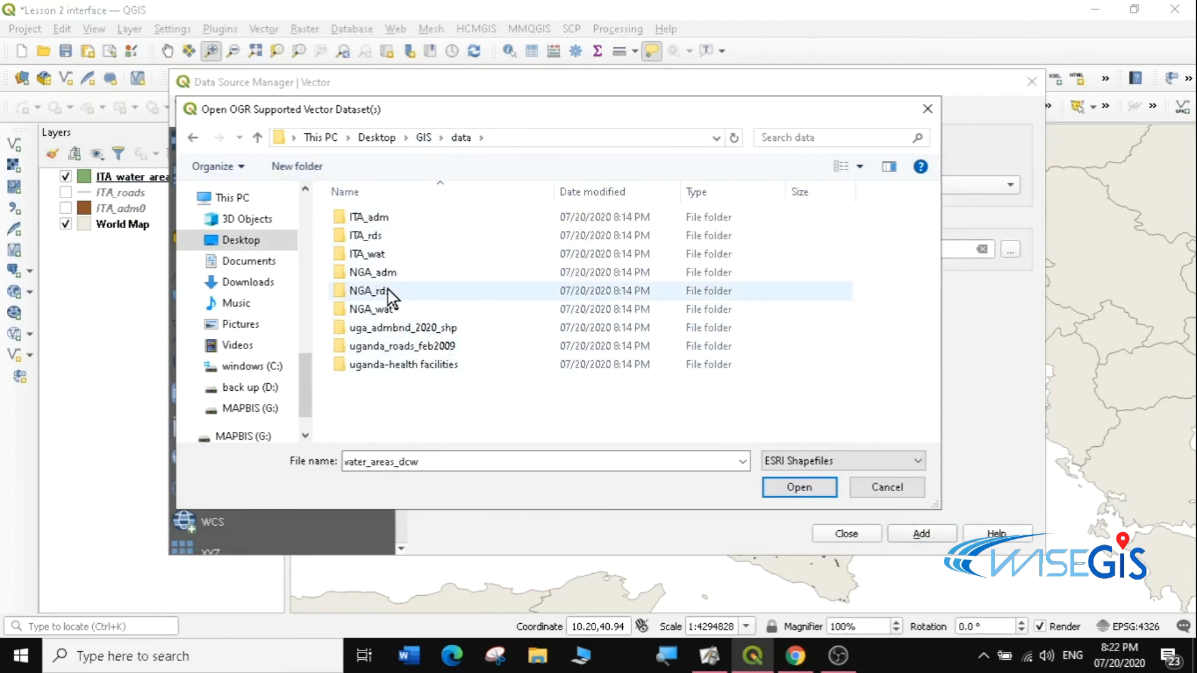
click(395, 279)
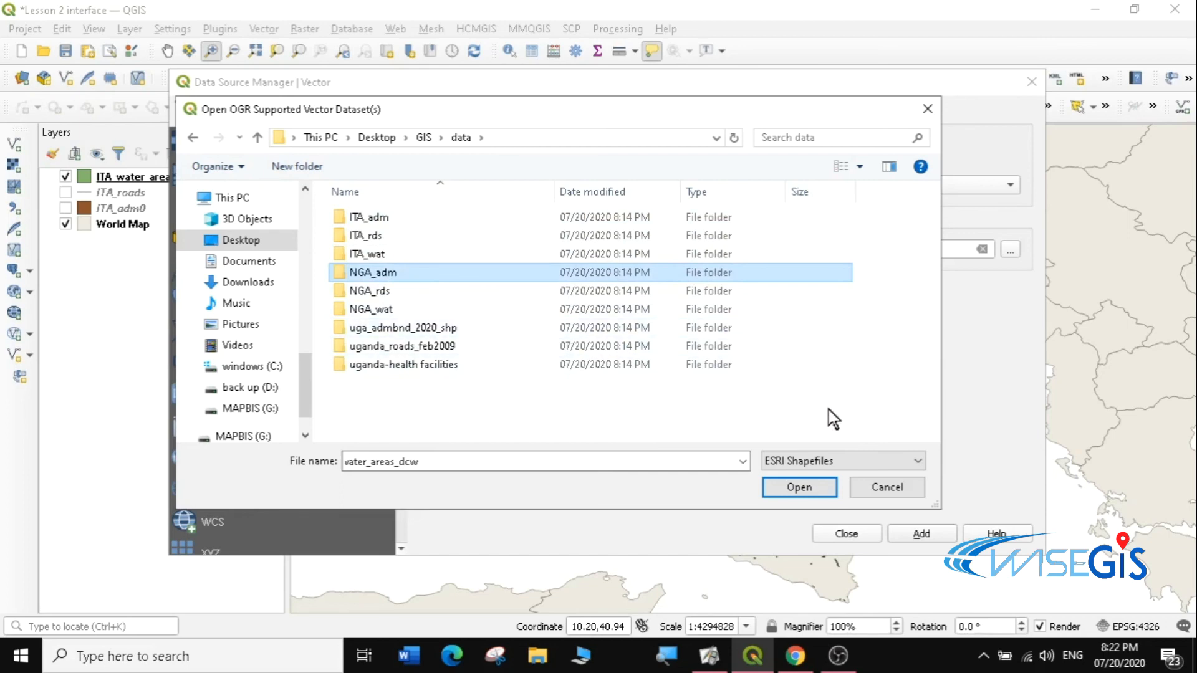
double_click(404, 275)
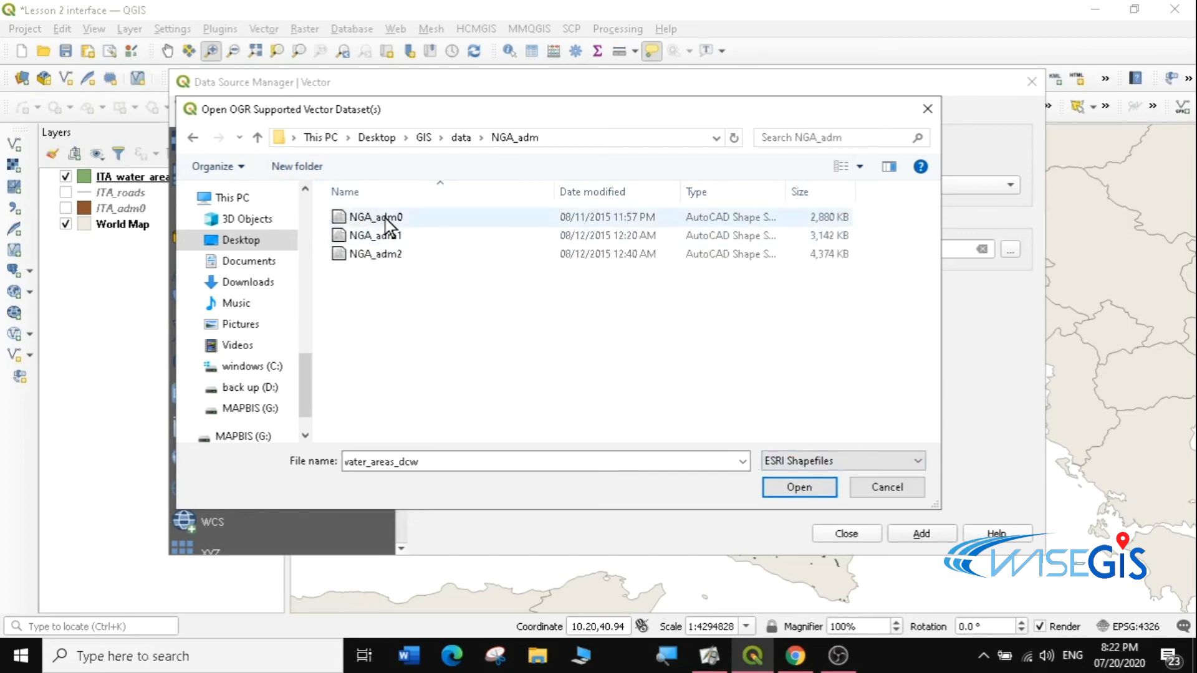
click(387, 256)
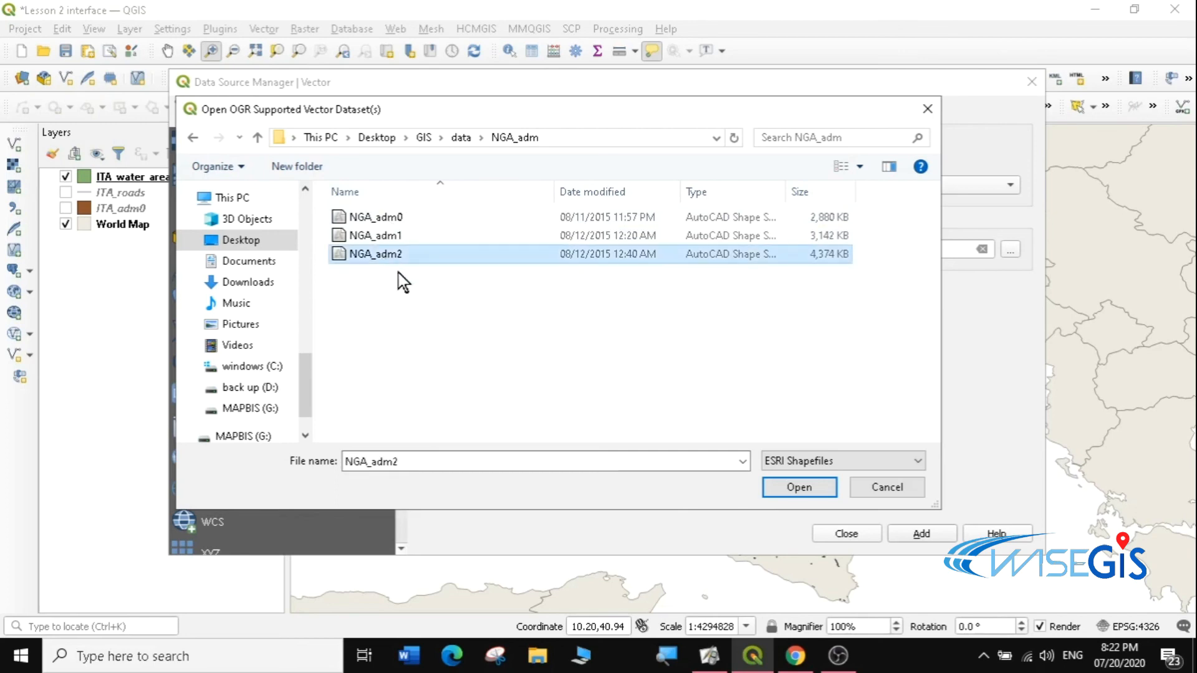
click(798, 488)
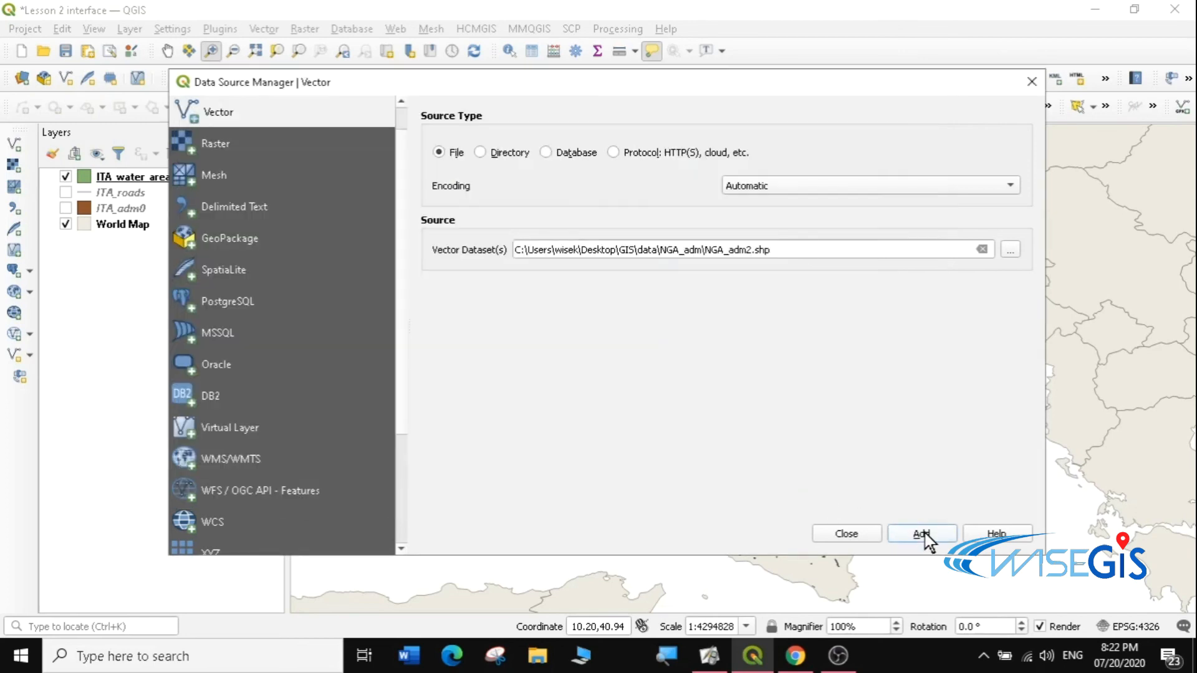
click(922, 534)
click(846, 533)
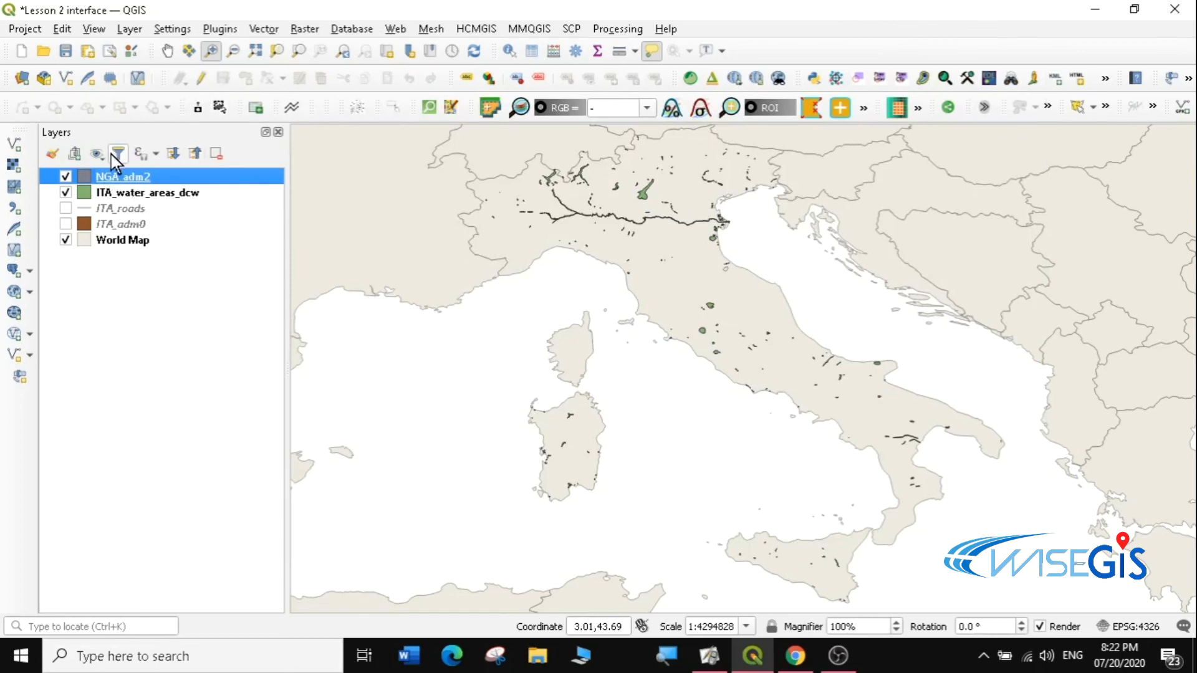
Step: Zoom to the NGA_adm2 layer, then zoom out until most of Africa is visible
right_click(117, 175)
click(166, 183)
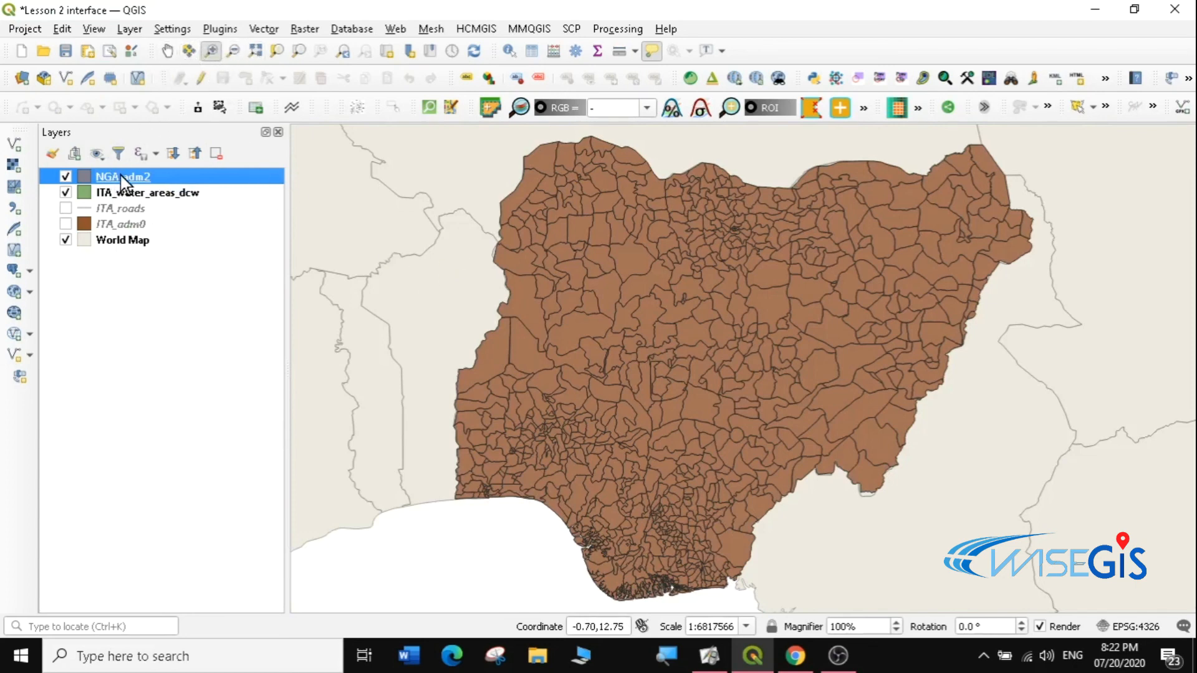
click(233, 51)
click(617, 291)
drag(590, 260, 998, 508)
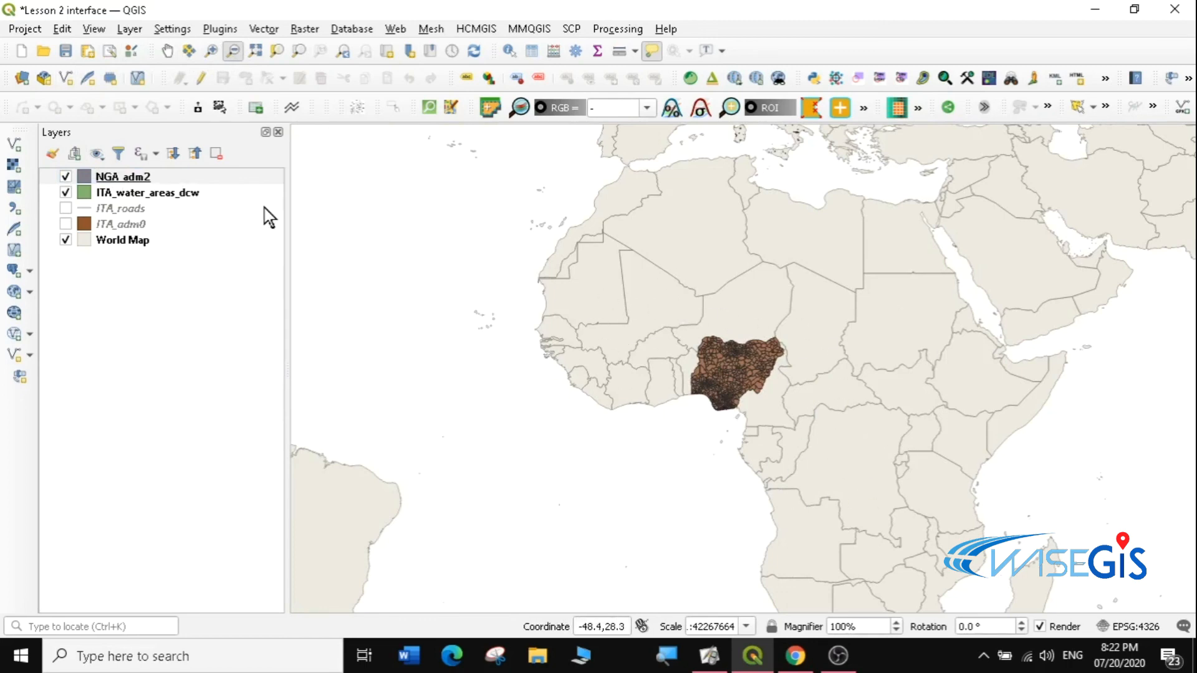
Step: Pan north toward Europe, switch on ITA_adm0, and centre the view between Italy and Nigeria
click(169, 51)
drag(851, 318, 787, 419)
drag(836, 357, 622, 250)
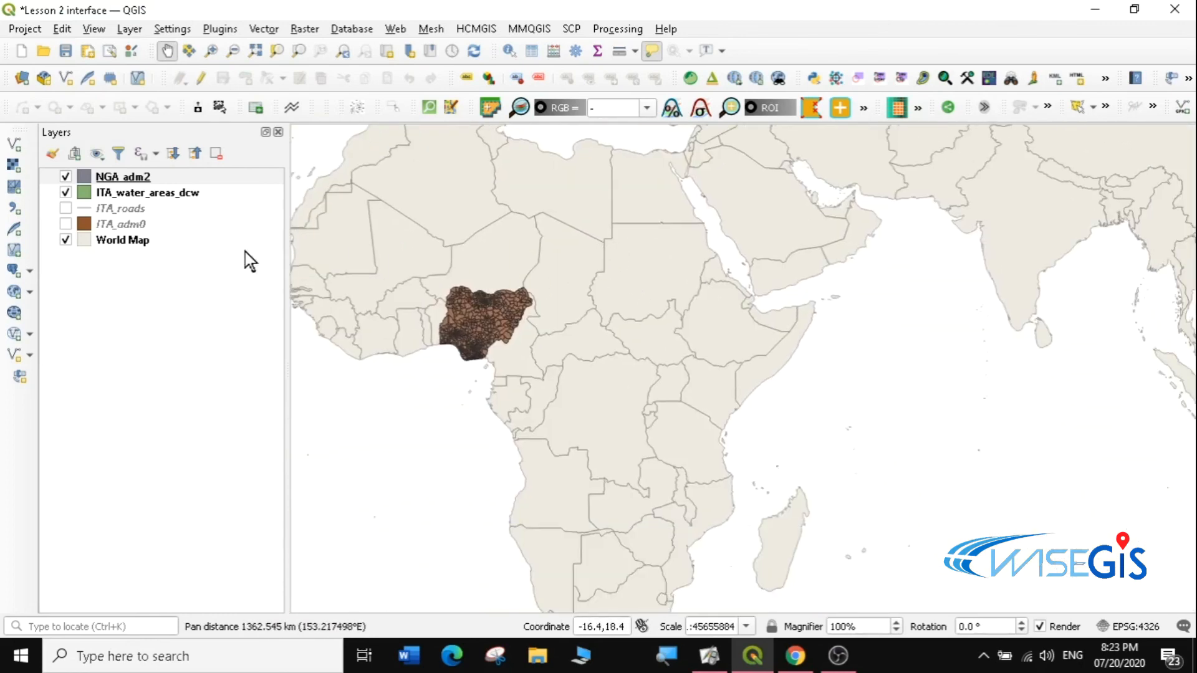
click(65, 219)
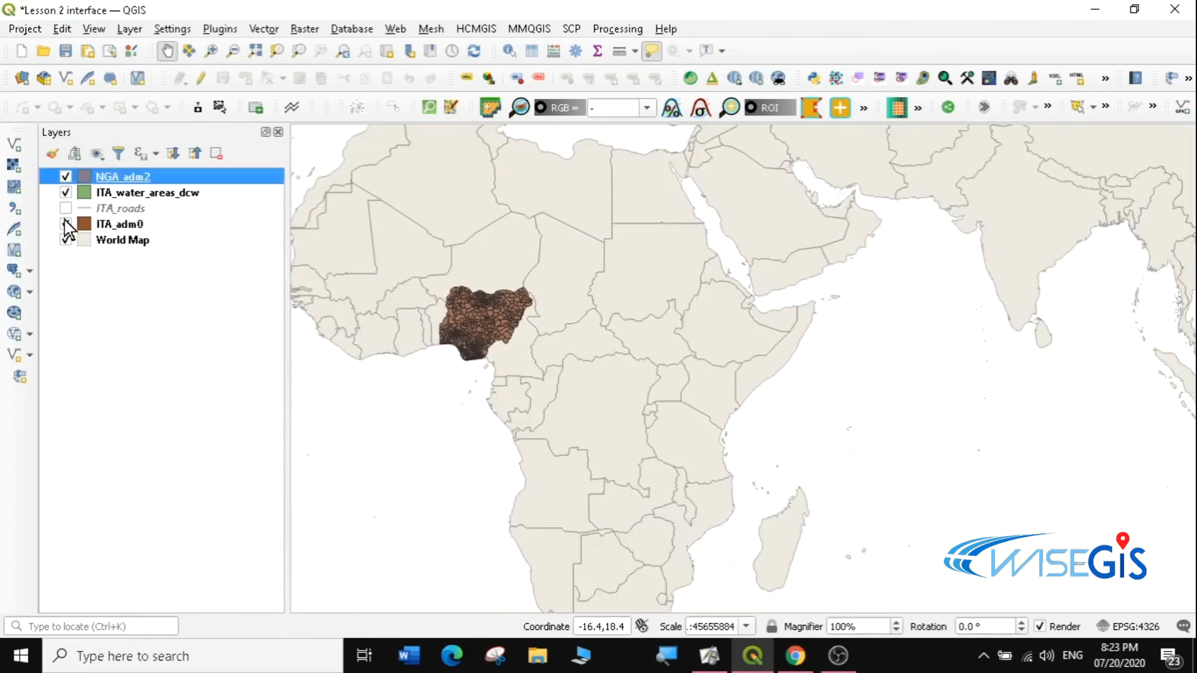
drag(661, 240, 652, 350)
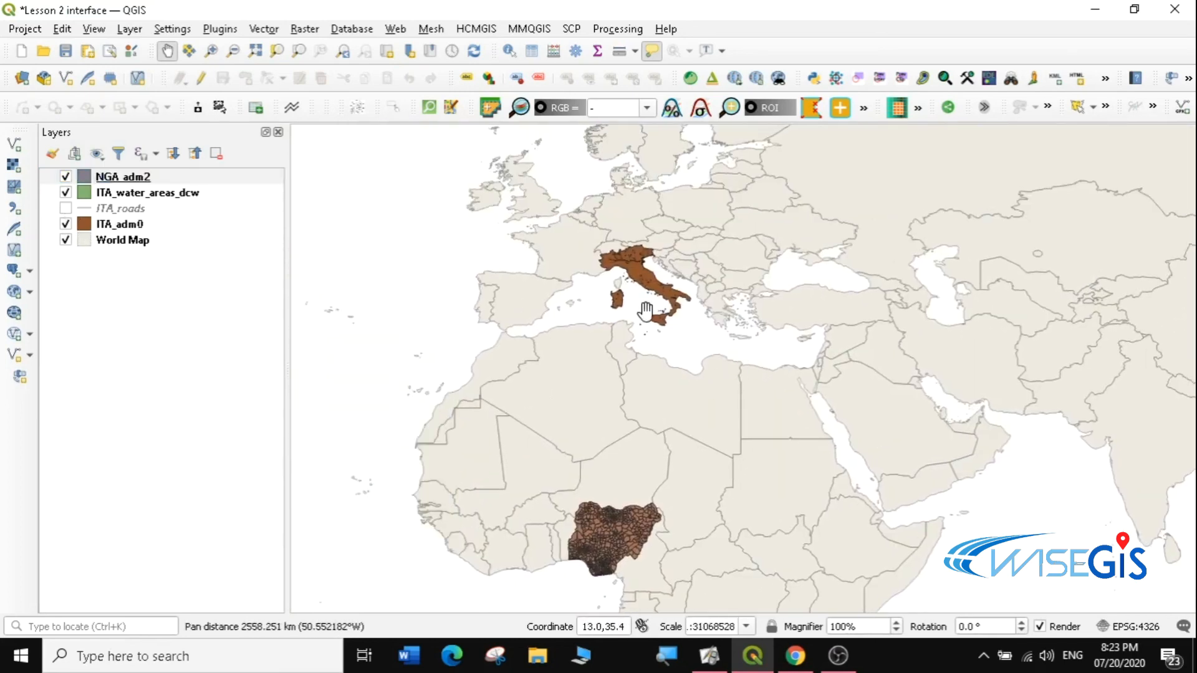